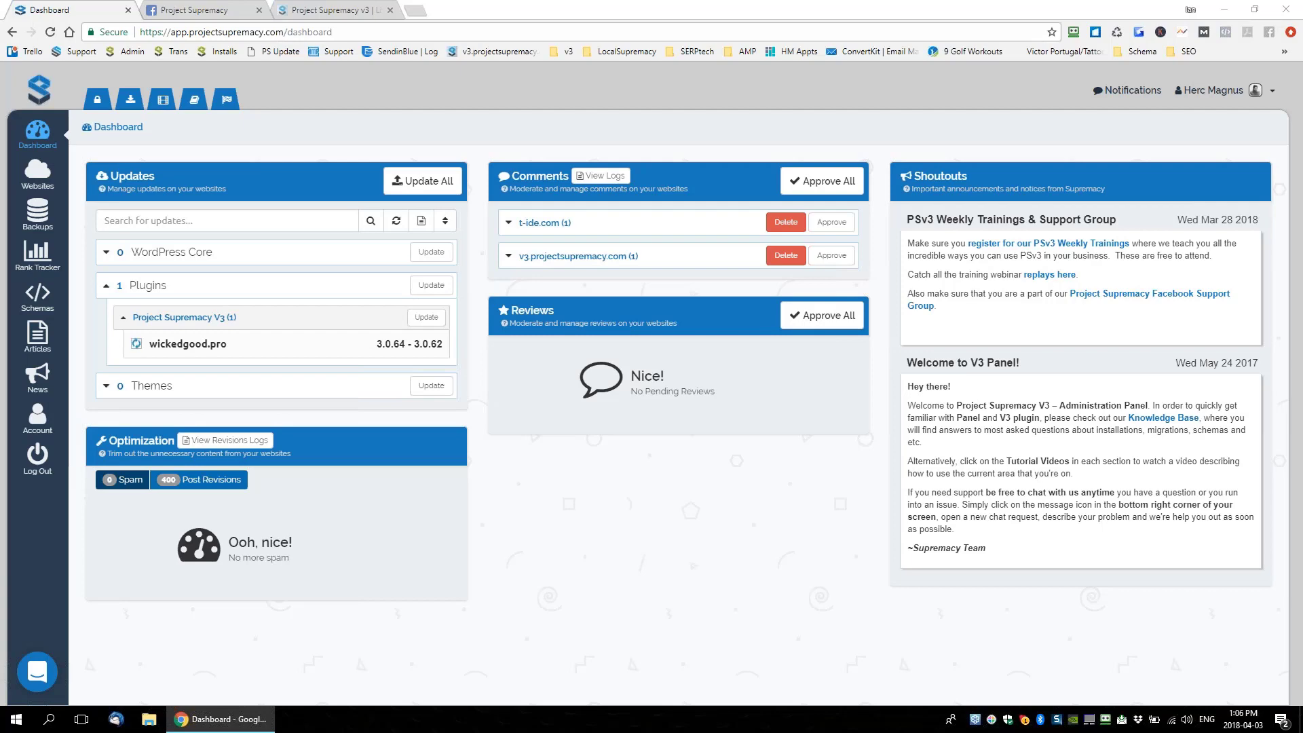
Switch to the Project Supremacy v3 webinar replays page, select its URL and show the Jan 9 replay
left_click(346, 10)
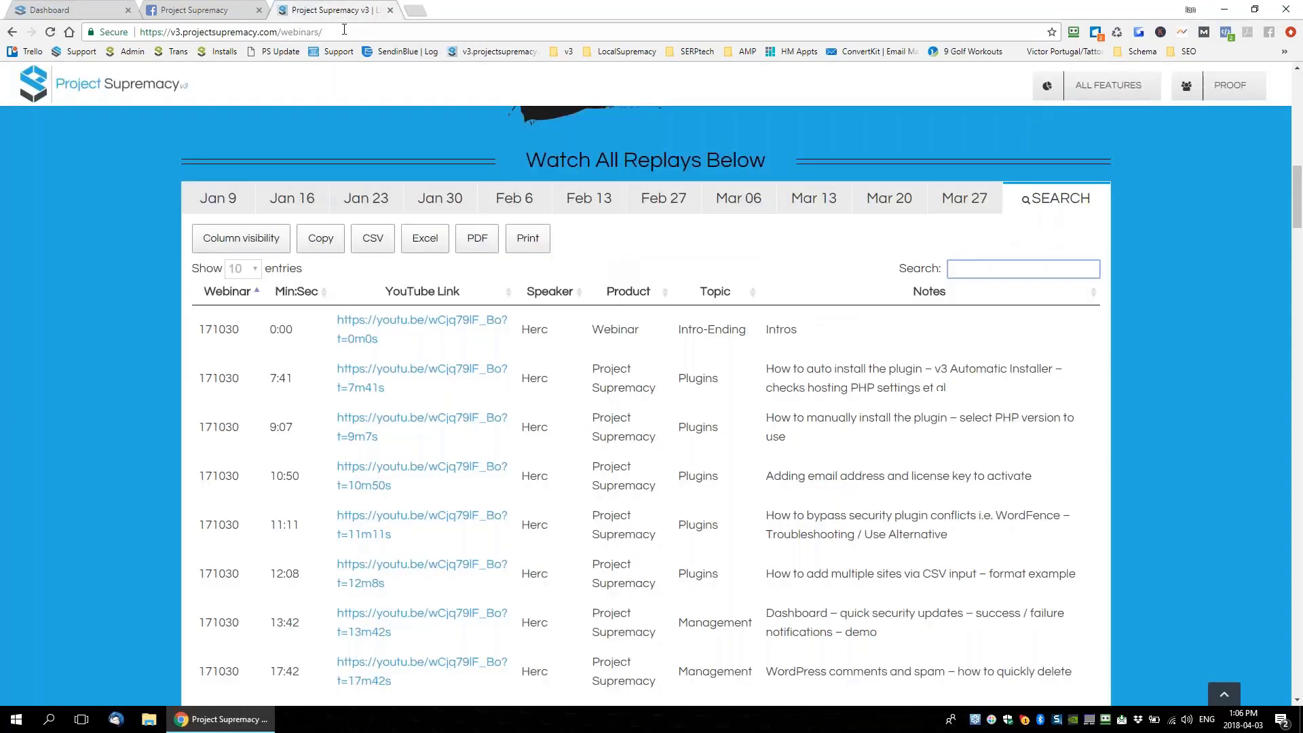
left_click_drag(344, 29, 140, 32)
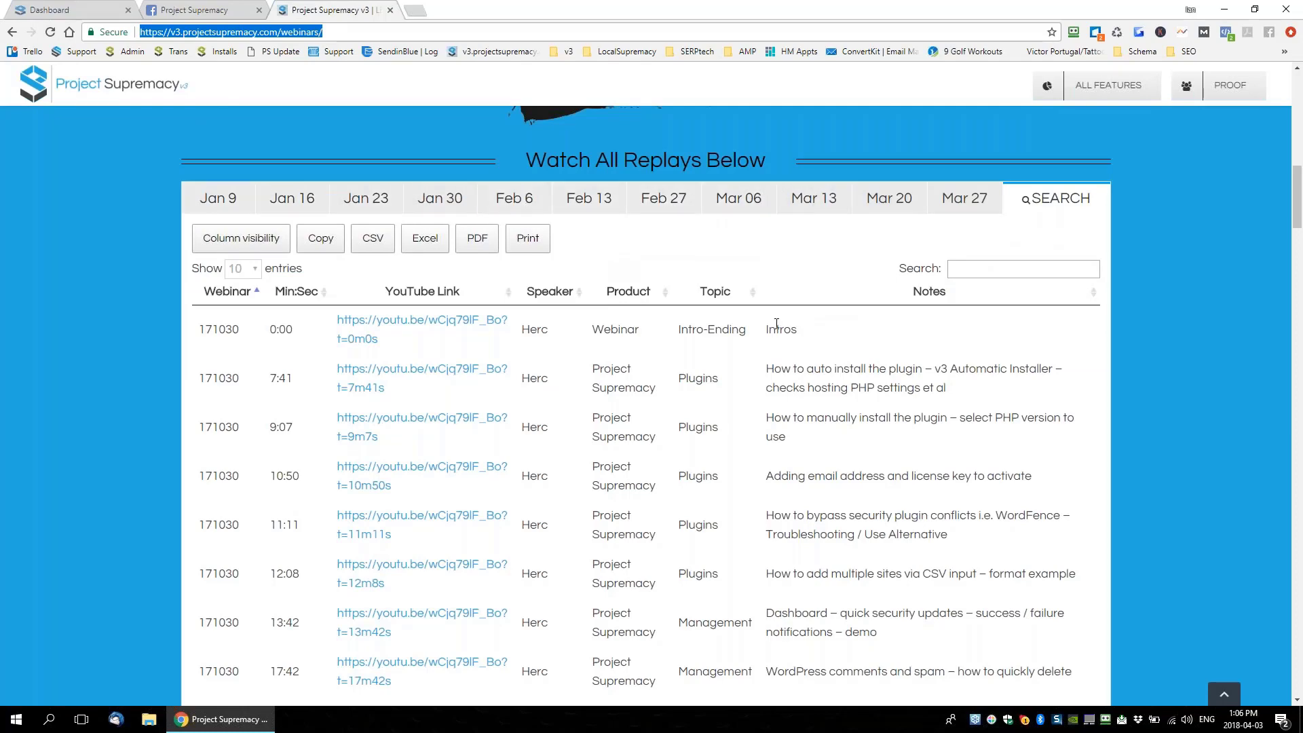
left_click(204, 197)
left_click(285, 198)
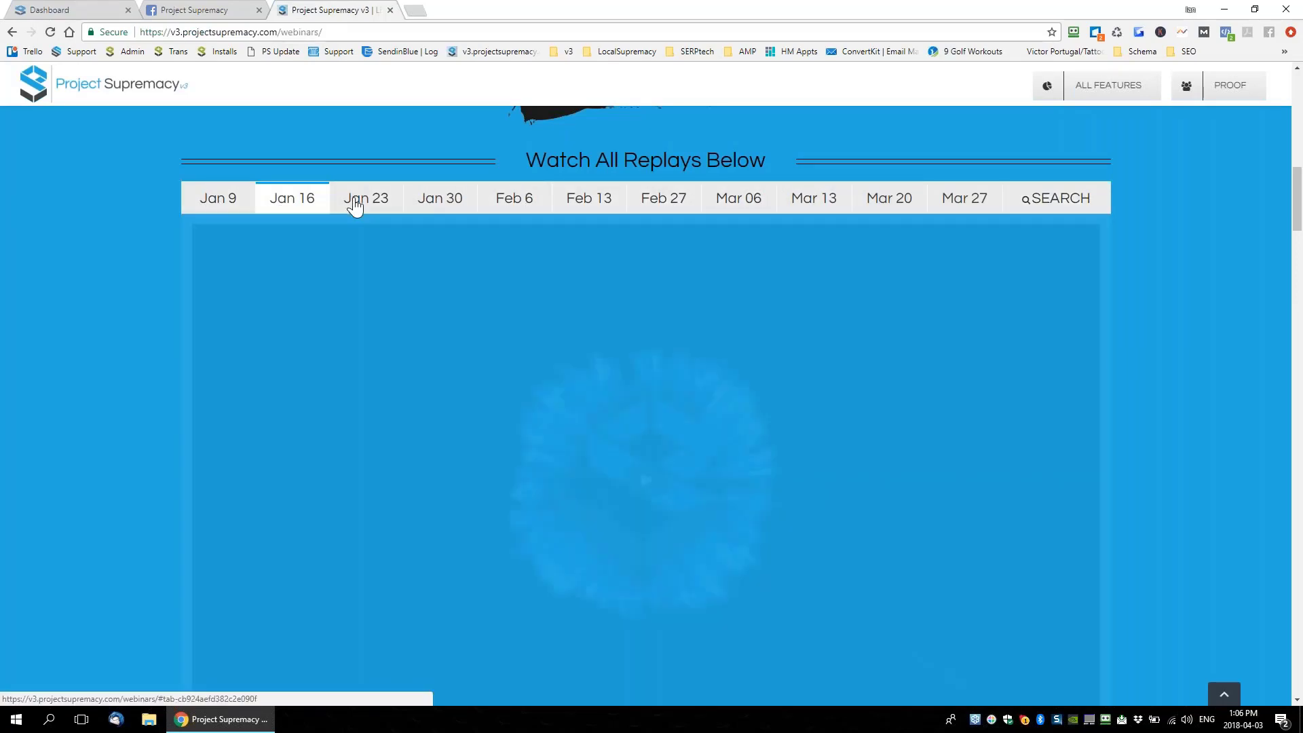
left_click(355, 200)
left_click(464, 207)
left_click(513, 200)
left_click(590, 206)
left_click(665, 206)
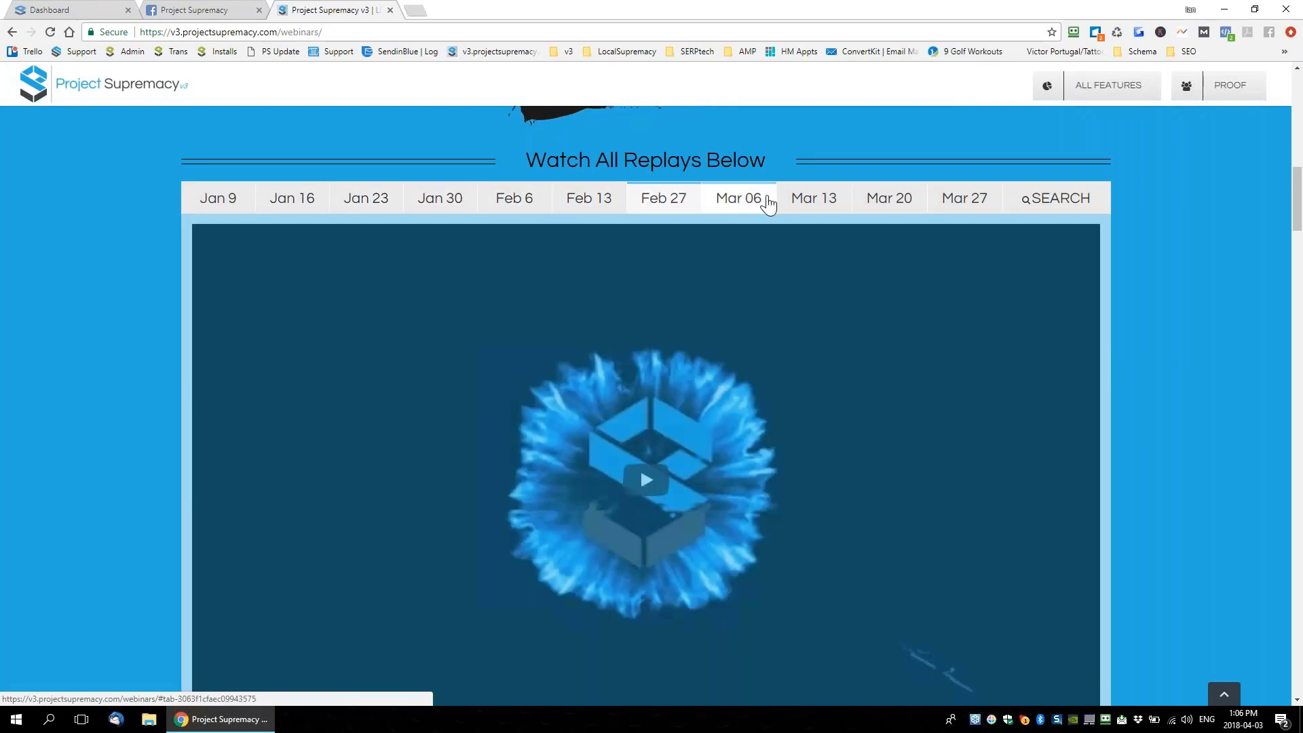
left_click(753, 201)
left_click(905, 203)
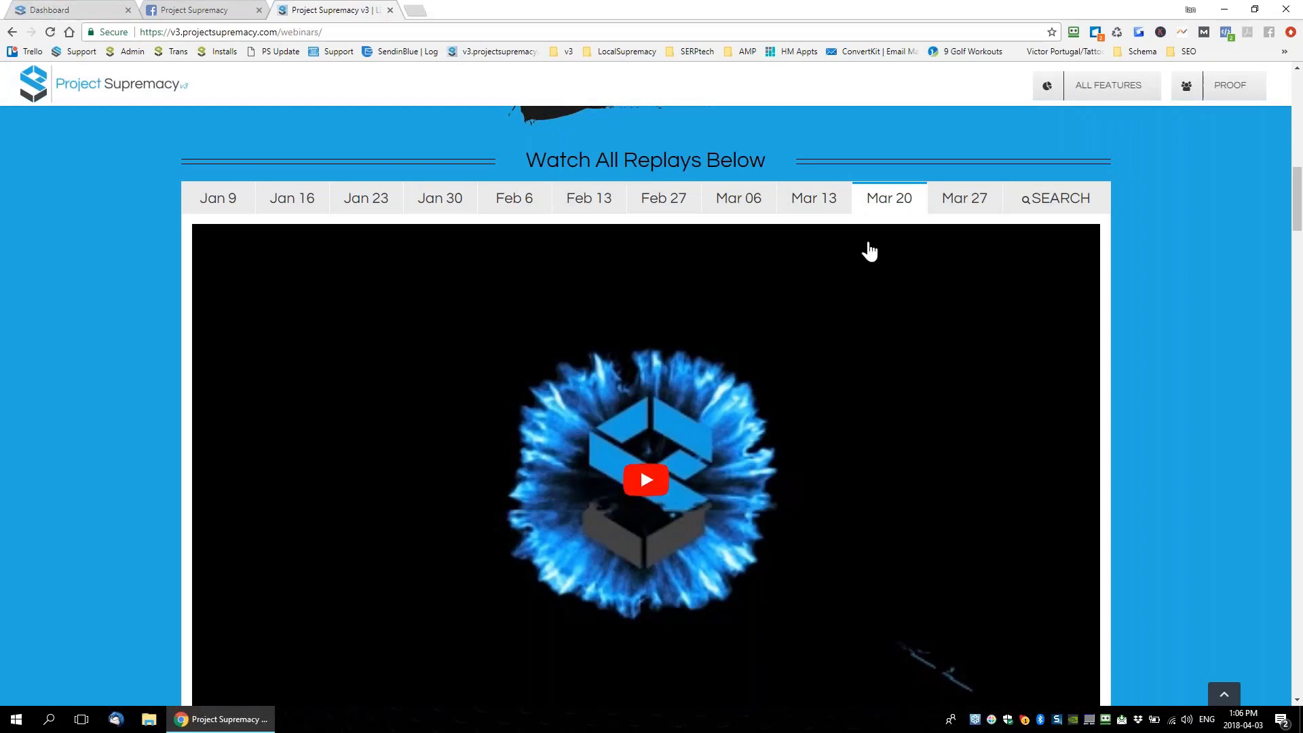
left_click(1045, 203)
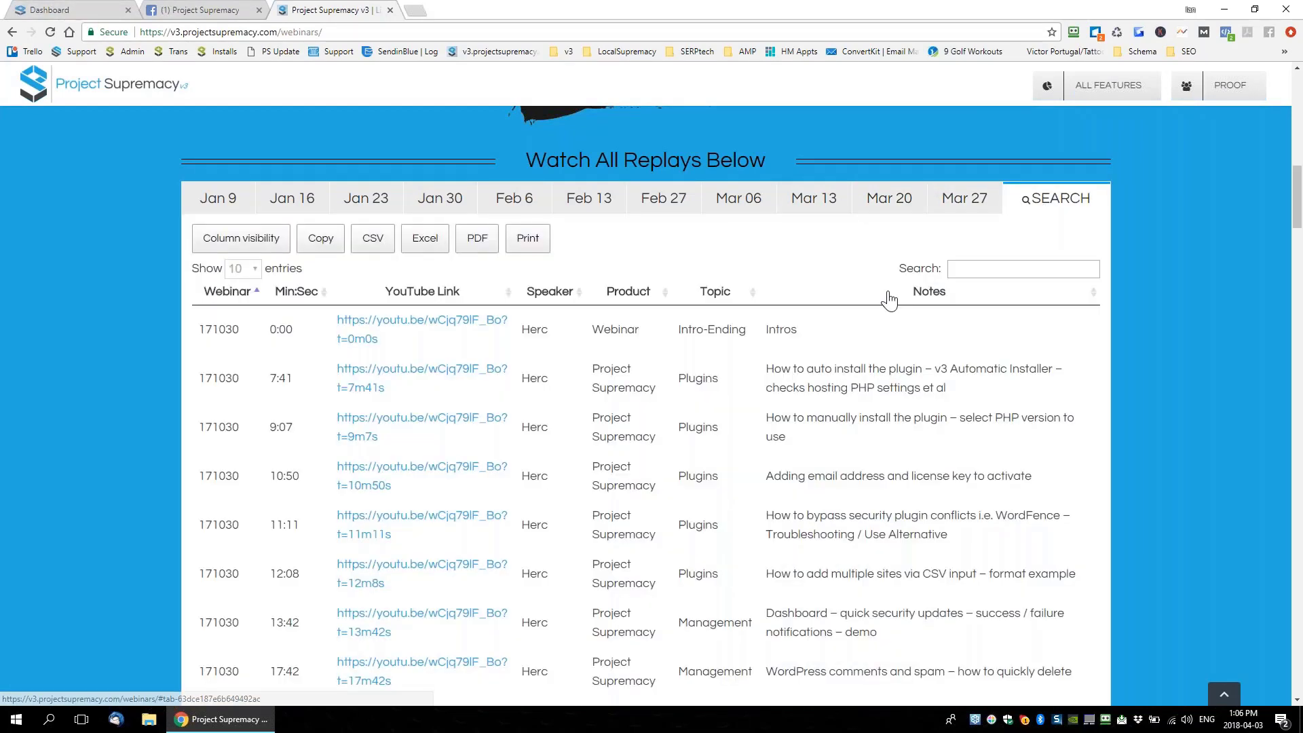
Search the replay table for 'manage', then replace it with 'posts'
left_click(978, 276)
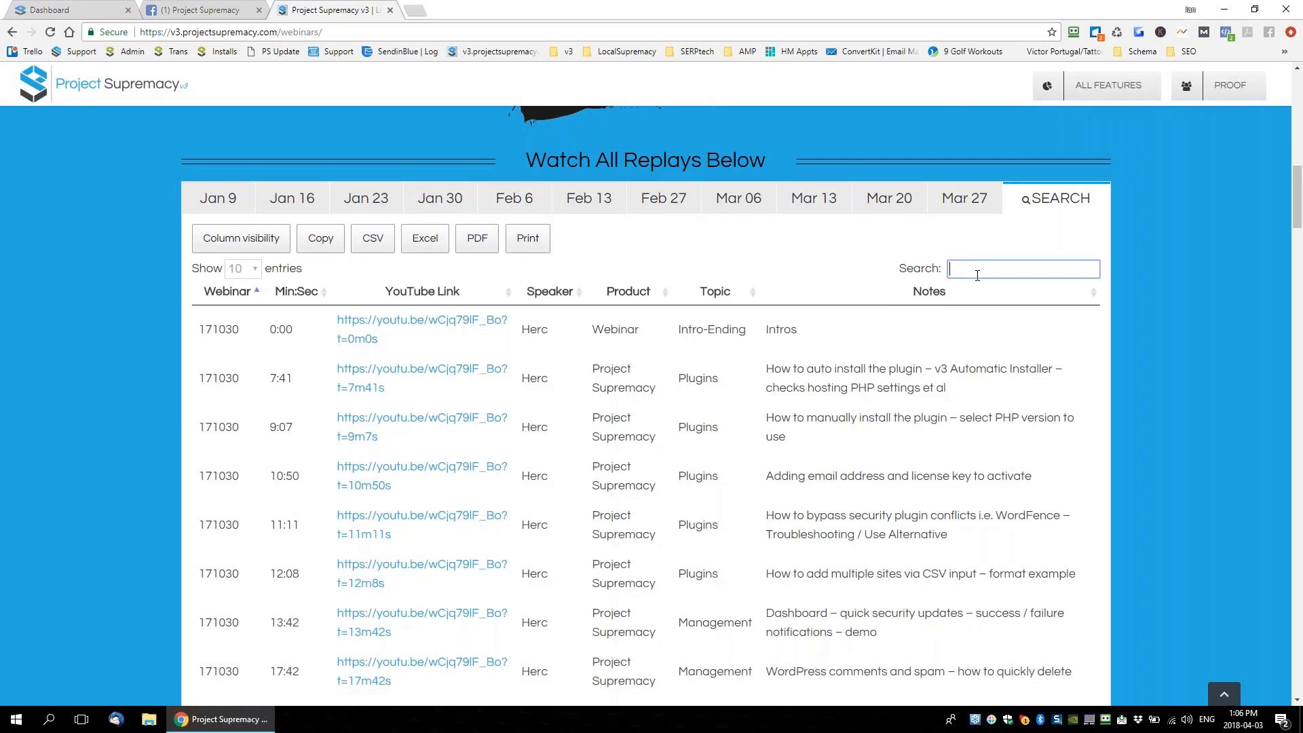
type("manage")
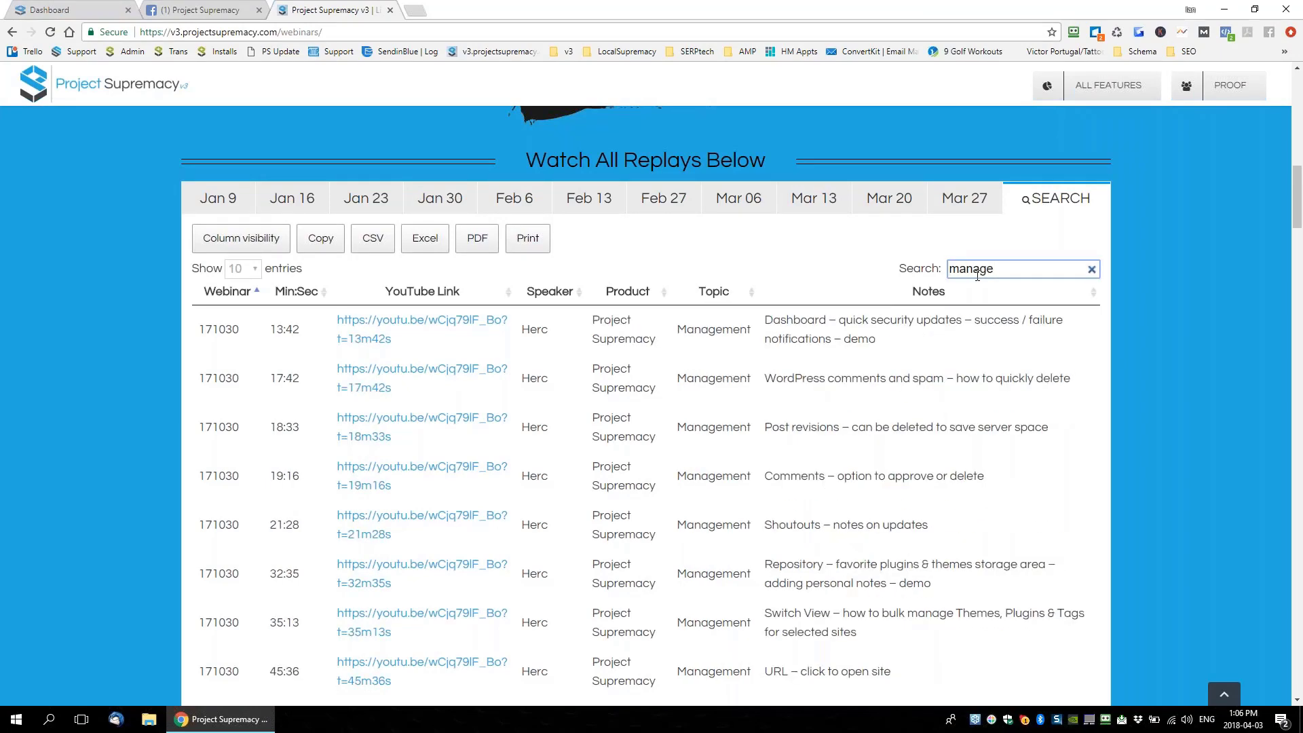
scroll(928, 396, "down", 2)
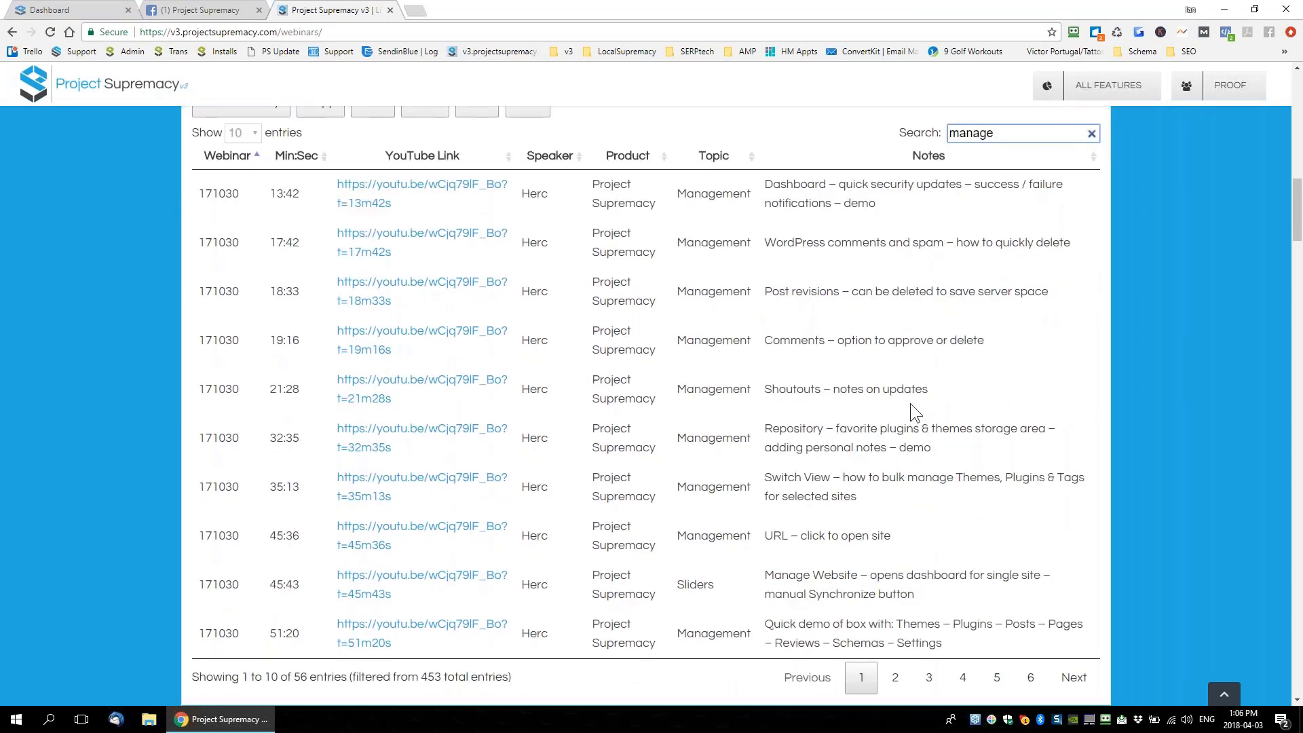
scroll(910, 403, "up", 2)
left_click_drag(994, 270, 926, 275)
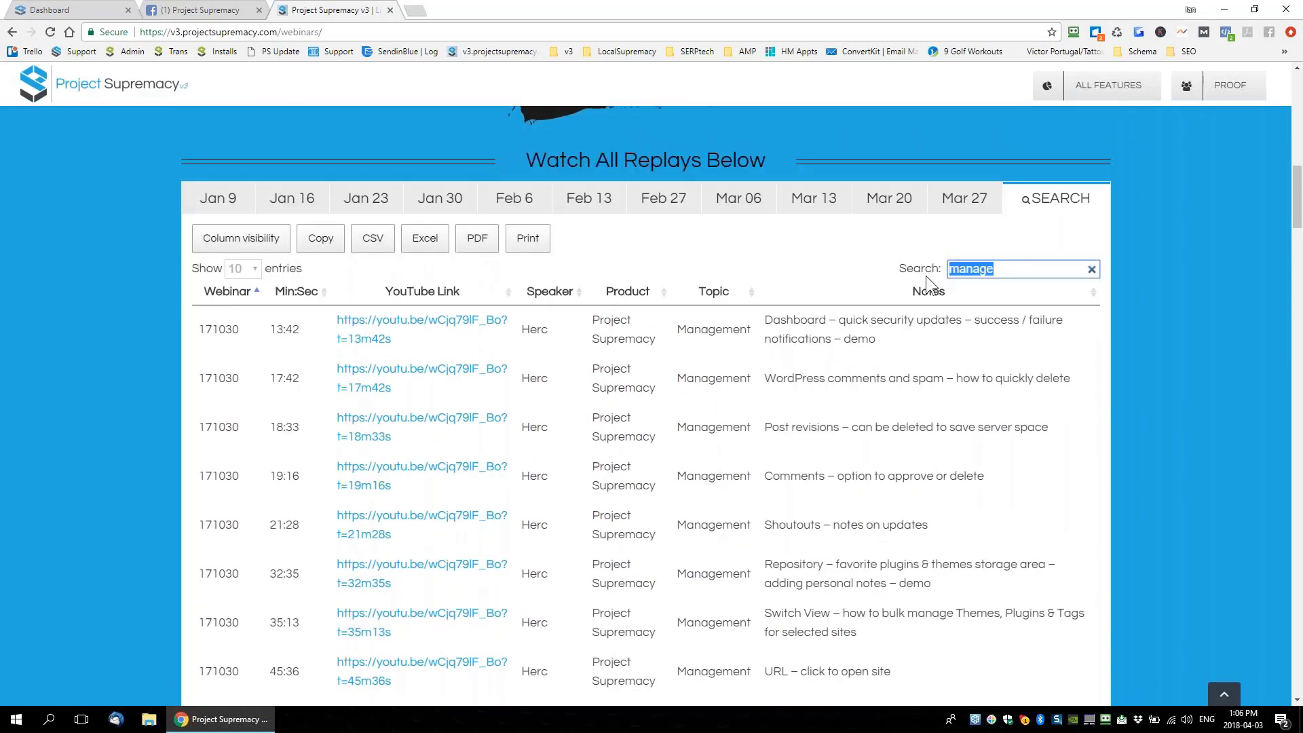
type("p[")
key("BackSpace")
type("osts")
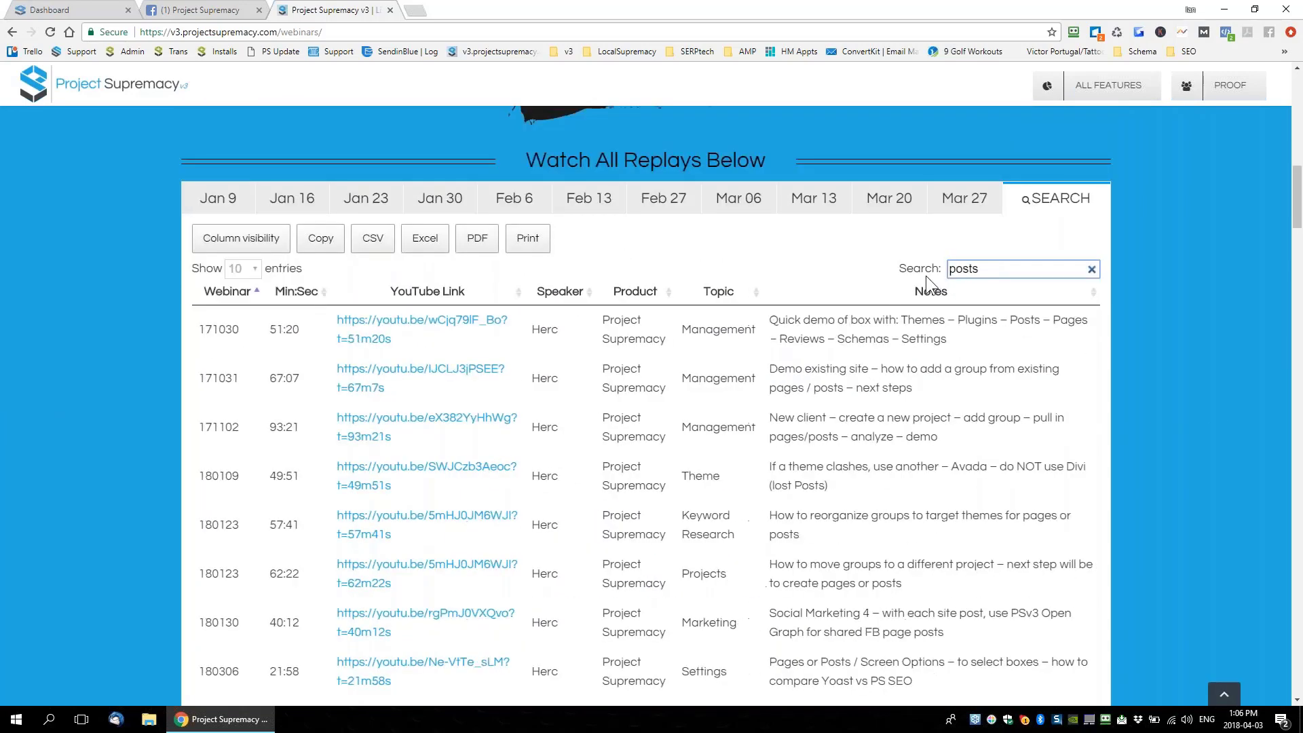
Re-filter the replays by 'pages', 'tags', 'plugins' and finally 'themes', leaving 7 entries
key("ctrl+a")
type("pages")
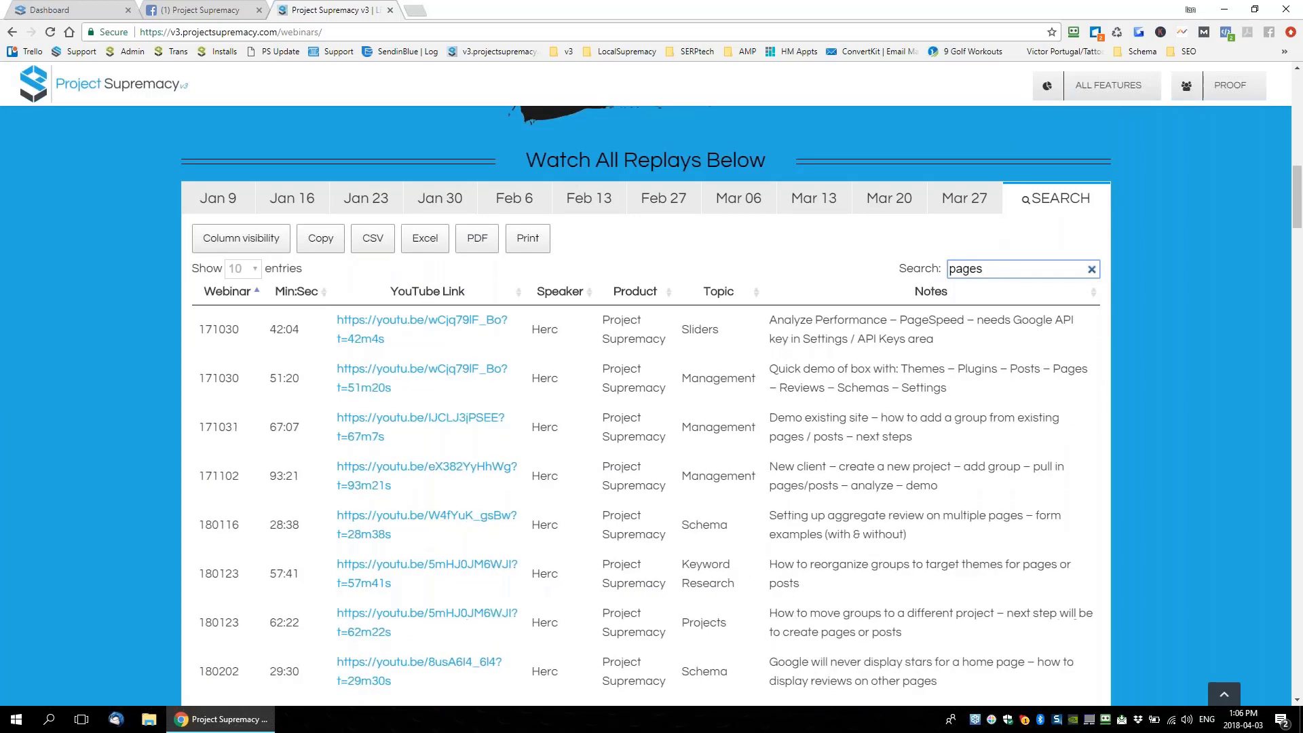
left_click_drag(991, 269, 901, 271)
type("tags")
key("ctrl+a")
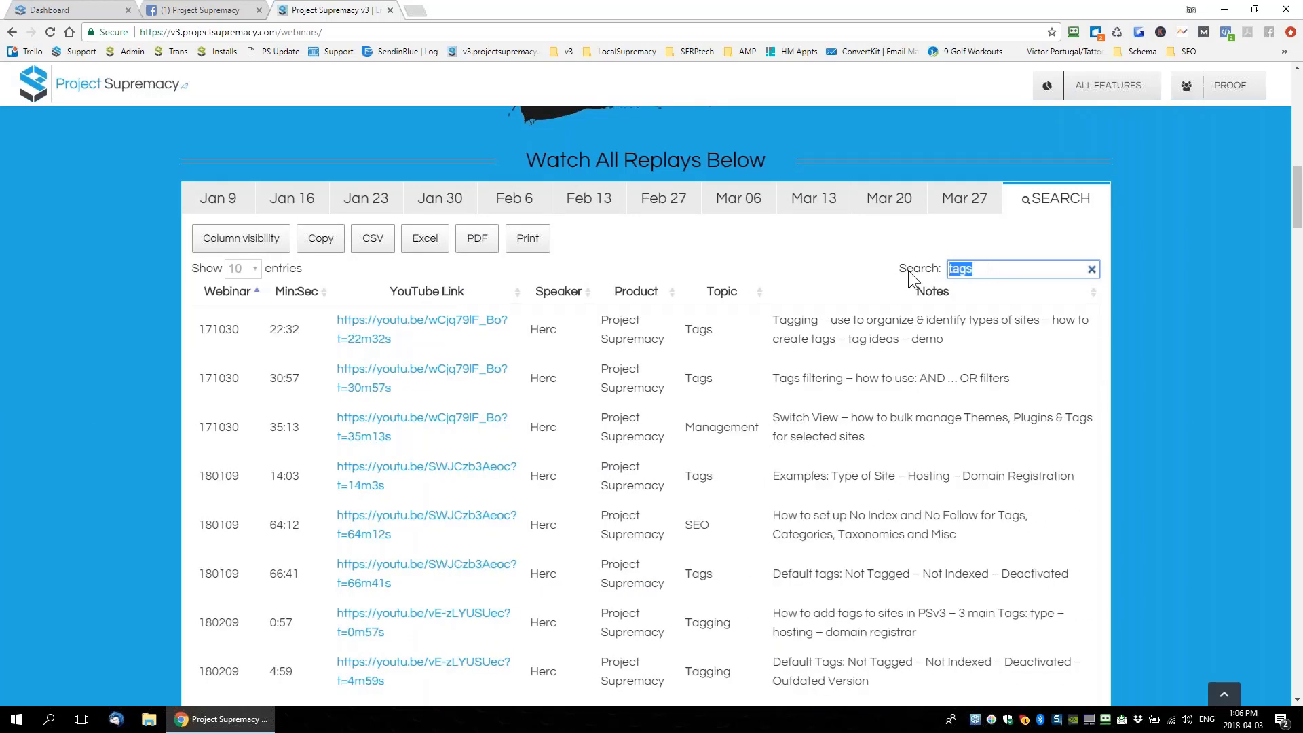
type("plugins")
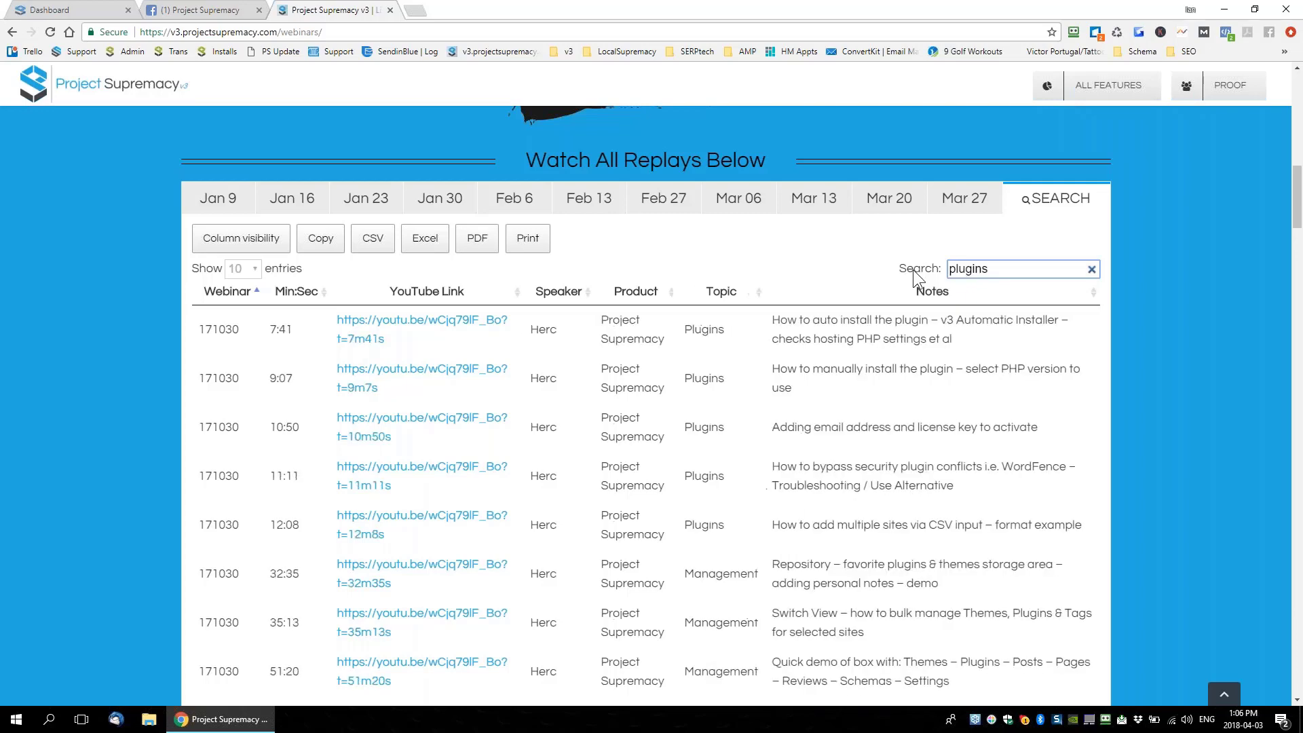
left_click_drag(1027, 270, 822, 265)
type("t")
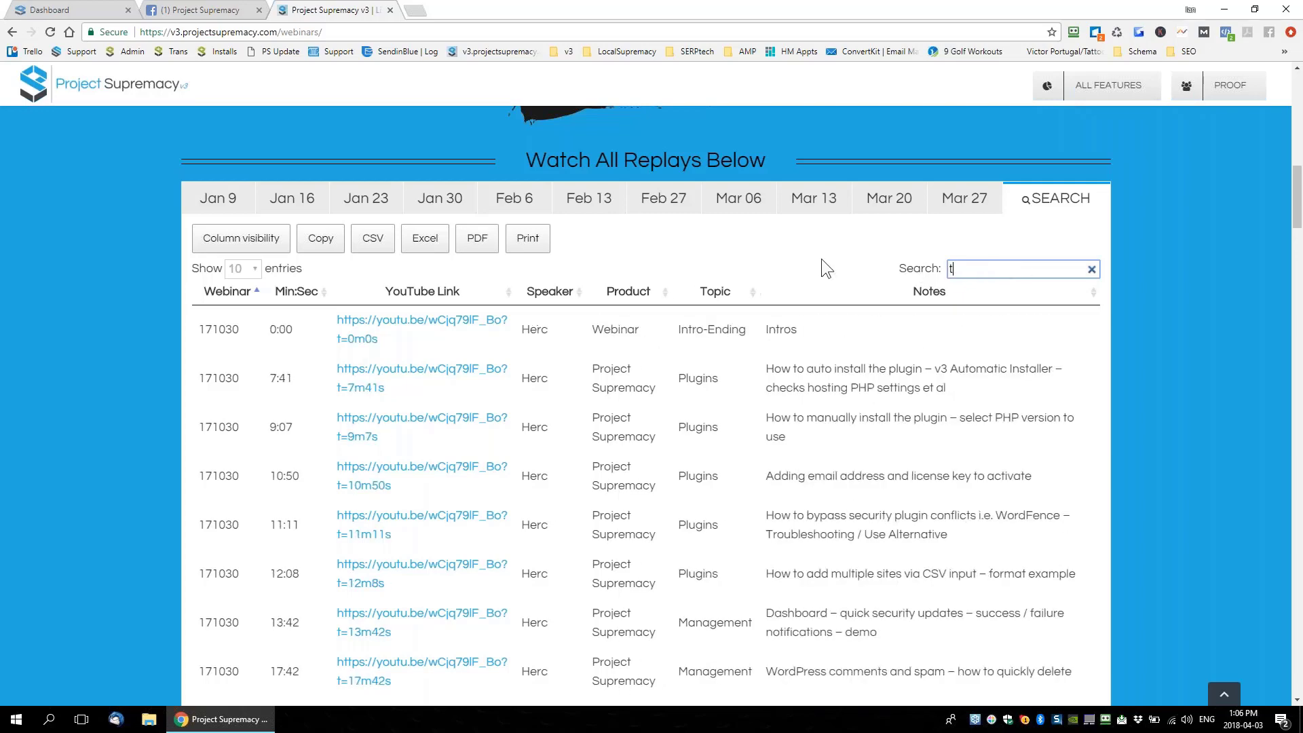
type("hemes")
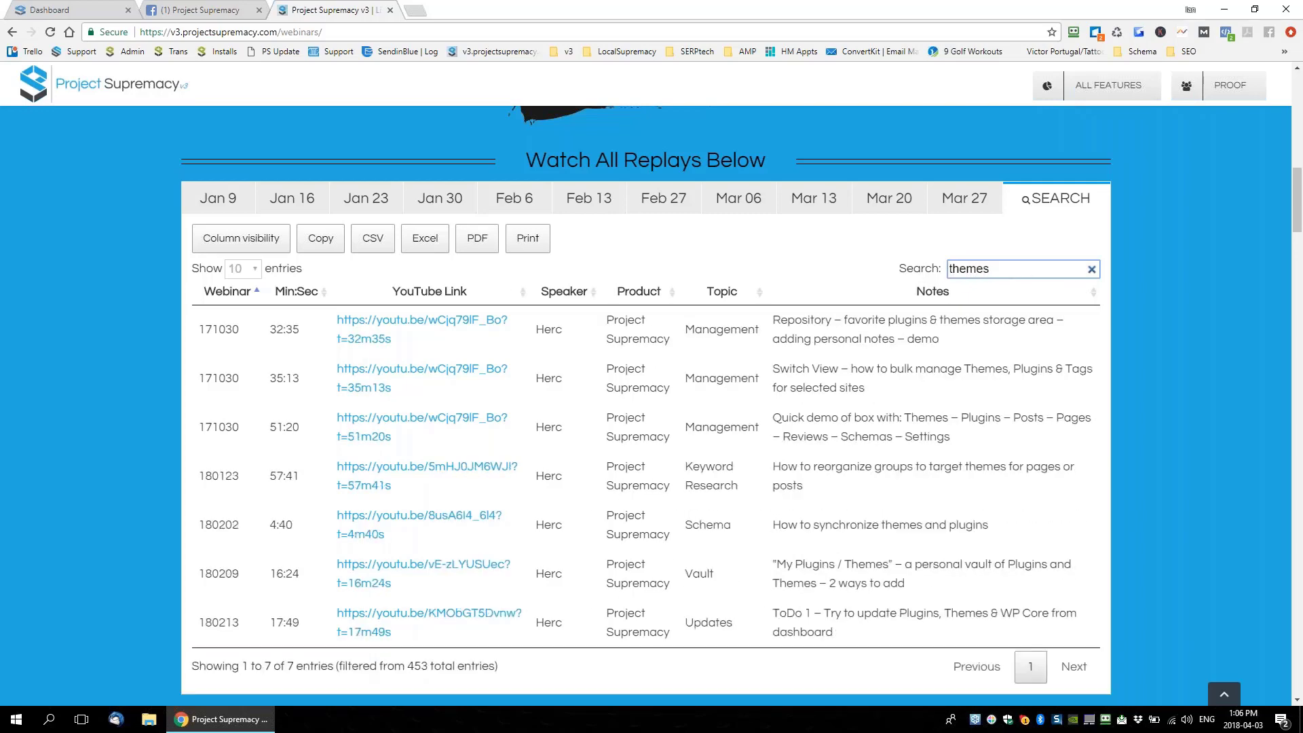
left_click_drag(1038, 270, 812, 263)
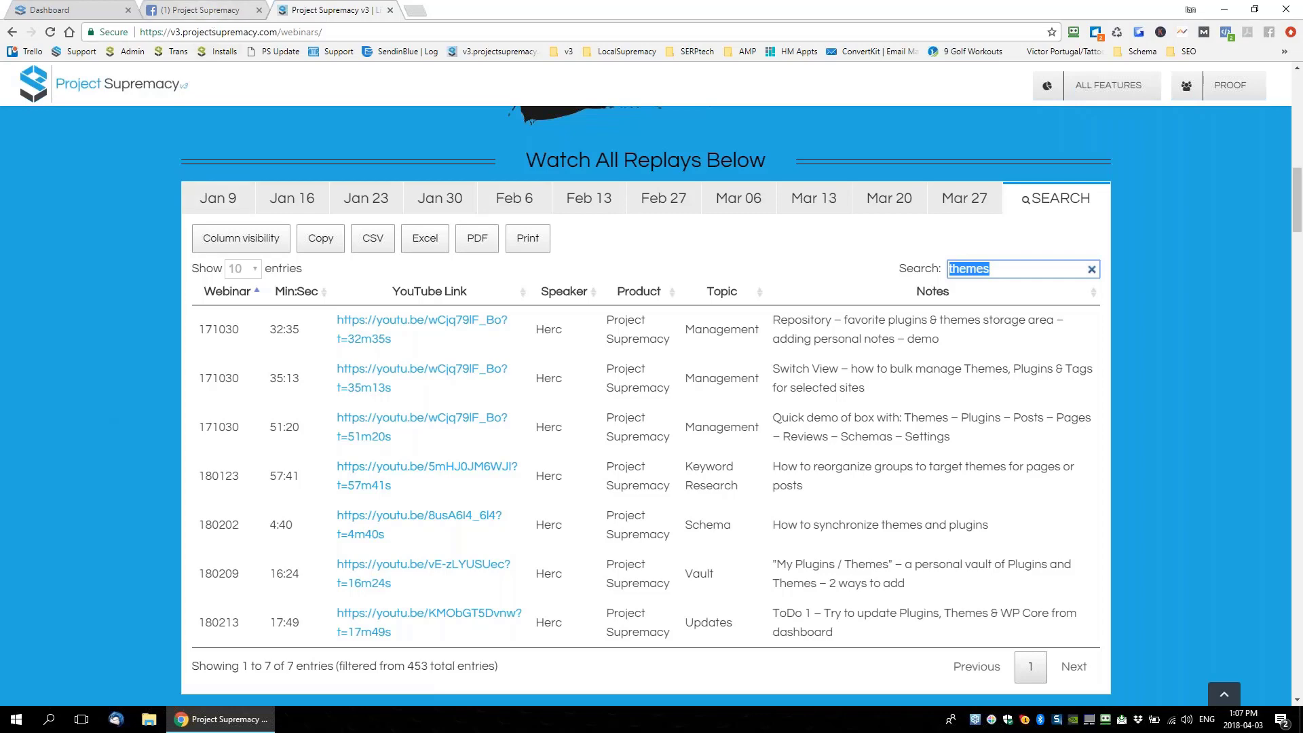
Check the Project Supremacy Facebook group's pending member requests from notifications
left_click(201, 10)
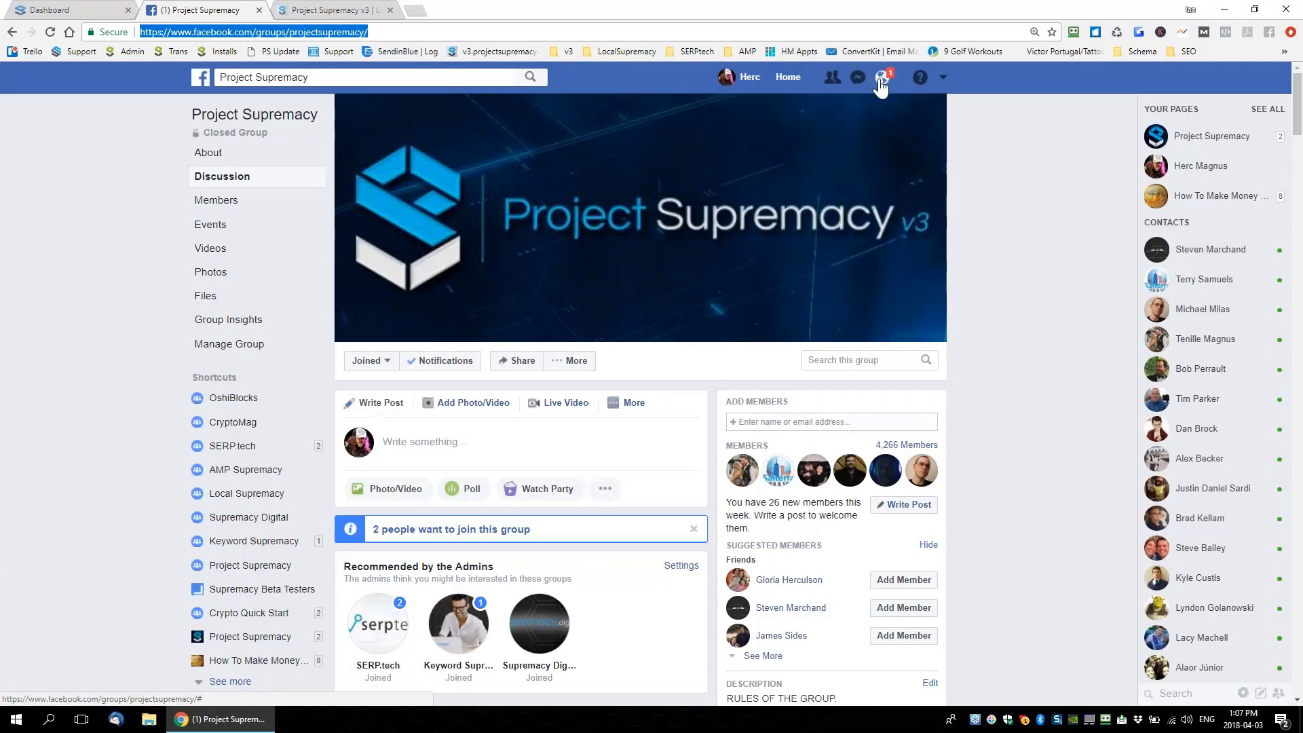
left_click(881, 81)
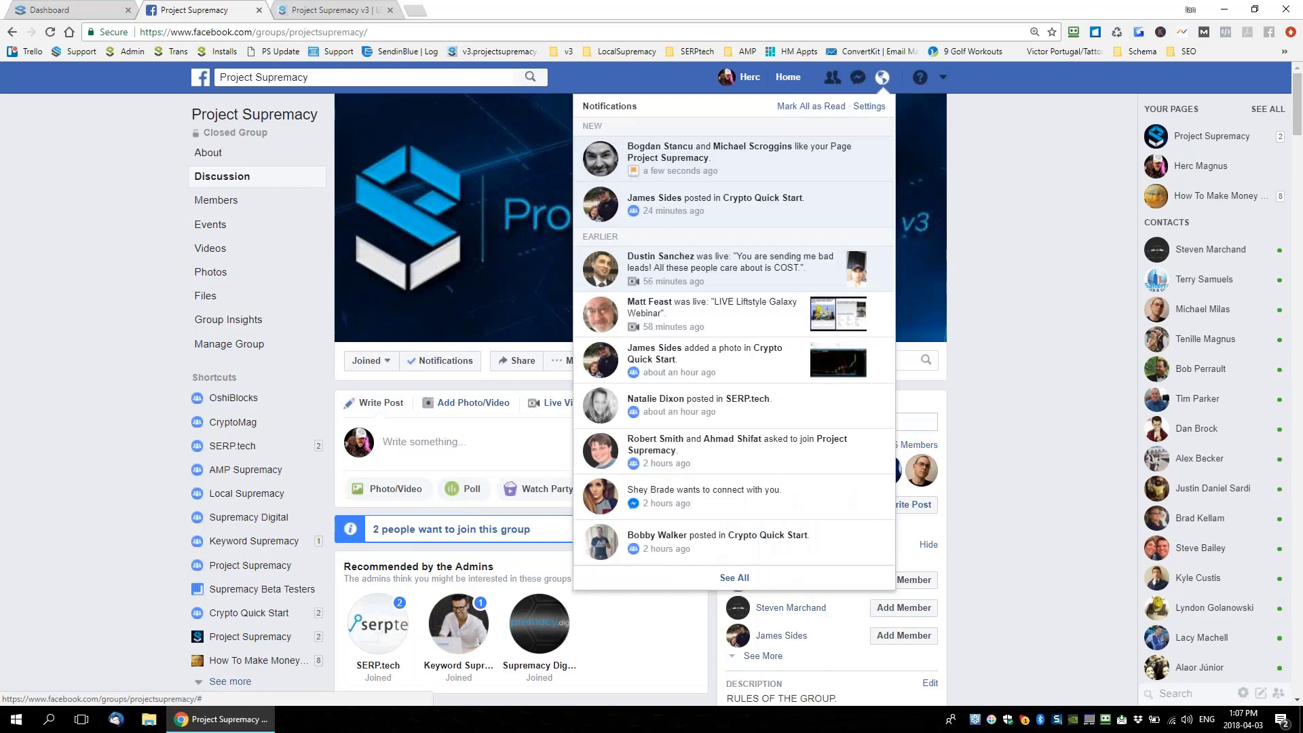
left_click(475, 531)
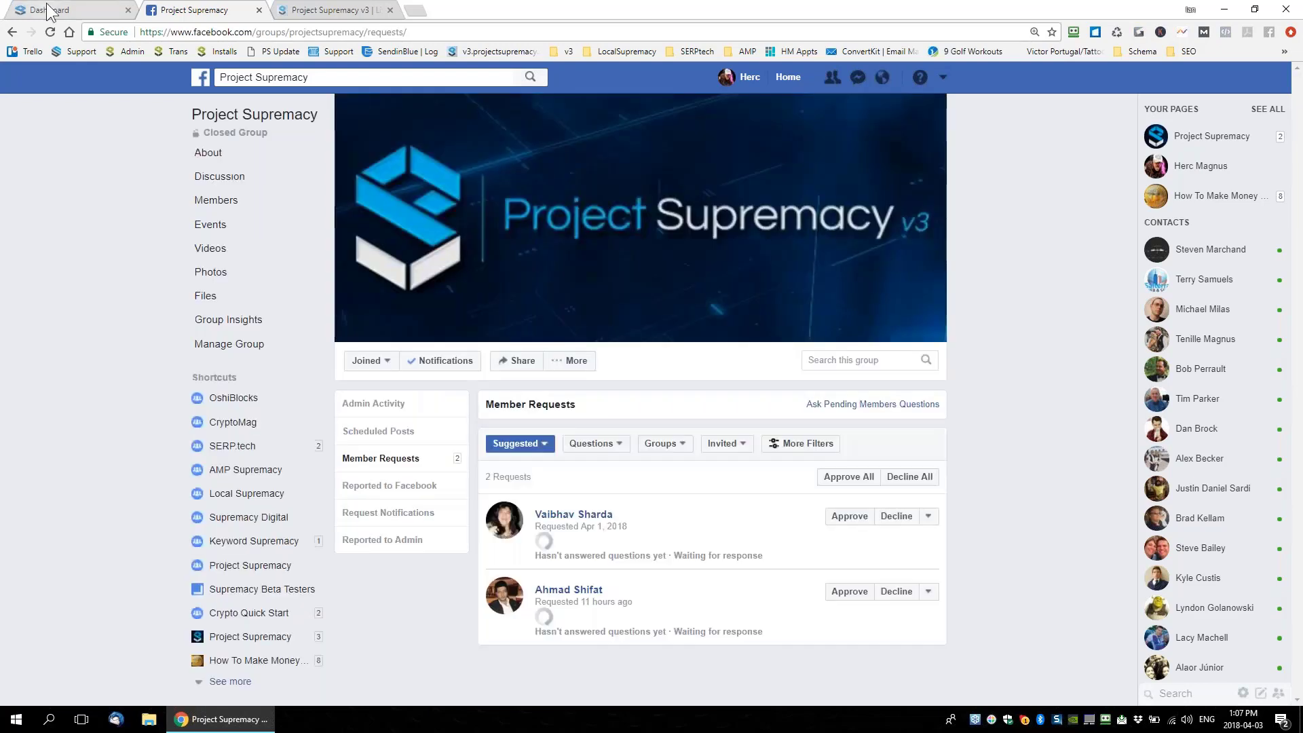
Back on the dashboard, delete the site's 27 spam comments
left_click(48, 10)
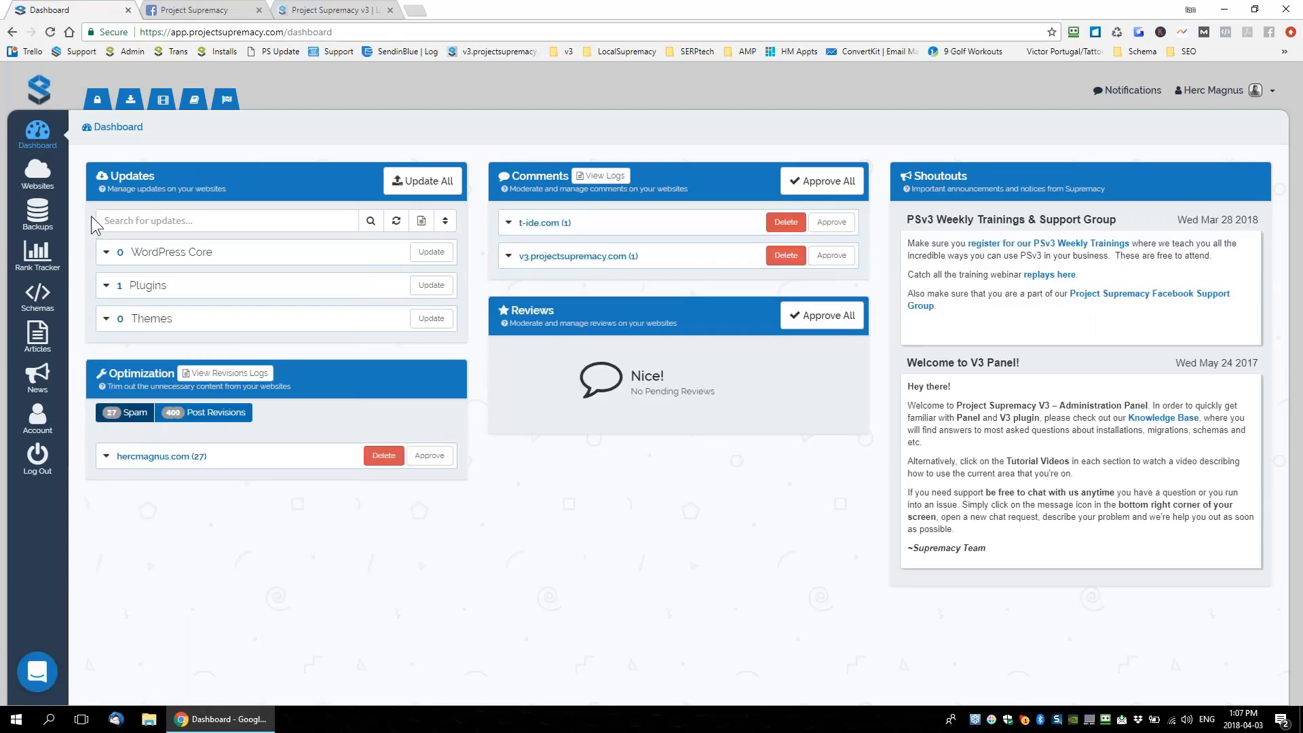
left_click(382, 457)
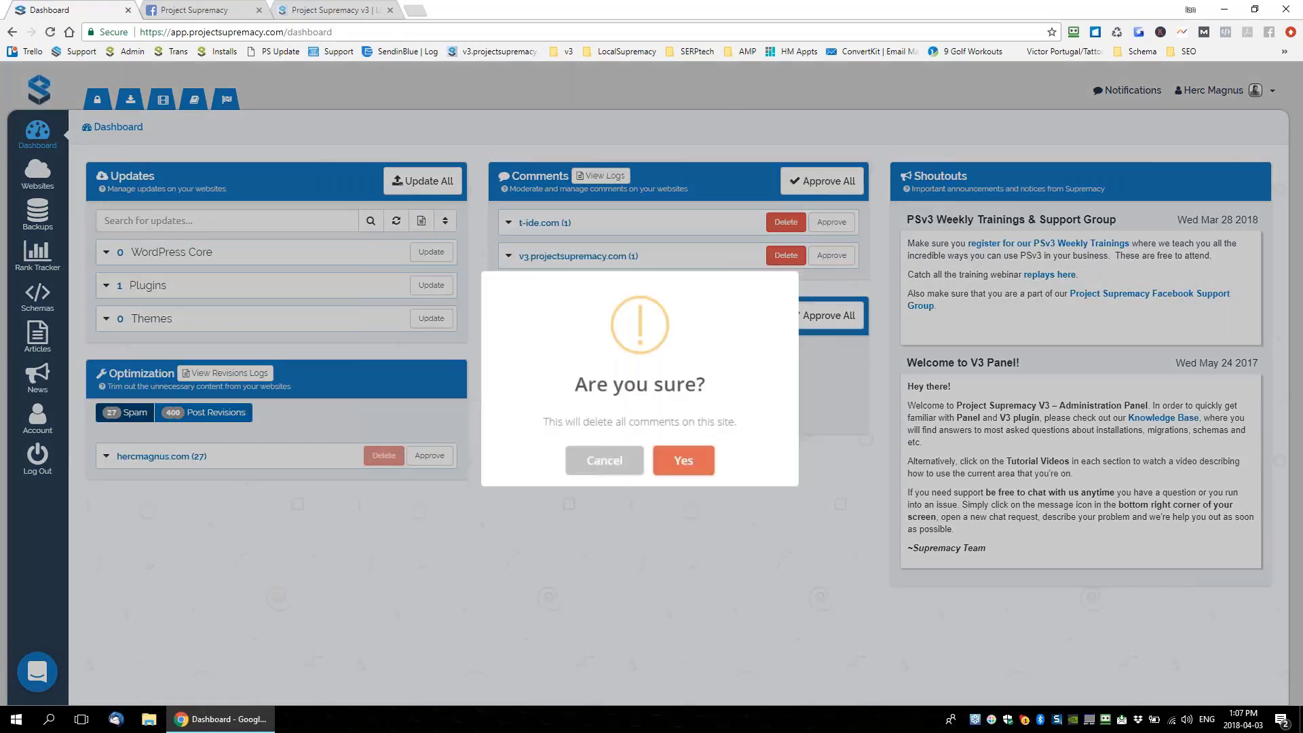
key("Return")
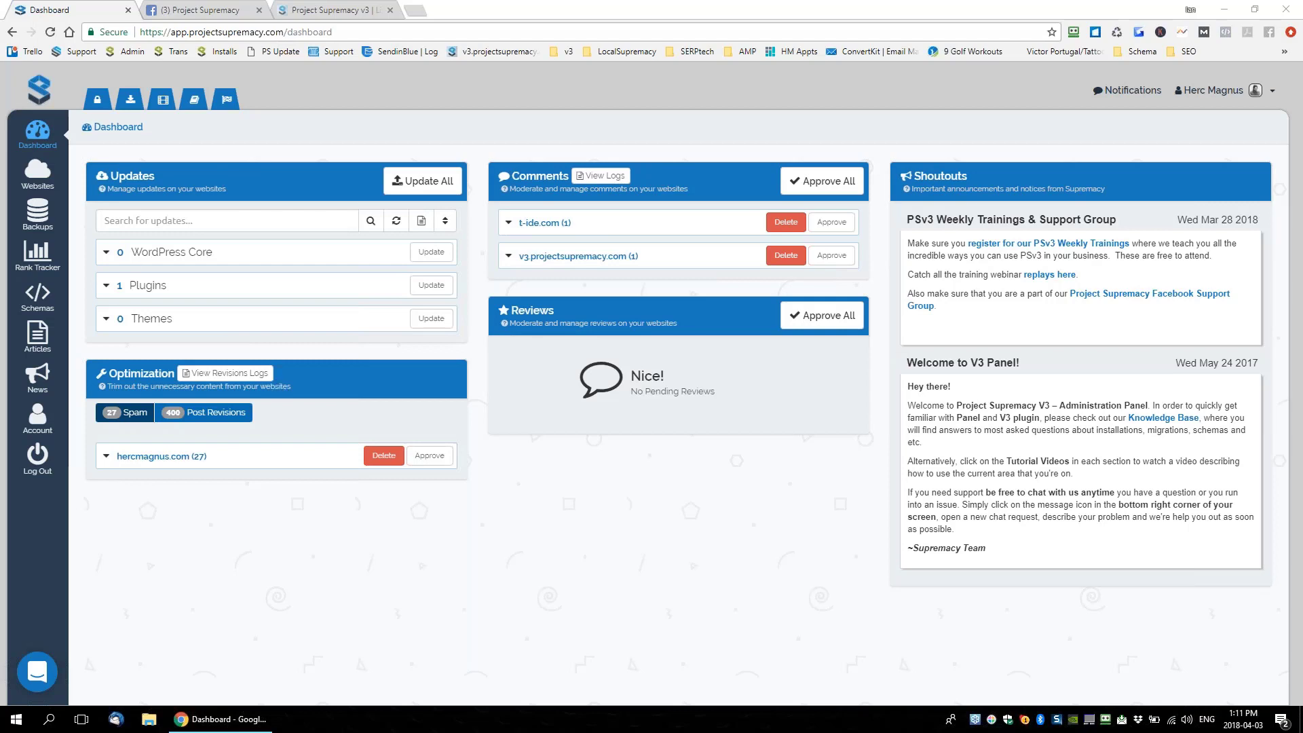
Open the Manage Websites list showing the 178 managed WordPress sites
left_click(35, 178)
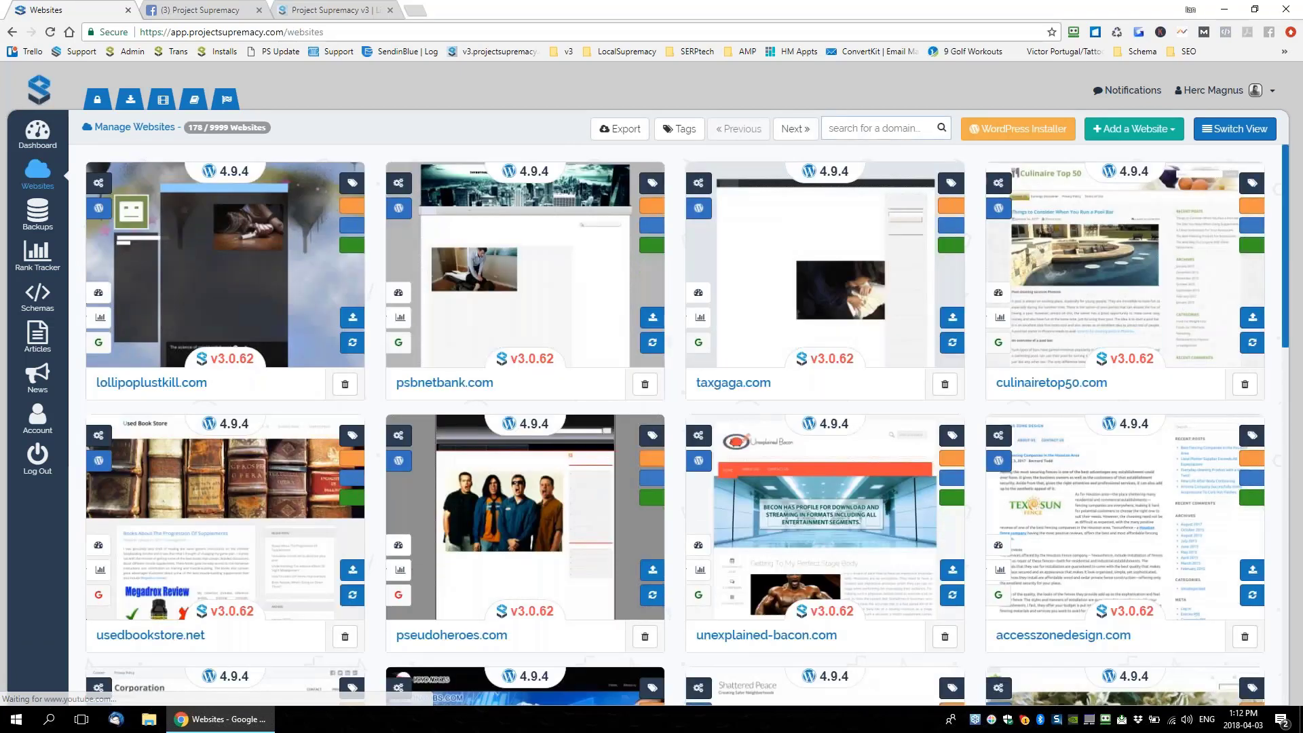
Filter websites by 'bit' and view howtomakemoneywithbitcoin.net's plugins and posts/pages
type("bit")
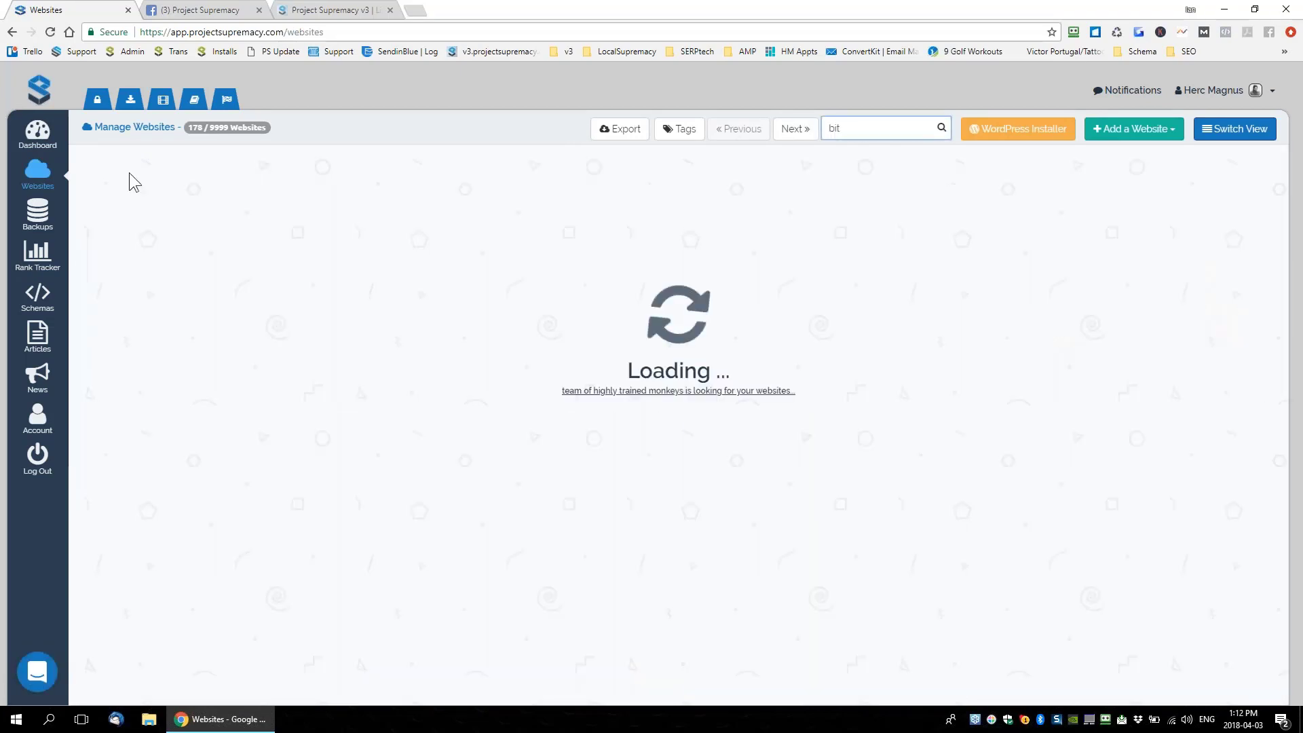
key("ctrl+a")
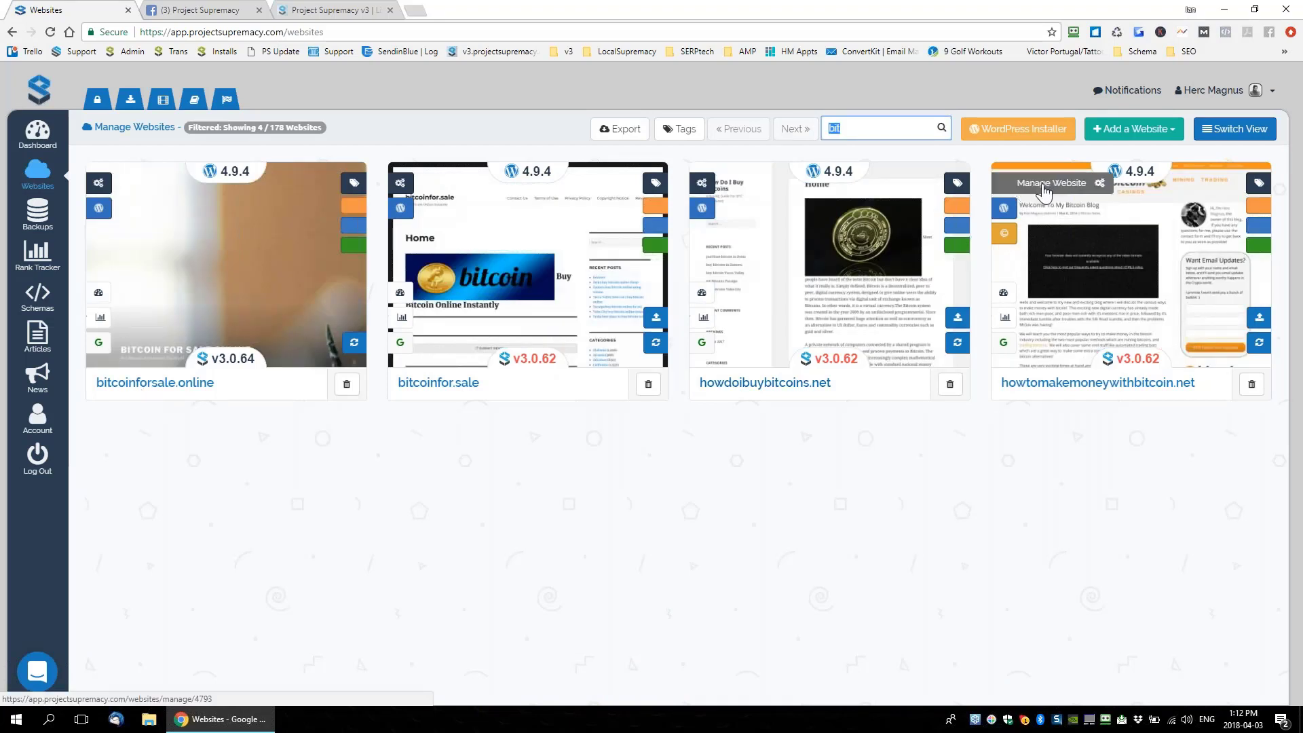
left_click(1010, 184)
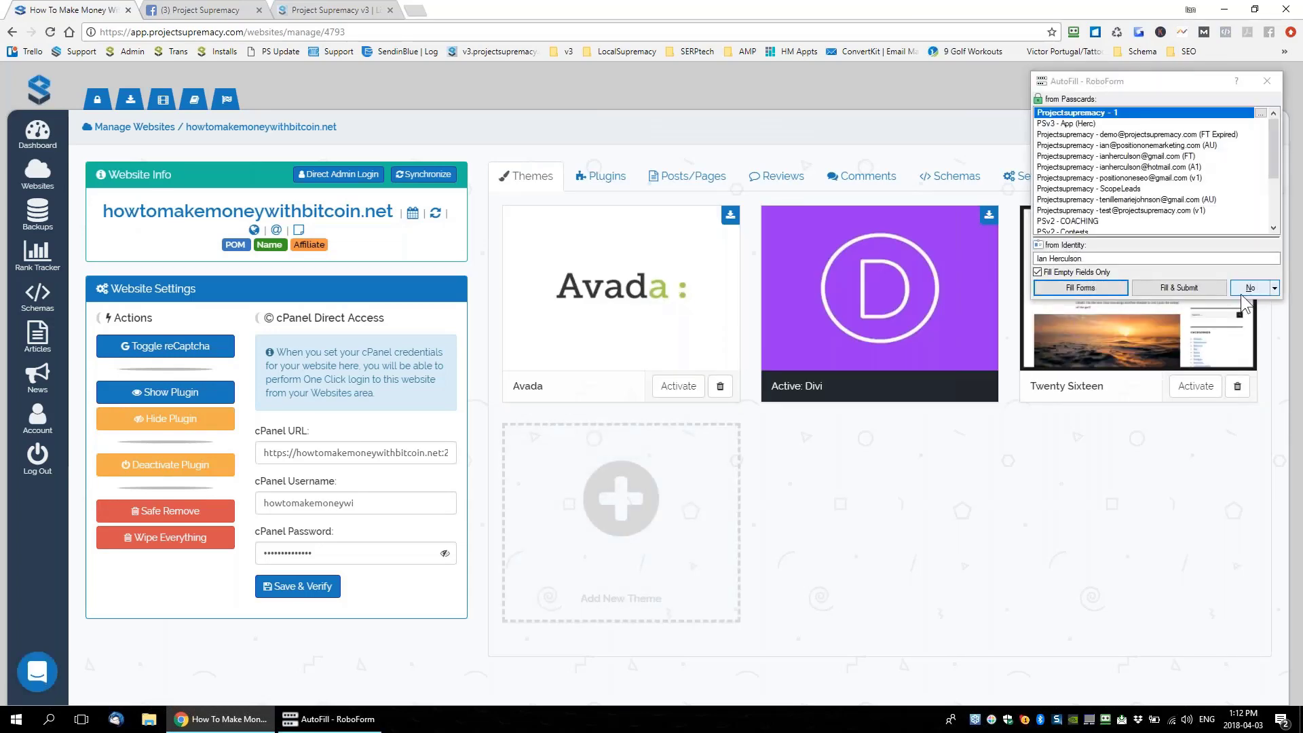
left_click(1250, 287)
left_click(619, 182)
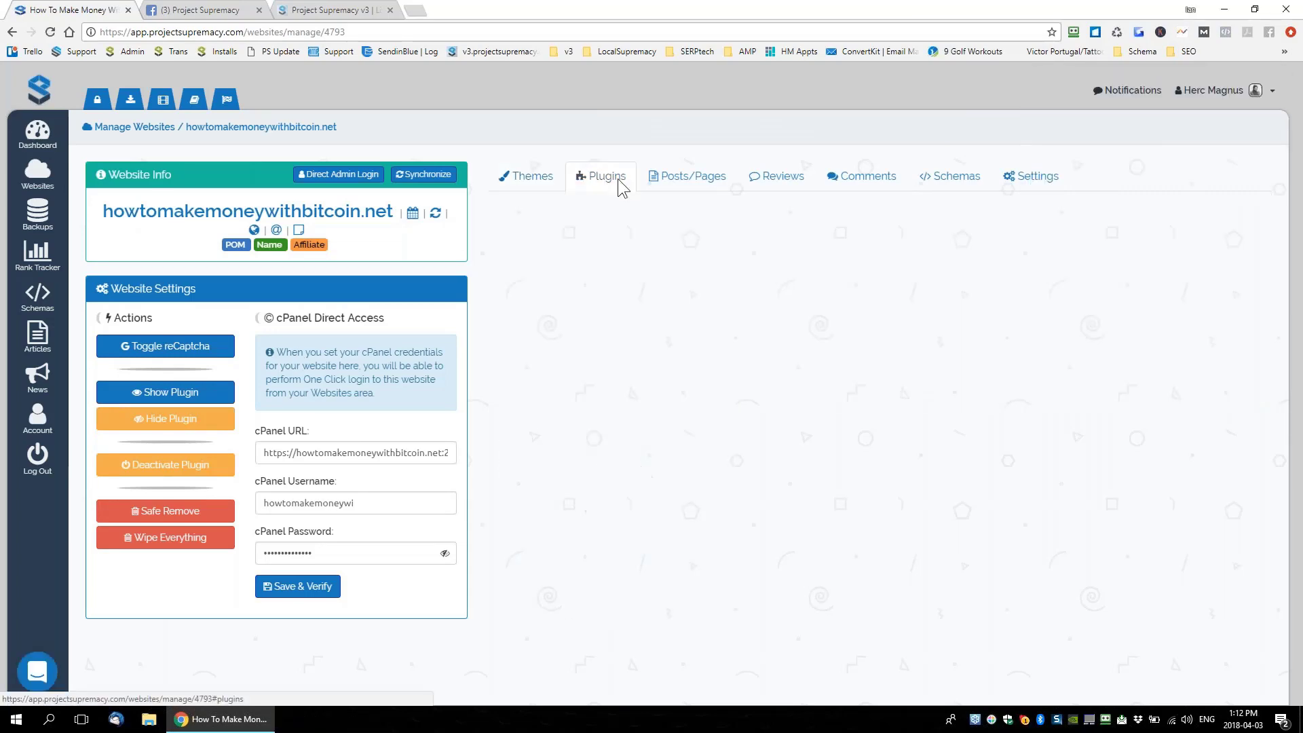
left_click(691, 178)
Look over the Websites, Backups and Rank Tracker pages, then close the Project Supremacy v3 tab
left_click(38, 175)
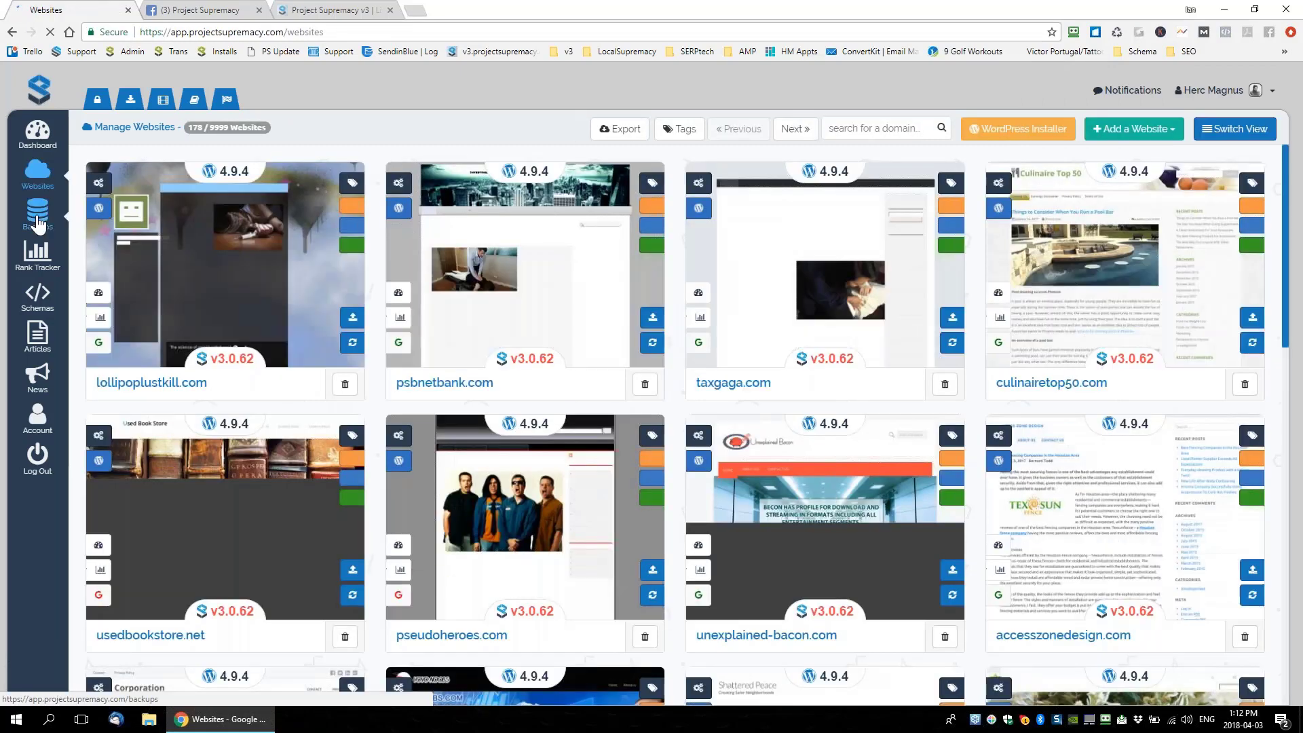
left_click(38, 221)
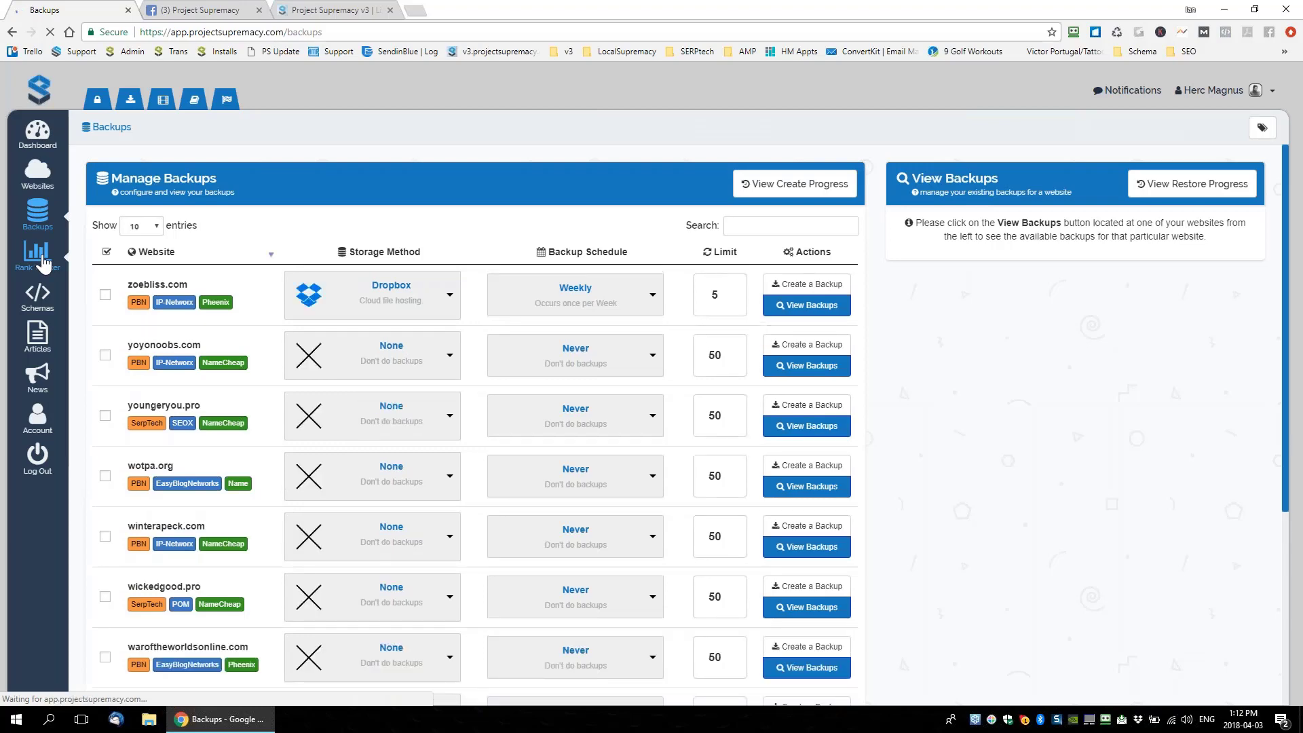
left_click(42, 261)
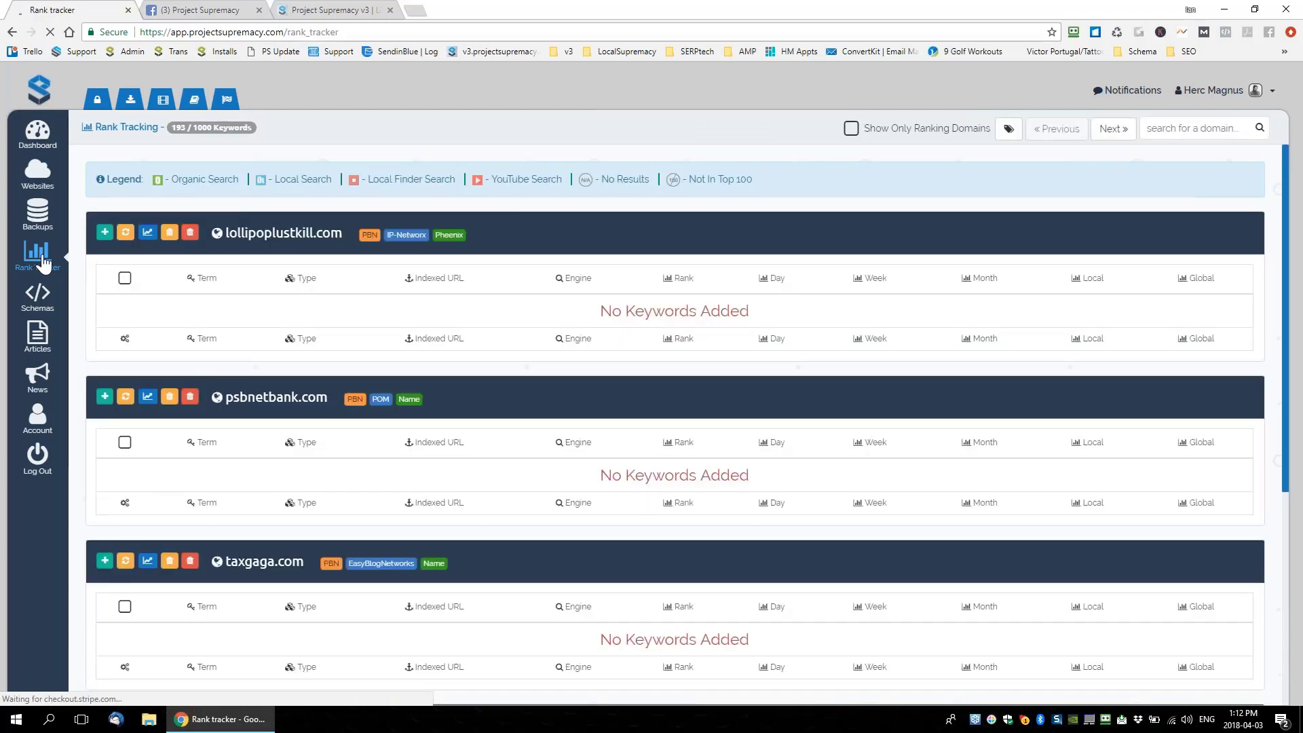
left_click(350, 13)
key("ctrl+w")
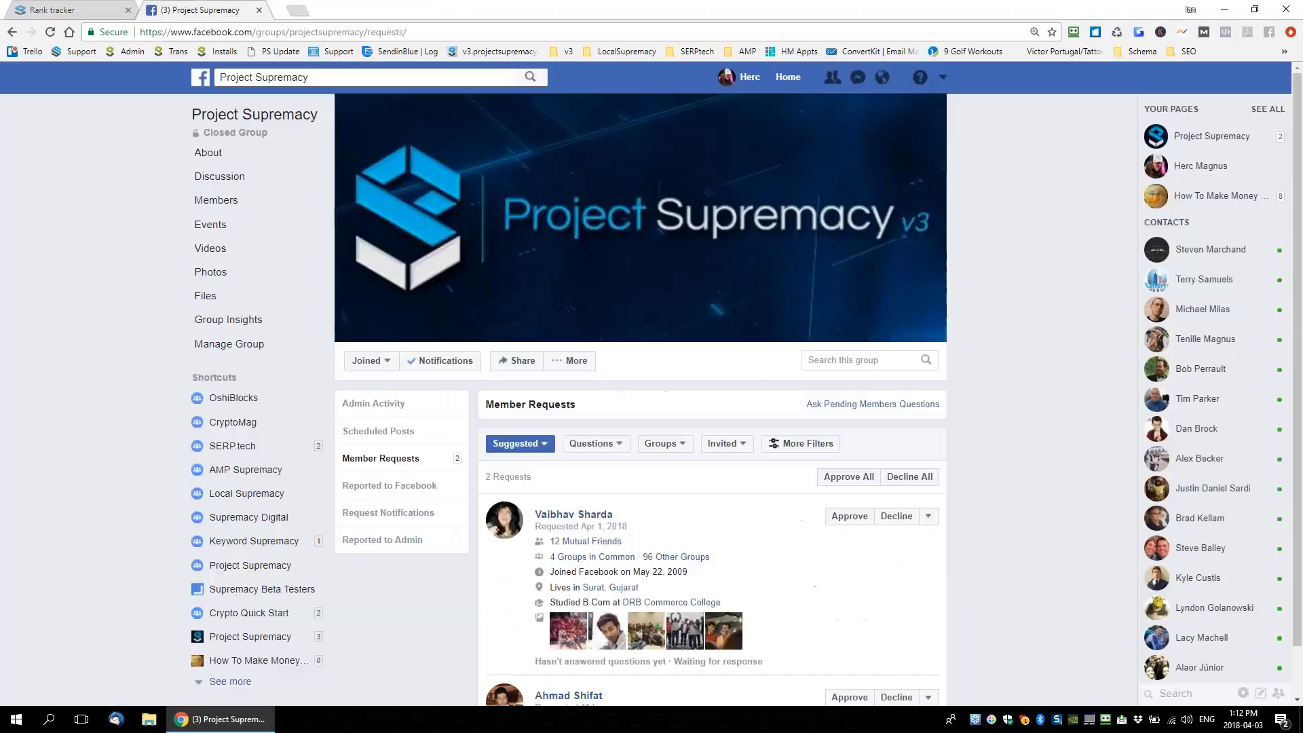
key("ctrl+t")
Load howtomakemoneywithbitcoin.net's wp-admin prs-settings page from the address bar suggestion
type("howtomakemoneywithbitcoin.net/wp-admin/admin.php?page=prs-settings")
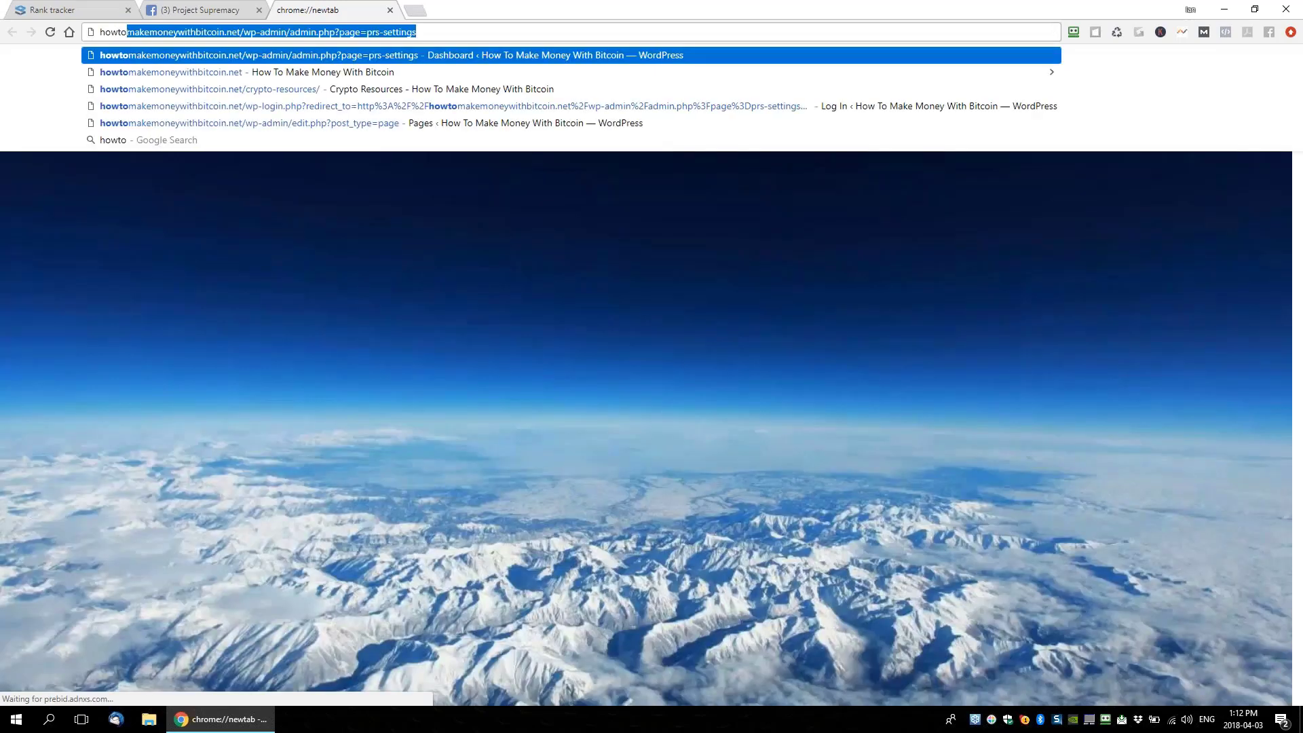
key("Return")
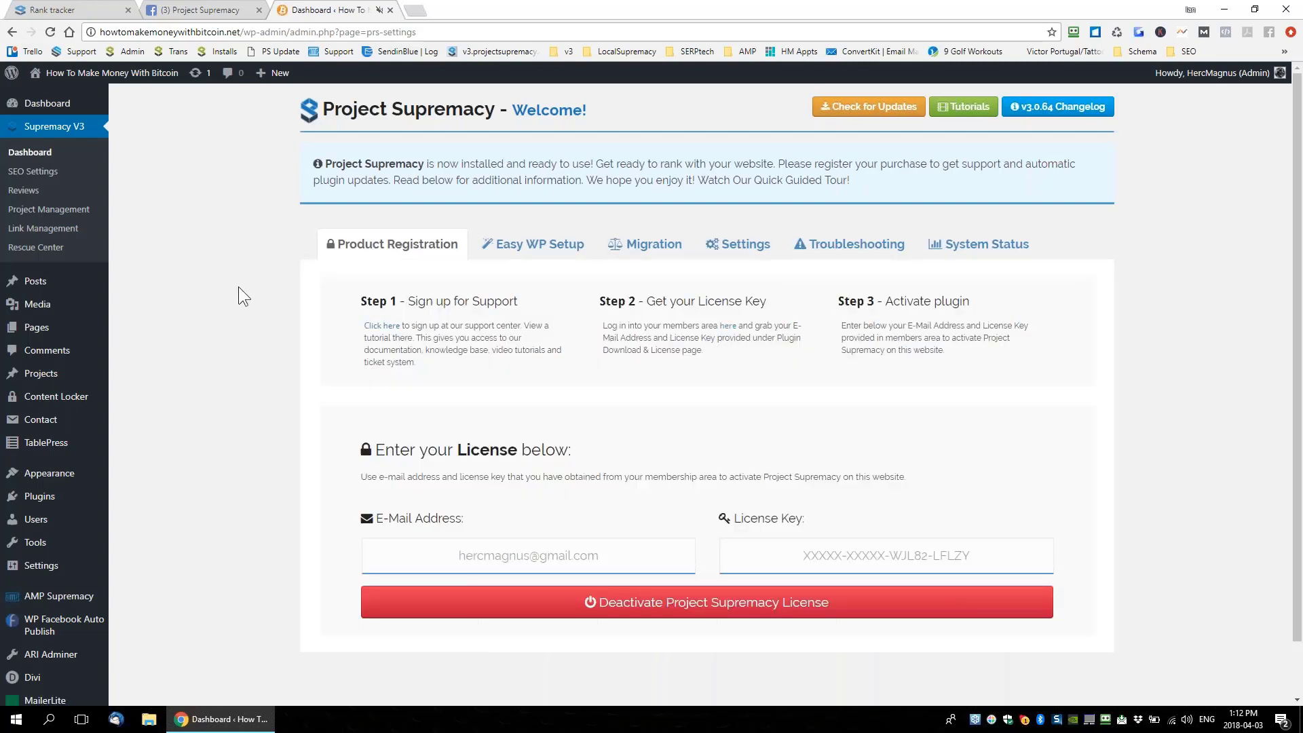
Load the howtomakemoneywithbitcoin.net project in Project Management and sort INVESTING by rank
left_click(32, 212)
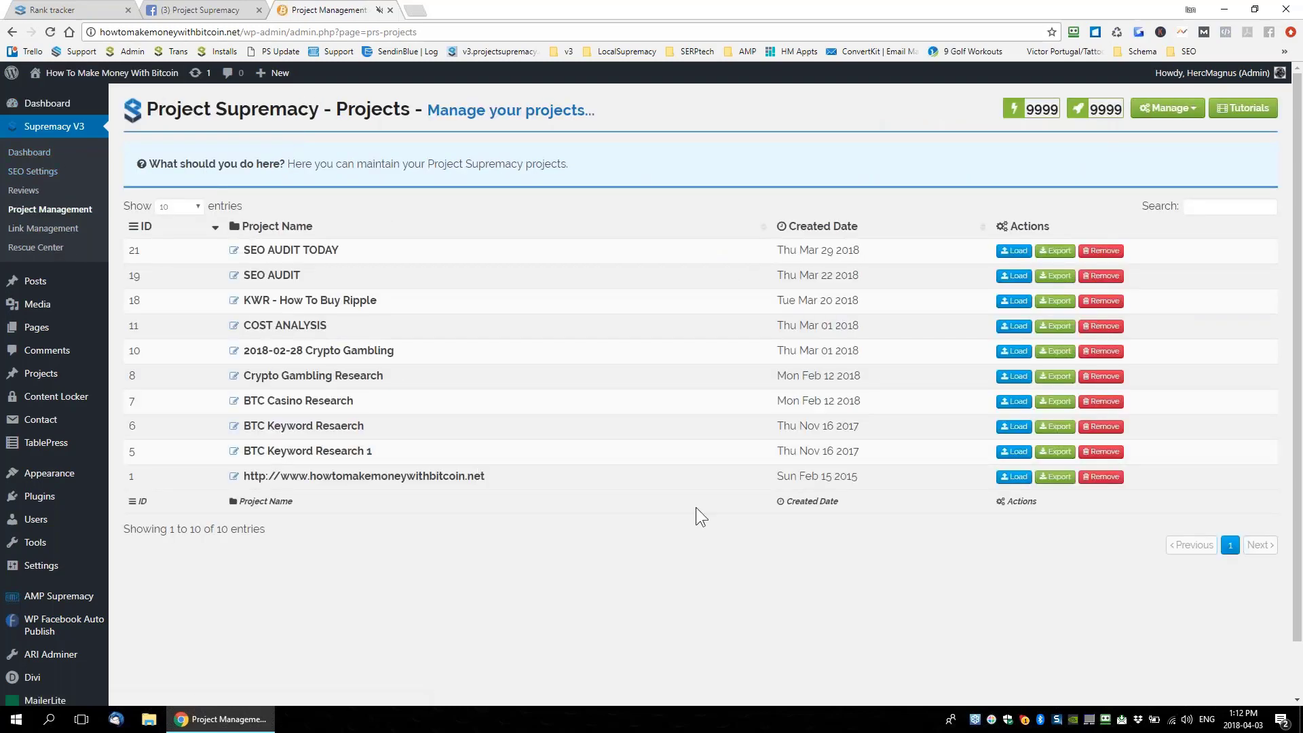
left_click(1016, 478)
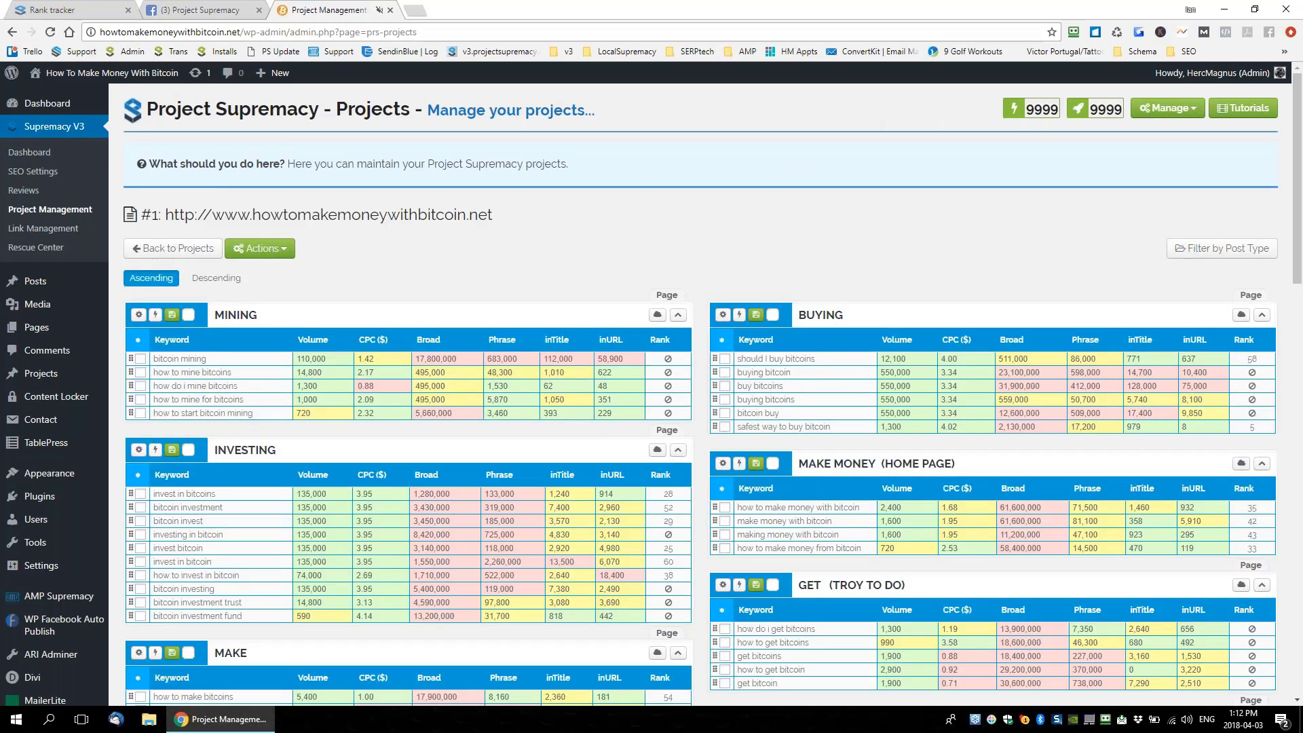
scroll(703, 377, "down", 3)
left_click(660, 271)
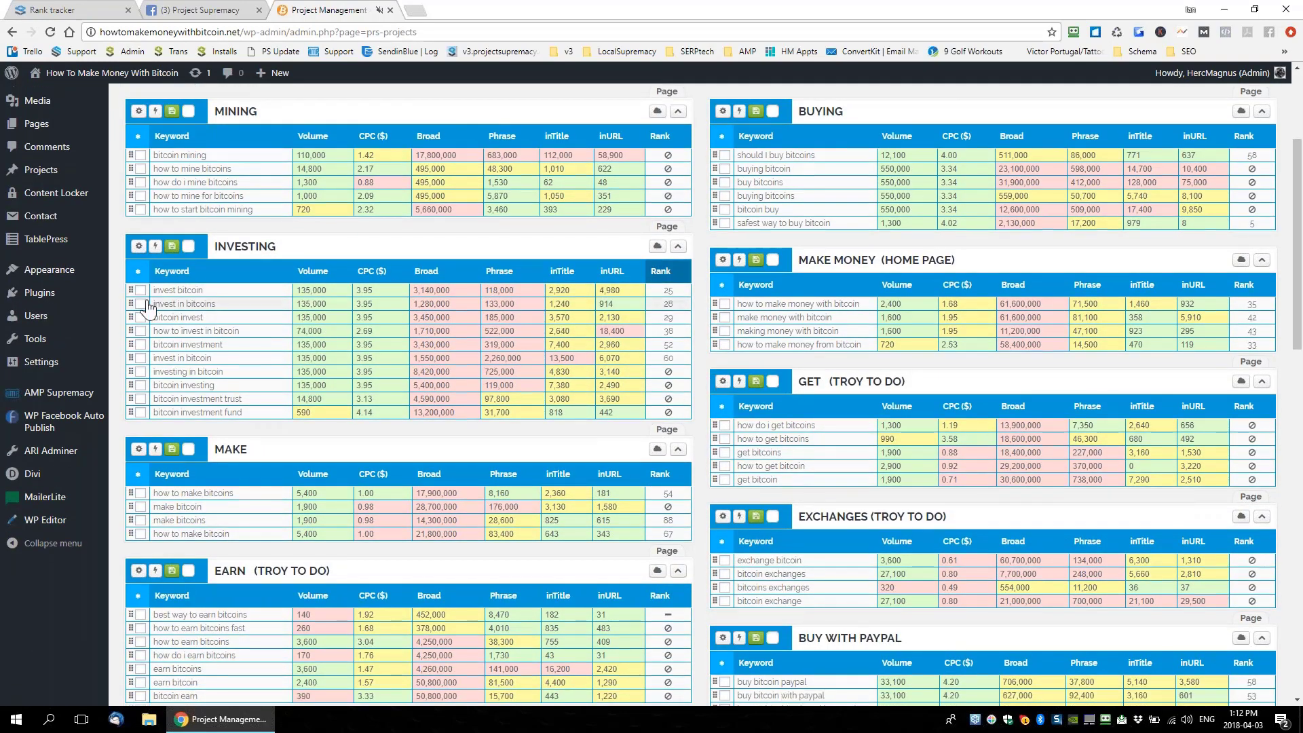
Expand the INVESTING group's SEO details and scroll through the keyword groups
double_click(268, 247)
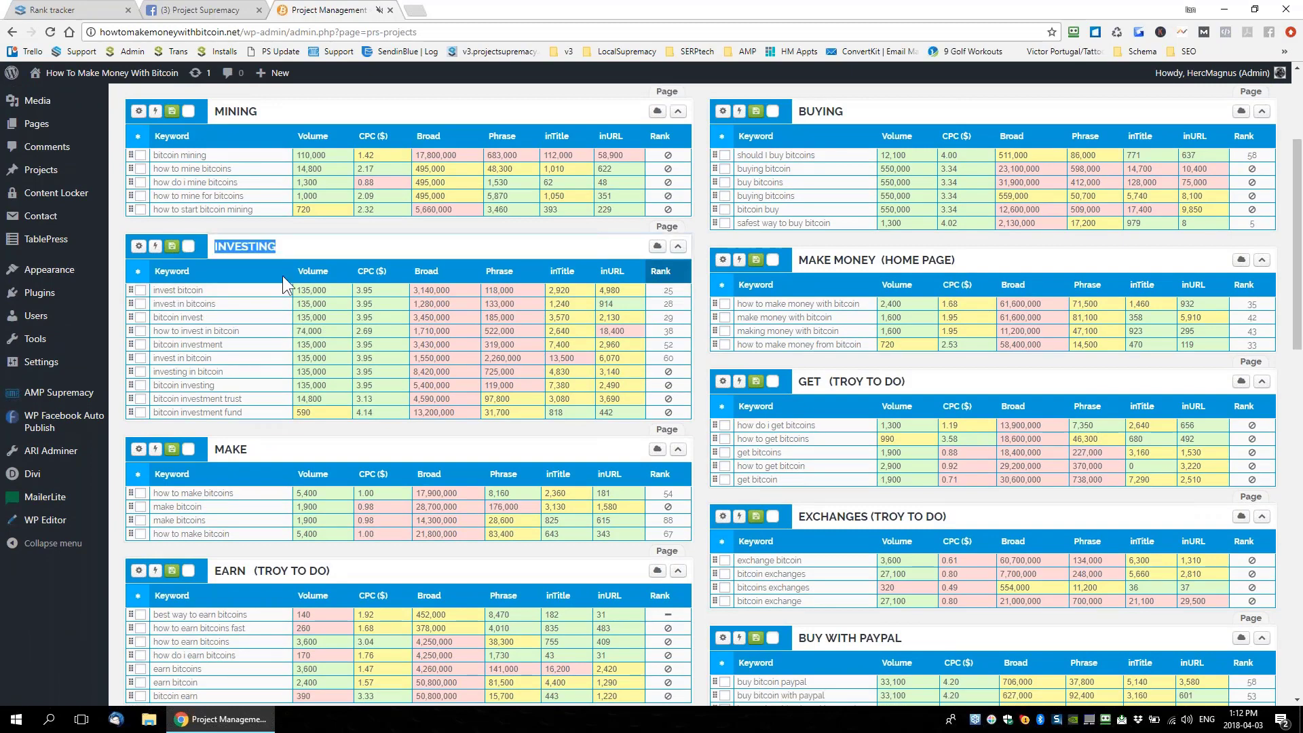
left_click(140, 256)
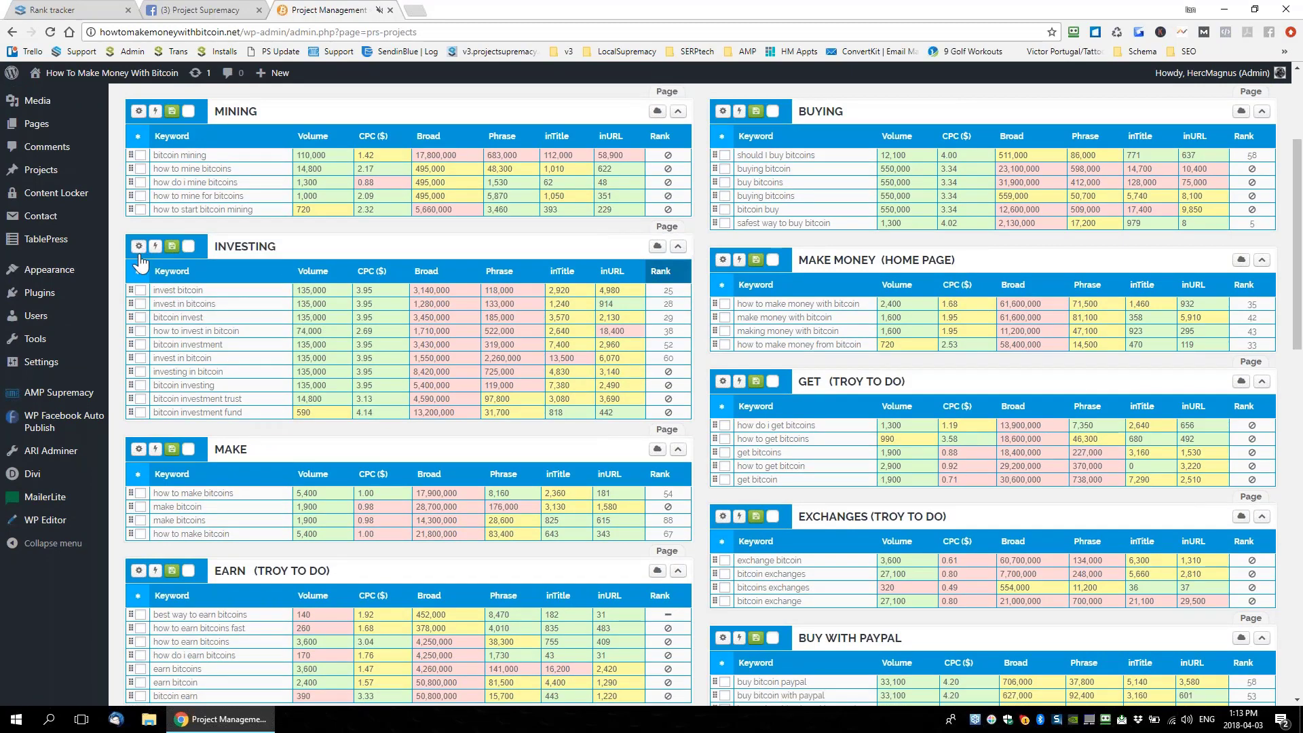
left_click(138, 247)
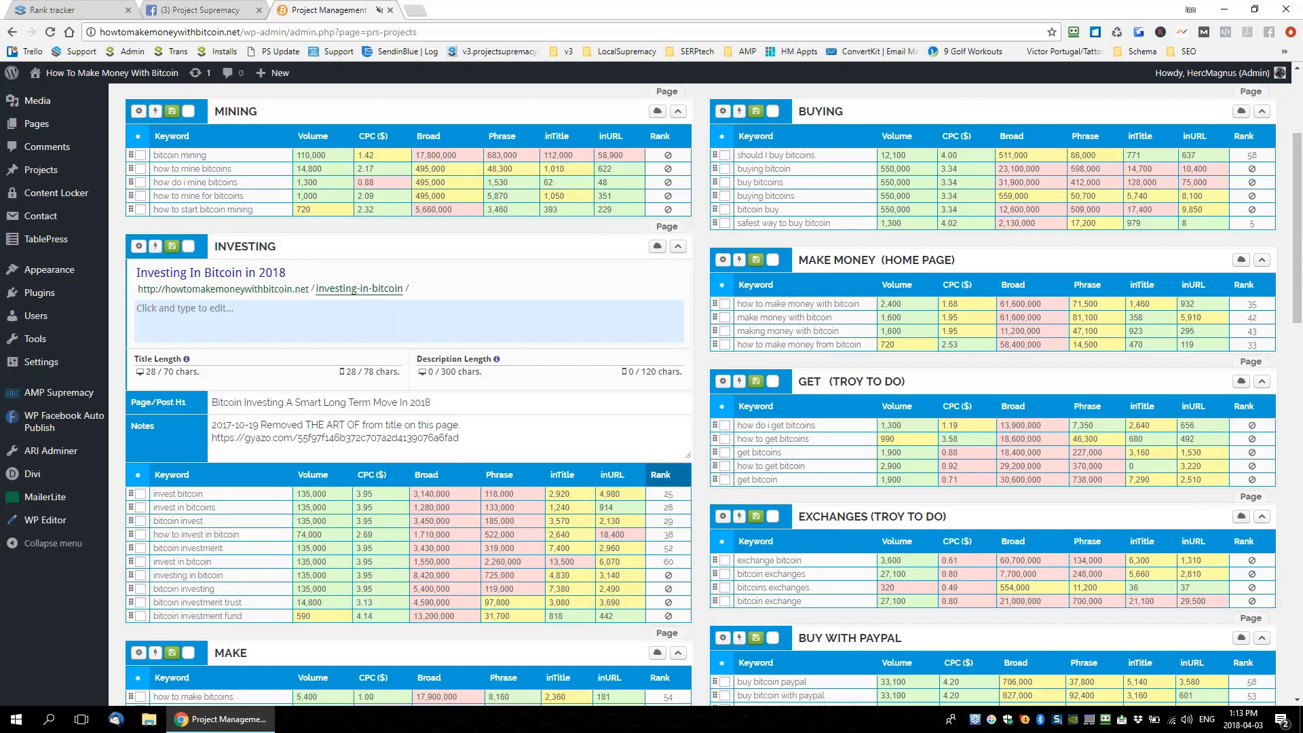
scroll(323, 332, "down", 1)
scroll(323, 331, "down", 2)
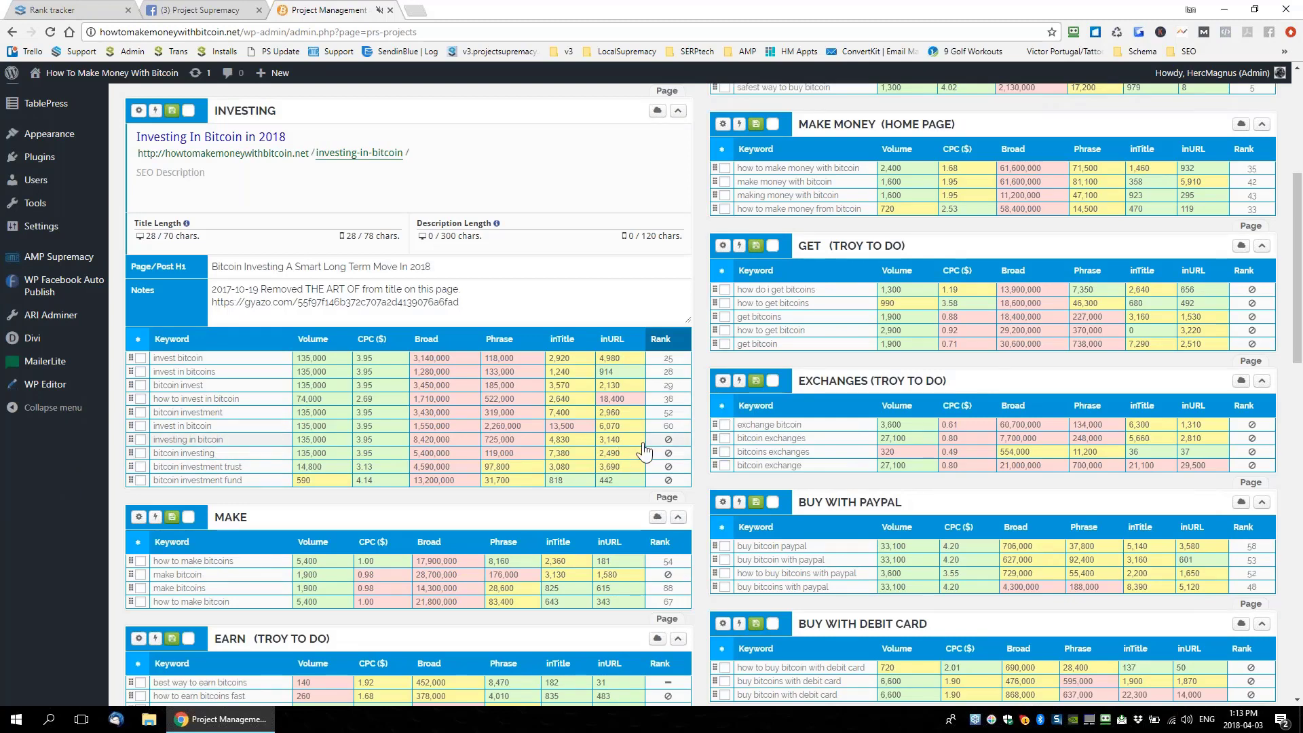
mouse_move(670, 446)
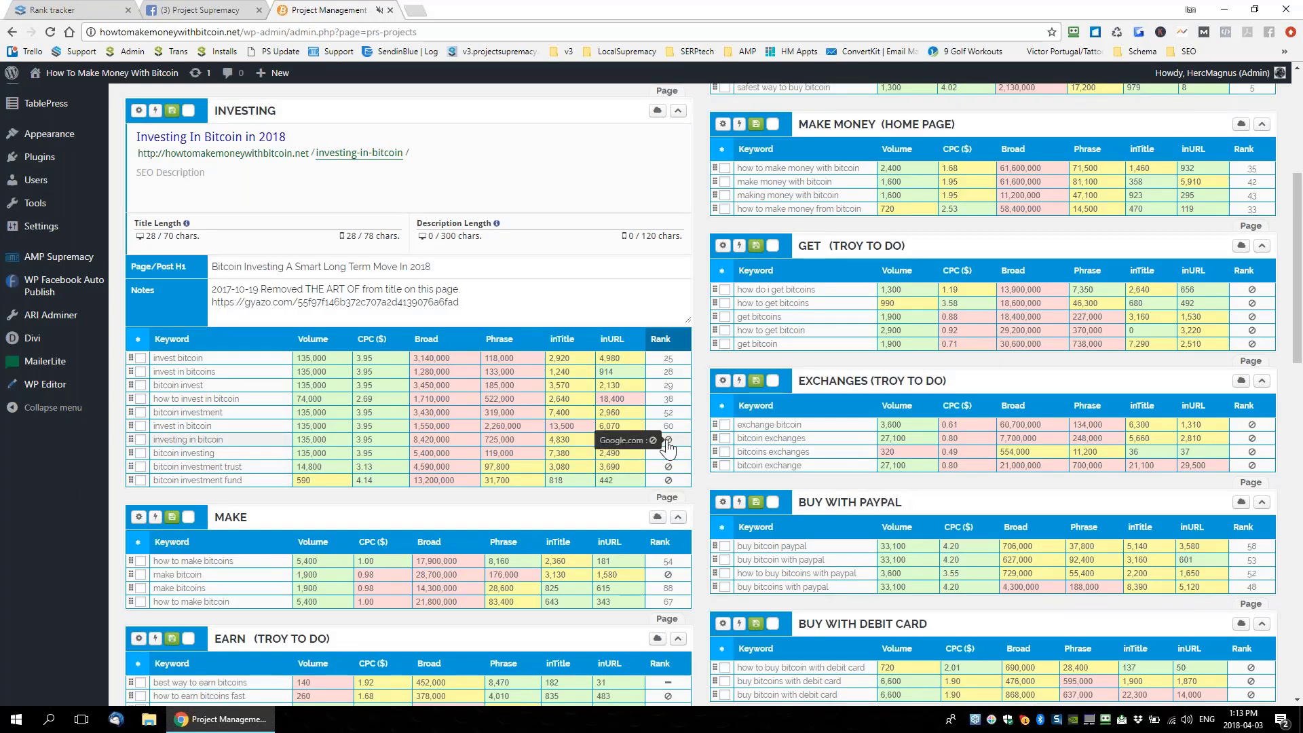
scroll(1113, 373, "down", 1)
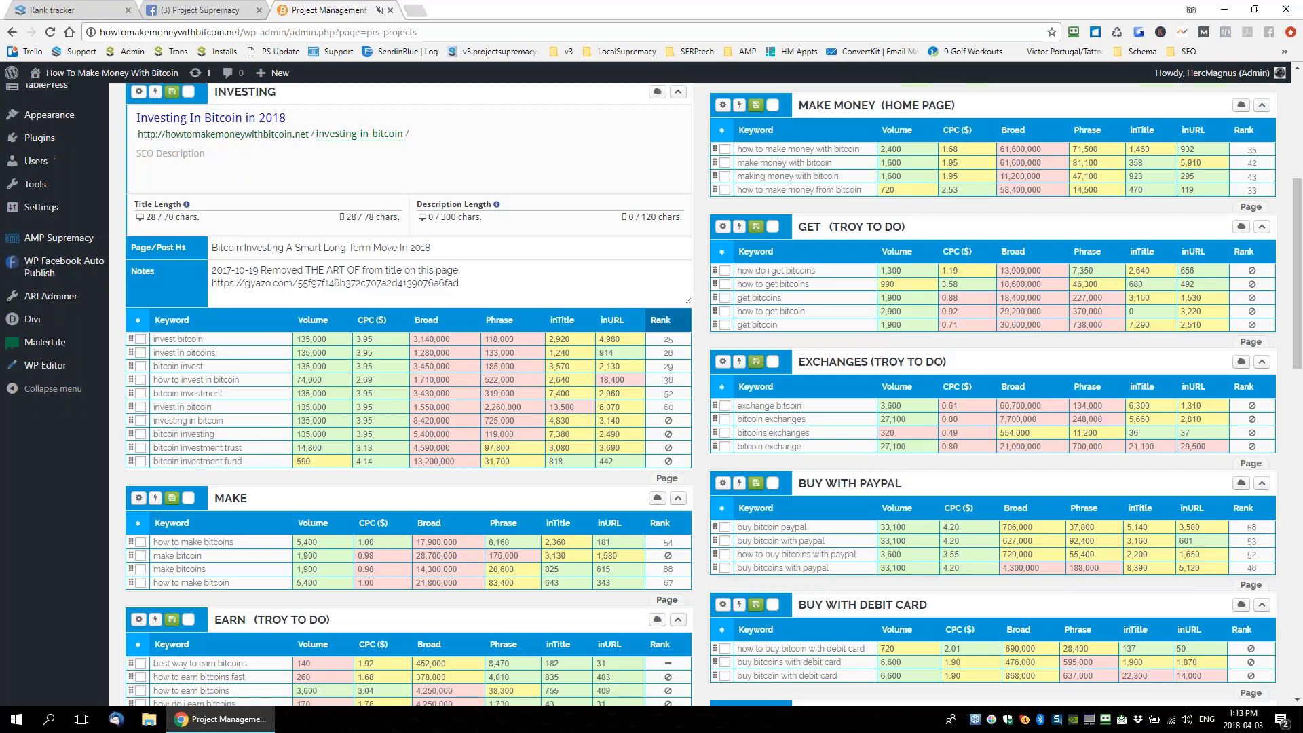
scroll(667, 351, "down", 5)
mouse_move(667, 352)
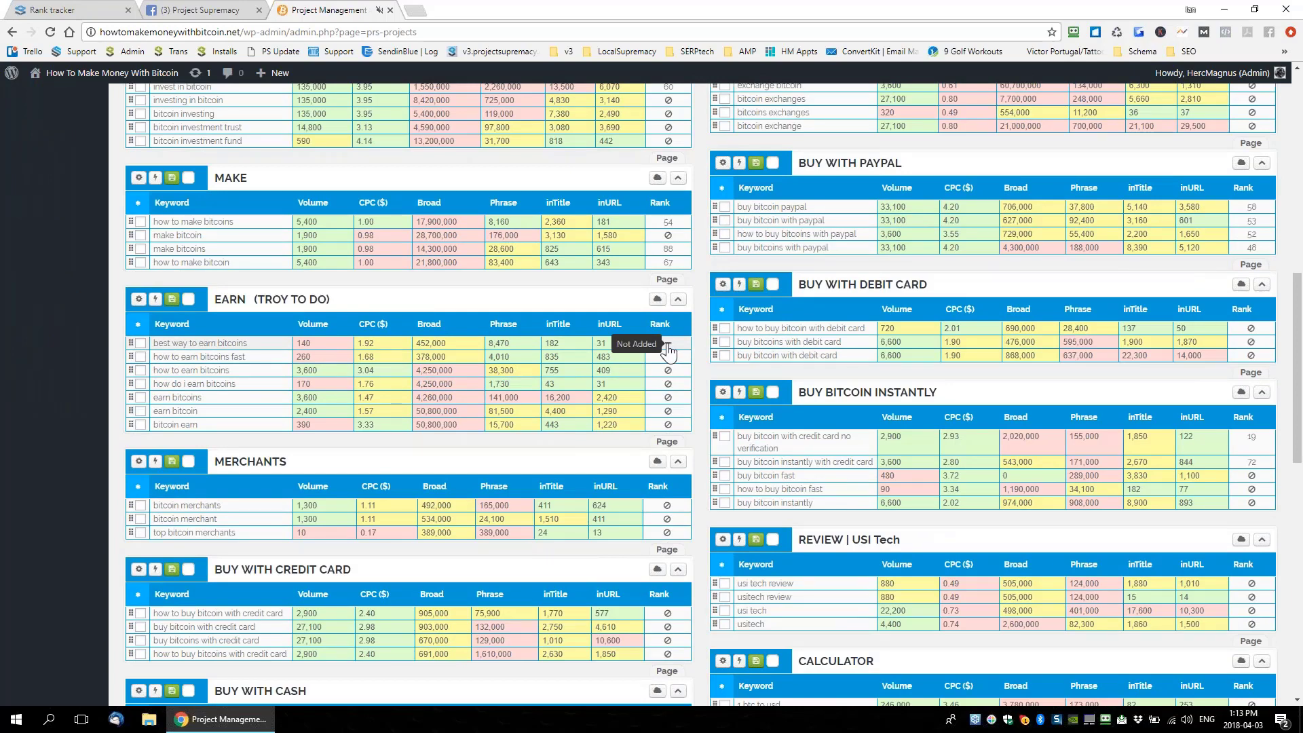
Find the CANADA group, tick 'buy bitcoins with cash' and show BUY WITH CASH keyword options
key("ctrl+f")
type("c")
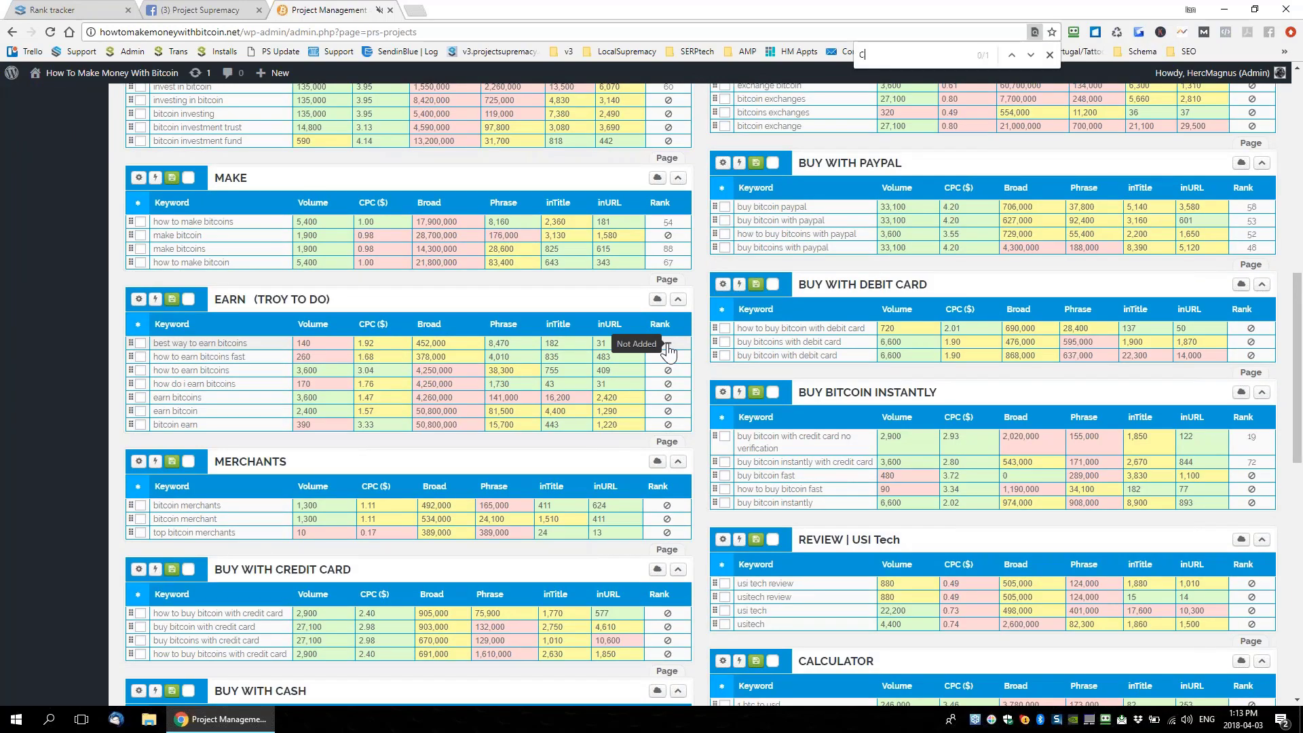
type("anada")
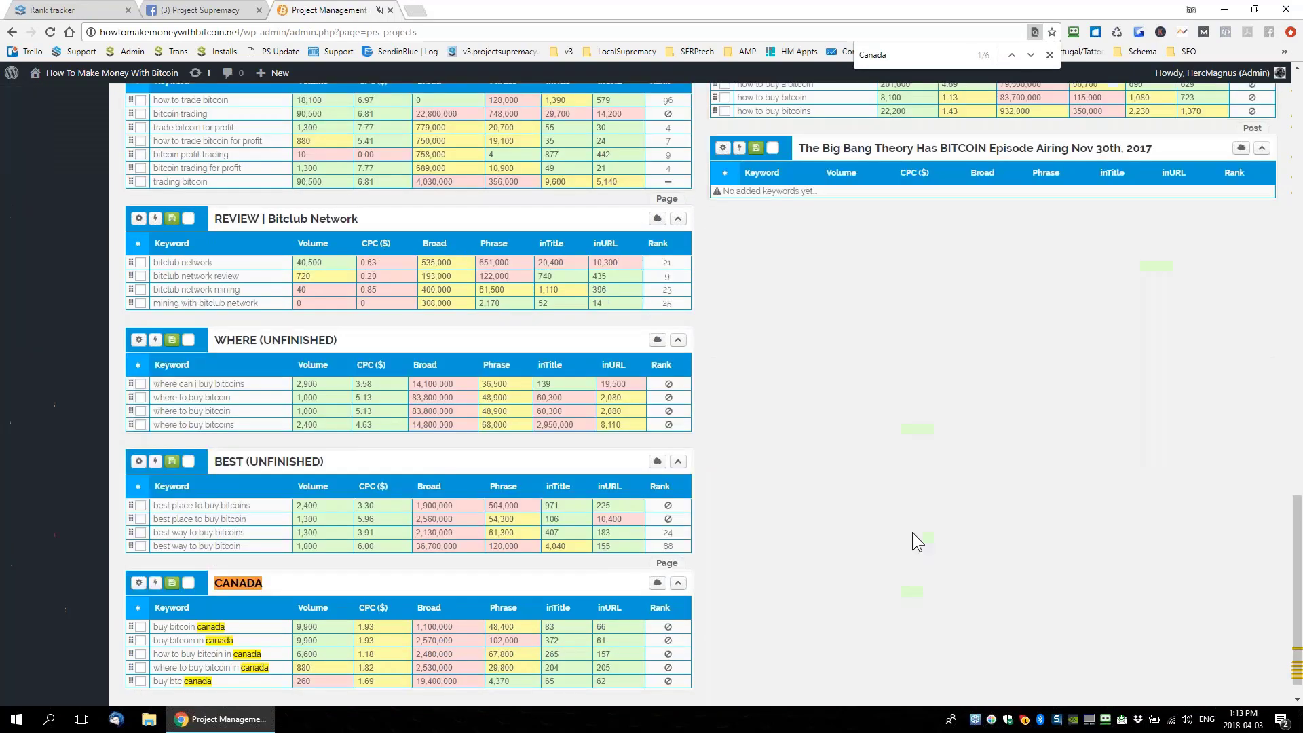
scroll(788, 517, "up", 5)
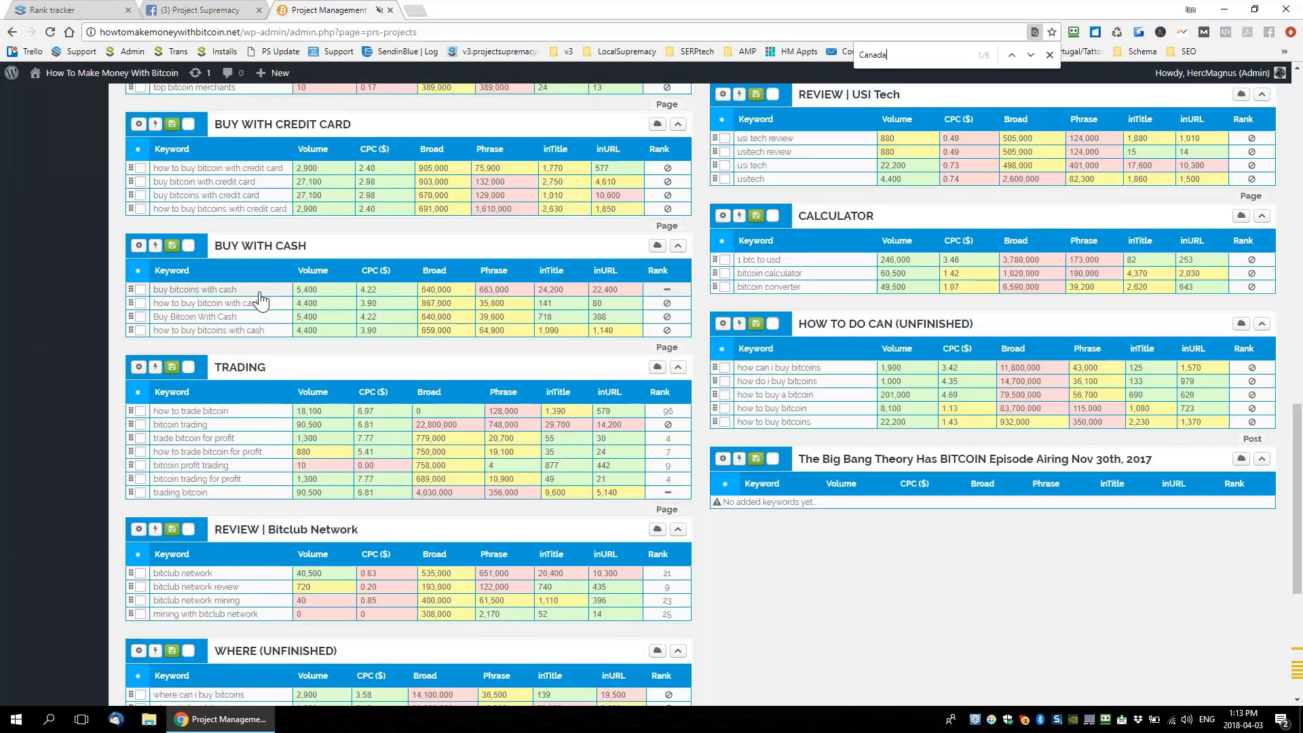
left_click(140, 290)
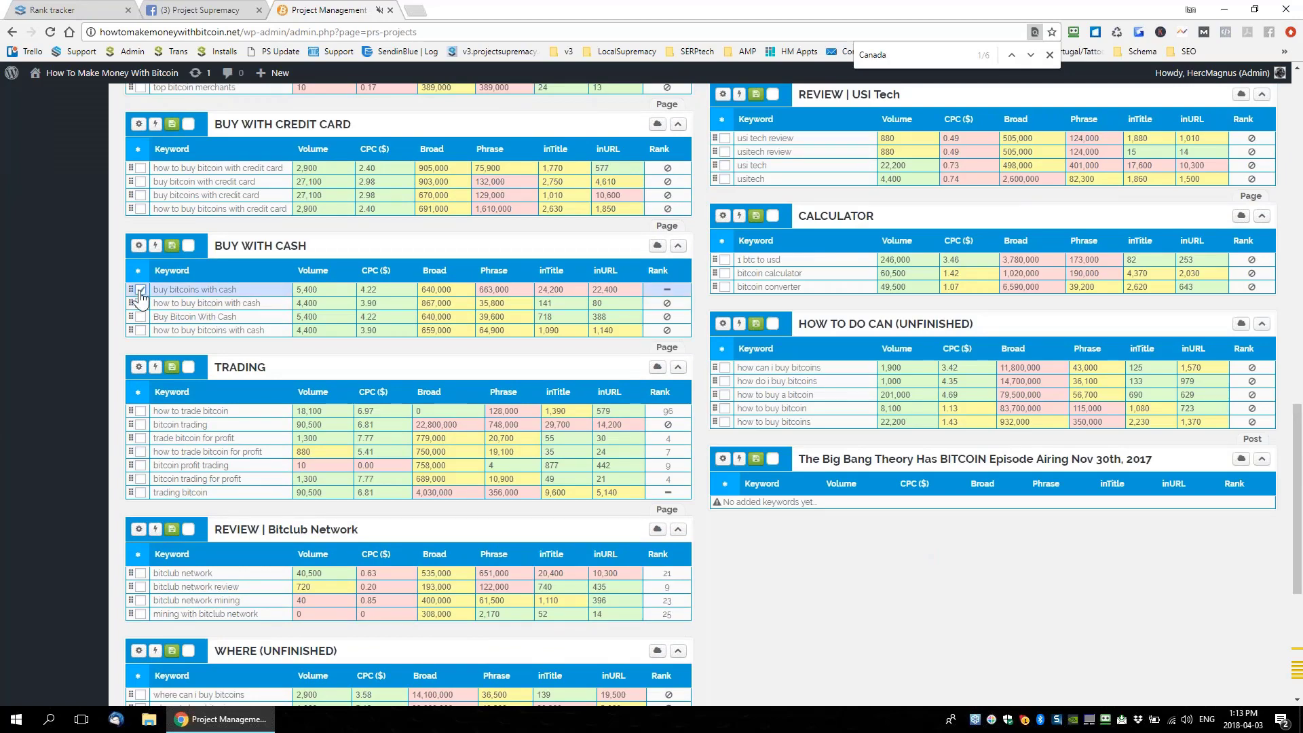
left_click(156, 247)
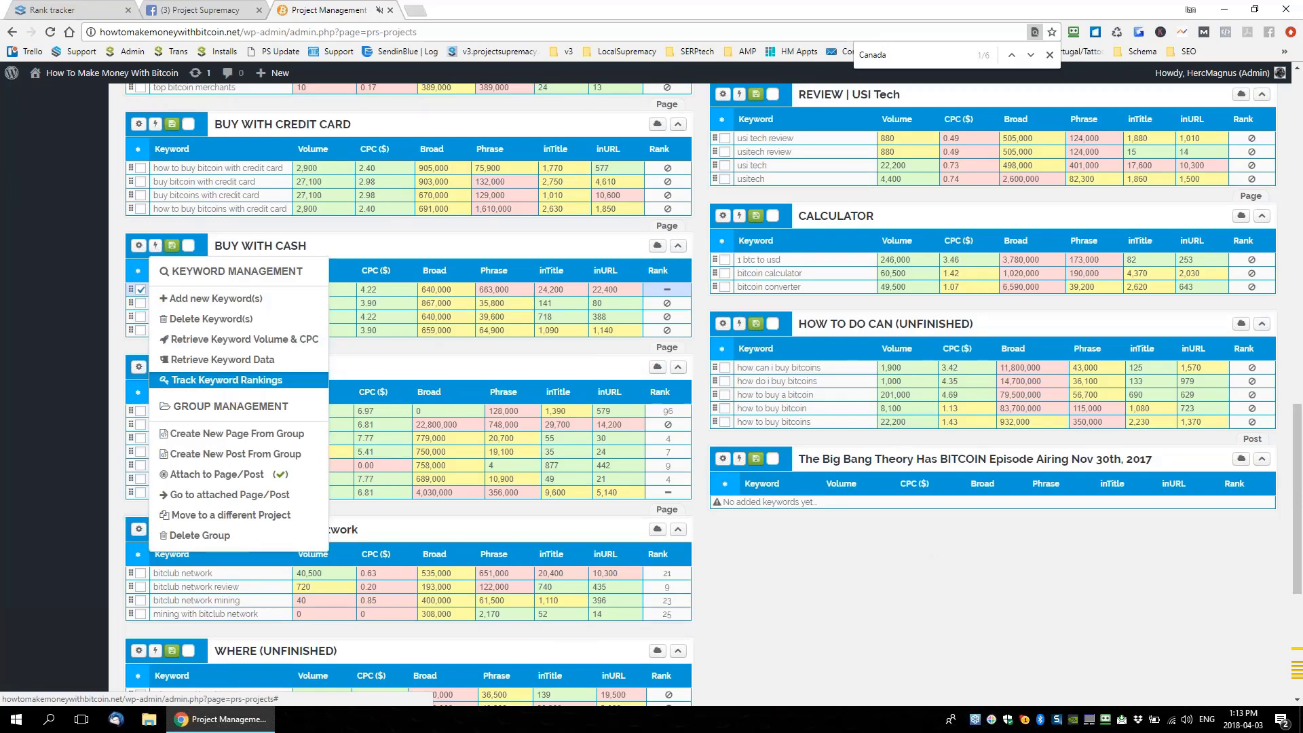
Add 'buy bitcoins with cash' to rank tracking with Google.com as the search engine
left_click(227, 380)
left_click(360, 282)
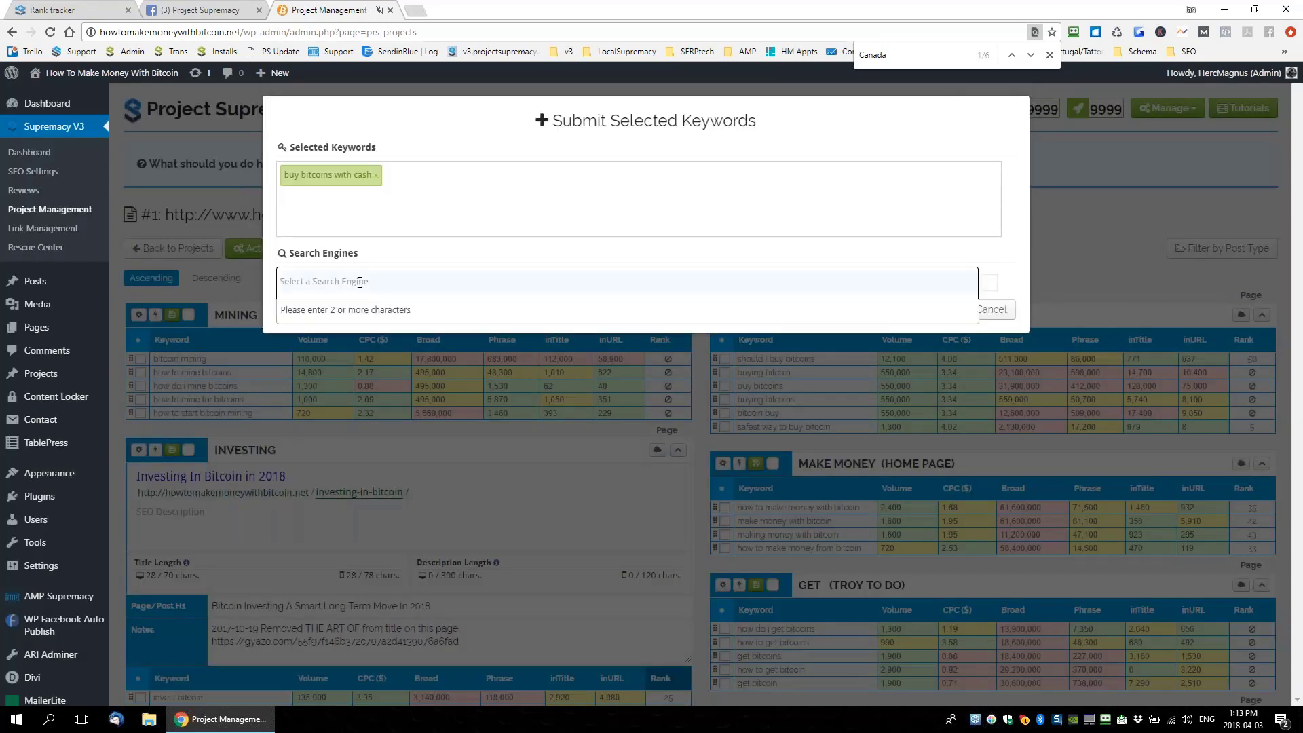
type("Gogle")
key("BackSpace")
key("BackSpace")
key("BackSpace")
type("ogle")
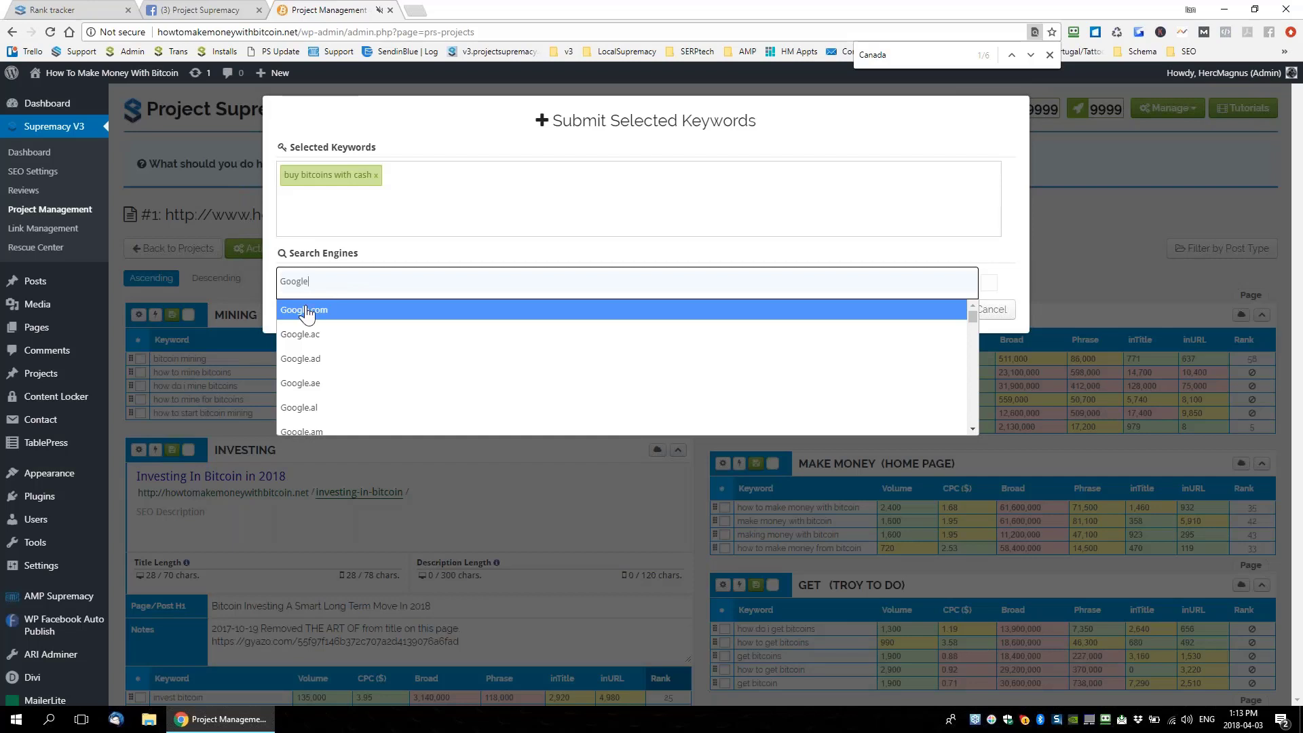
left_click(350, 310)
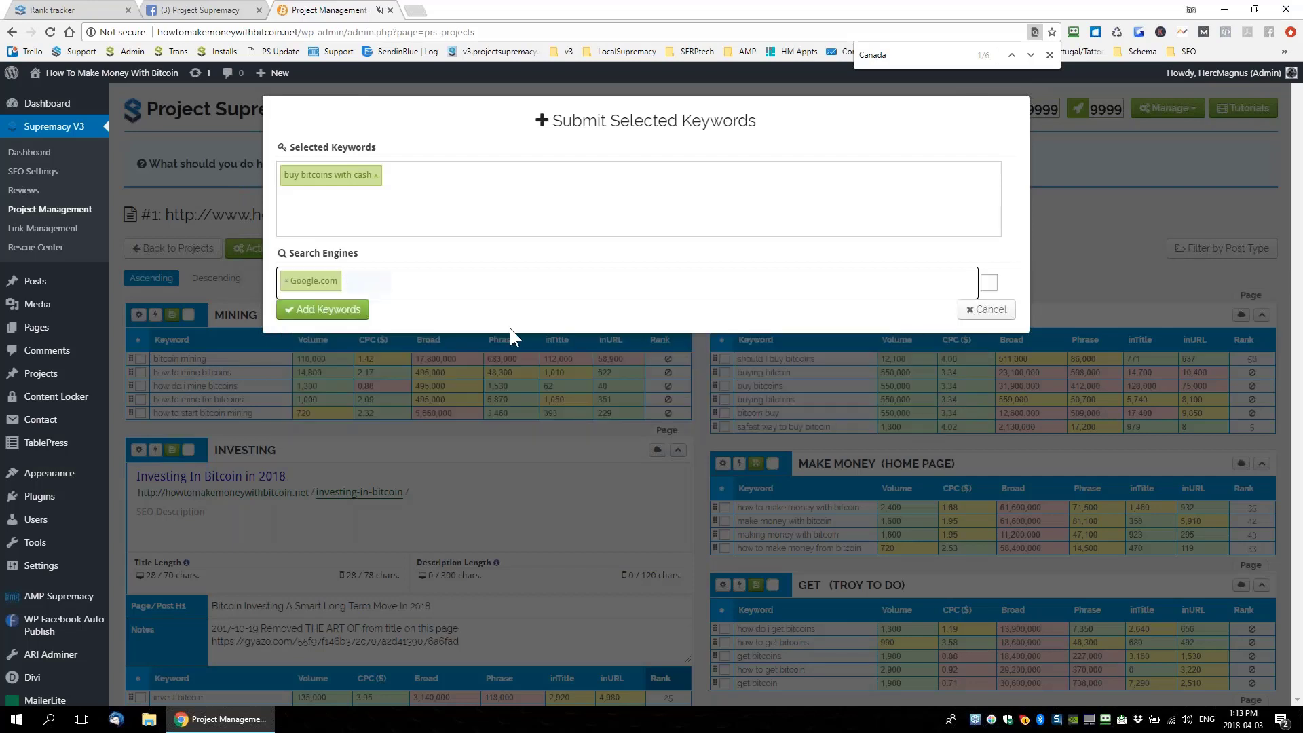
left_click(342, 312)
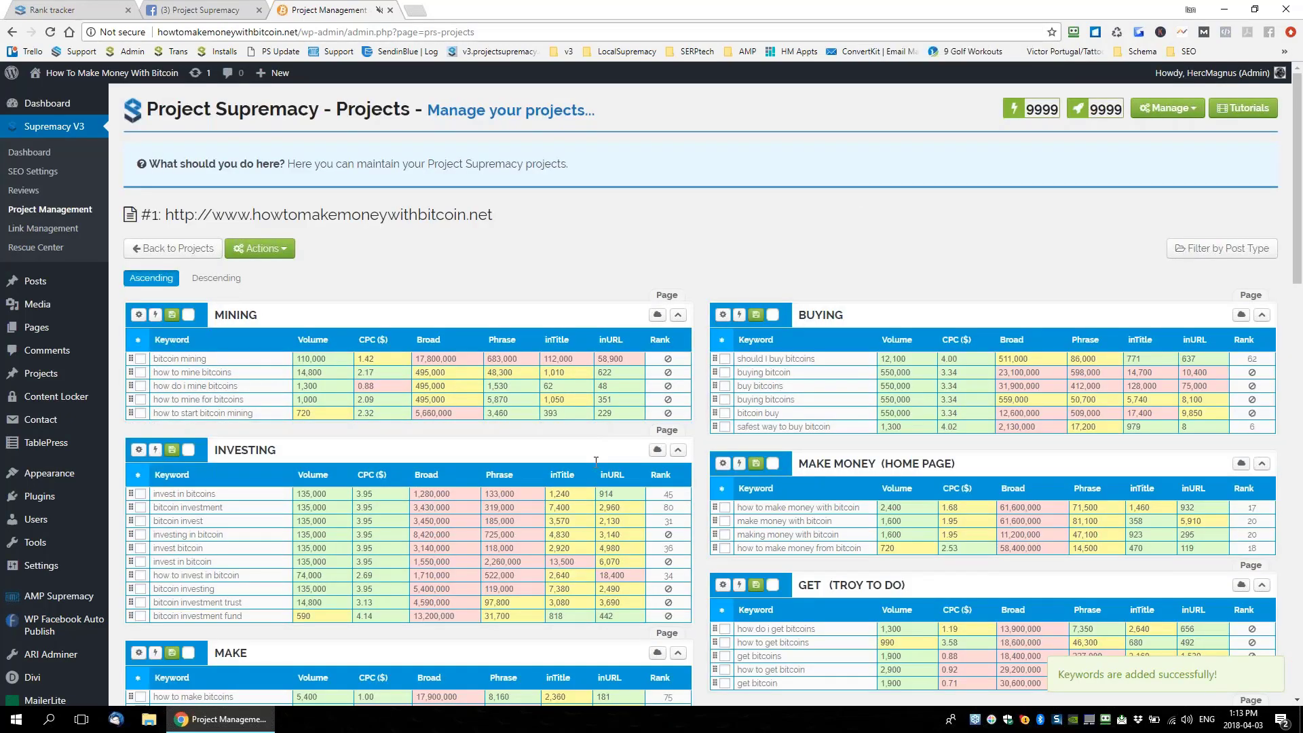
scroll(595, 462, "down", 1)
scroll(596, 462, "down", 5)
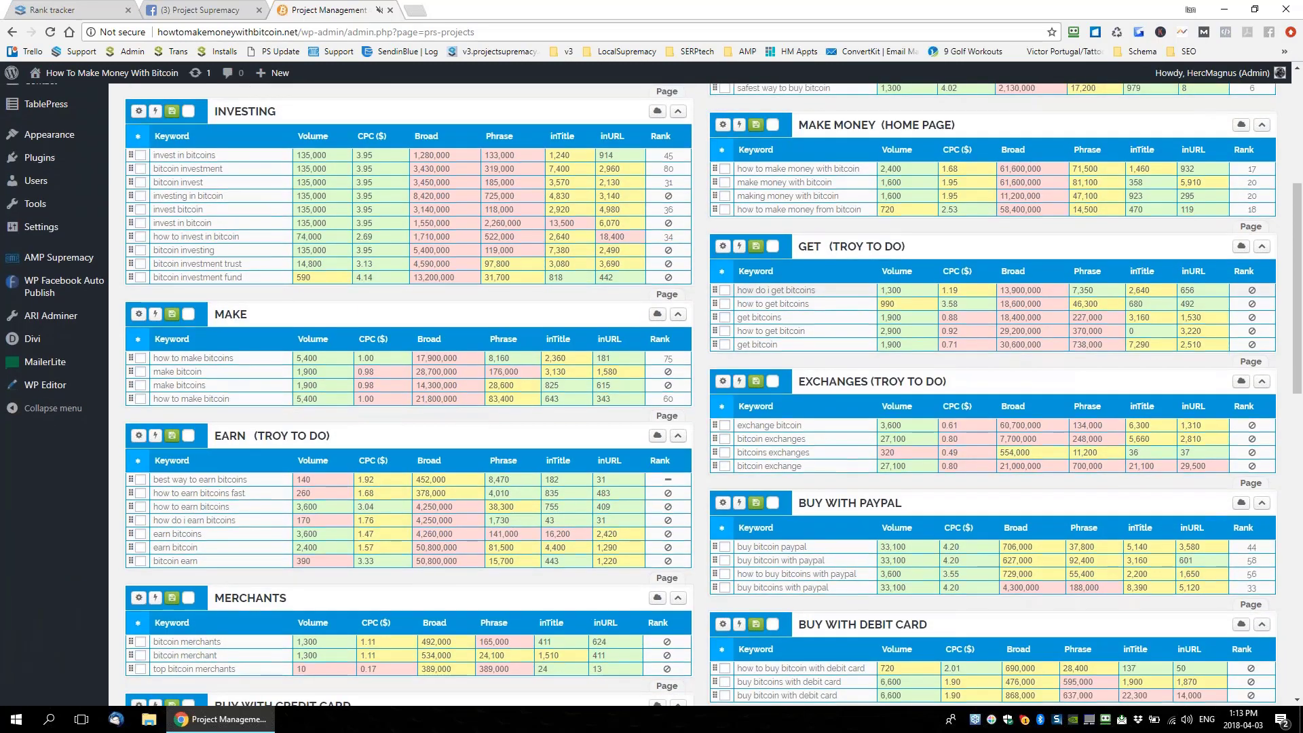
scroll(1255, 253, "up", 1)
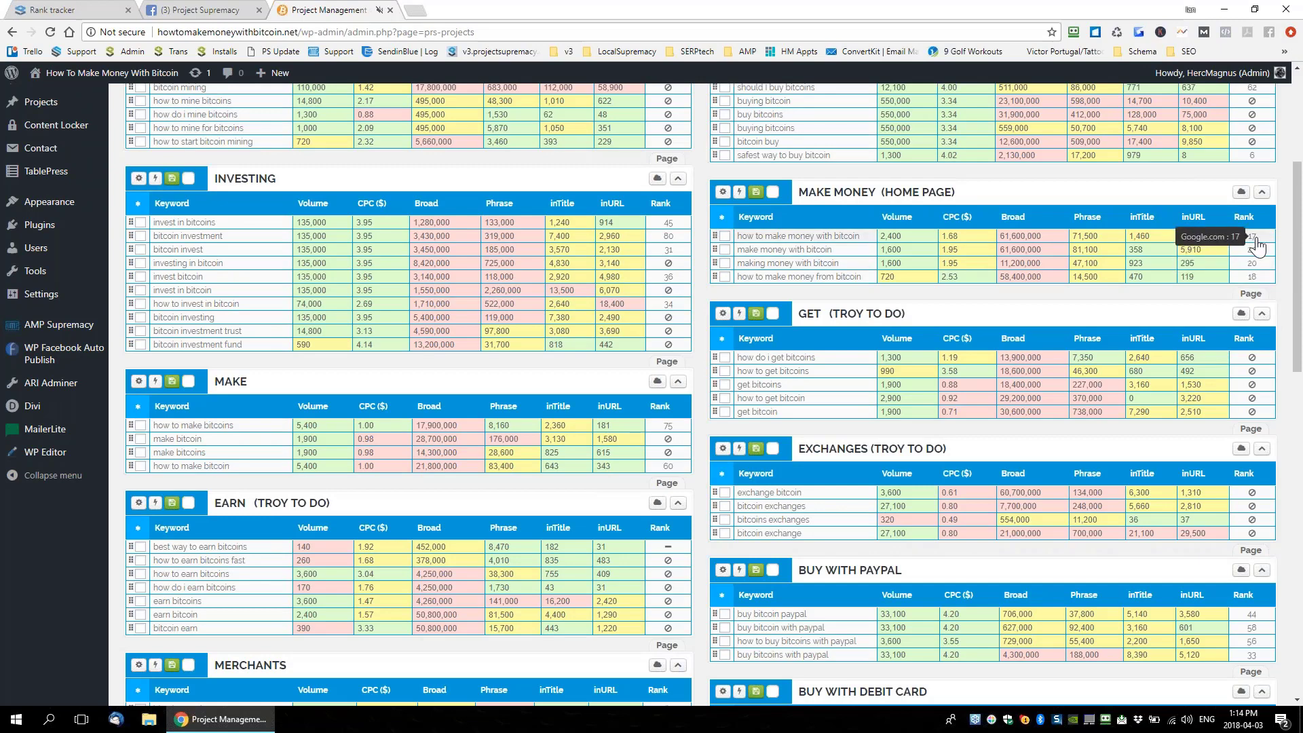
In the rank tracker, find howtomakemoneywithbitcoin.net and sort its keywords by rank, best first
left_click(71, 9)
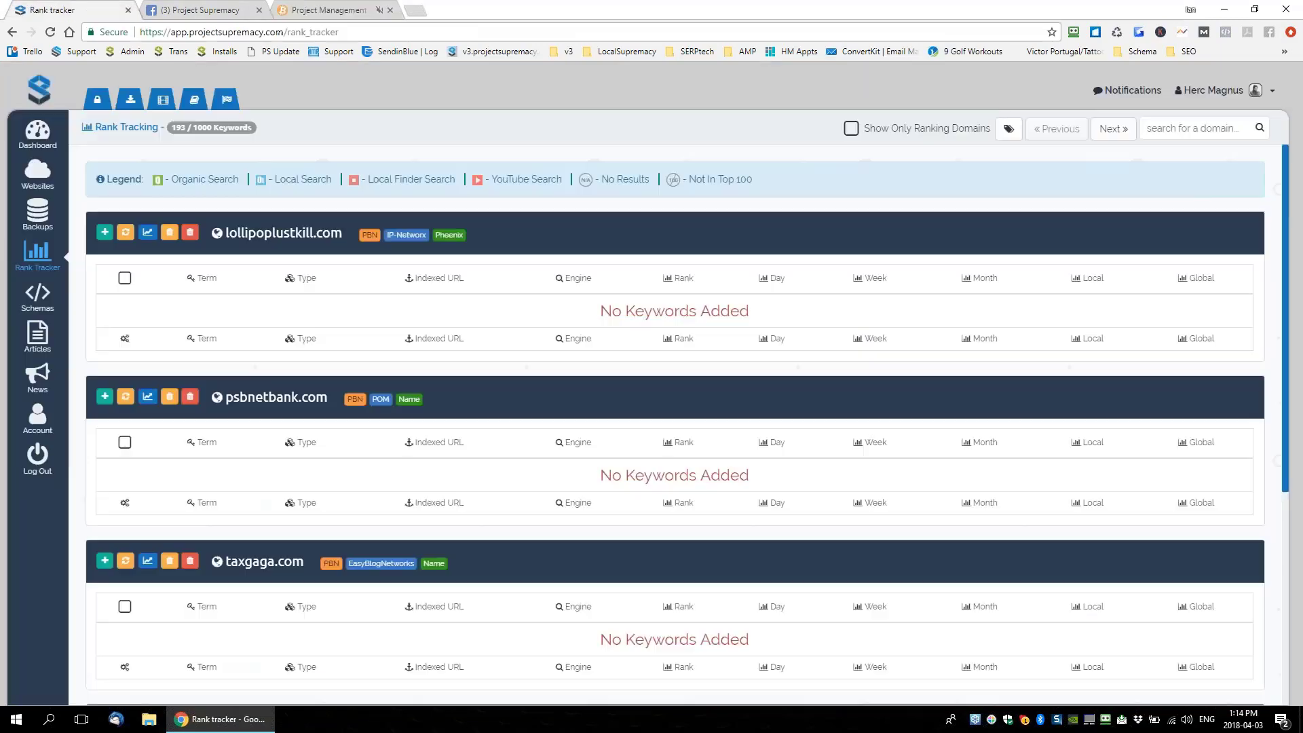
left_click(1195, 128)
type("howtomake")
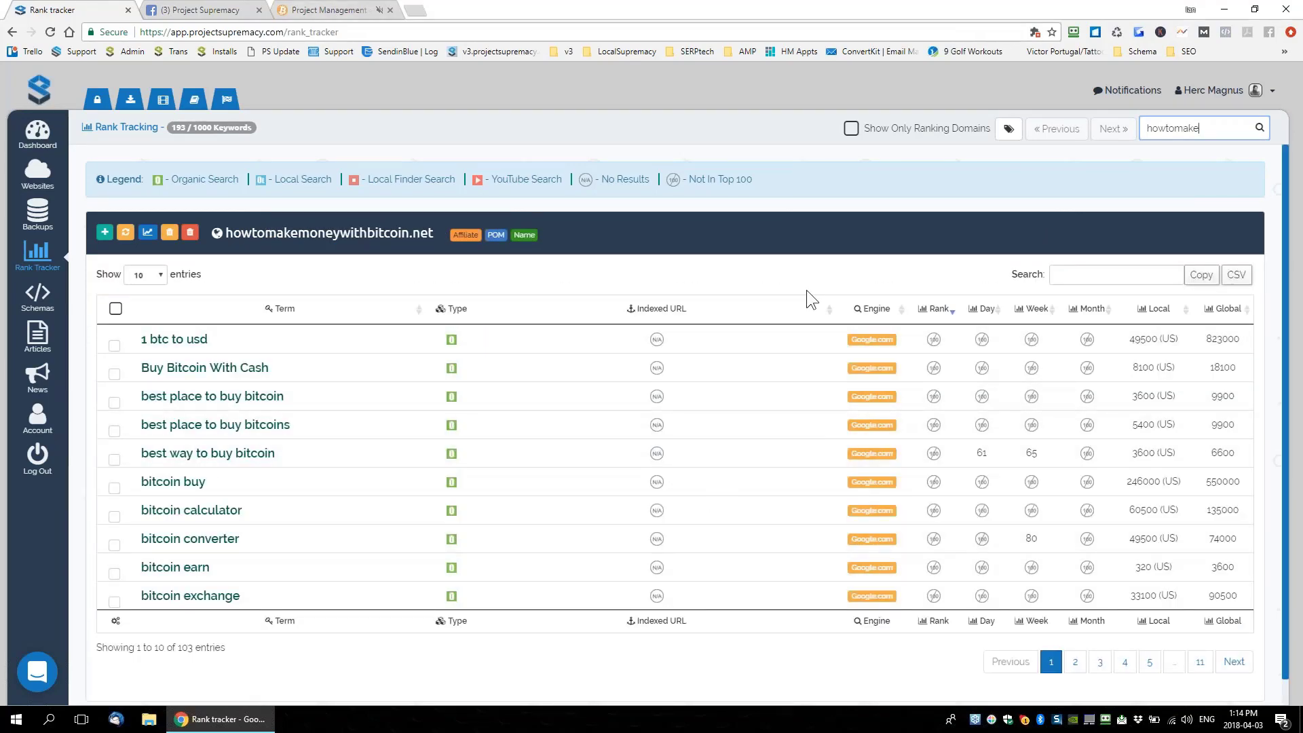
left_click(938, 310)
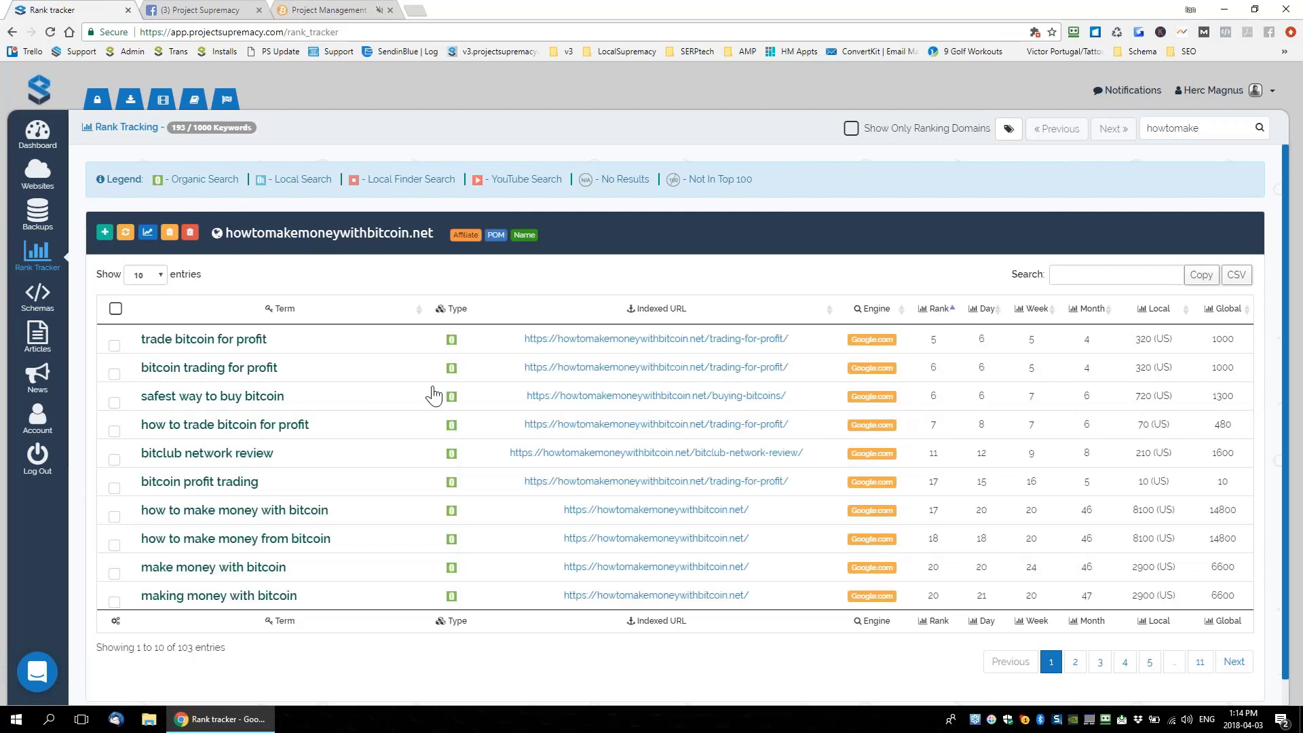
Open and close the Add Keywords window, then settle on the WordPress keyword project tables
left_click(315, 10)
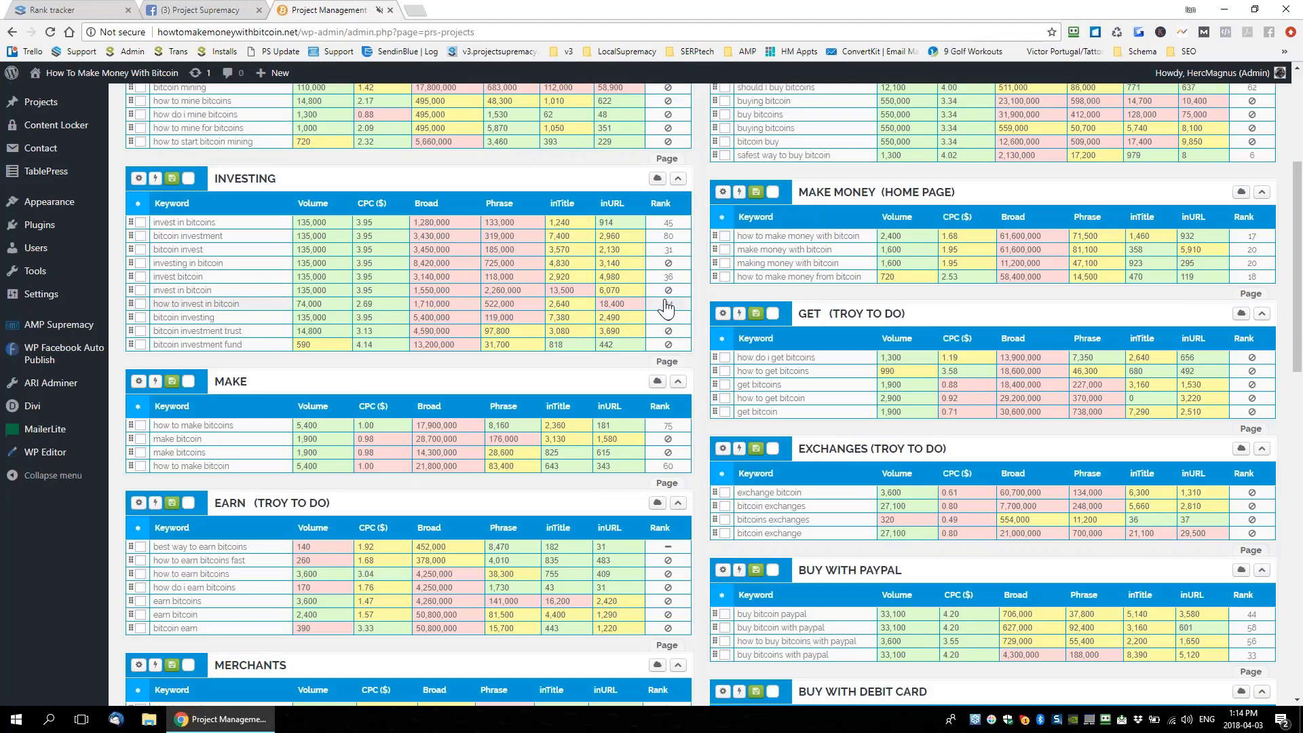
left_click(81, 10)
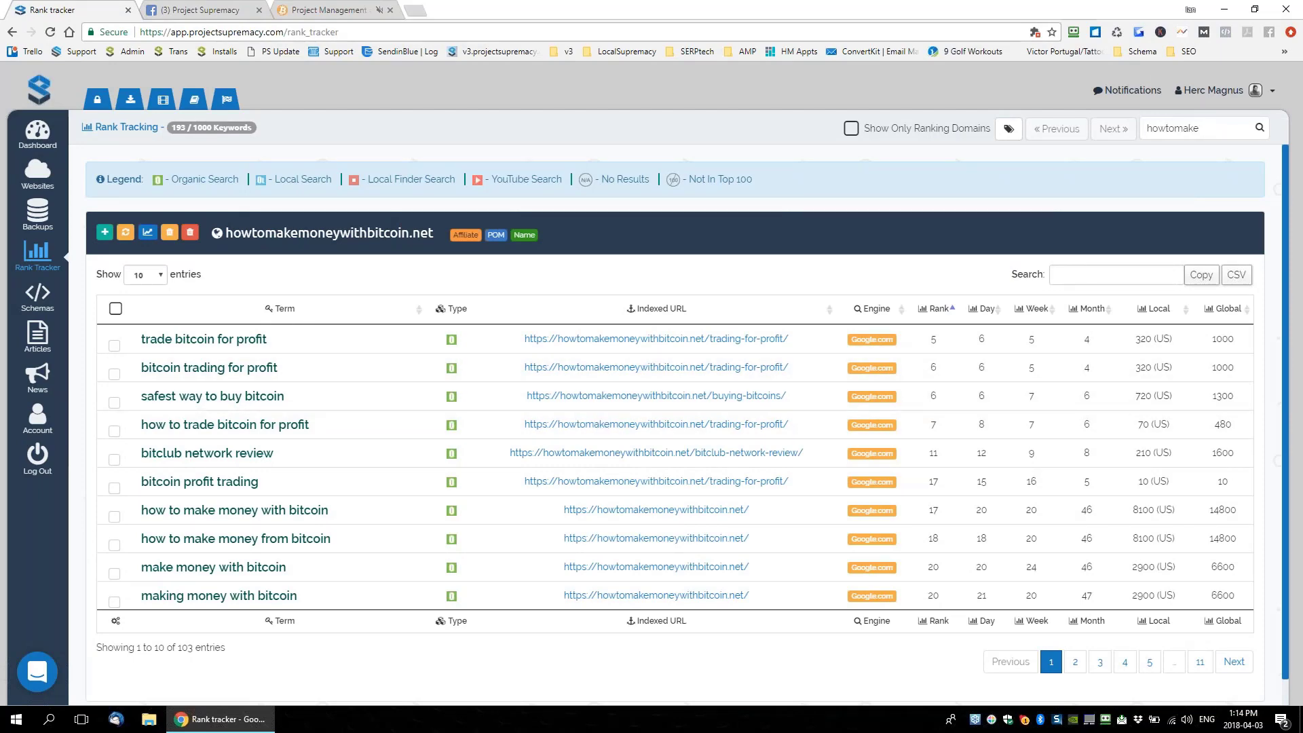
left_click(105, 234)
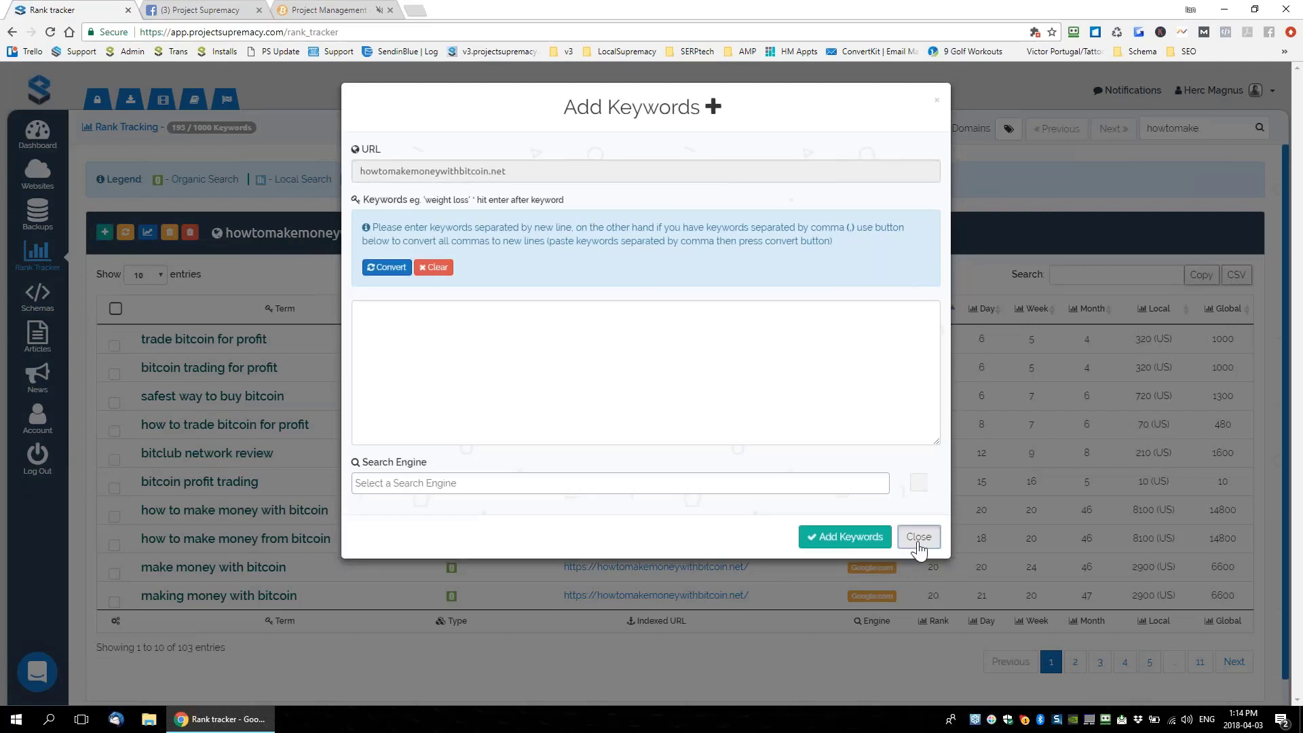
left_click(916, 534)
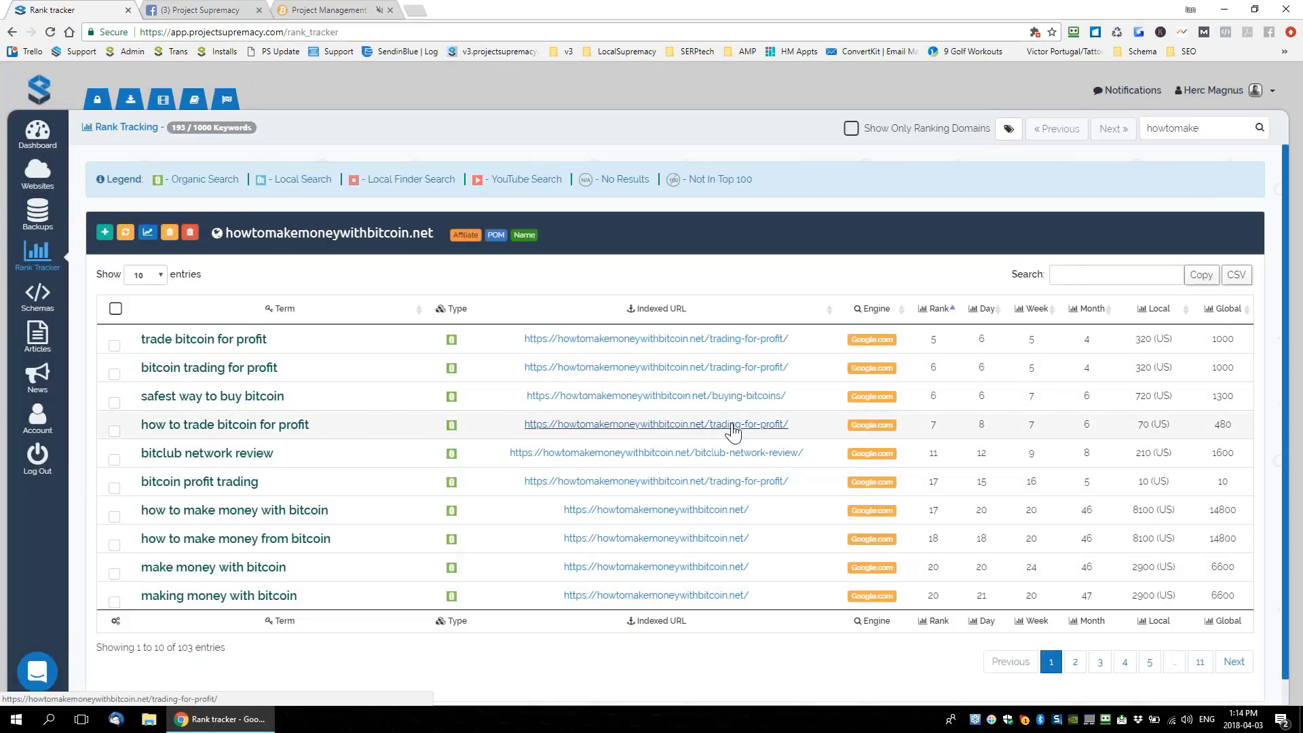
triple_click(132, 339)
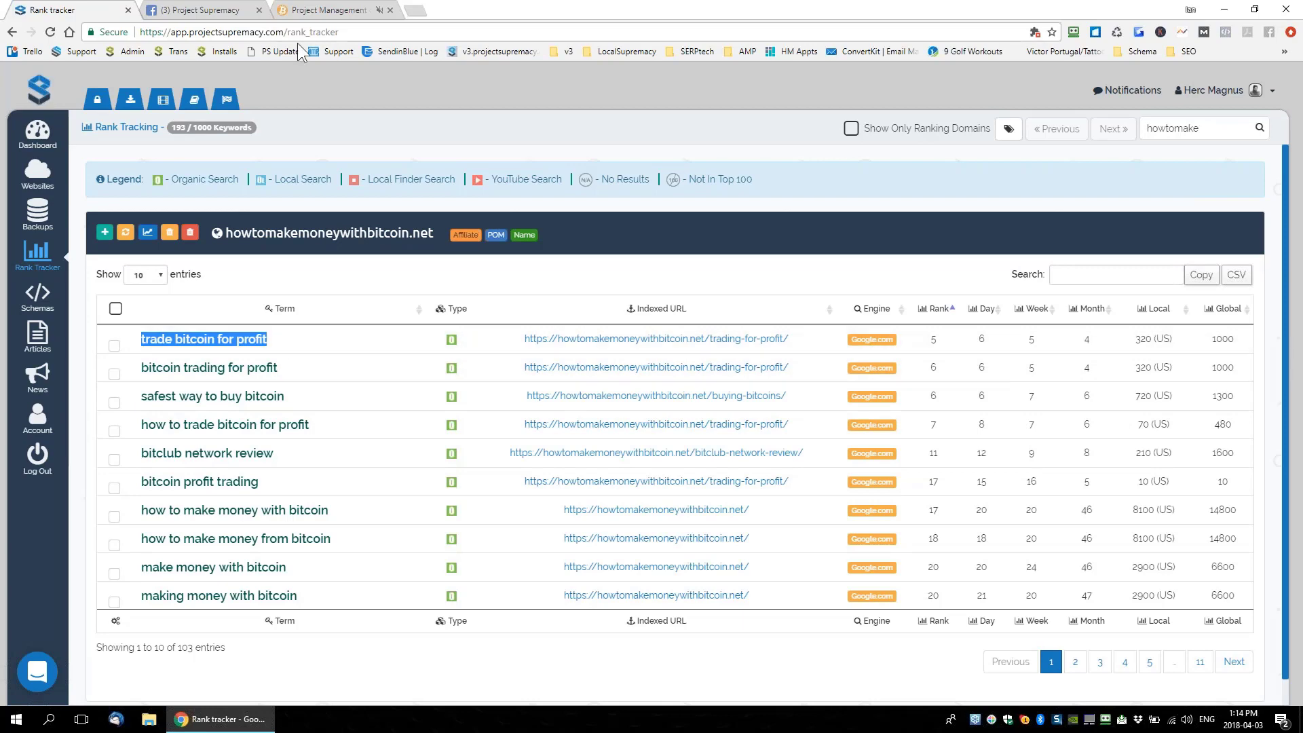
left_click(306, 11)
left_click(86, 15)
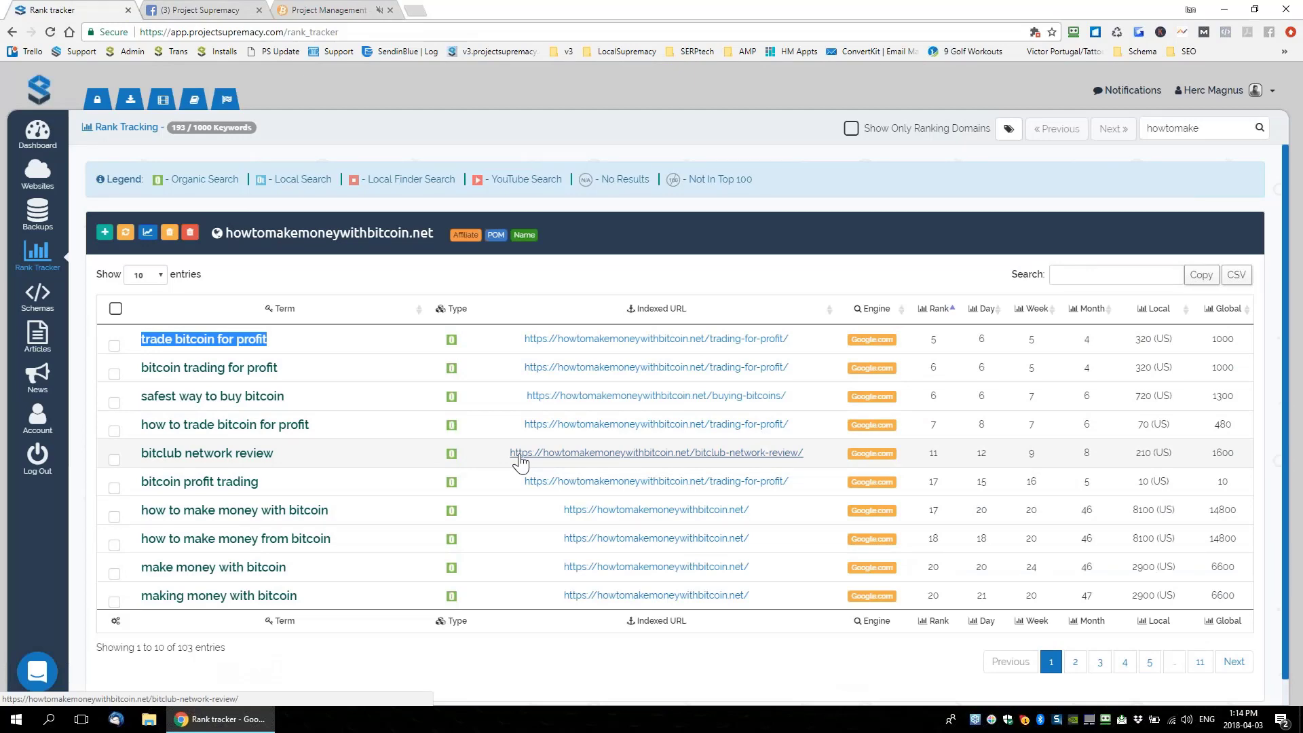
left_click(306, 11)
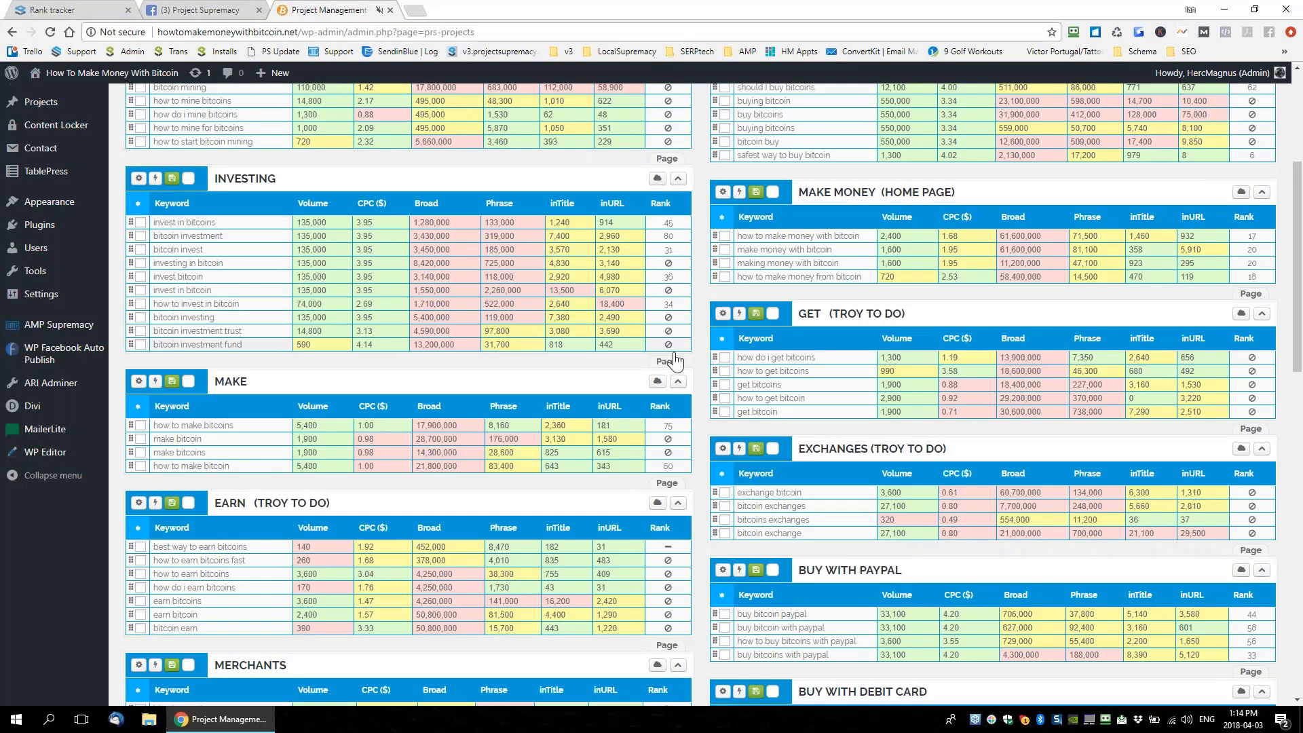
Sort the INVESTING keywords by rank, select the bitcoin investment row, and expand the group's SEO details
left_click(660, 205)
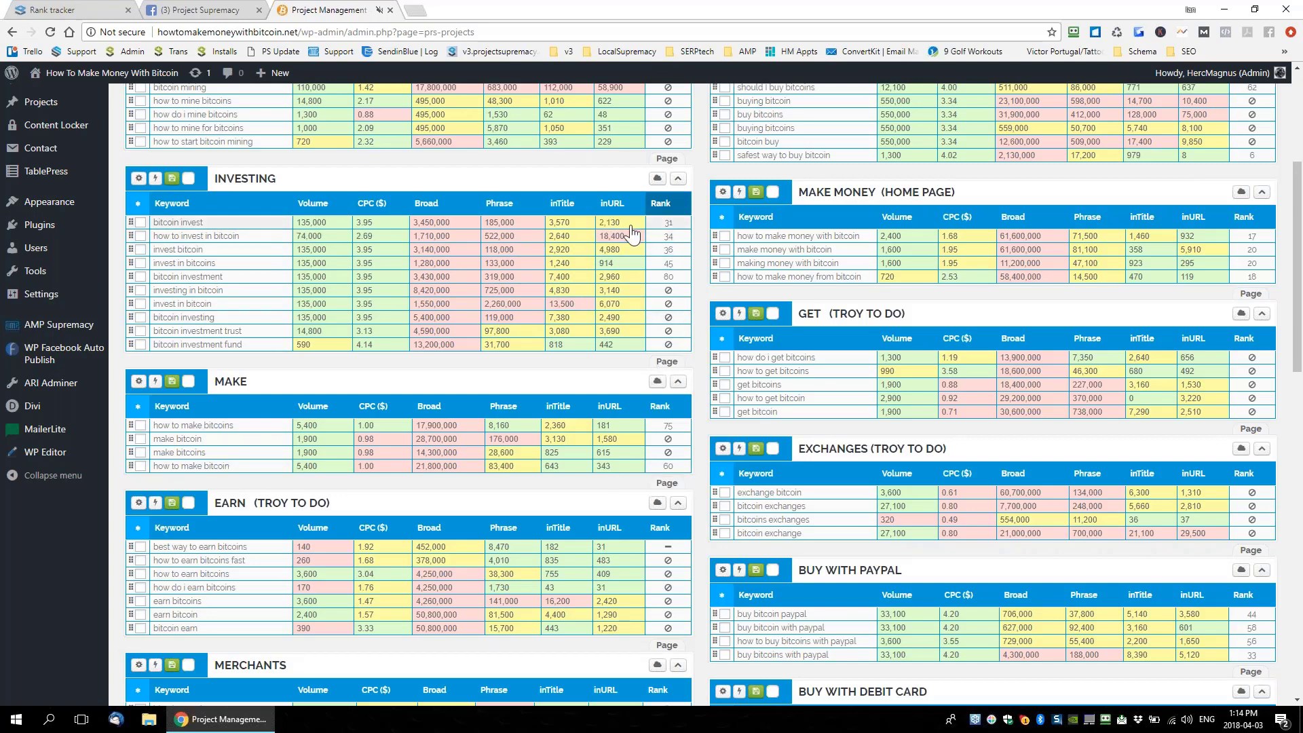
left_click(670, 278)
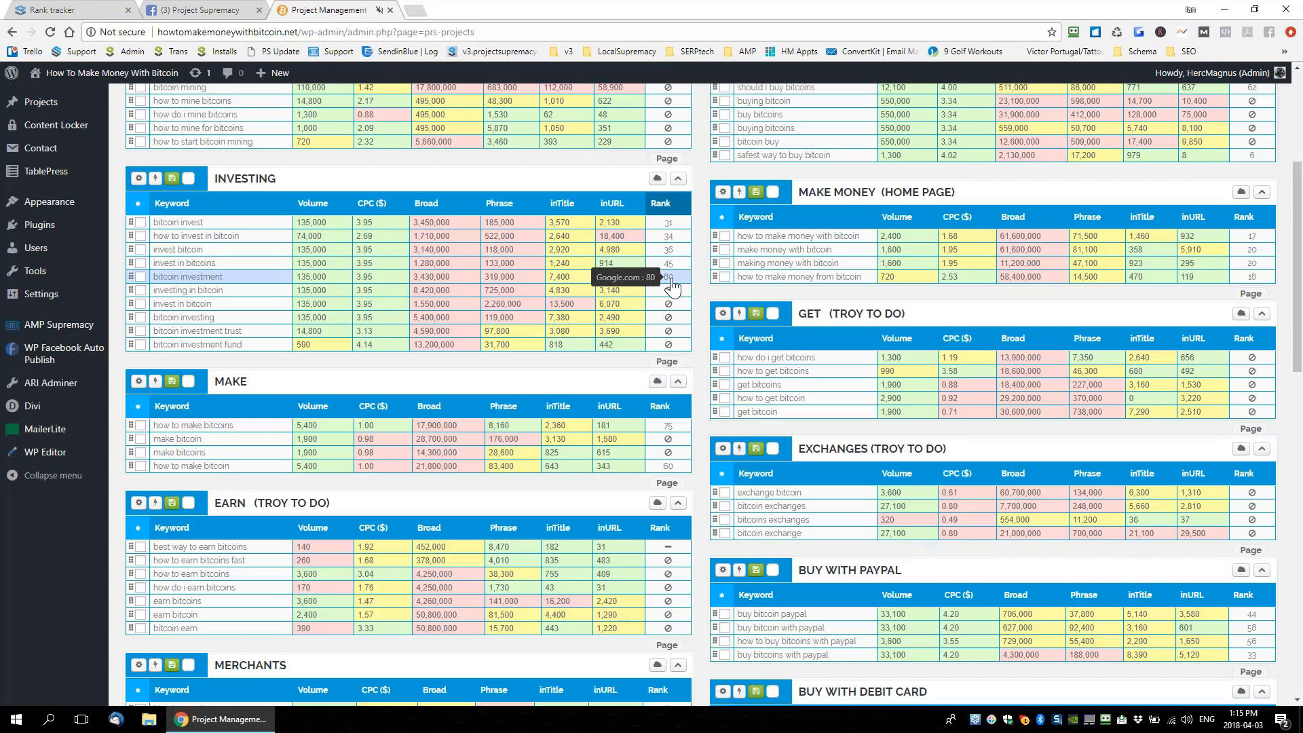
left_click(139, 178)
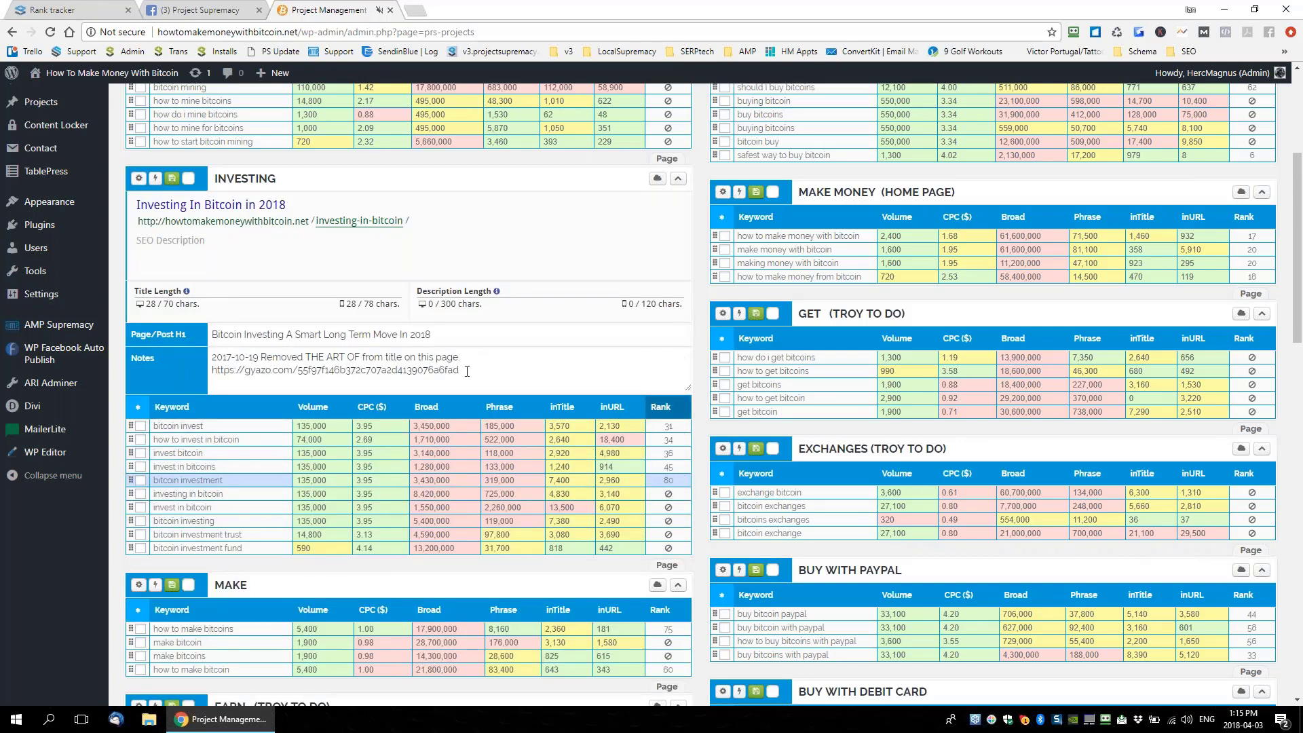
Highlight the first notes line and then the screenshot link in the INVESTING notes
left_click_drag(509, 354, 222, 356)
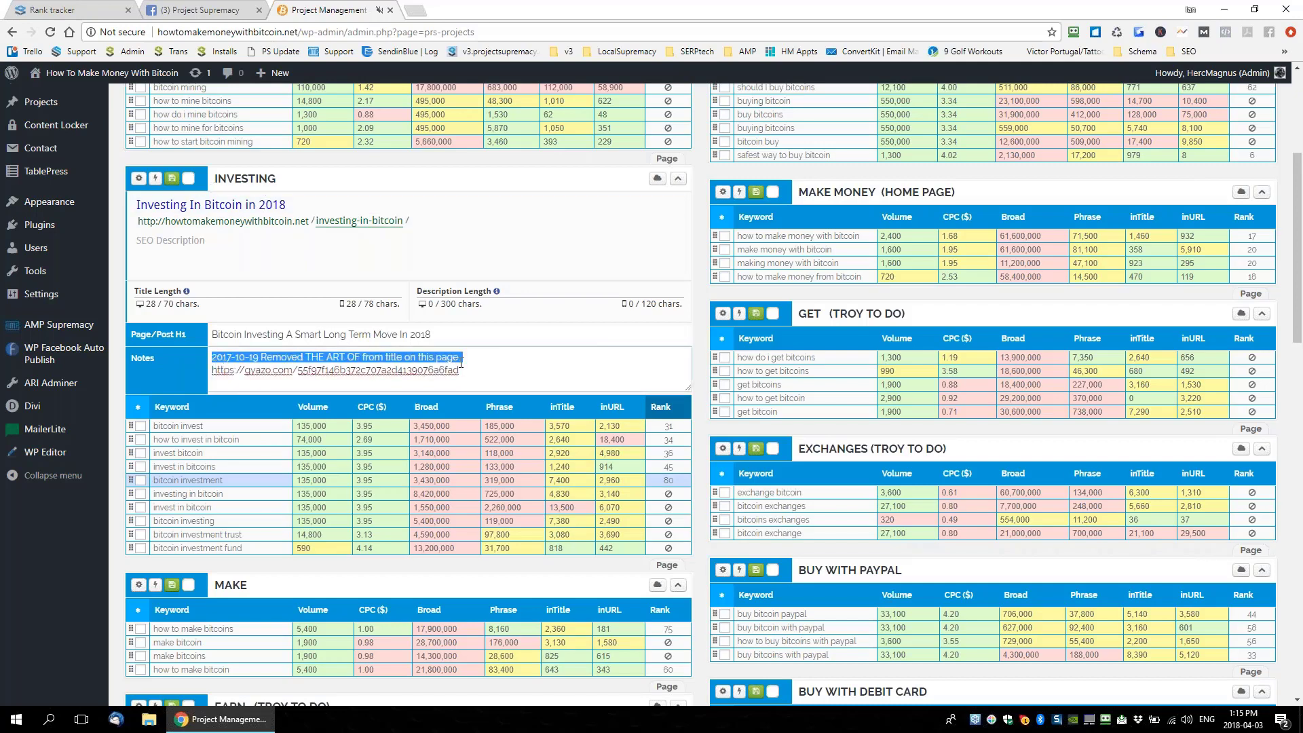
left_click(235, 239)
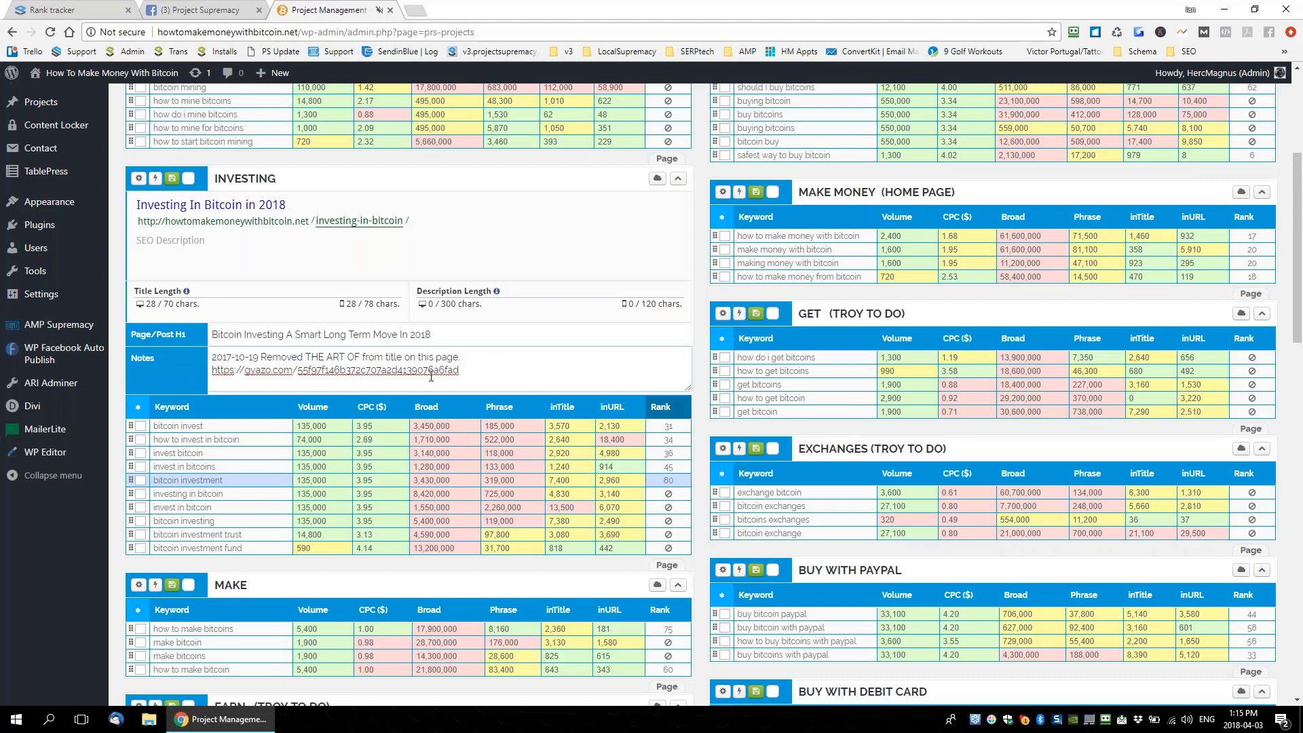
left_click_drag(459, 371, 202, 357)
left_click(261, 357)
left_click(422, 14)
key("Return")
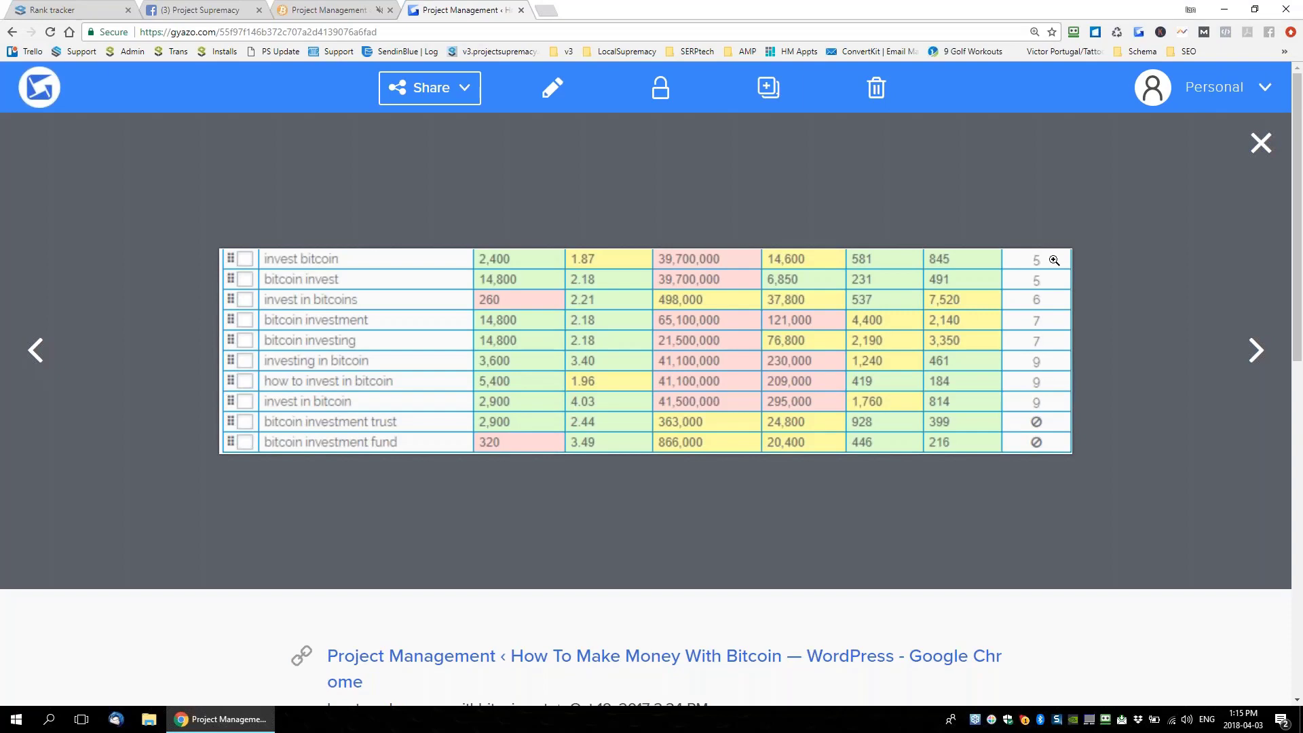
left_click(520, 10)
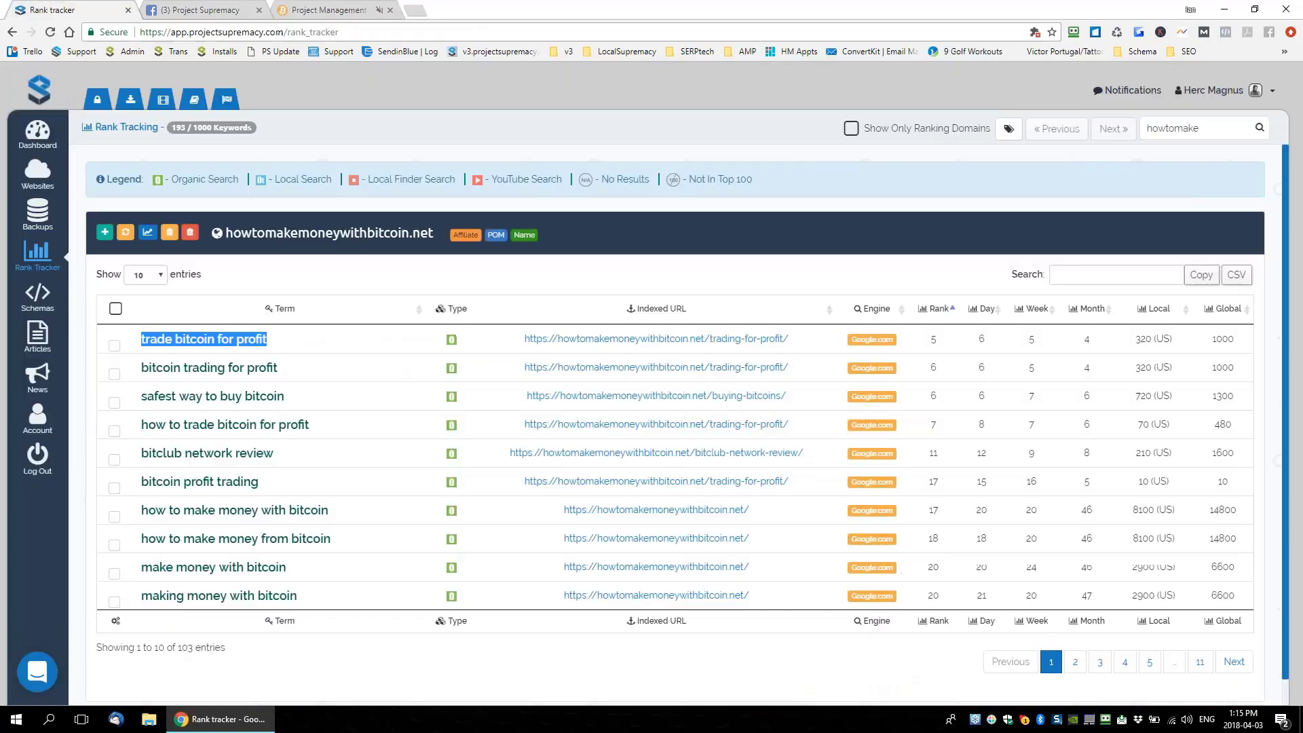
Return to the Rank tracker and open Schemas from the left sidebar
left_click(61, 9)
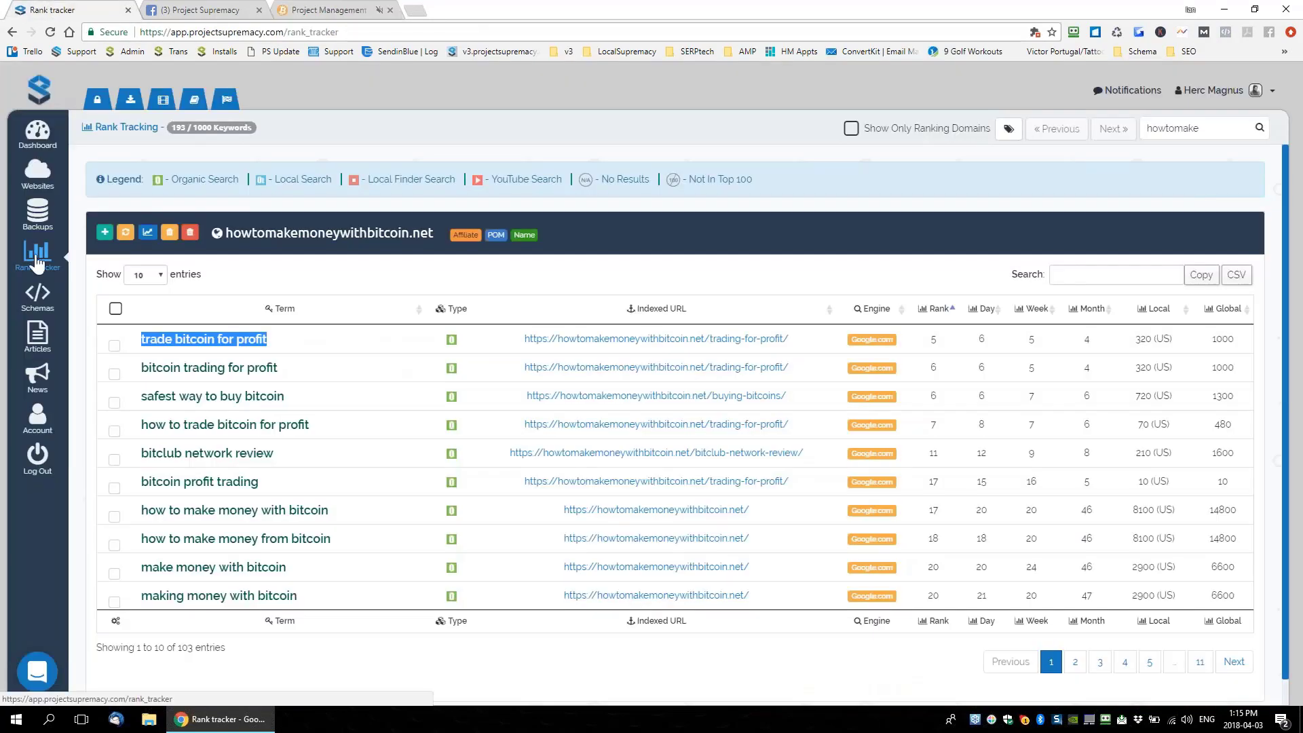
left_click(37, 297)
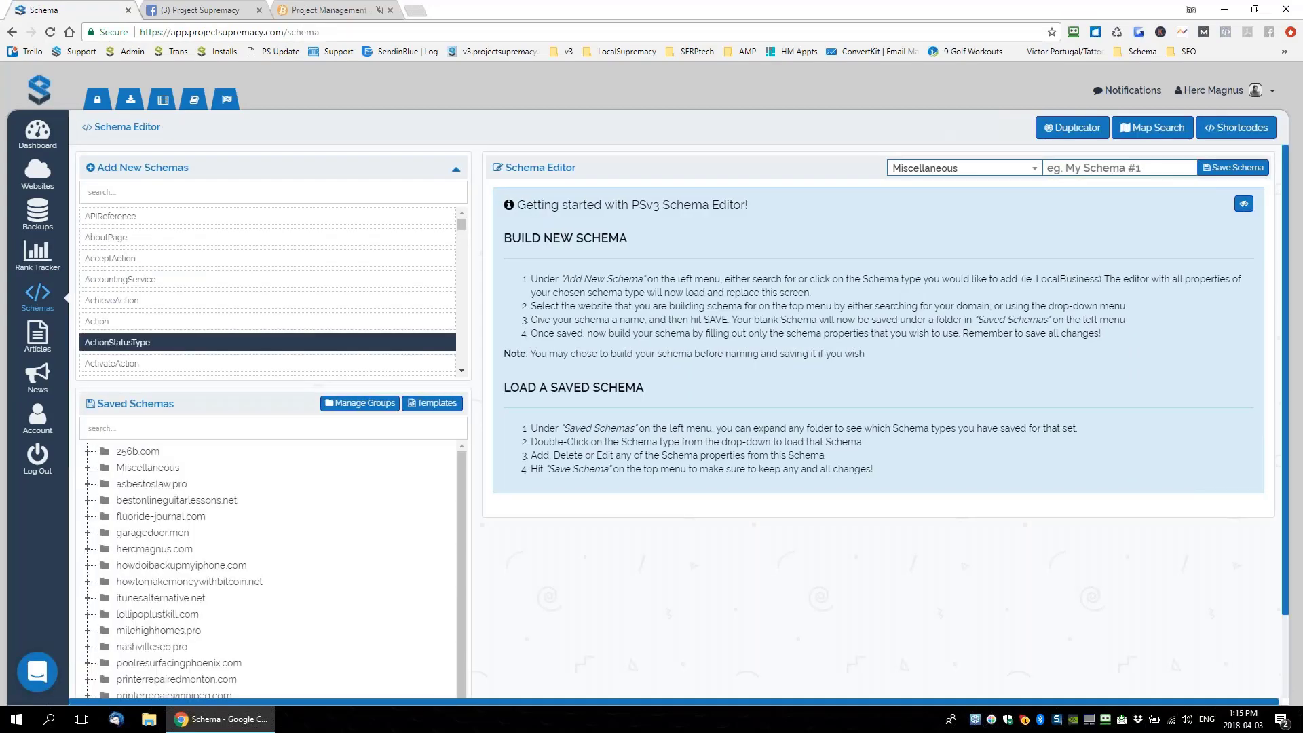
Search the new schema types for 'Bu' and load a new LocalBusiness schema
left_click(311, 199)
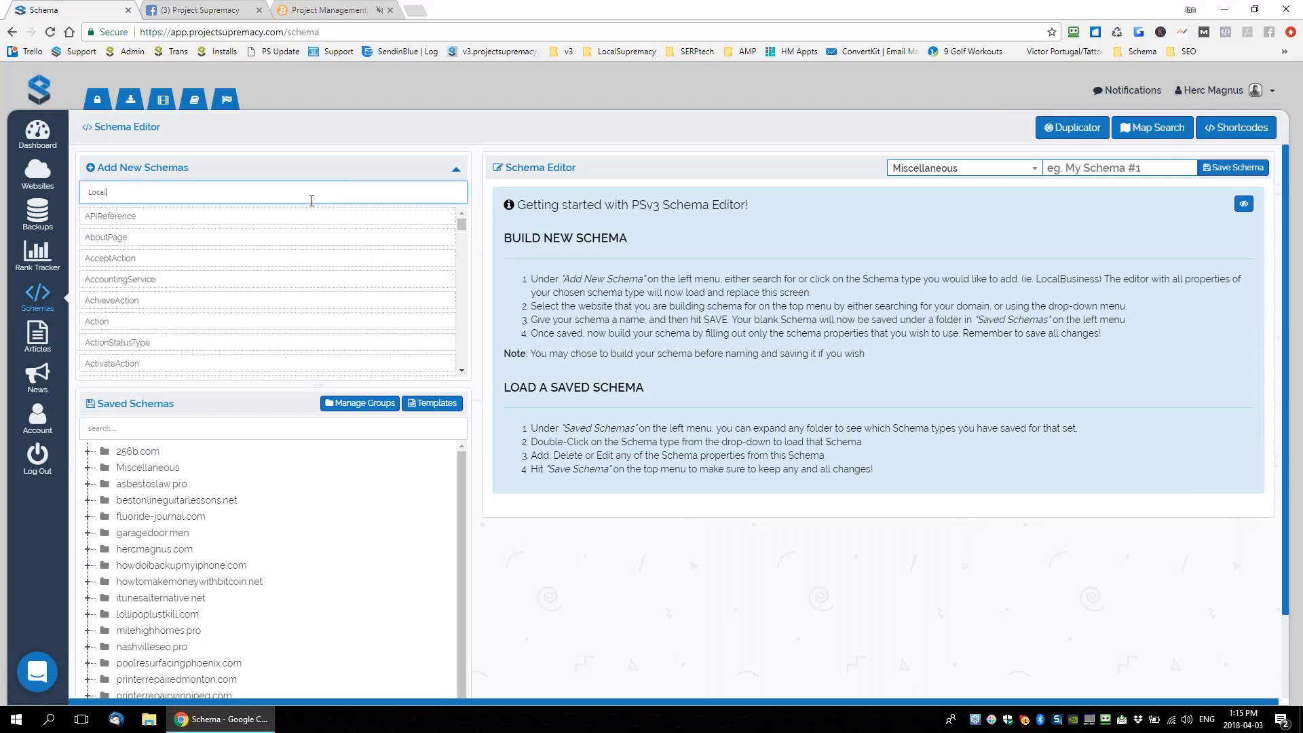
type("Bu")
left_click(127, 216)
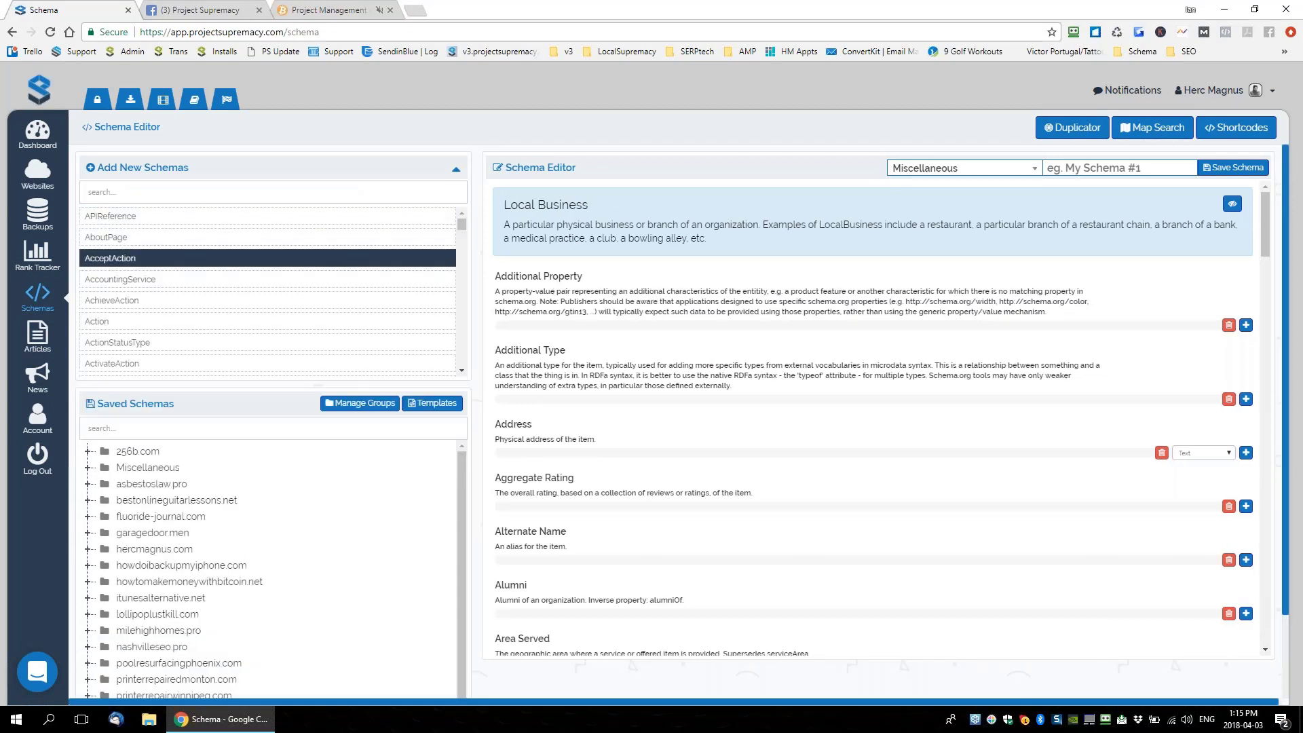
Expand the saved Miscellaneous schemas folder and its Article group
scroll(861, 502, "down", 4)
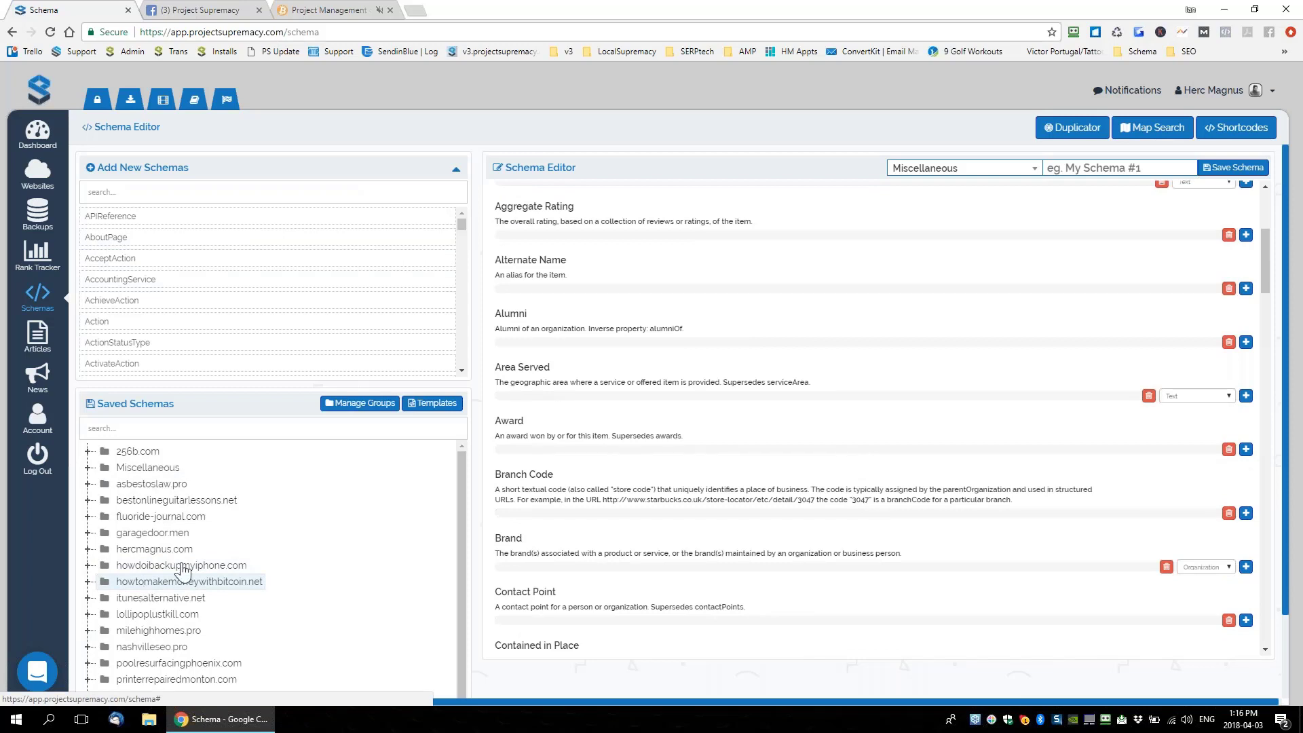
left_click(135, 467)
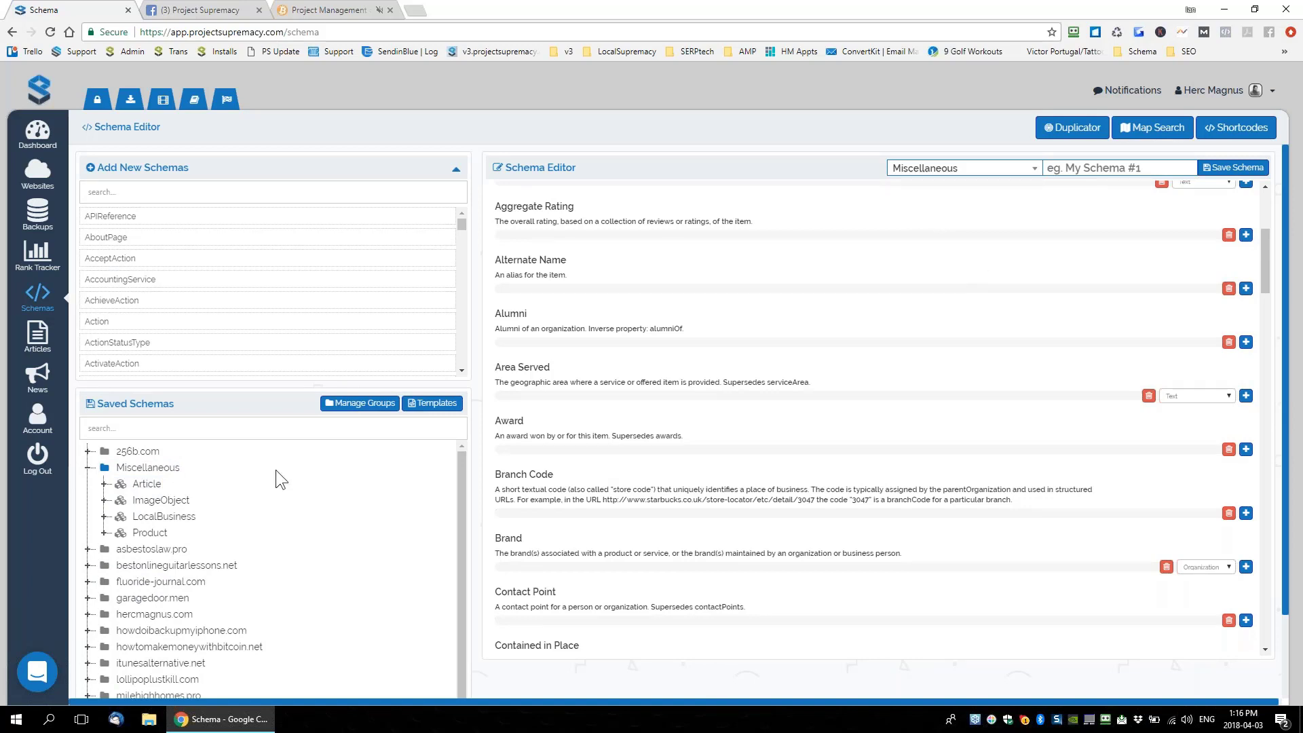
left_click(133, 493)
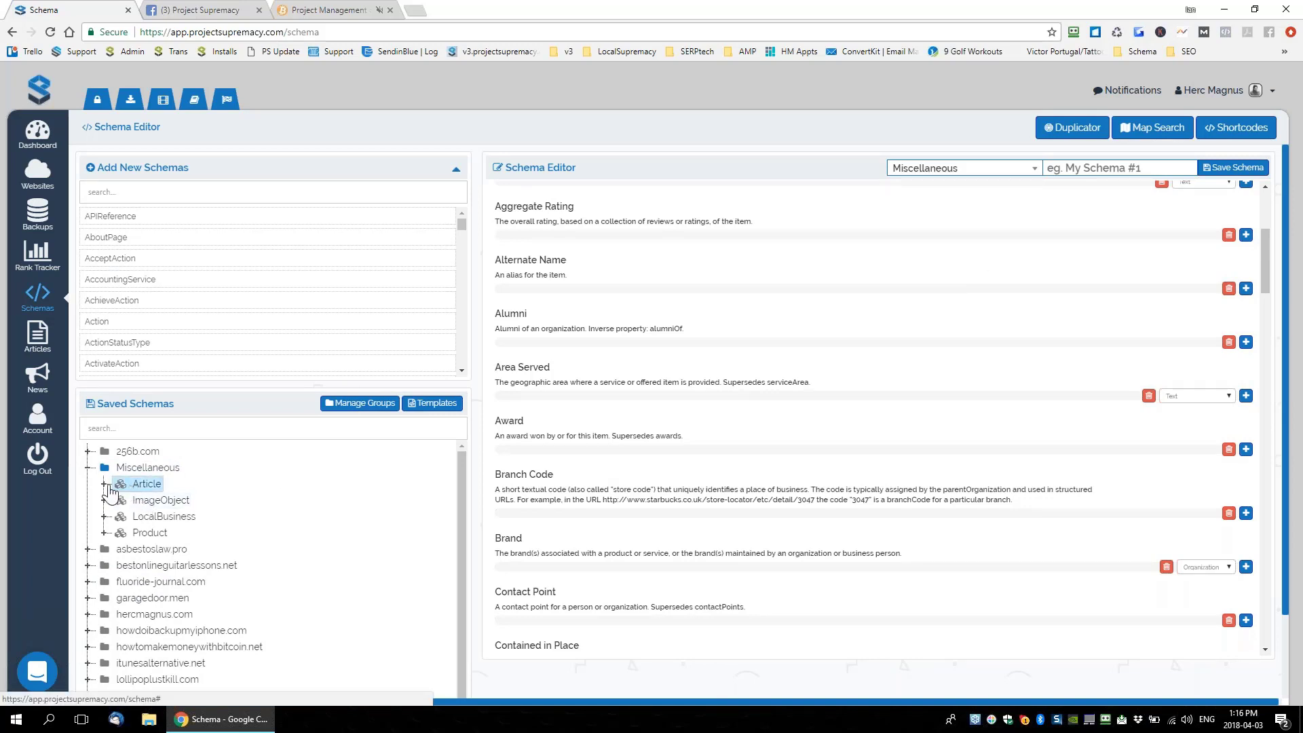
Render the saved ANYTHING Article schema, copy all its JSON-LD code, then return to Manage Websites
left_click(157, 503)
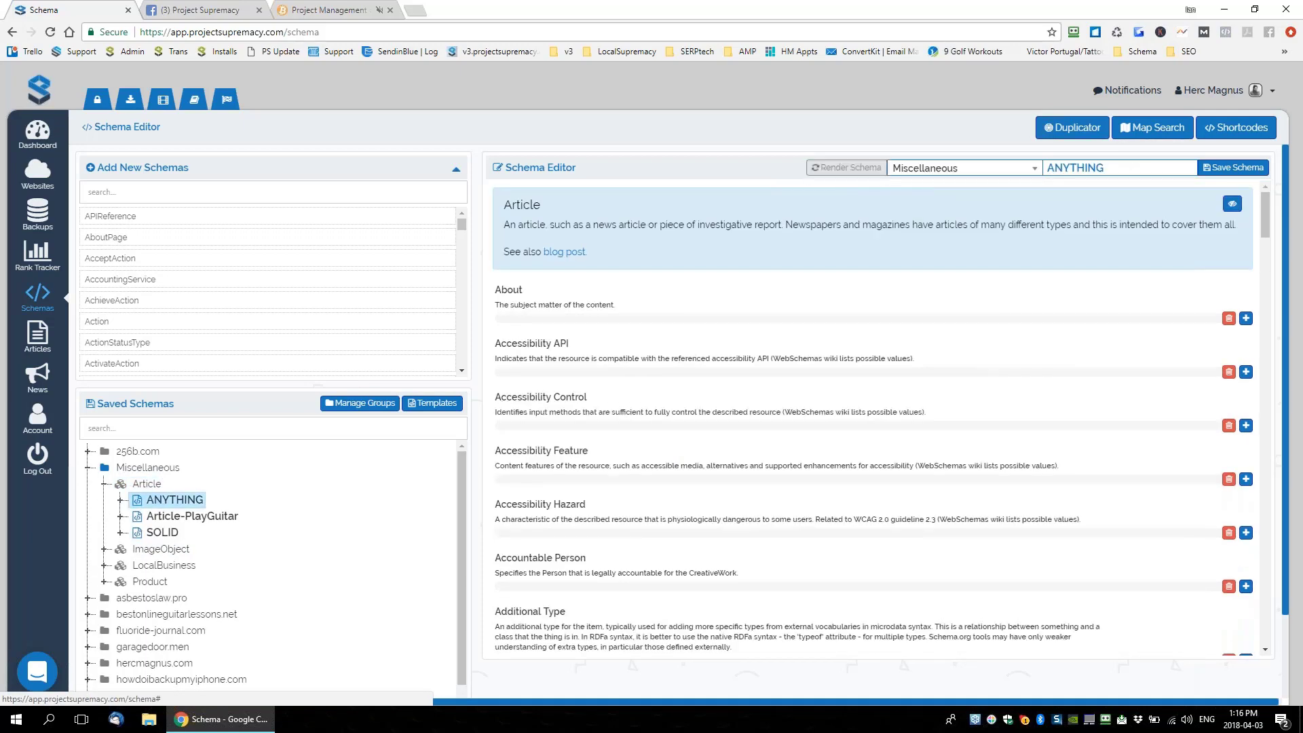
left_click(841, 169)
left_click_drag(450, 134, 570, 358)
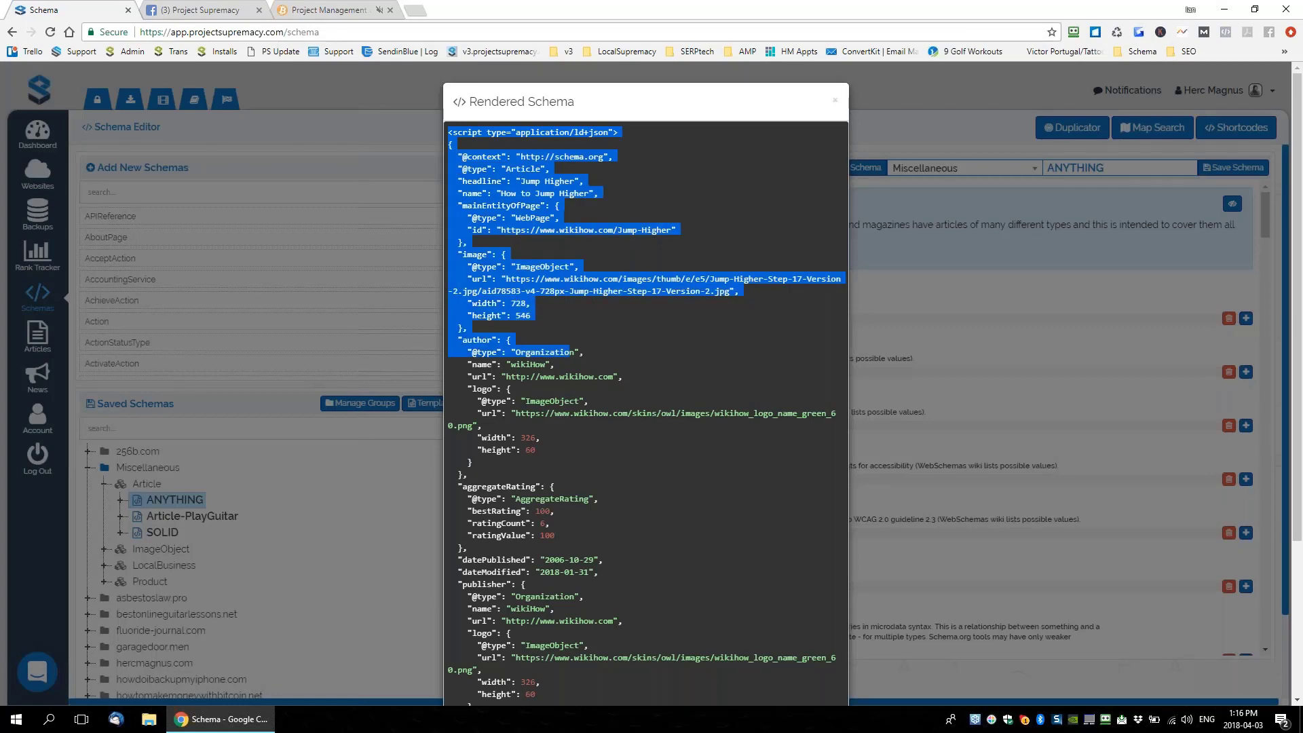
scroll(645, 349, "down", 4)
left_click(499, 628, "shift")
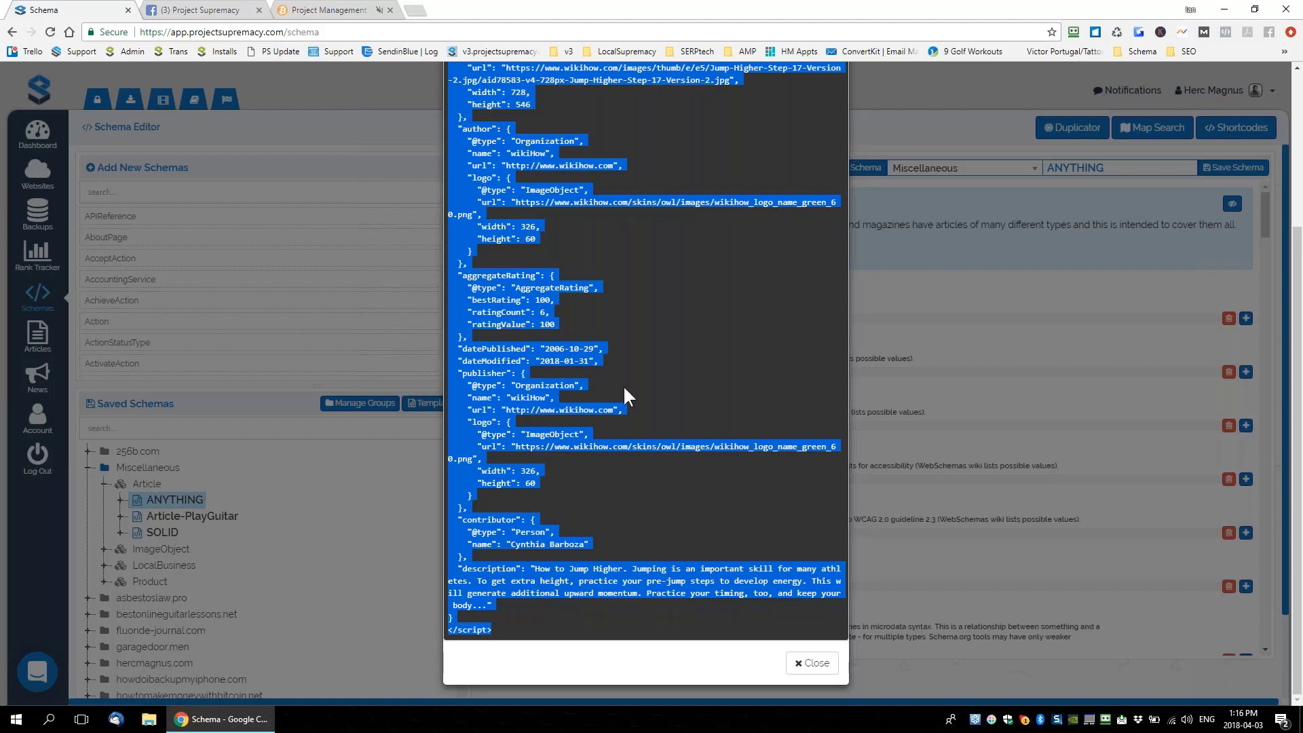
scroll(623, 385, "up", 3)
right_click(530, 202)
left_click(555, 213)
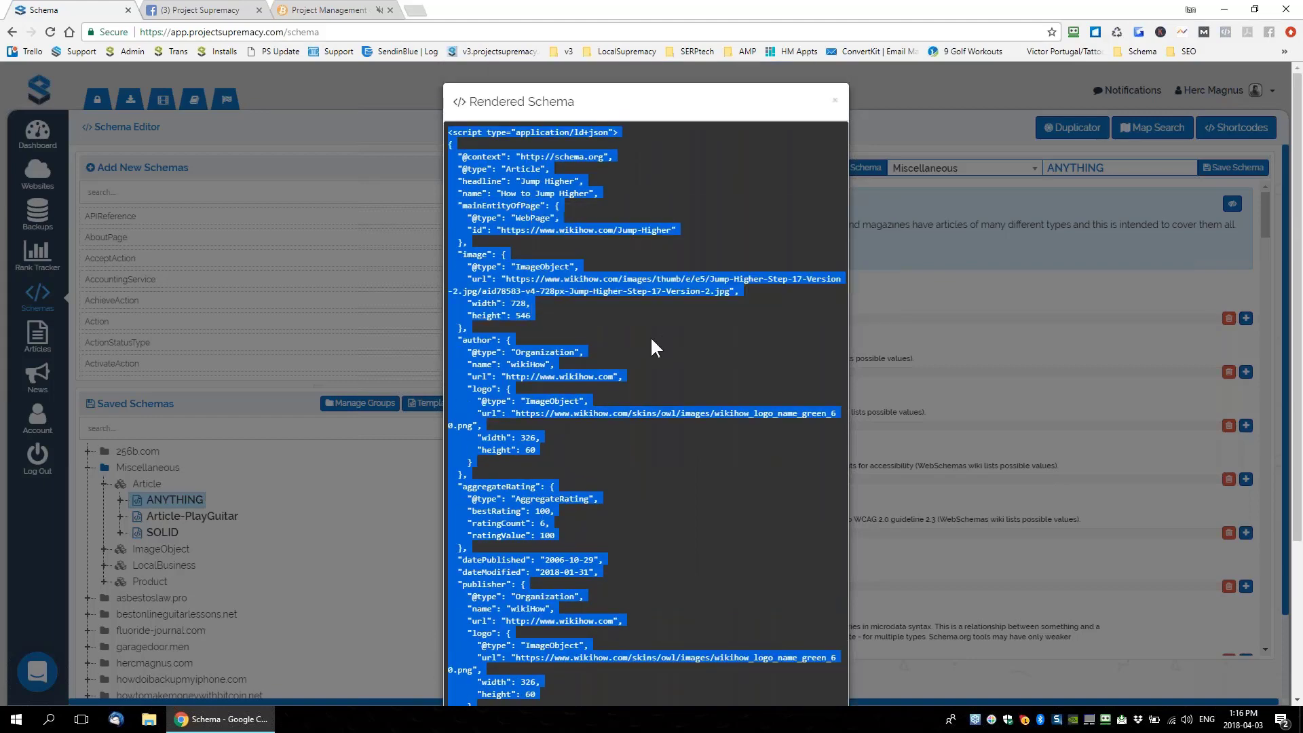
left_click(834, 101)
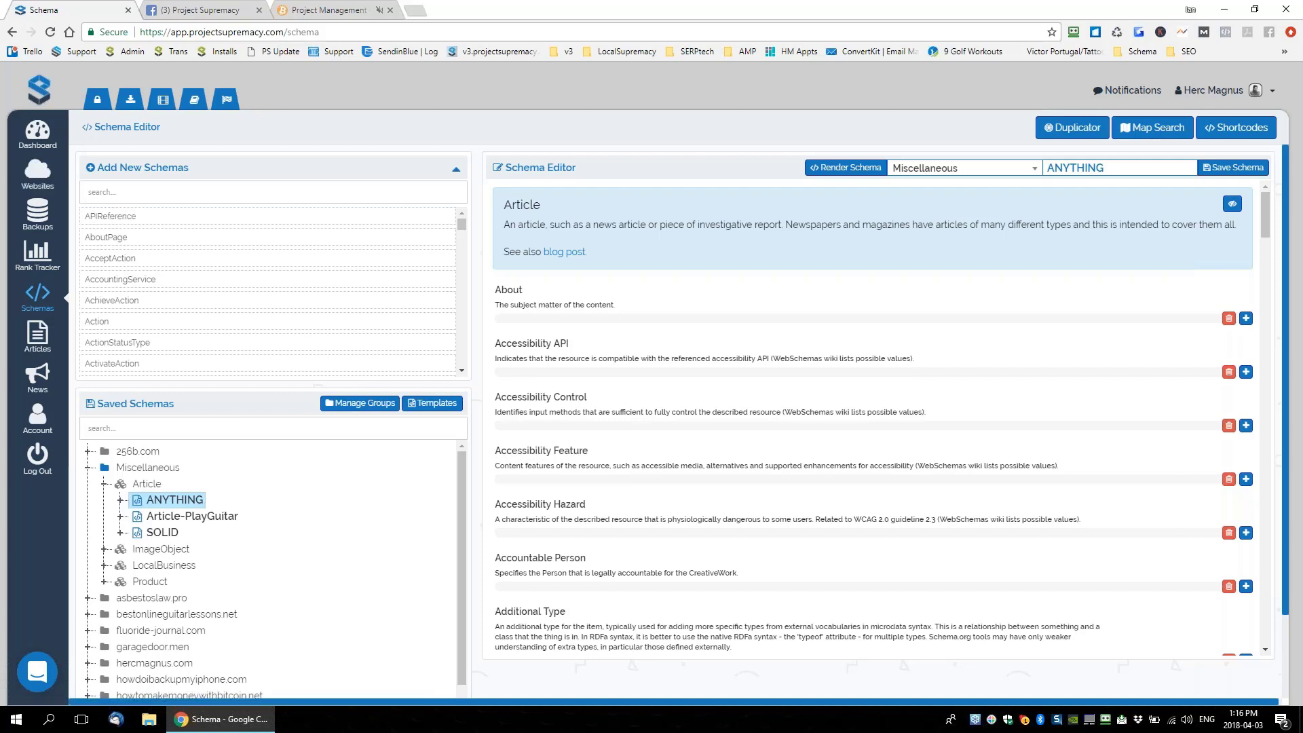
left_click(39, 176)
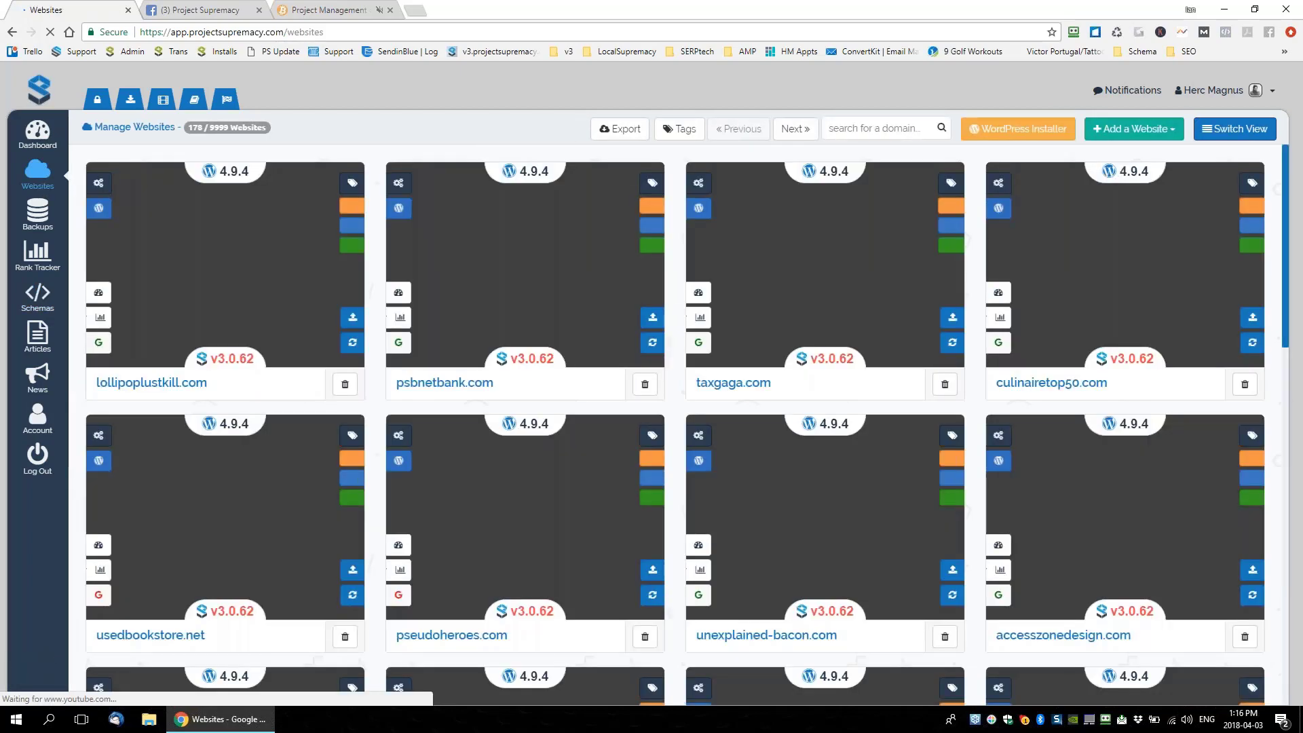
Find and open howtomakemoneywithbitcoin.net, dismiss the password popup, and show its Schemas tab
type("howtomake")
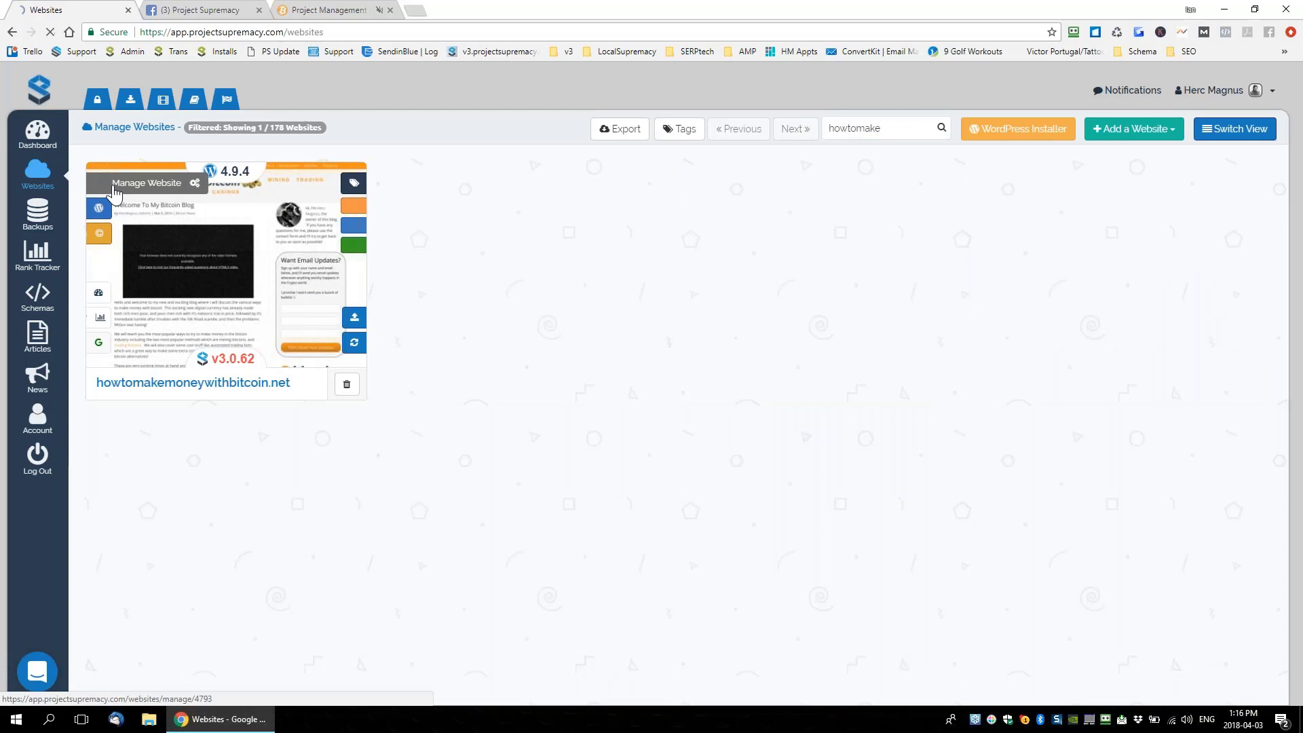
left_click(113, 188)
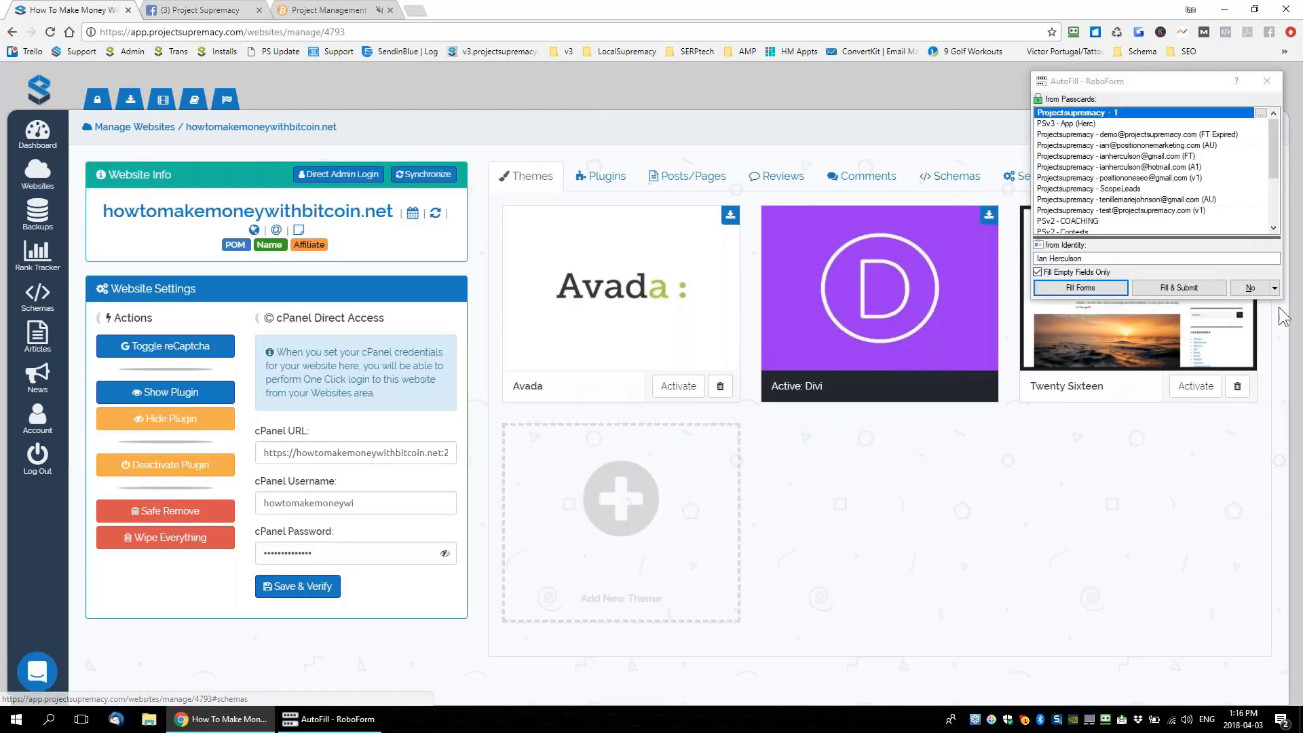
left_click(1254, 290)
left_click(948, 177)
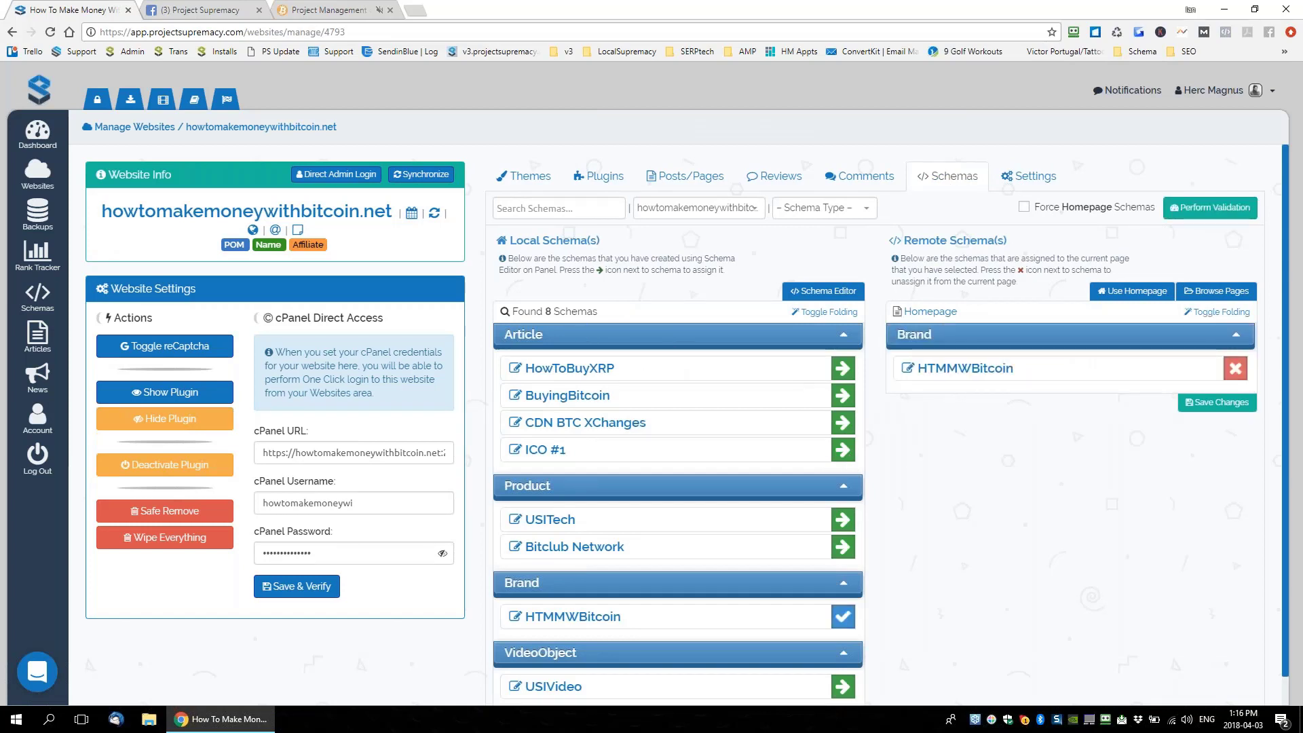
Confirm howtomakemoneywithbitcoin.net in the site dropdown, then assign and unassign ICO #1 on the homepage
left_click(731, 210)
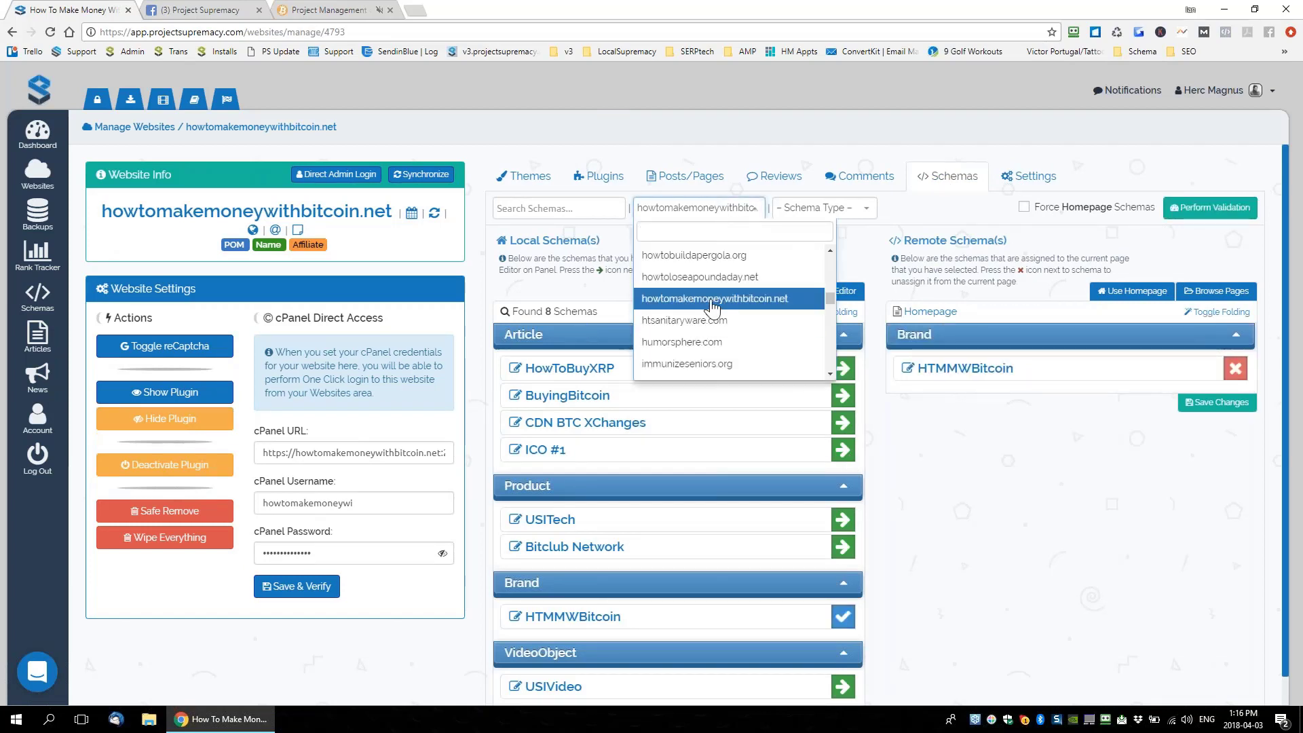
left_click(724, 302)
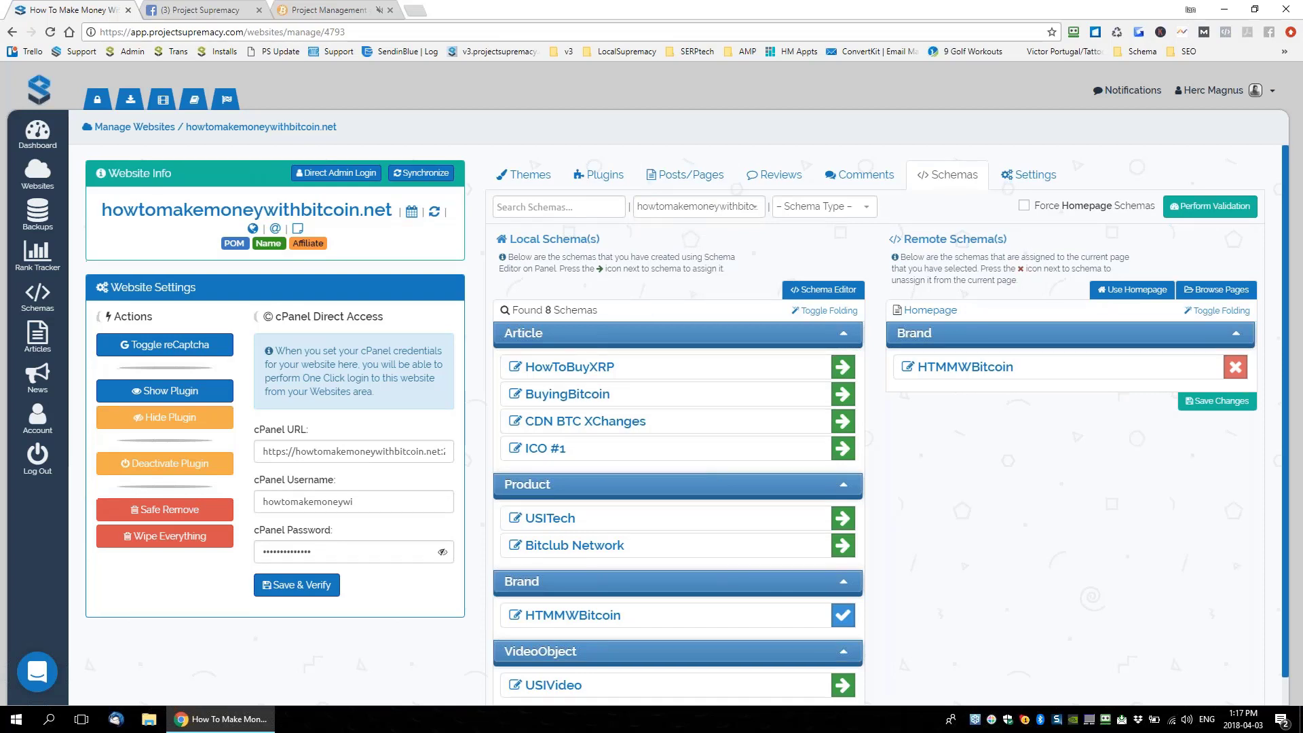
scroll(991, 326, "down", 1)
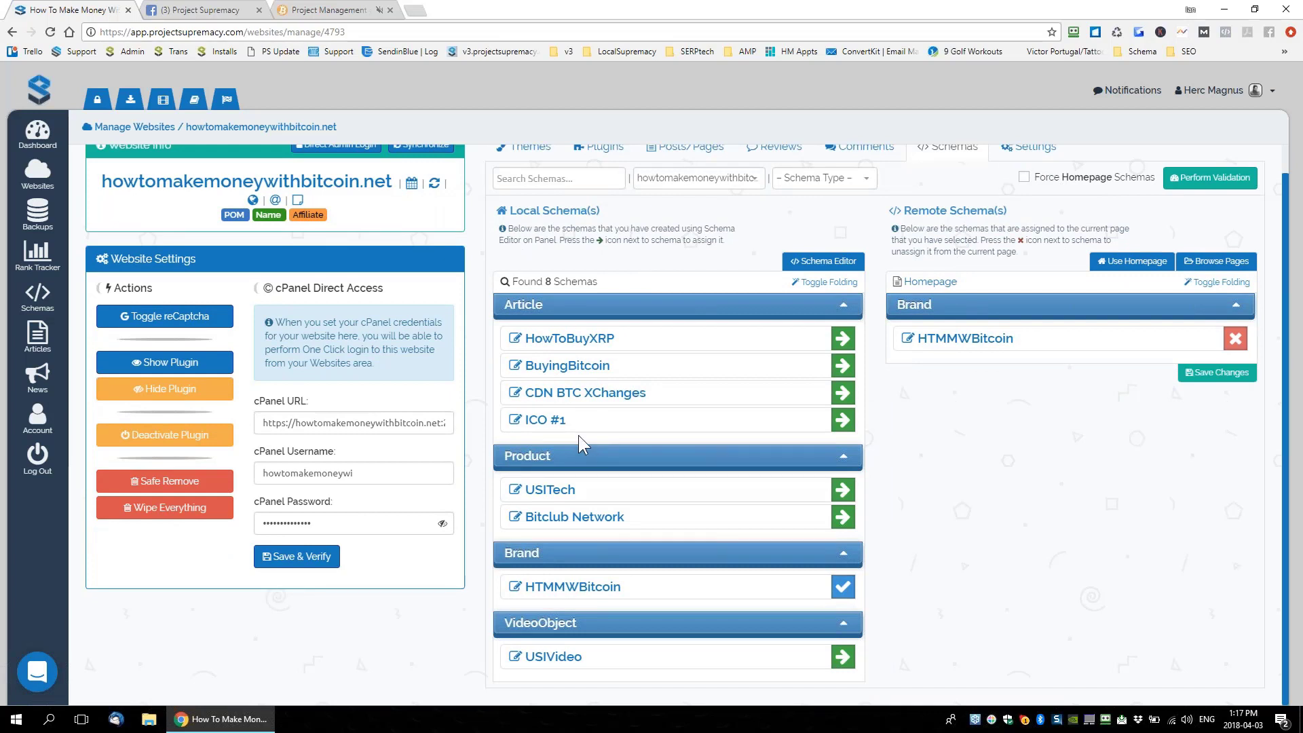
left_click(843, 419)
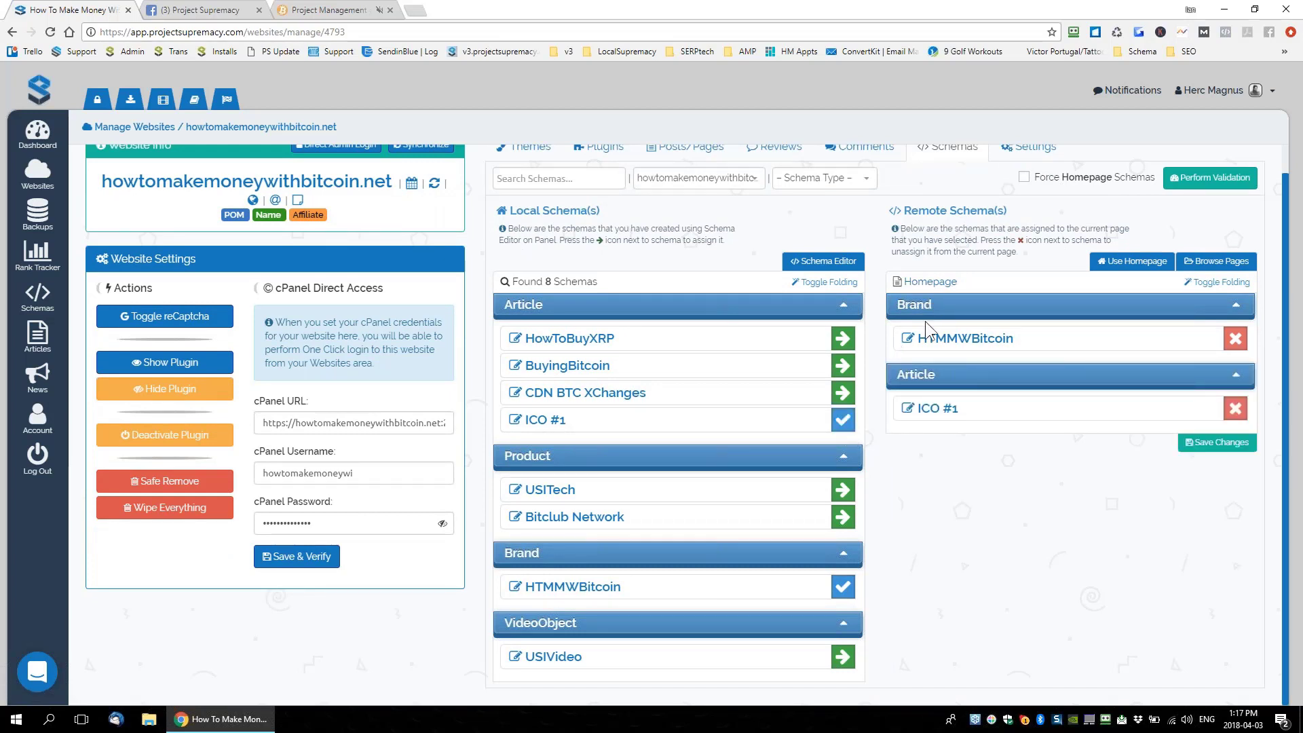
left_click(1235, 408)
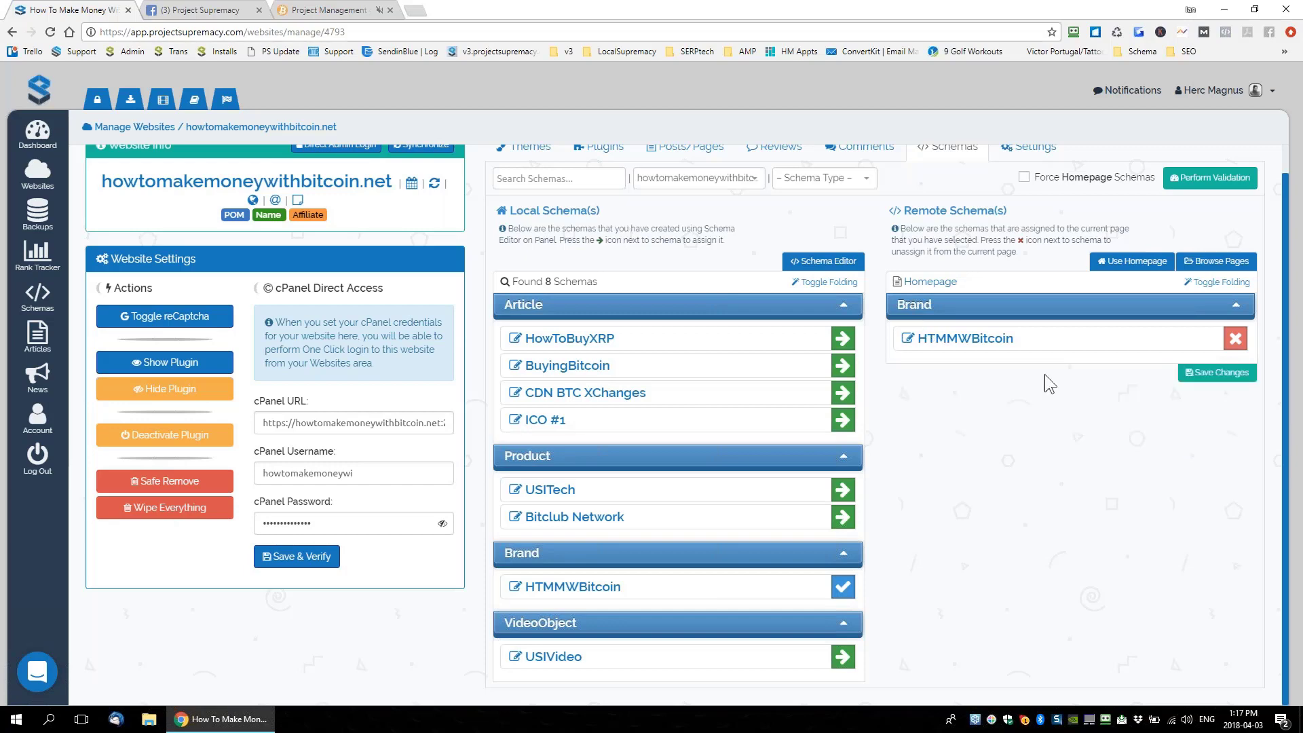
Pick the Litecoin page via Browse Pages, attach the HTMMWBitcoin Brand schema, and save
left_click(1213, 263)
left_click(1247, 253)
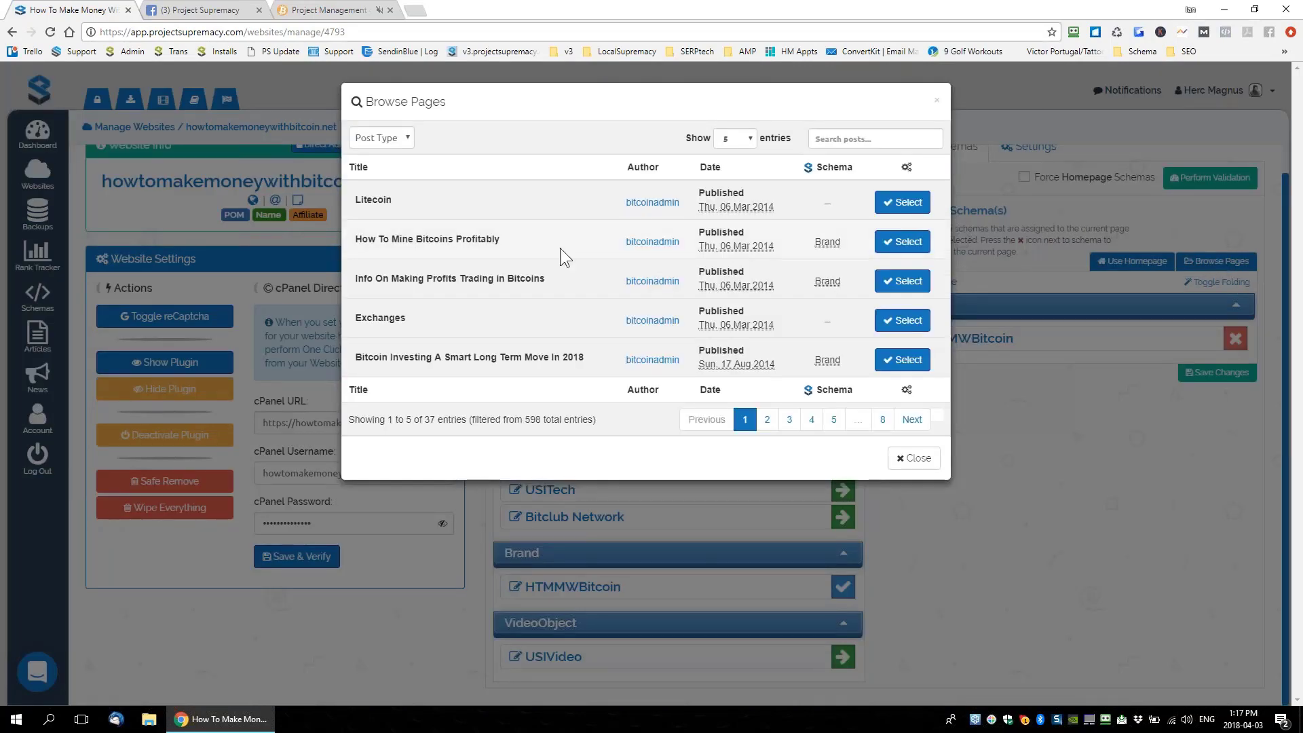
left_click(907, 205)
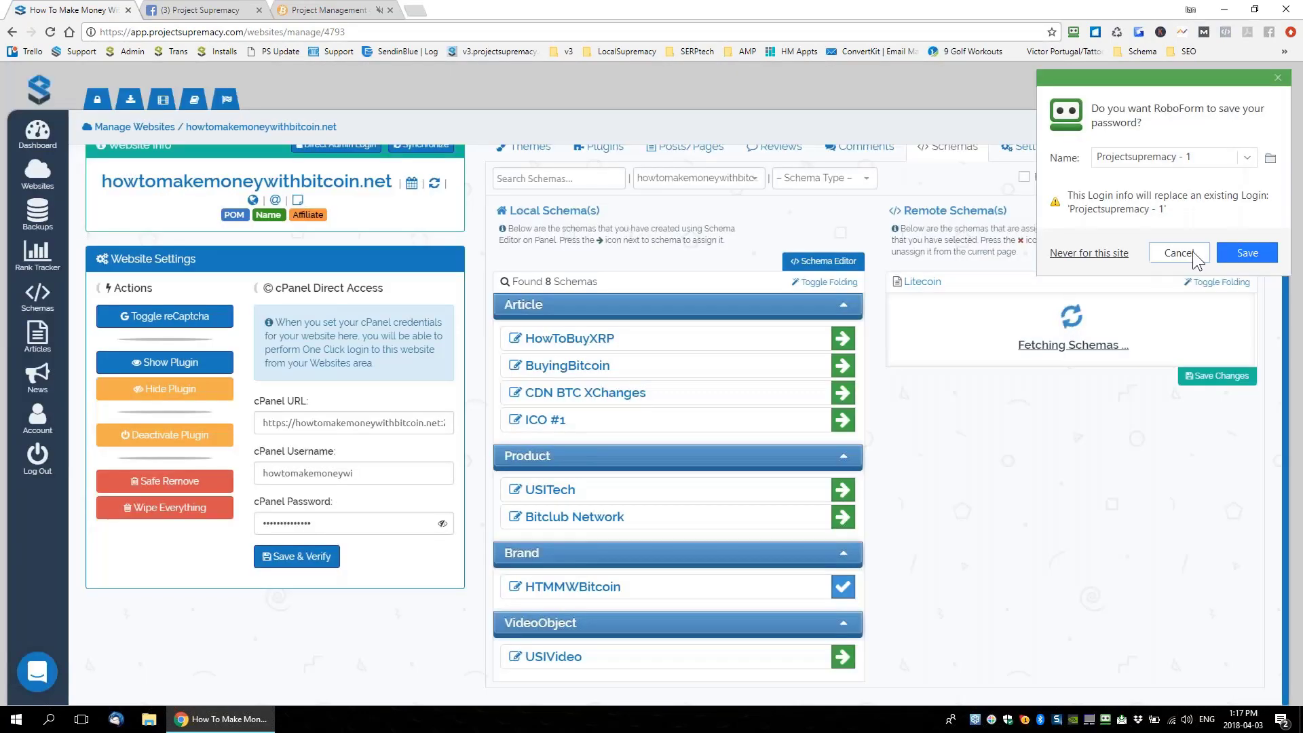
left_click(1179, 252)
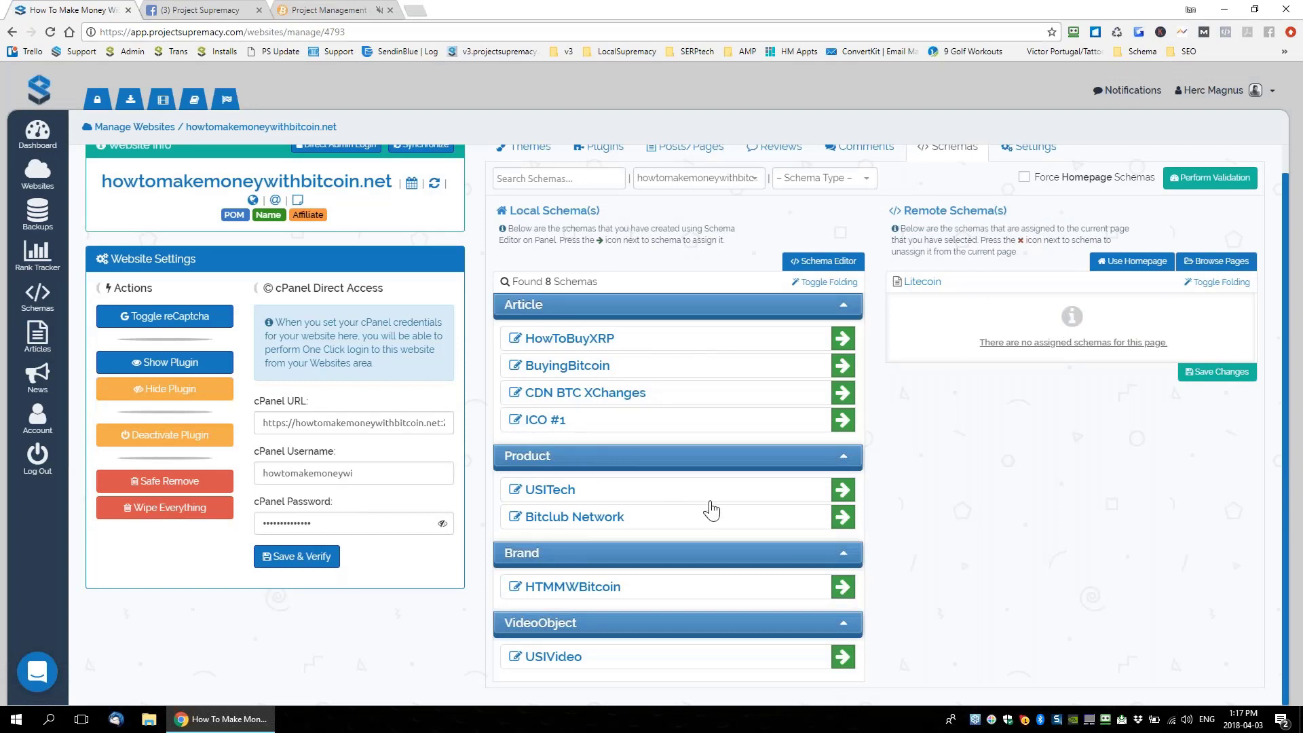
left_click(843, 586)
left_click(1199, 372)
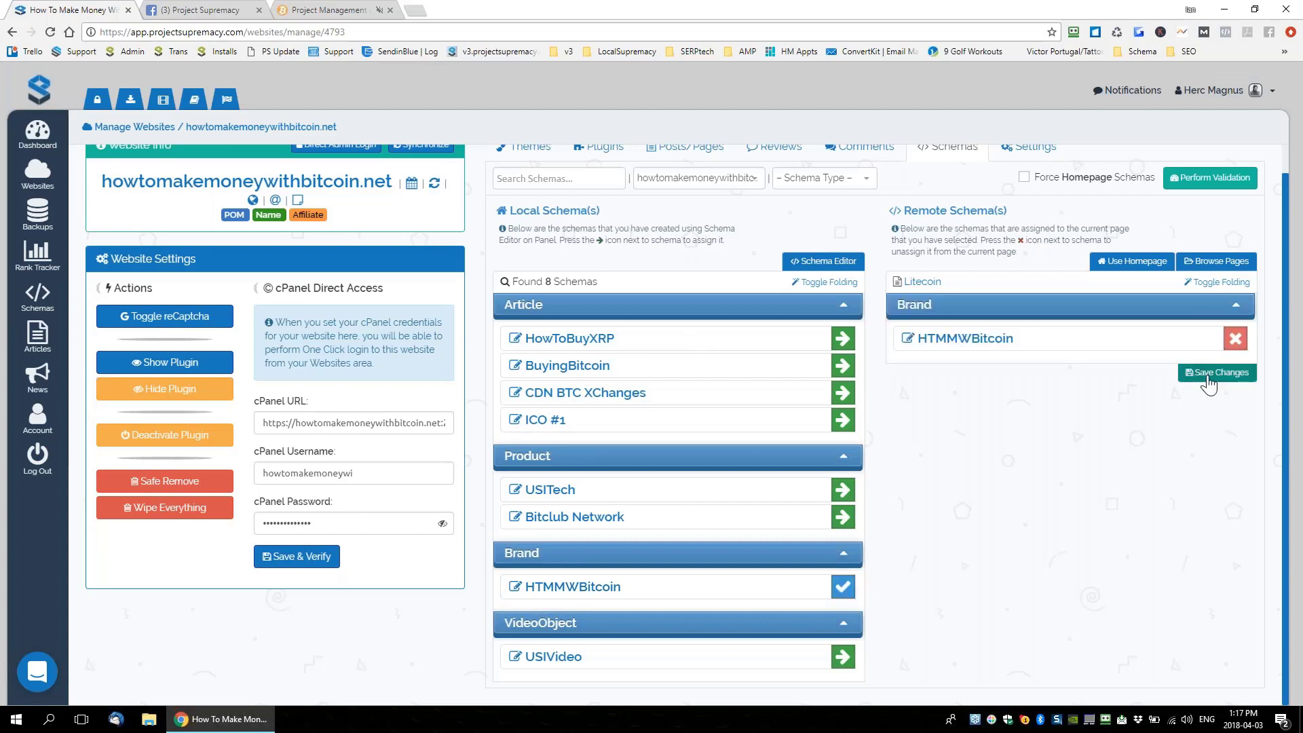
left_click(1177, 255)
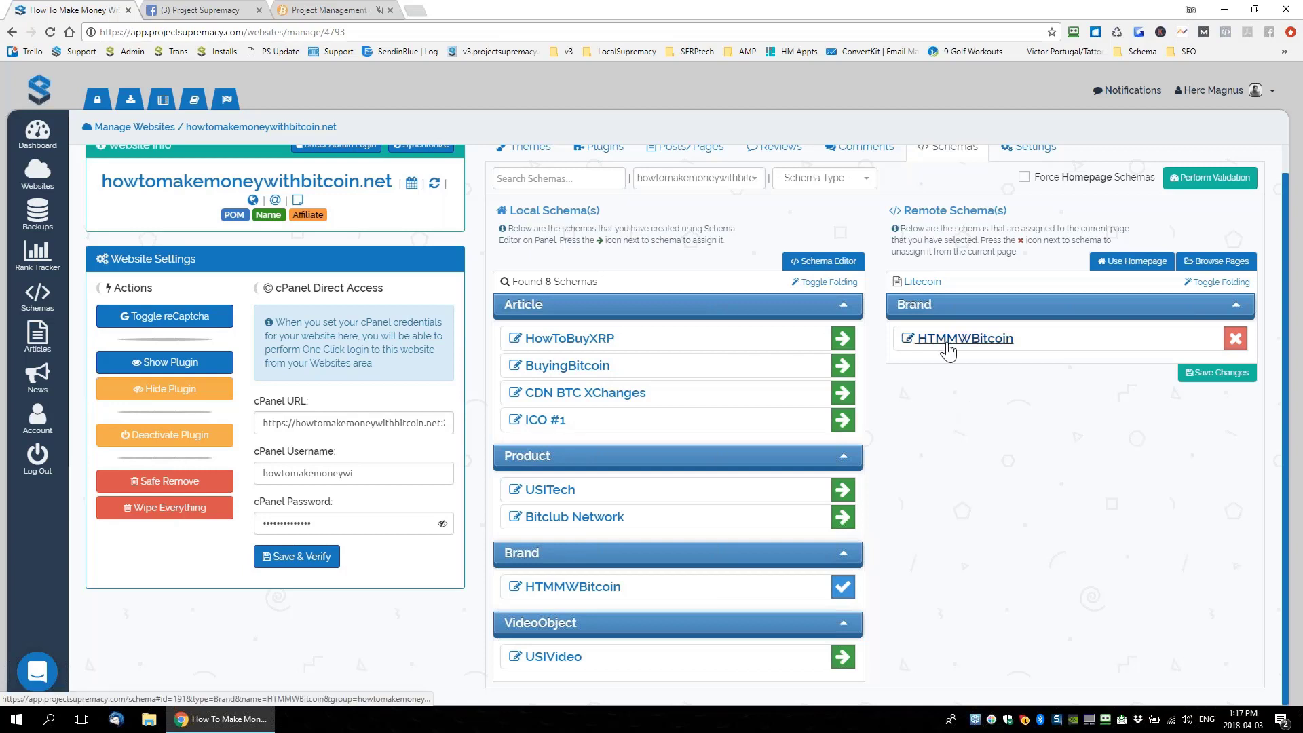
Visit Articles, then in the Project Management tab open Supremacy V3's Link Management page
left_click(42, 336)
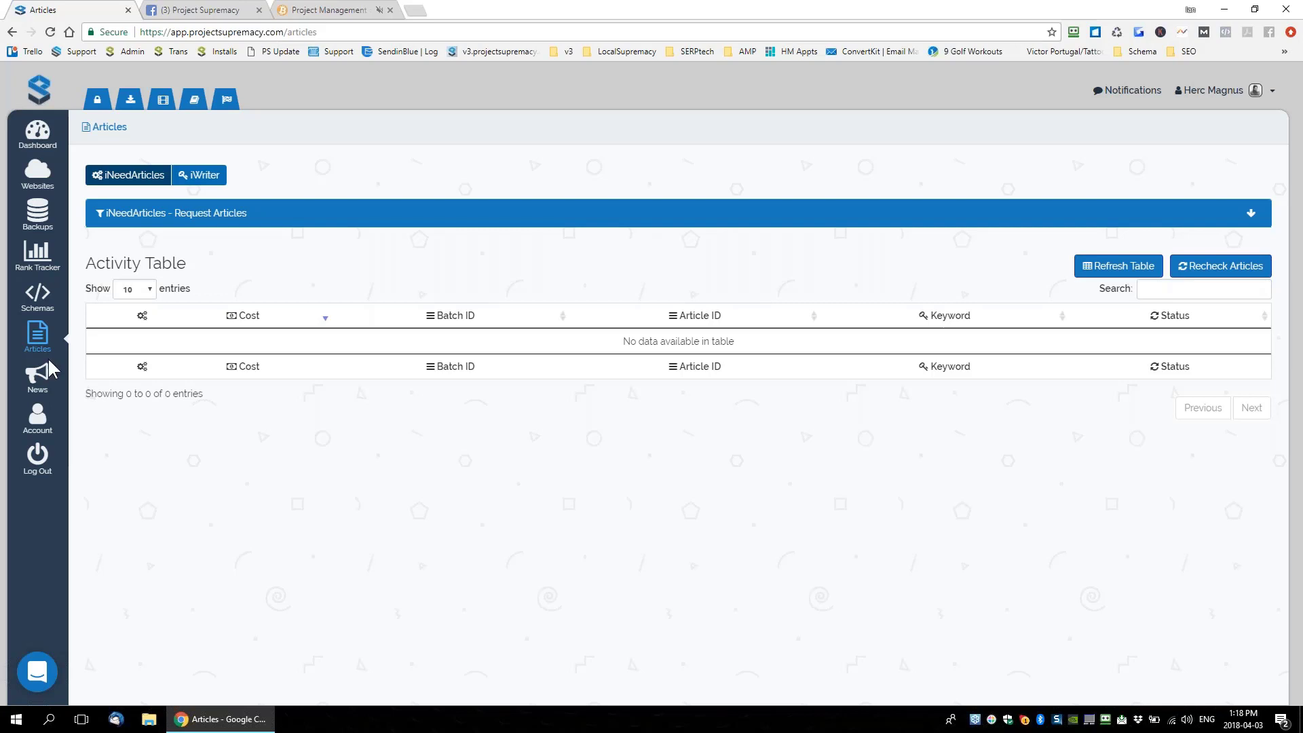
left_click(305, 16)
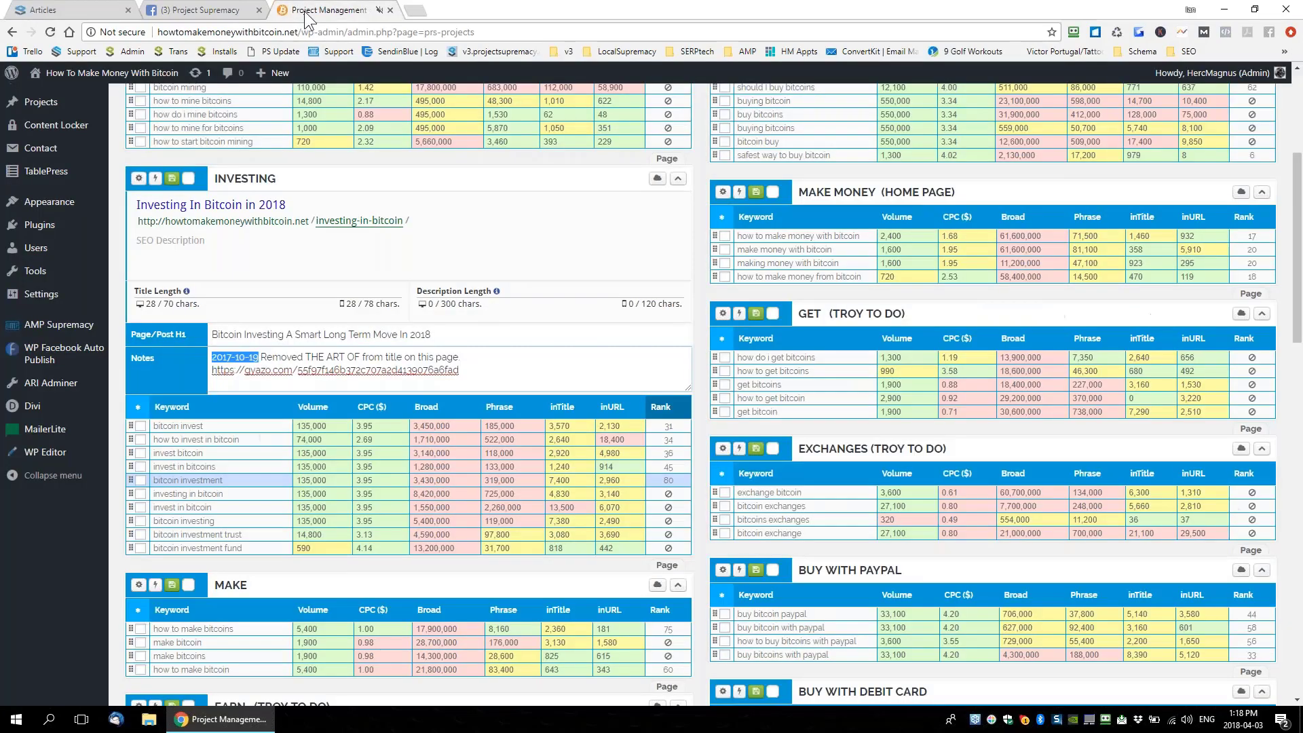
scroll(271, 247, "up", 4)
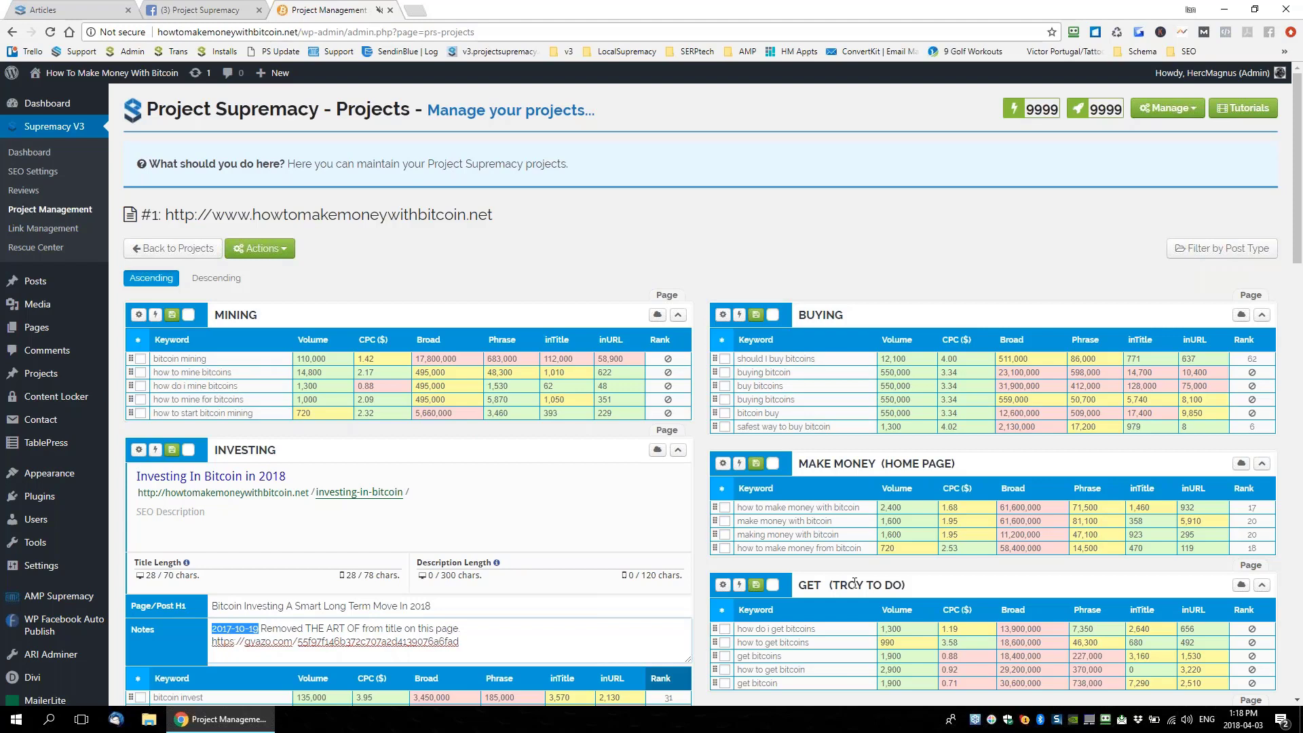
left_click(47, 229)
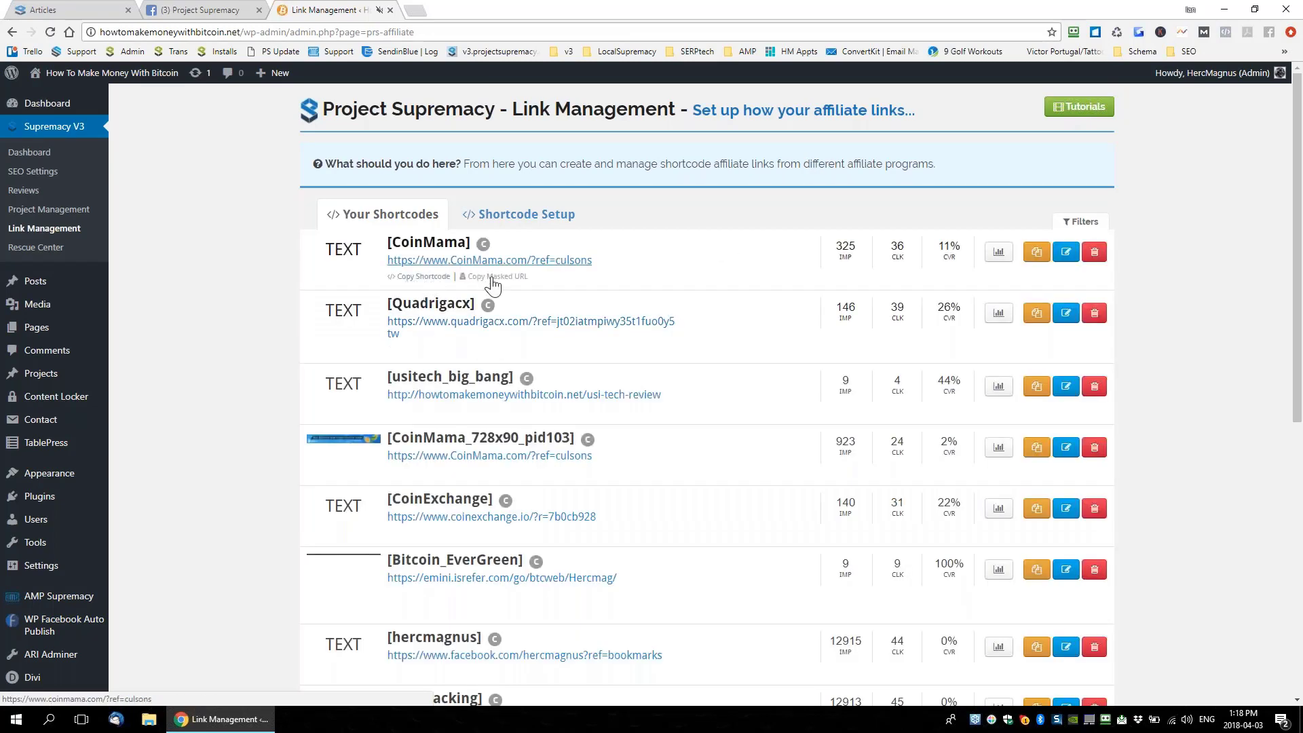
Open the Supremacy V3 Rescue Center page, then start a new Chrome tab
left_click(37, 248)
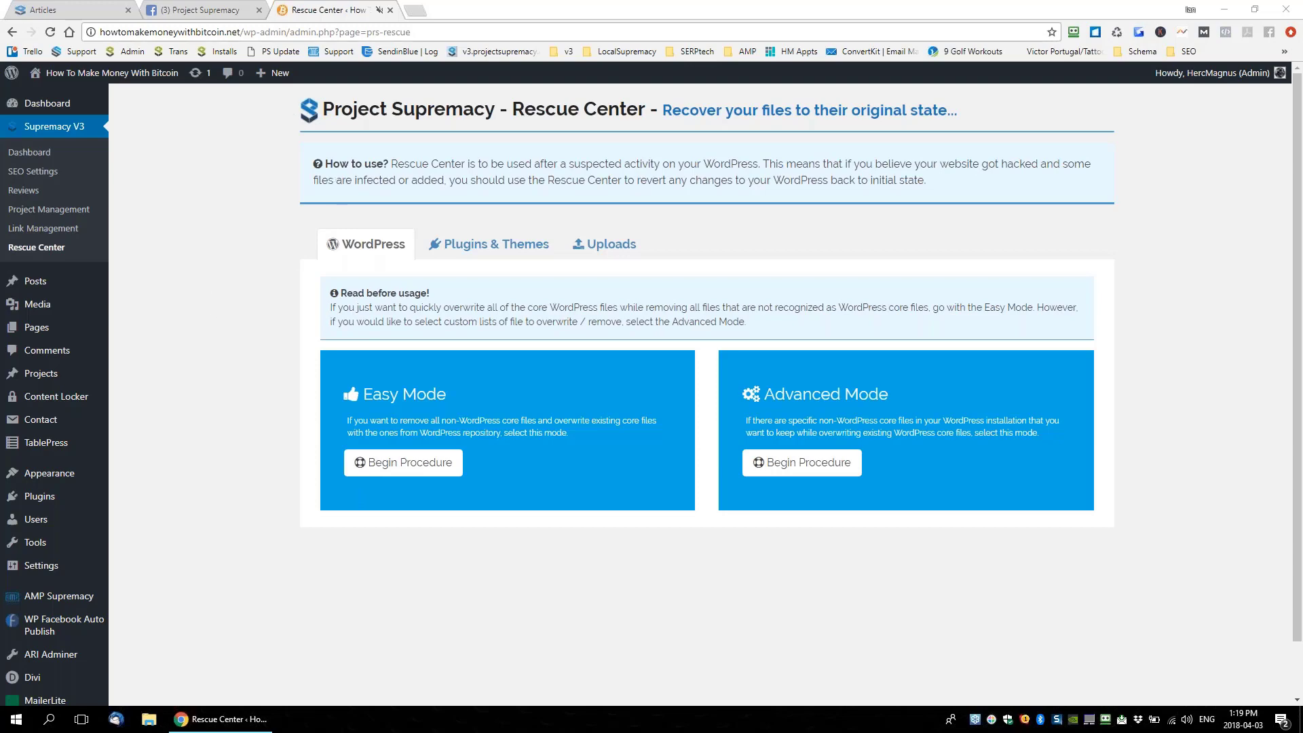
left_click(416, 10)
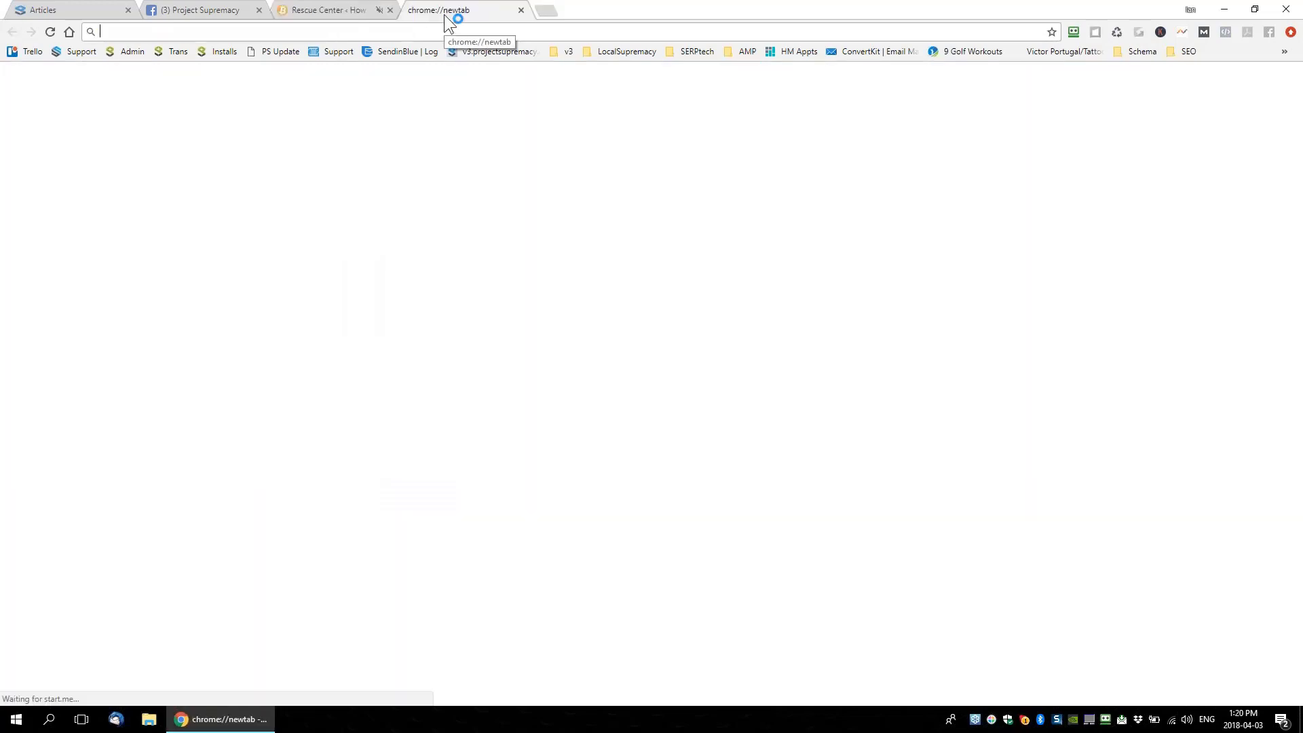
Open the Project Supremacy webinars page from the 'web' suggestion and show its searchable replay table
type("web")
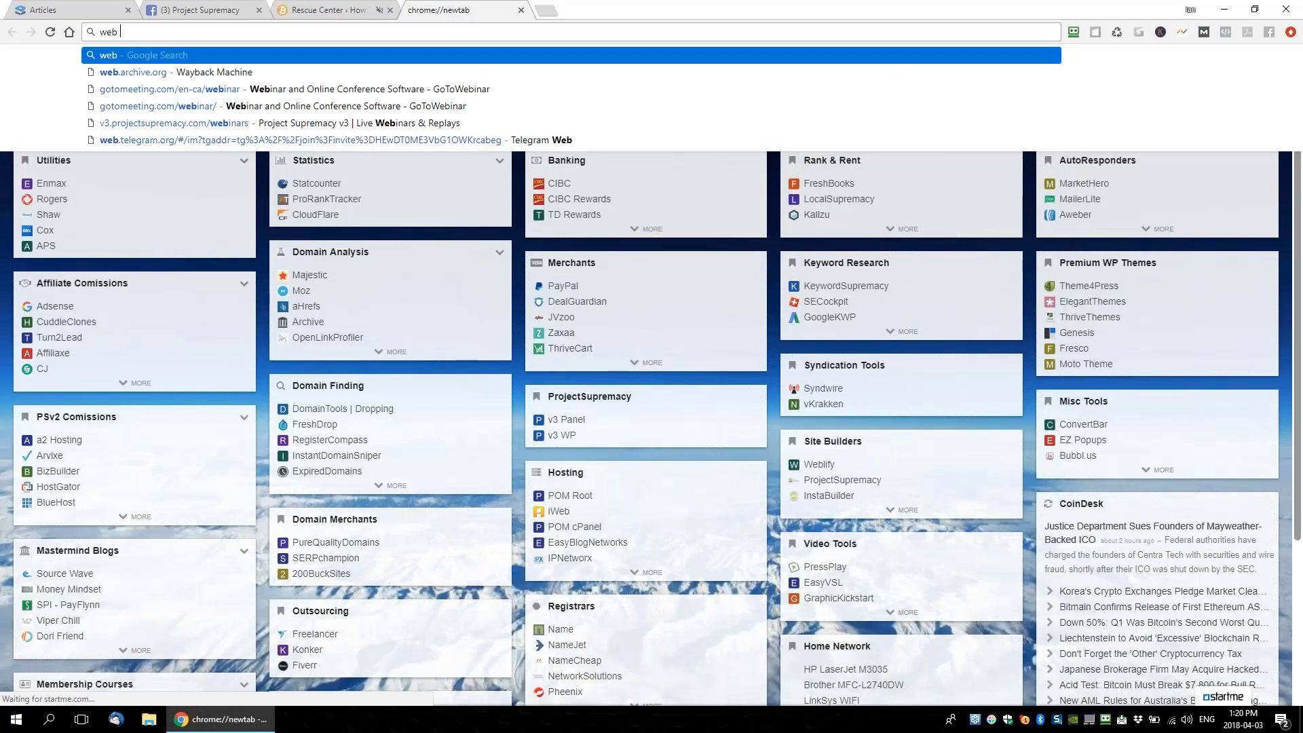
left_click(174, 123)
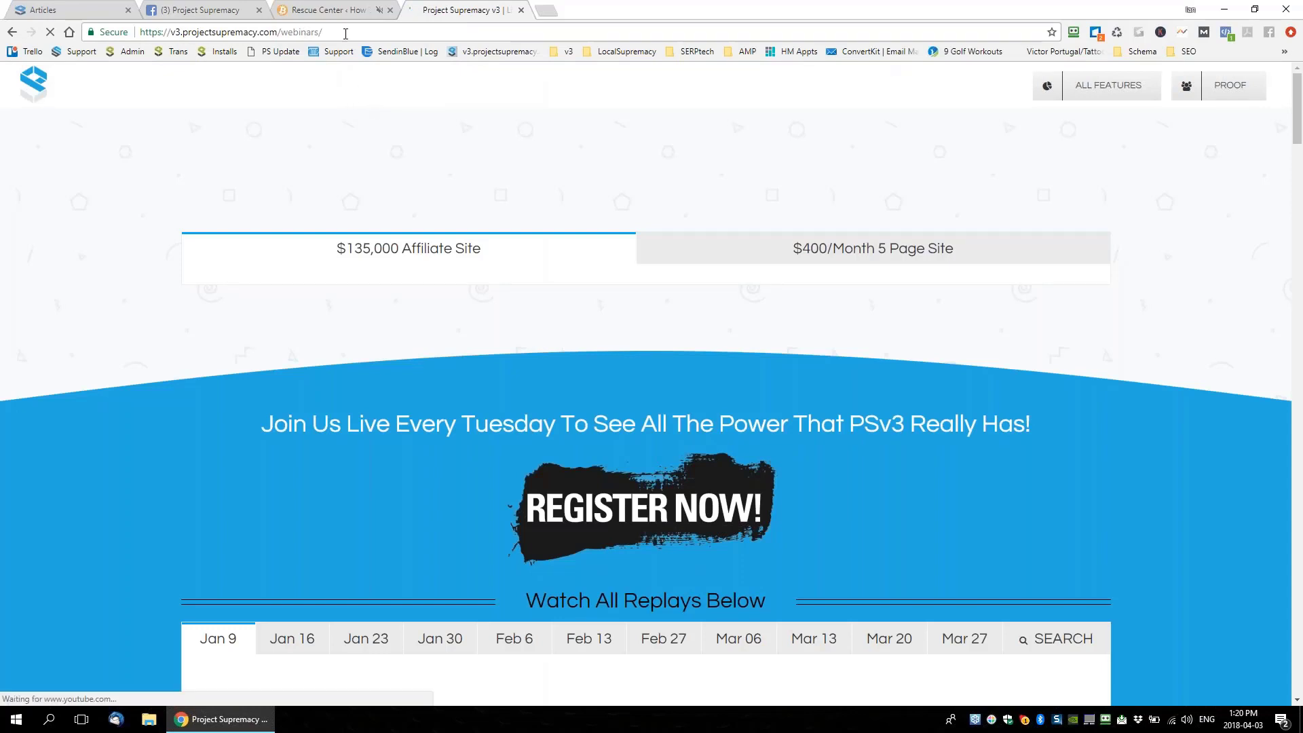
left_click(345, 34)
scroll(857, 370, "down", 5)
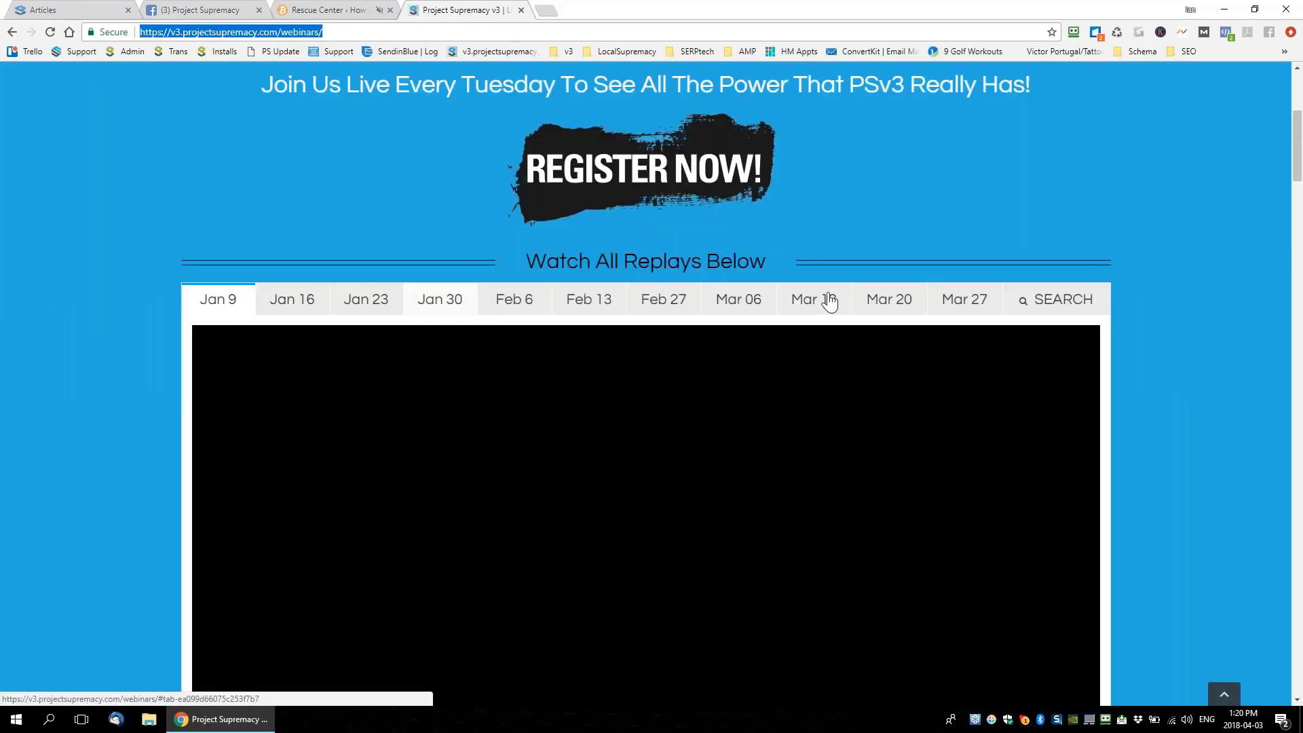
left_click(1057, 261)
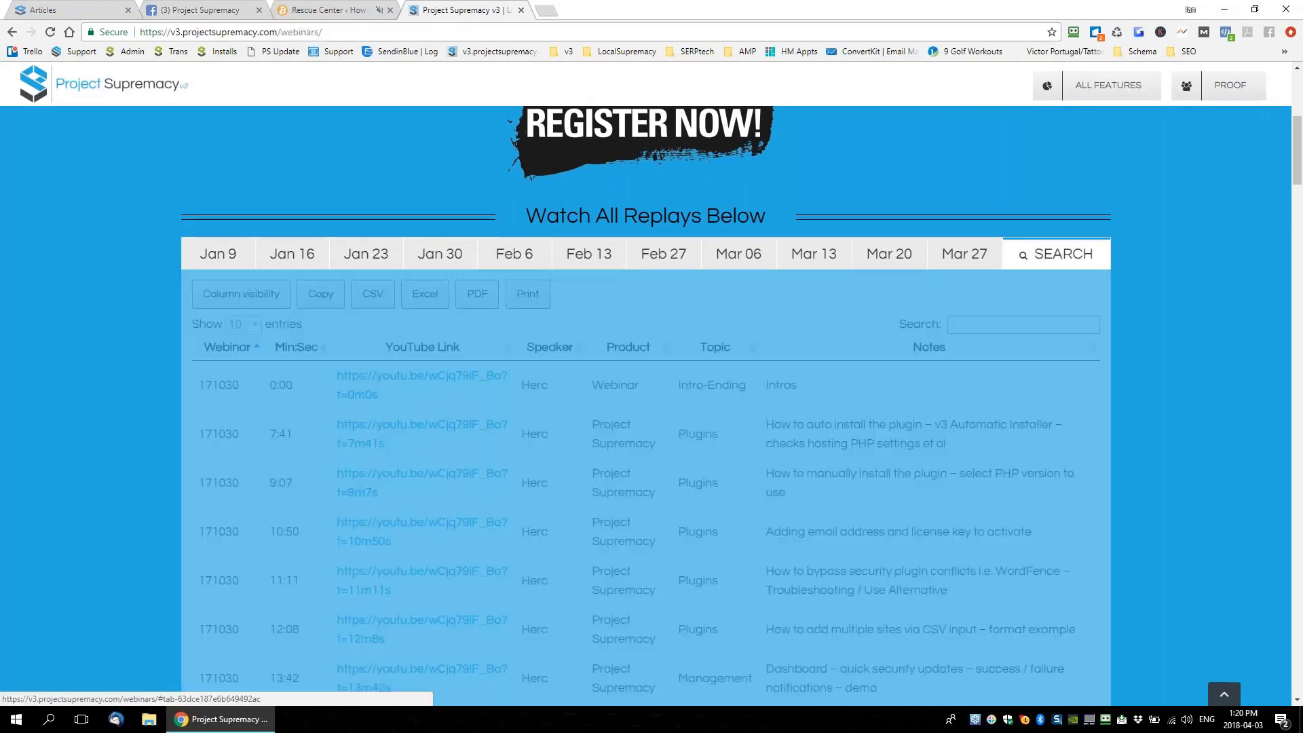
Filter the webinar replays by 'schema', browse the results, then return to the Rescue Center tab
left_click(985, 325)
type("sc")
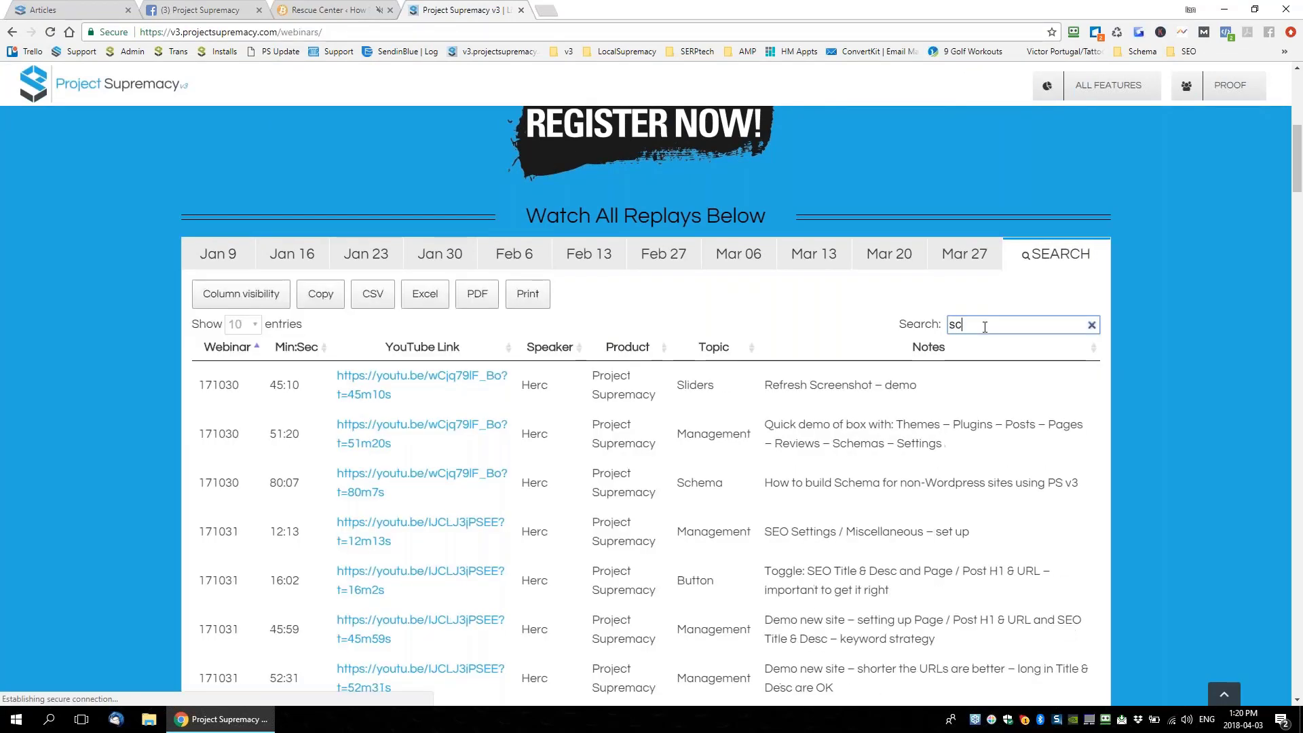
type("hema")
scroll(967, 333, "down", 3)
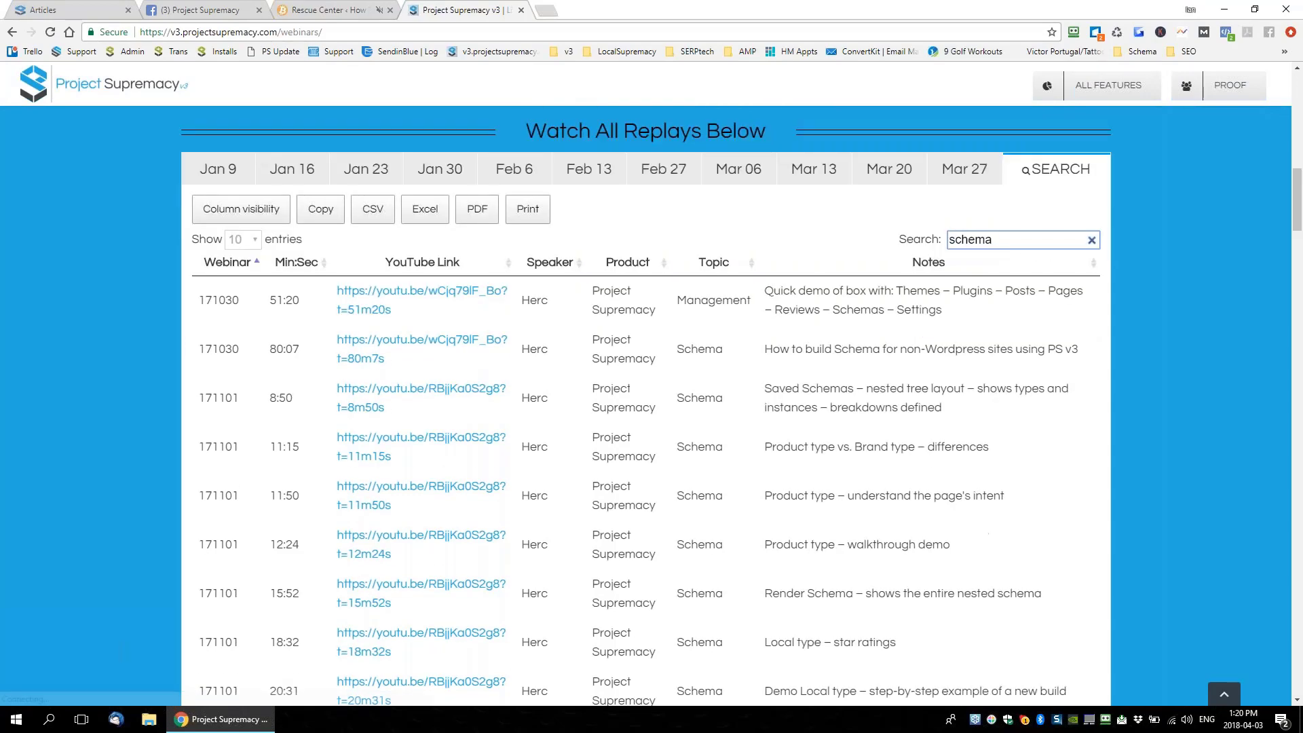
scroll(282, 258, "up", 2)
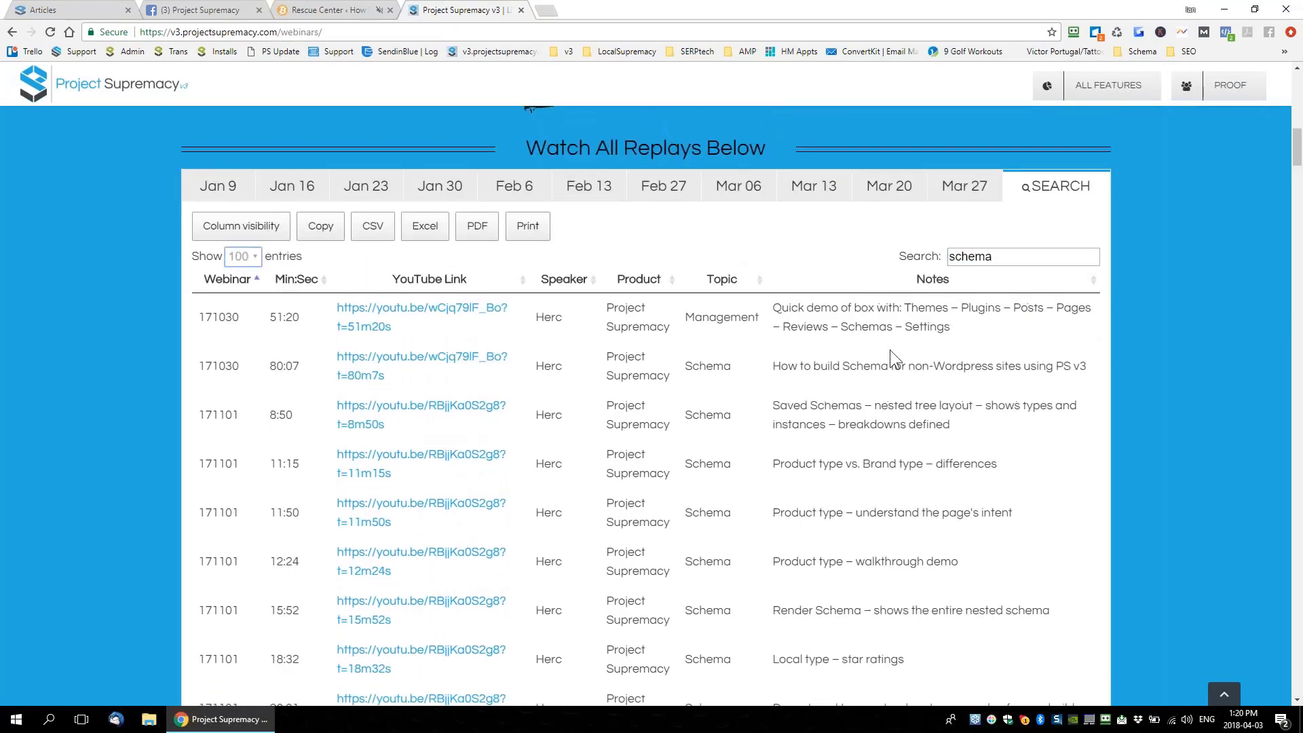
scroll(890, 349, "down", 1)
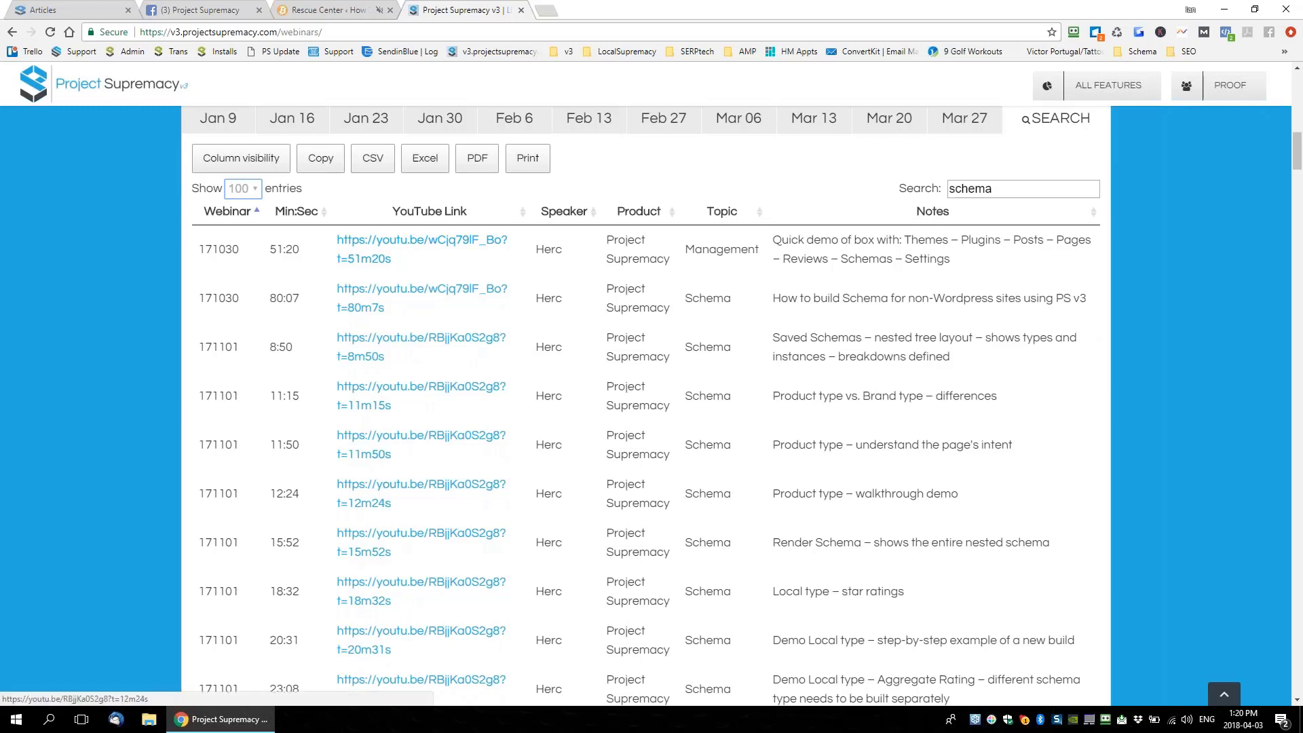
scroll(911, 389, "down", 10)
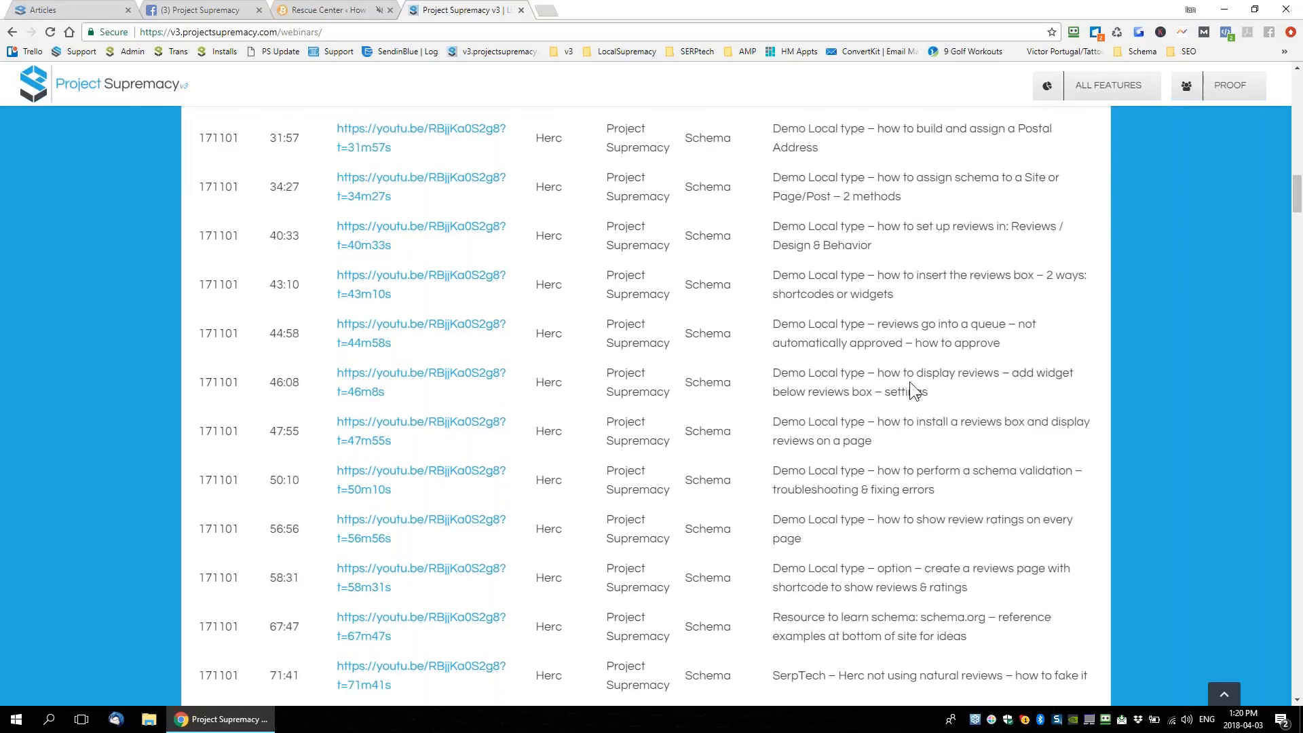
scroll(910, 381, "down", 9)
scroll(910, 451, "up", 18)
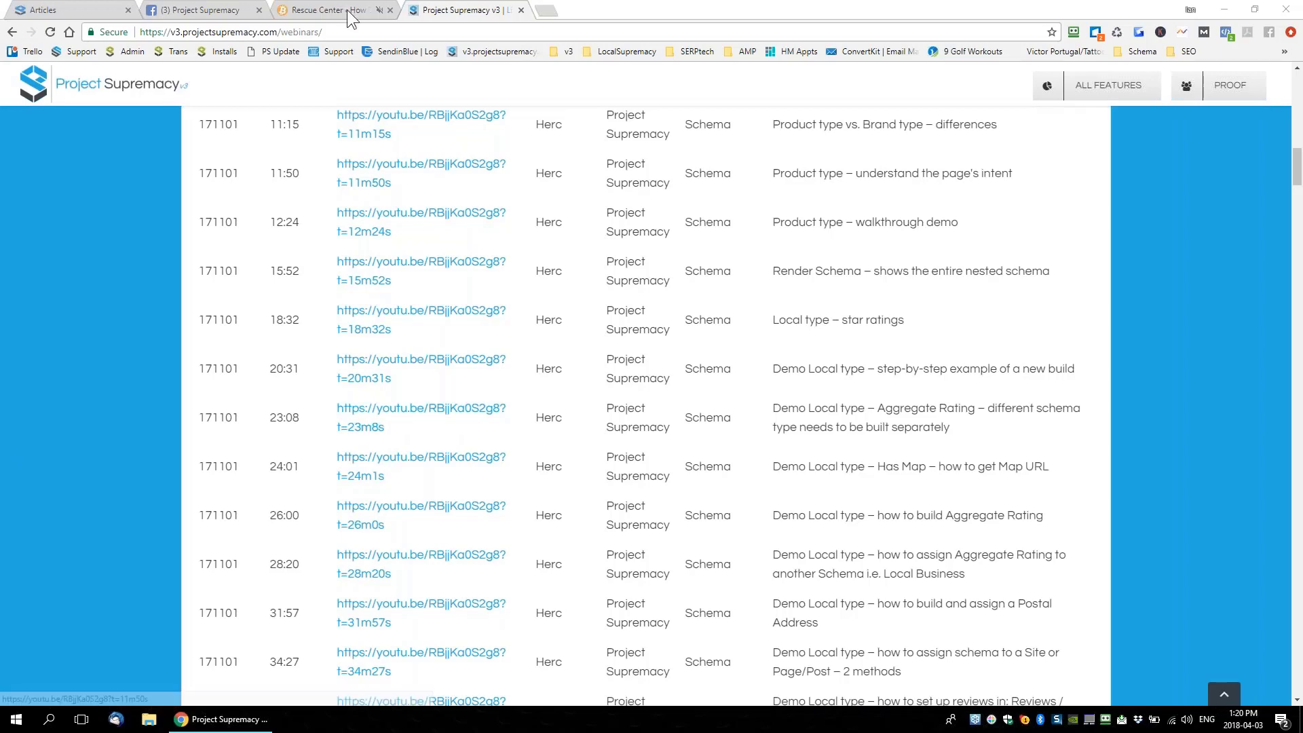
left_click(324, 10)
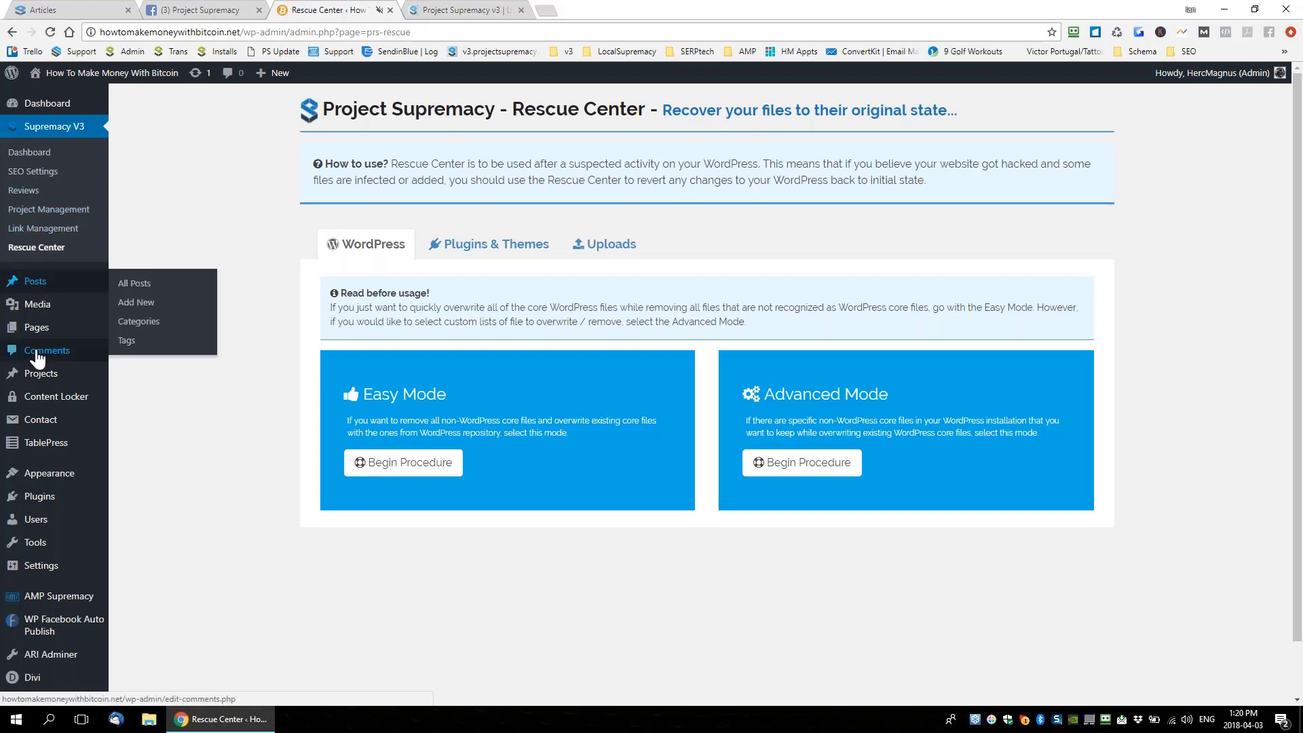
From All Pages, open the Best Exchanges To Buy Bitcoin In Canada page for editing
left_click(132, 329)
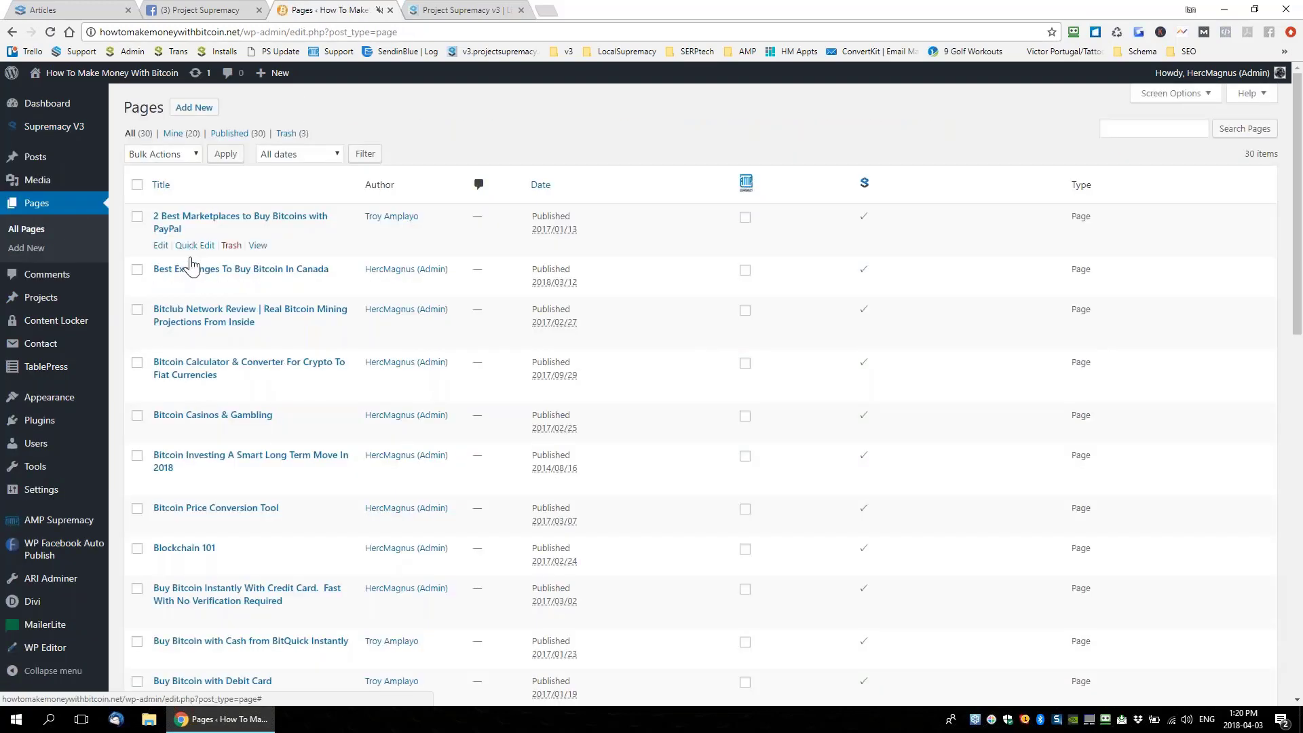
left_click(161, 285)
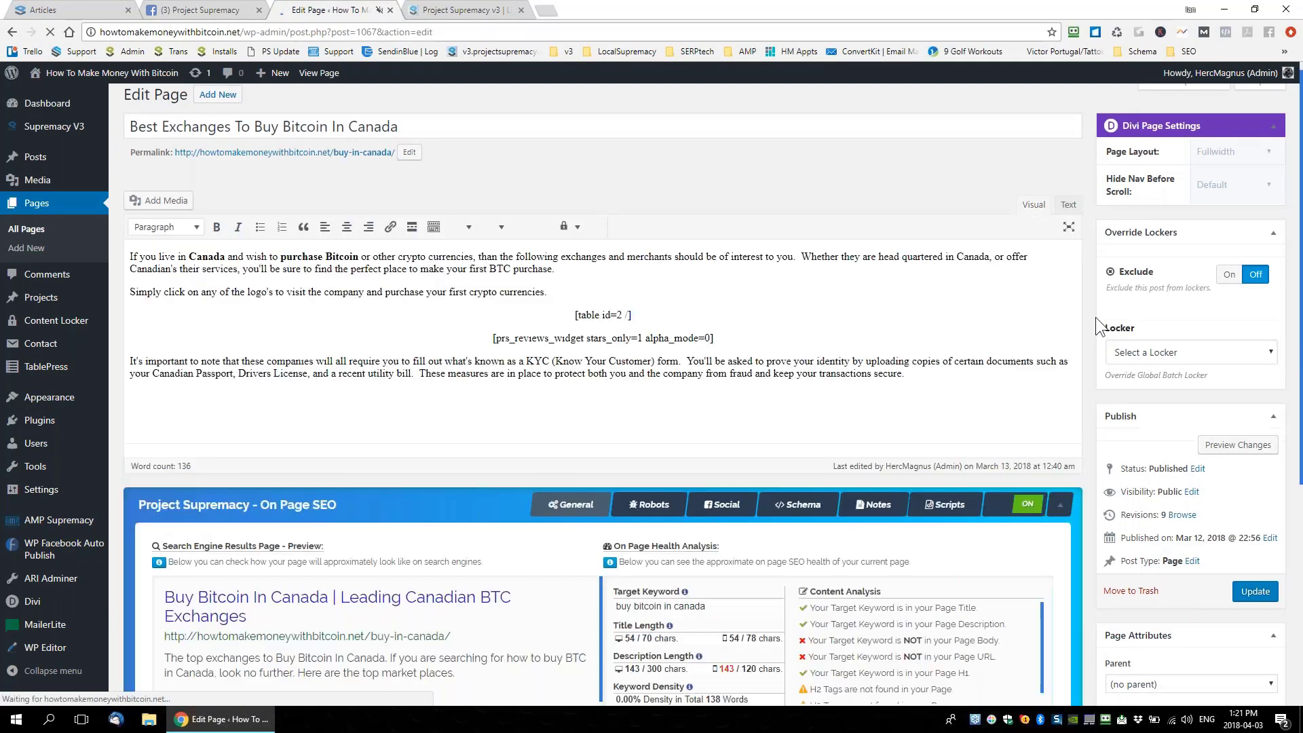
scroll(1095, 316, "down", 4)
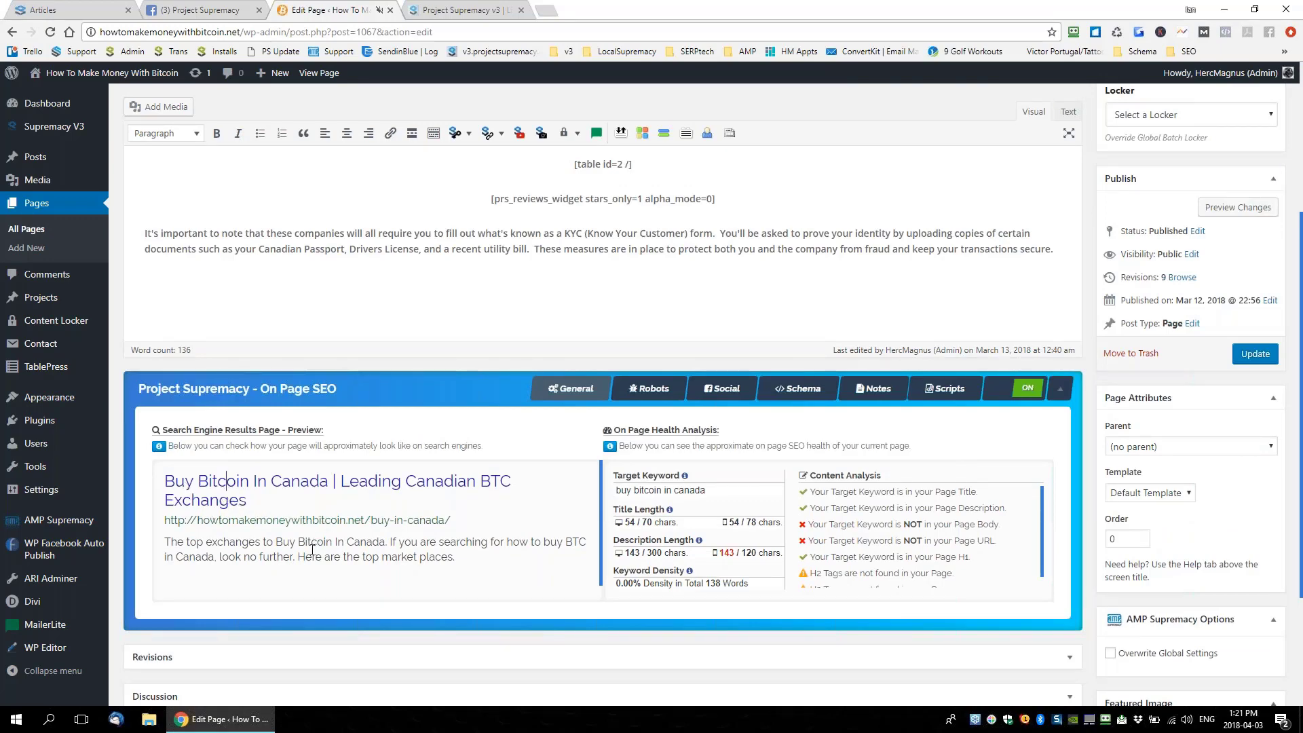
scroll(315, 549, "up", 4)
Select the page title, scroll to the On Page SEO preview, then go to the Projects list
double_click(372, 140)
key("ctrl+a")
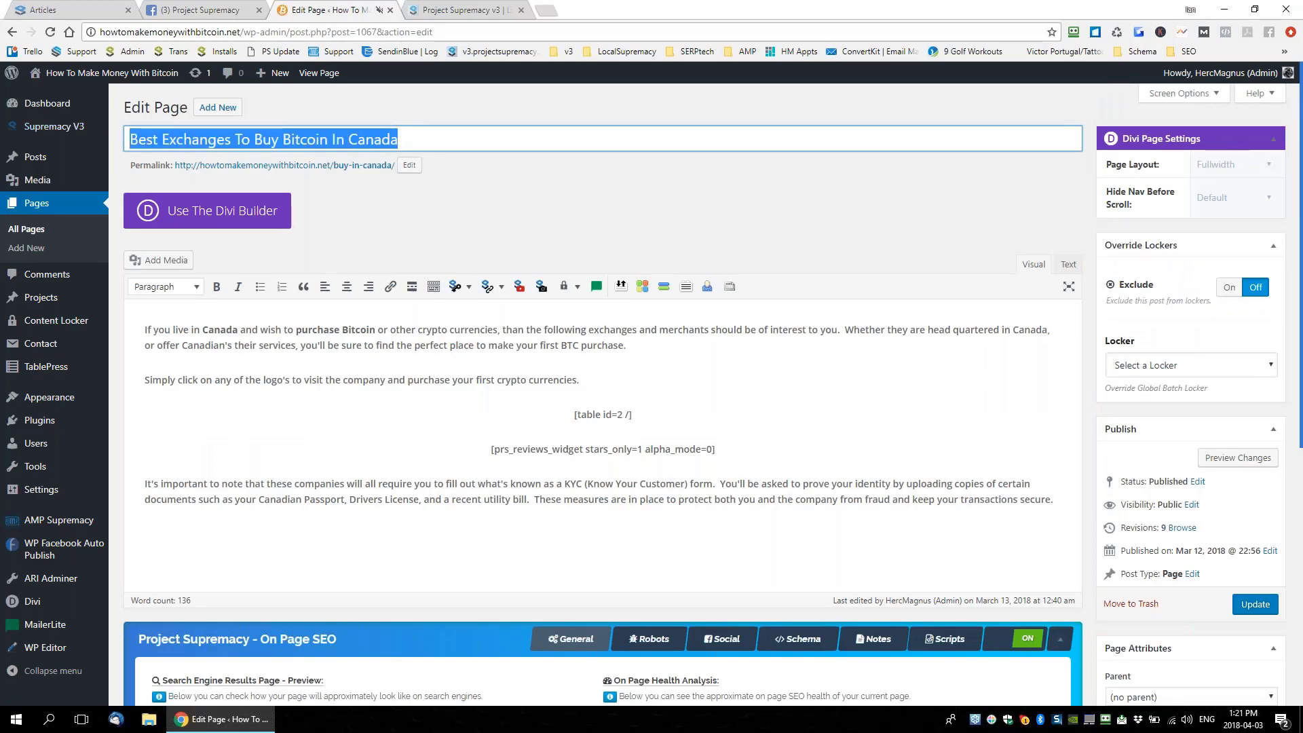
scroll(382, 465, "down", 5)
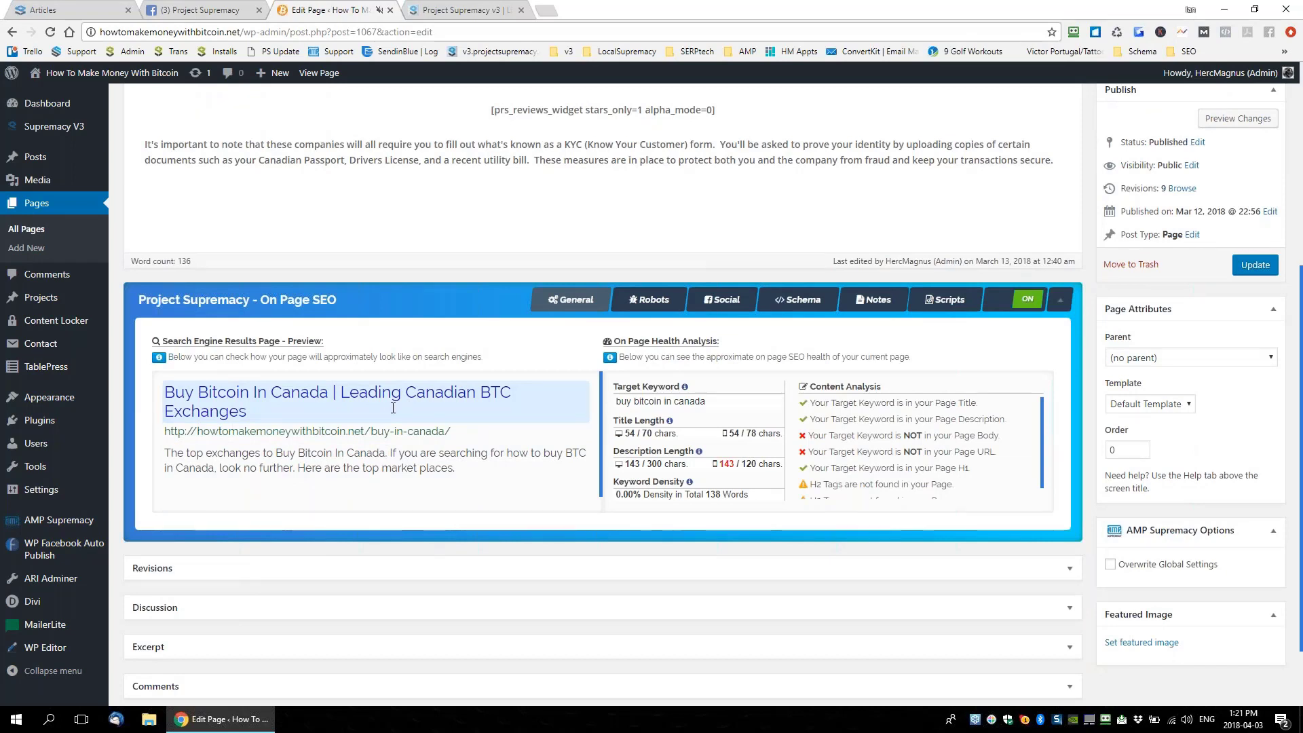
mouse_move(57, 131)
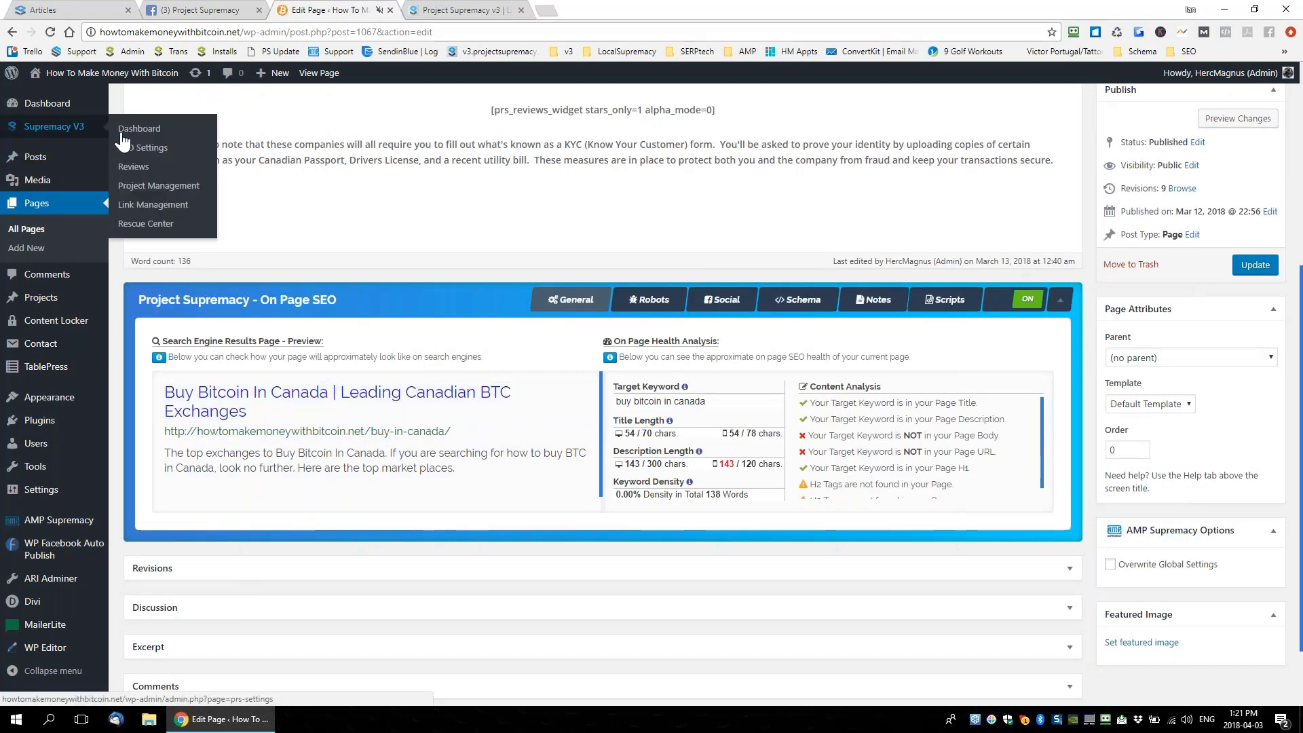
left_click(139, 192)
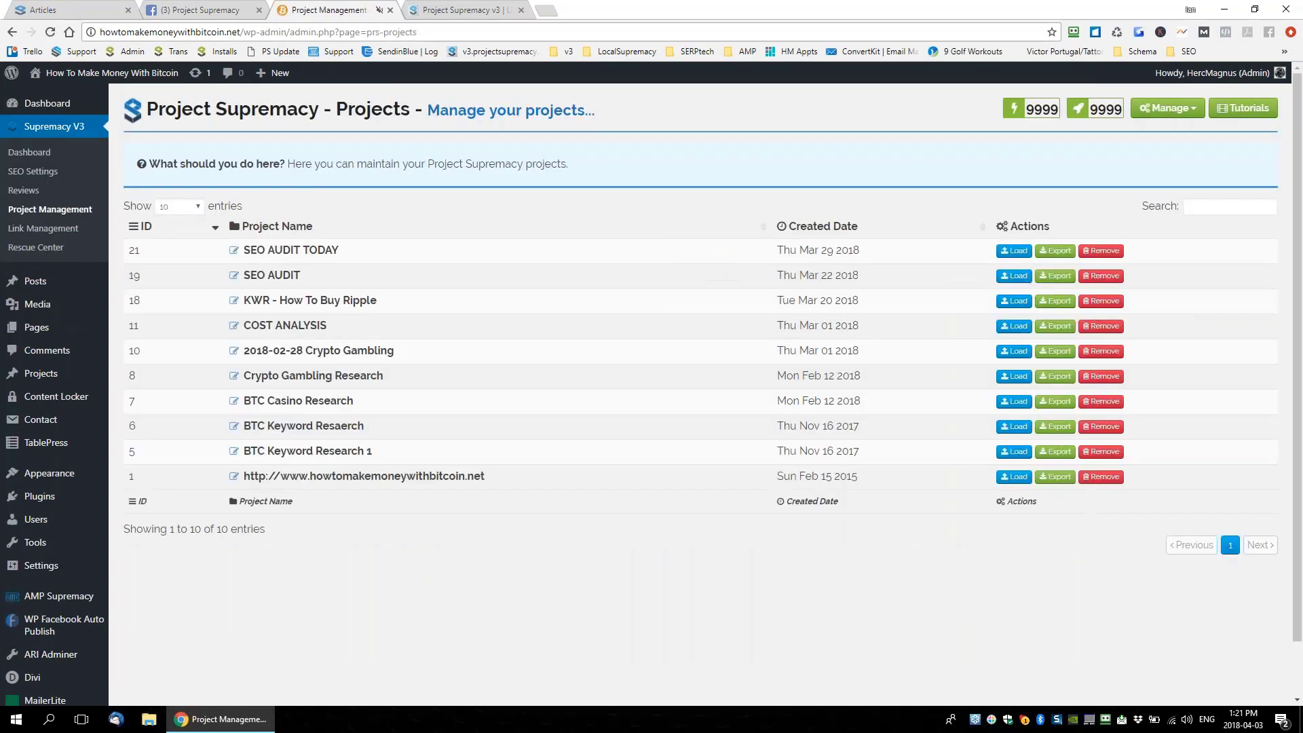
Load project #19 SEO AUDIT and open its Actions dropdown
left_click_drag(332, 278, 242, 276)
left_click(302, 275)
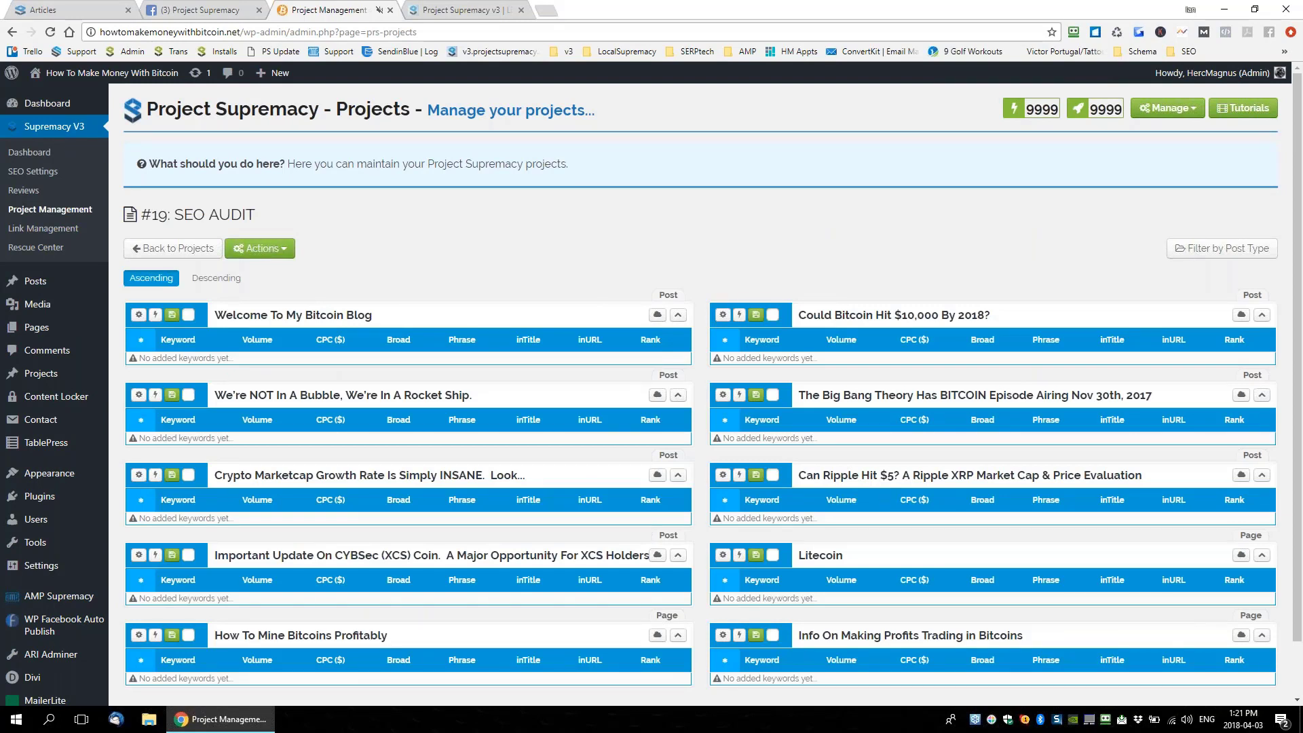
left_click(260, 248)
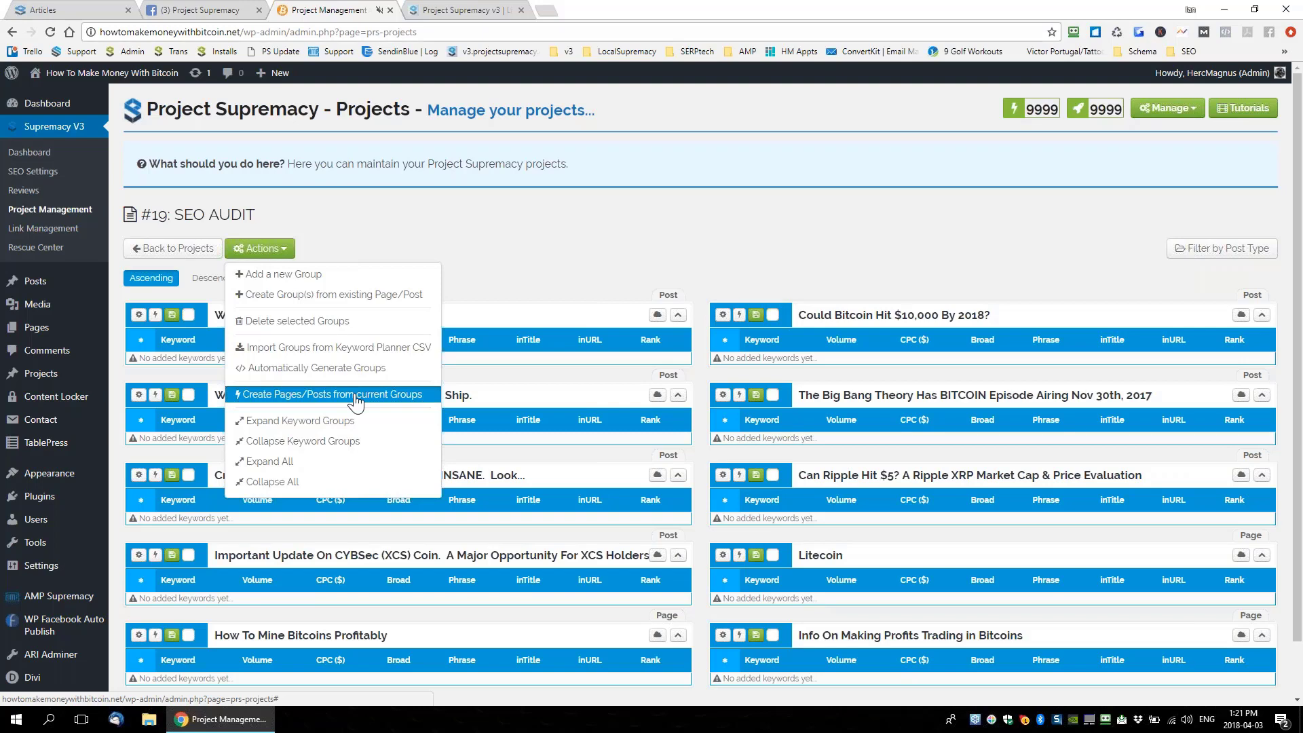
left_click(355, 400)
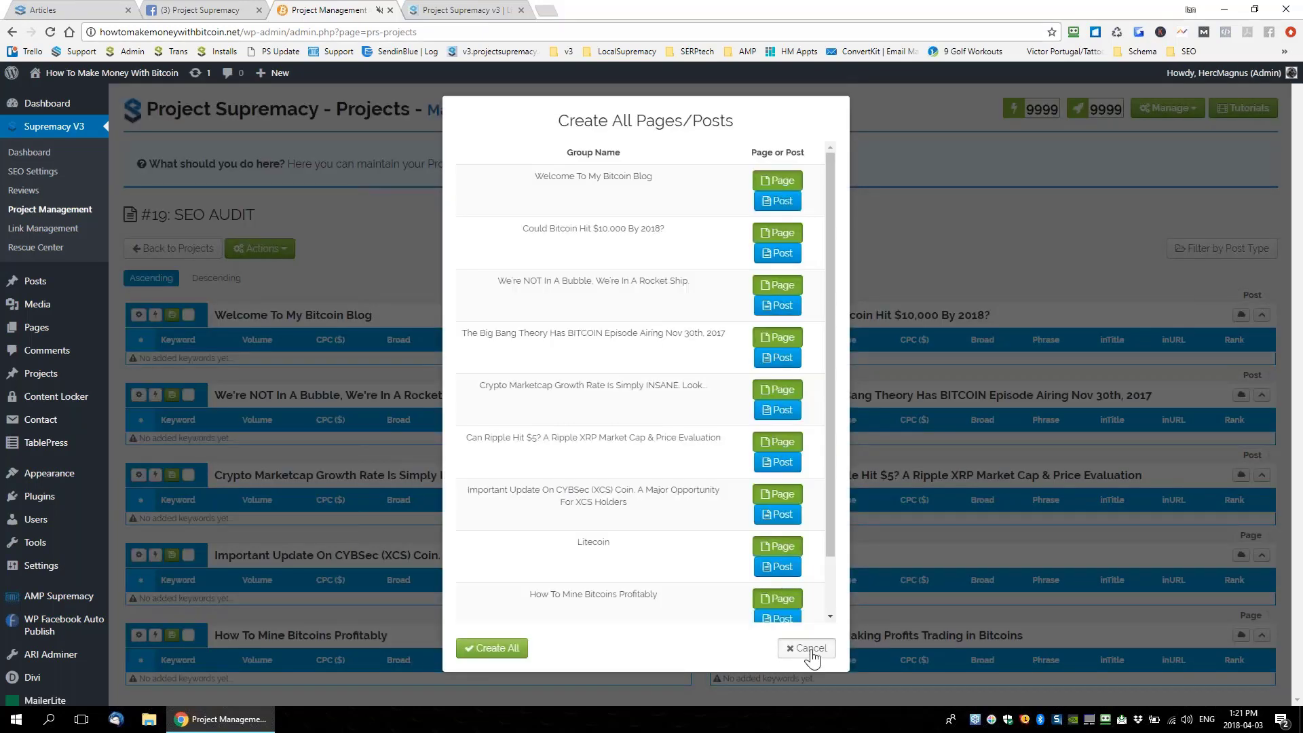
left_click(810, 648)
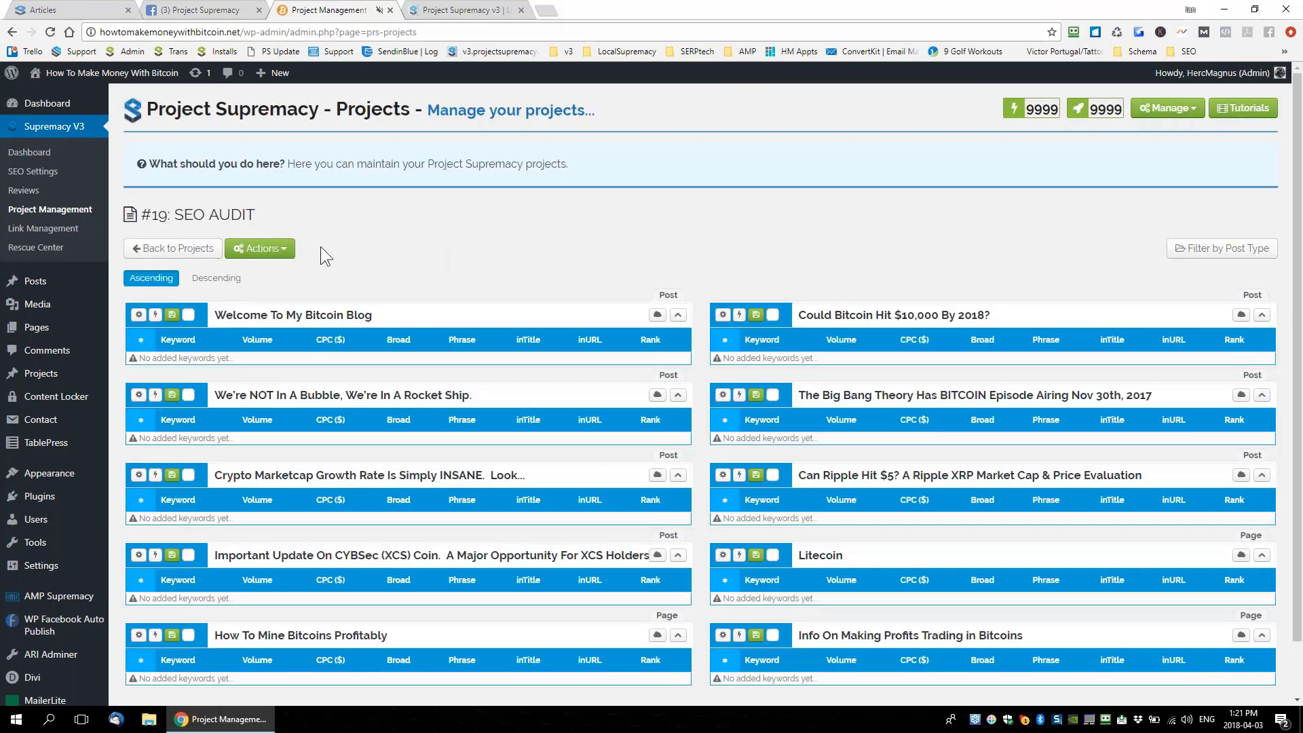
left_click(283, 254)
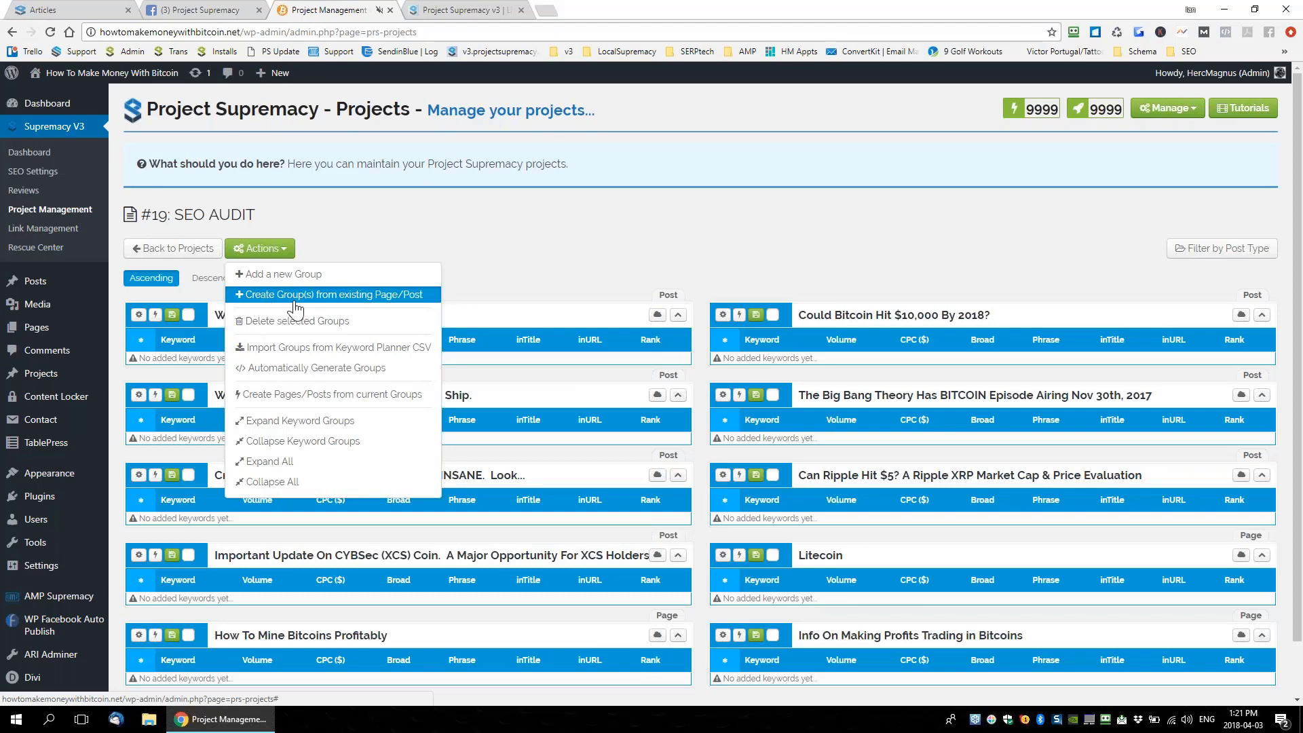
left_click(394, 299)
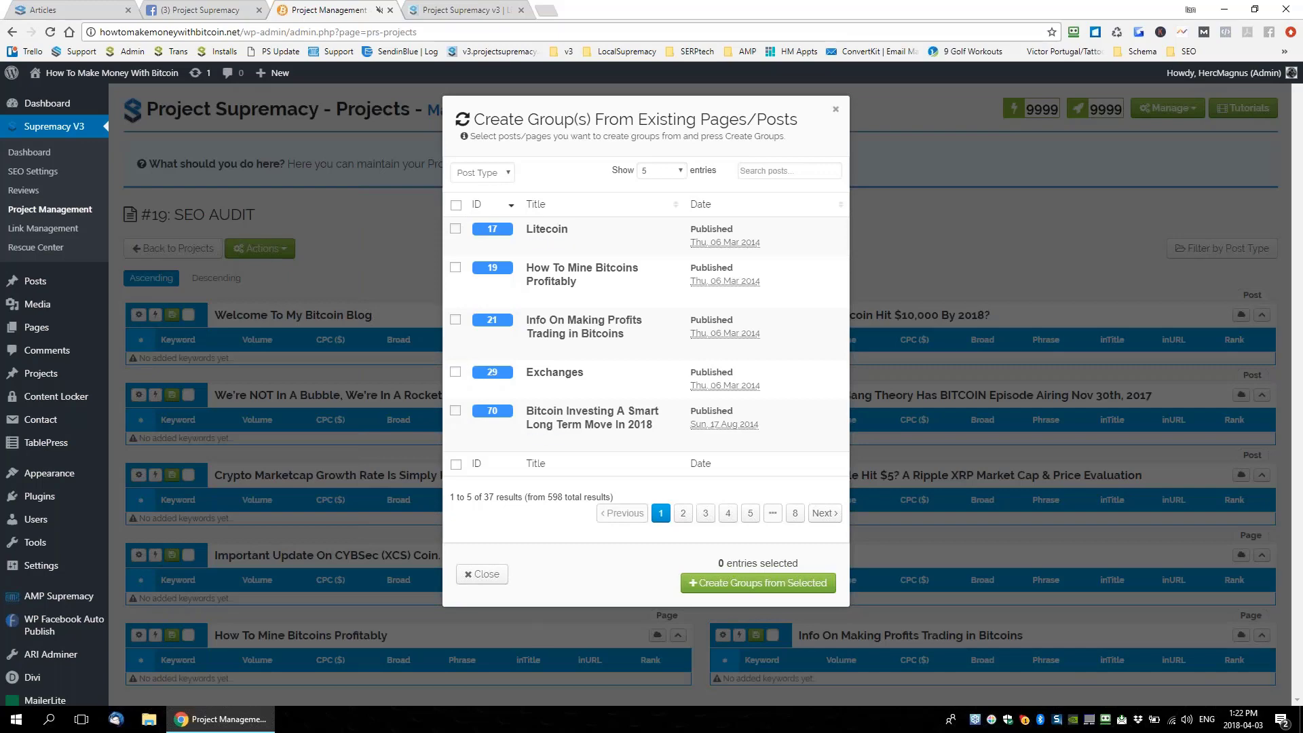
left_click(836, 111)
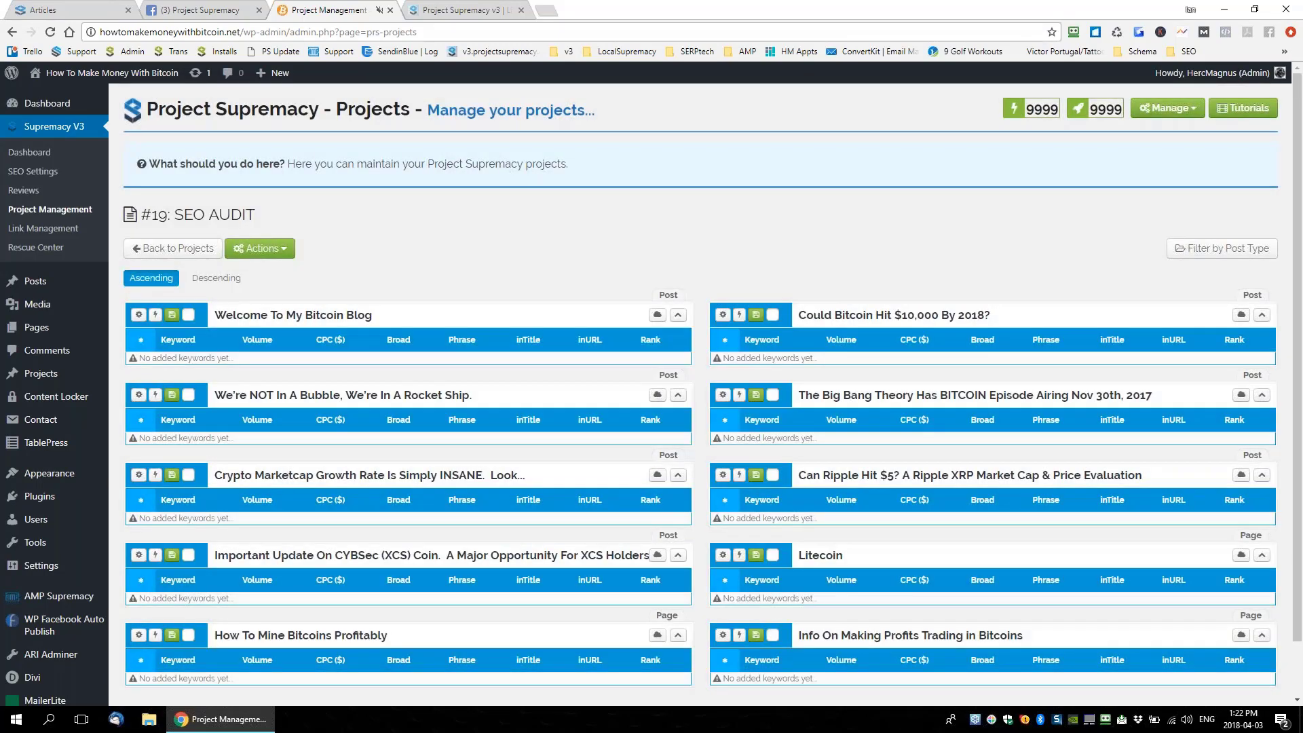
Expand the Welcome To My Bitcoin Blog and Bitcoin $10,000 cards, then use Actions > Expand All
left_click(138, 315)
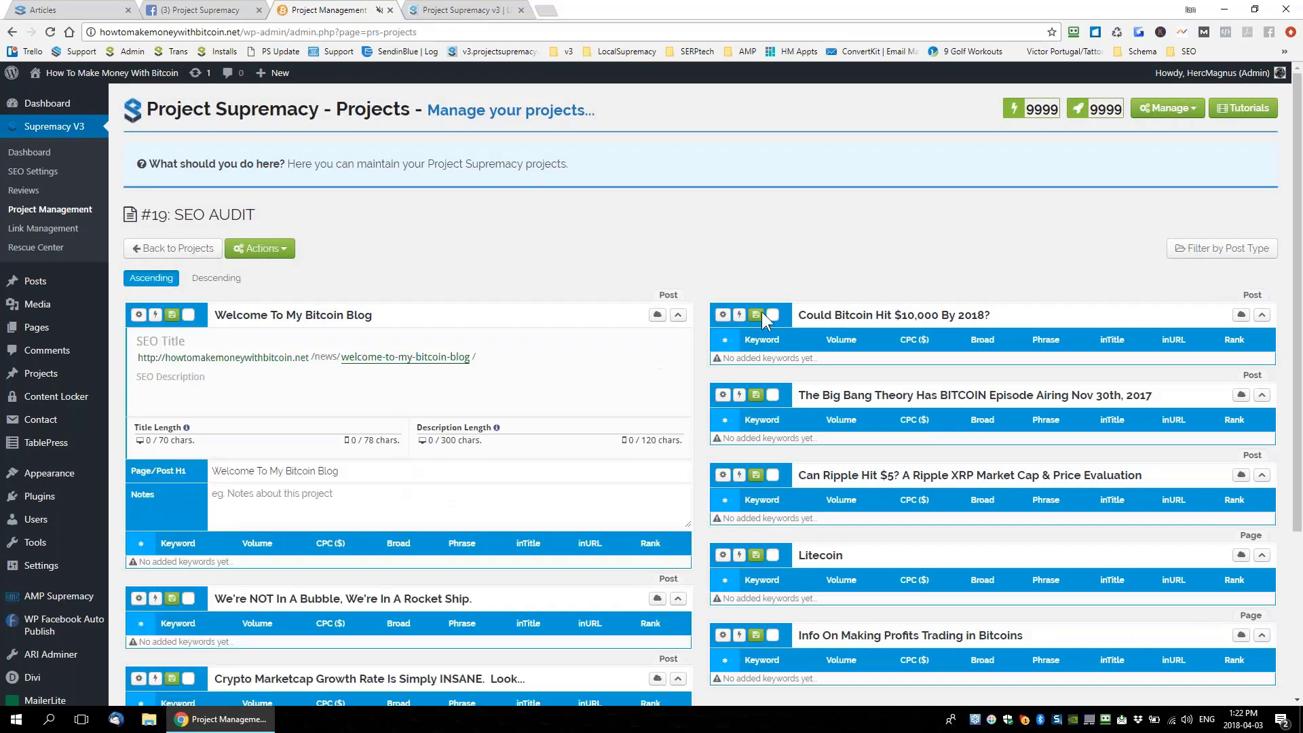
left_click(722, 315)
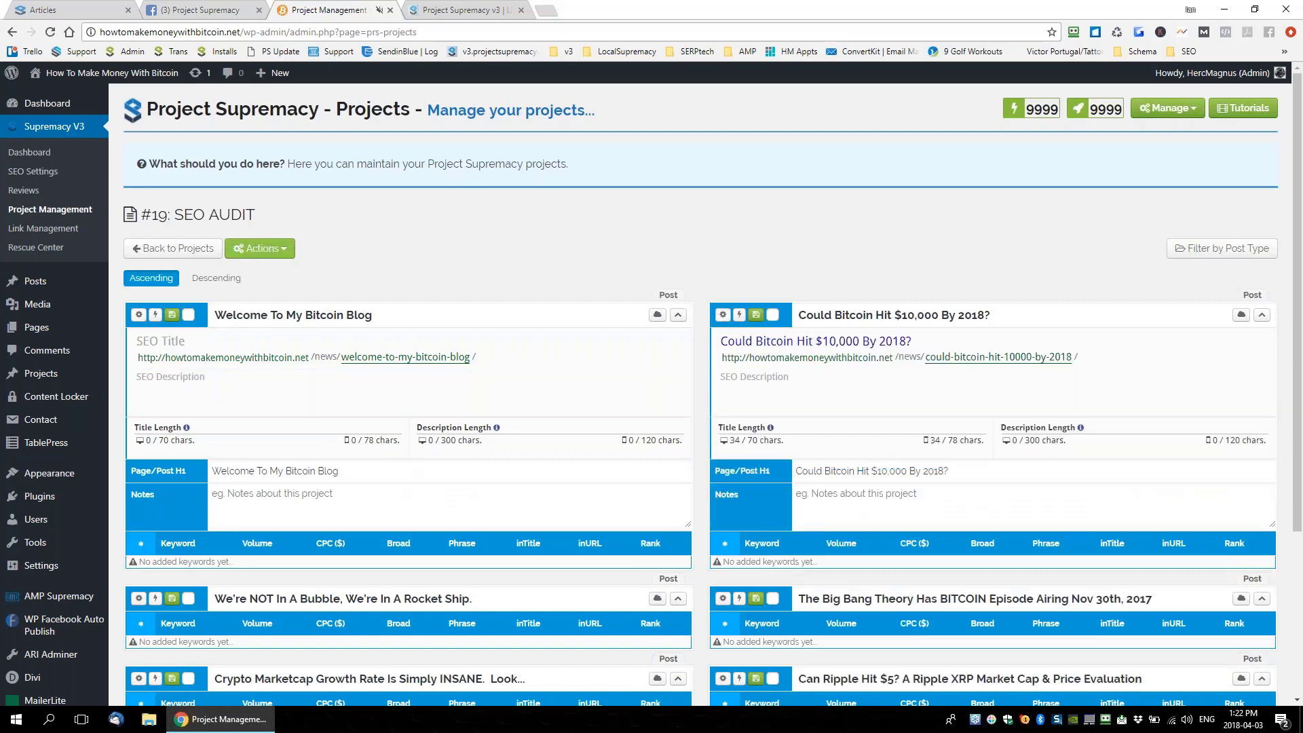
left_click(279, 253)
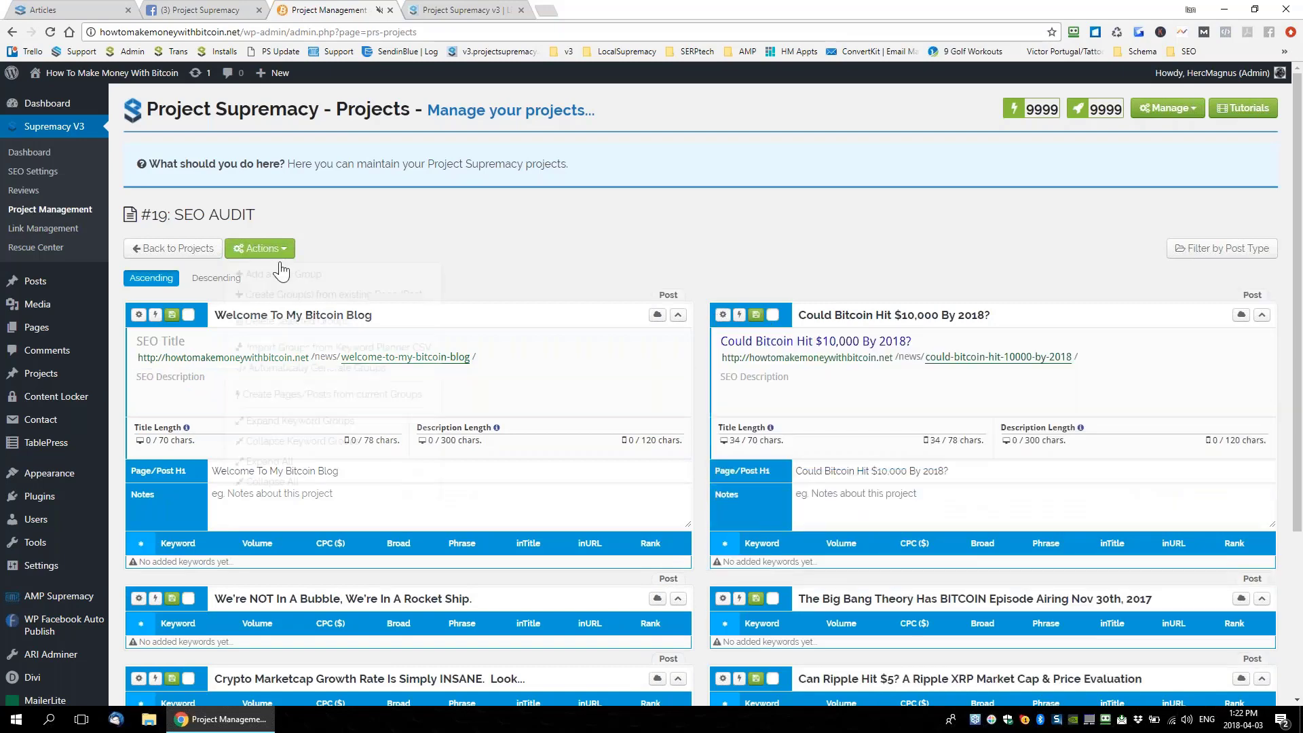
left_click(275, 483)
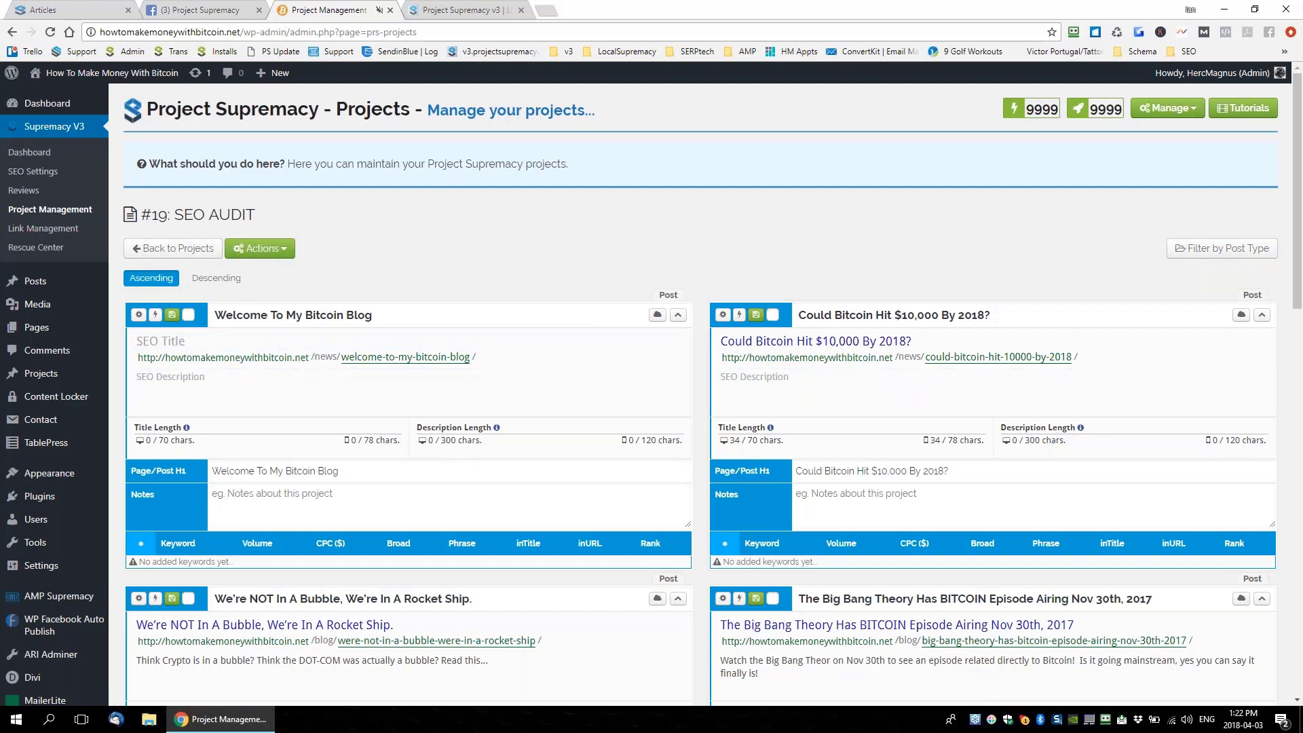
scroll(568, 439, "down", 1)
scroll(569, 439, "down", 5)
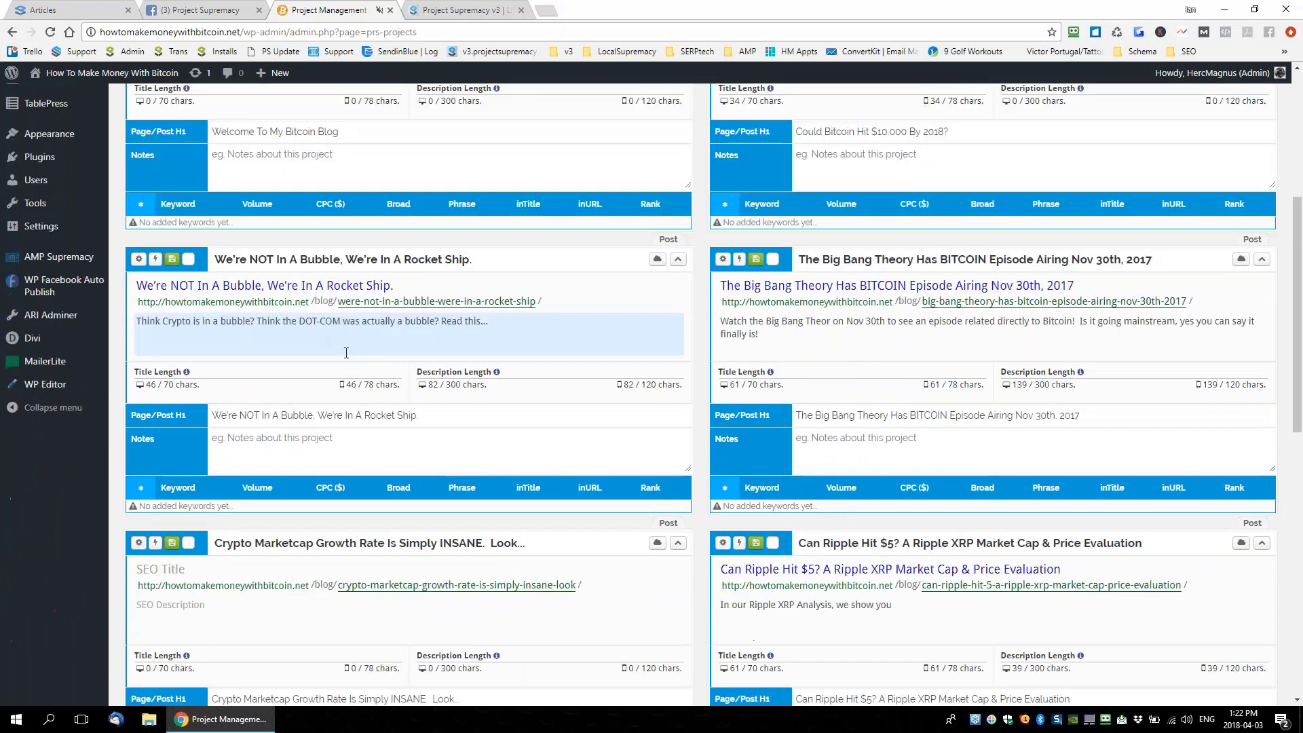
scroll(882, 322, "up", 4)
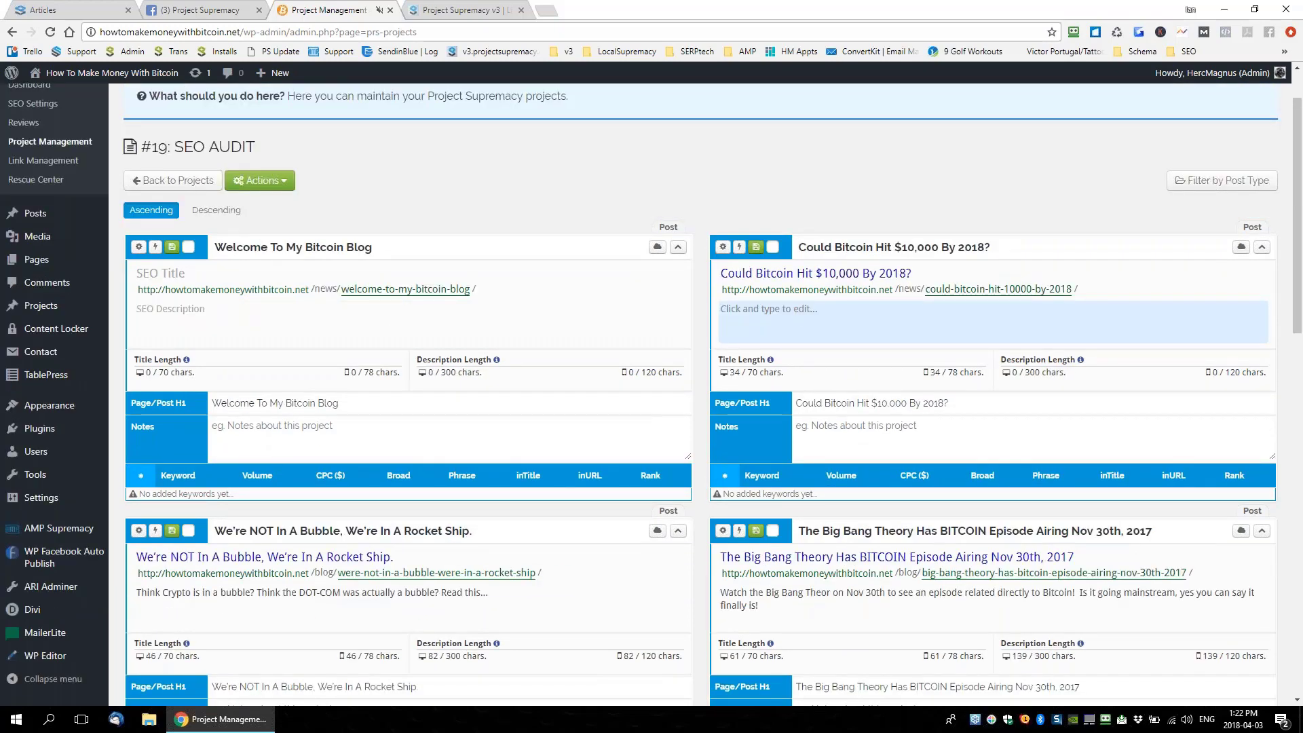
scroll(892, 425, "down", 4)
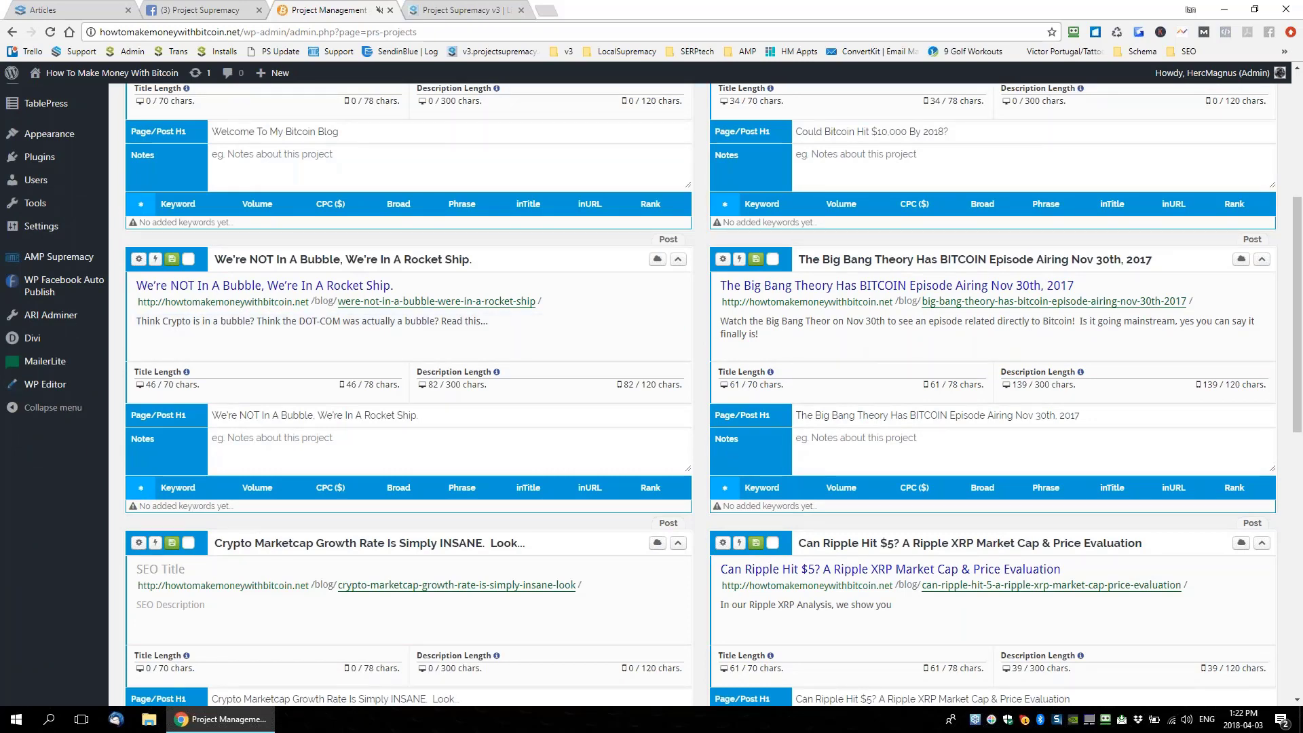
scroll(381, 334, "up", 4)
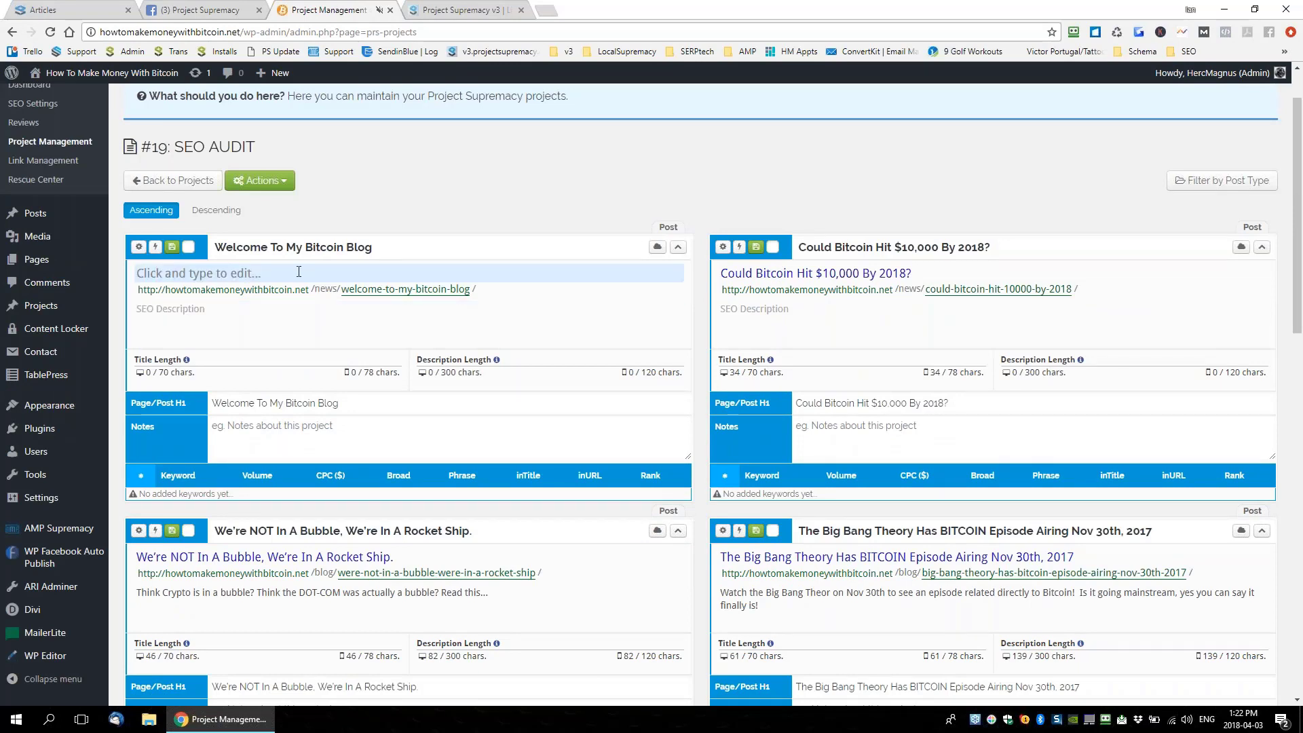
Enter 'Here' as a test SEO title, then delete it again
type("Here")
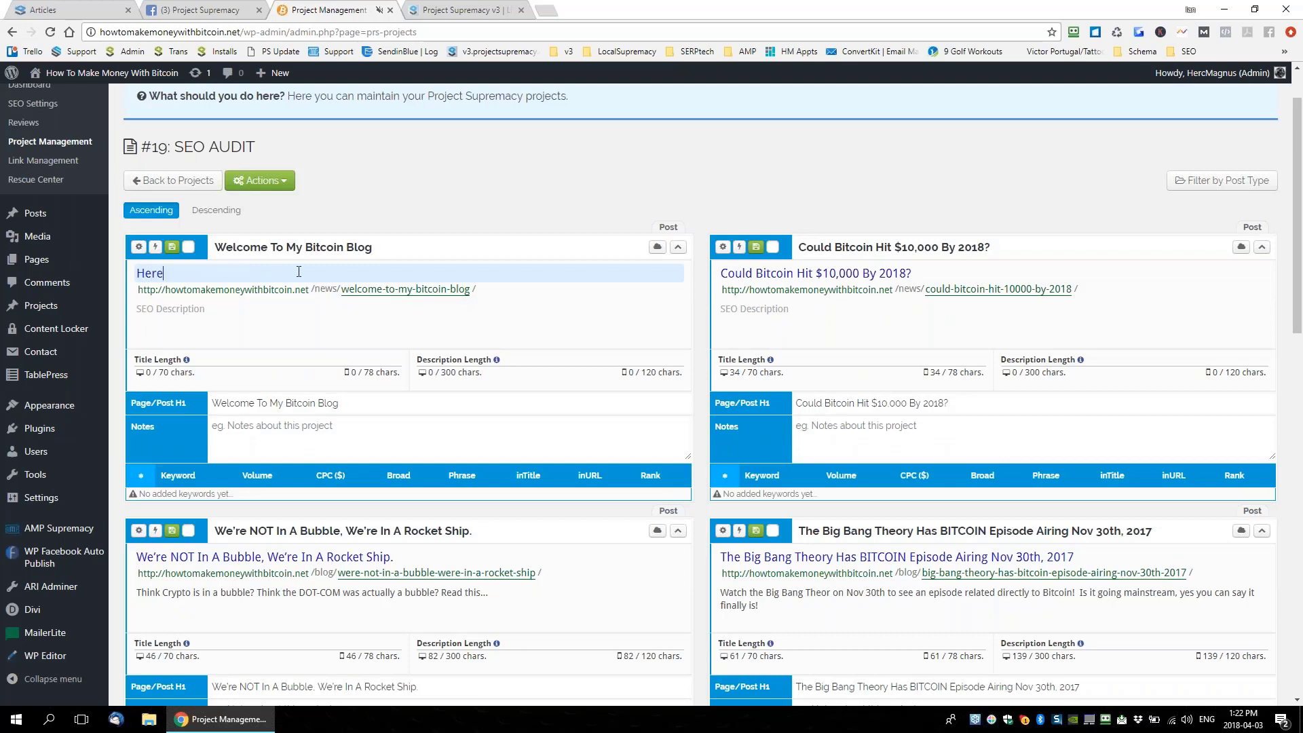
left_click_drag(261, 248, 216, 247)
left_click_drag(165, 273, 111, 271)
key("BackSpace")
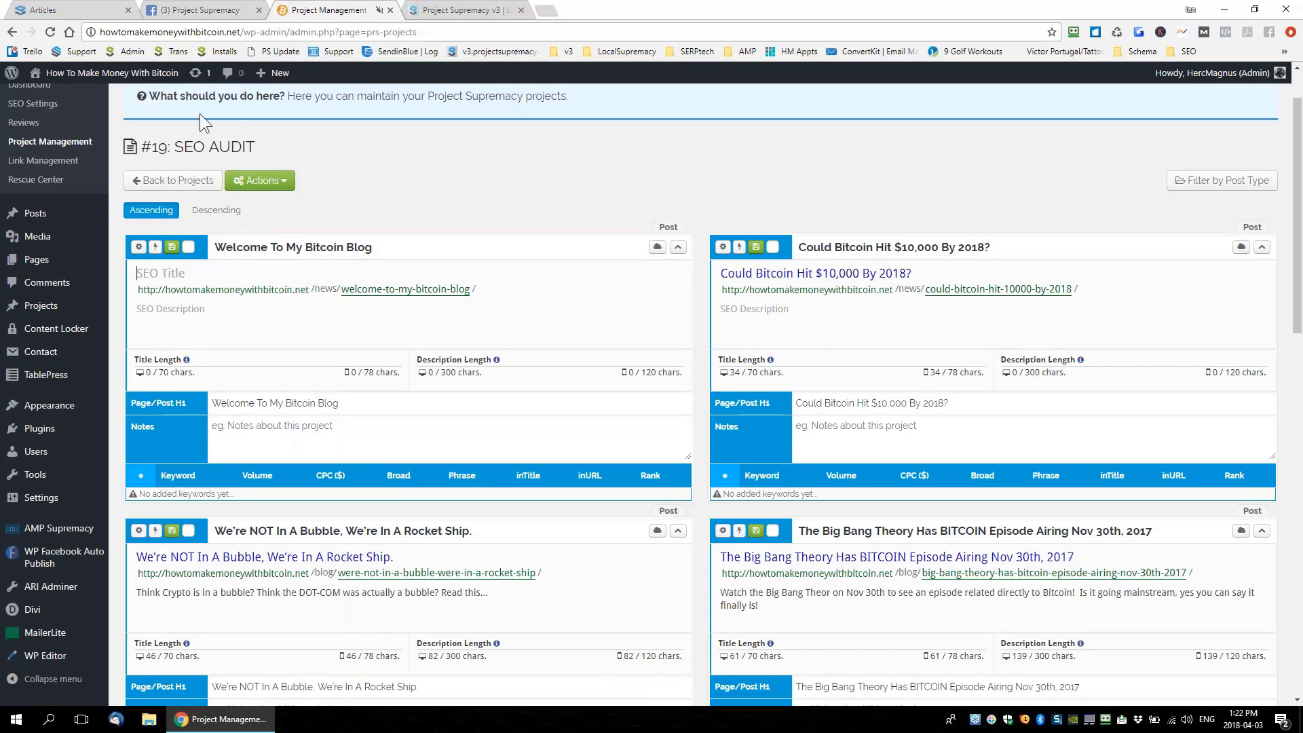
On the webinars page, filter the replays table by searching 'Project Man'
left_click(459, 12)
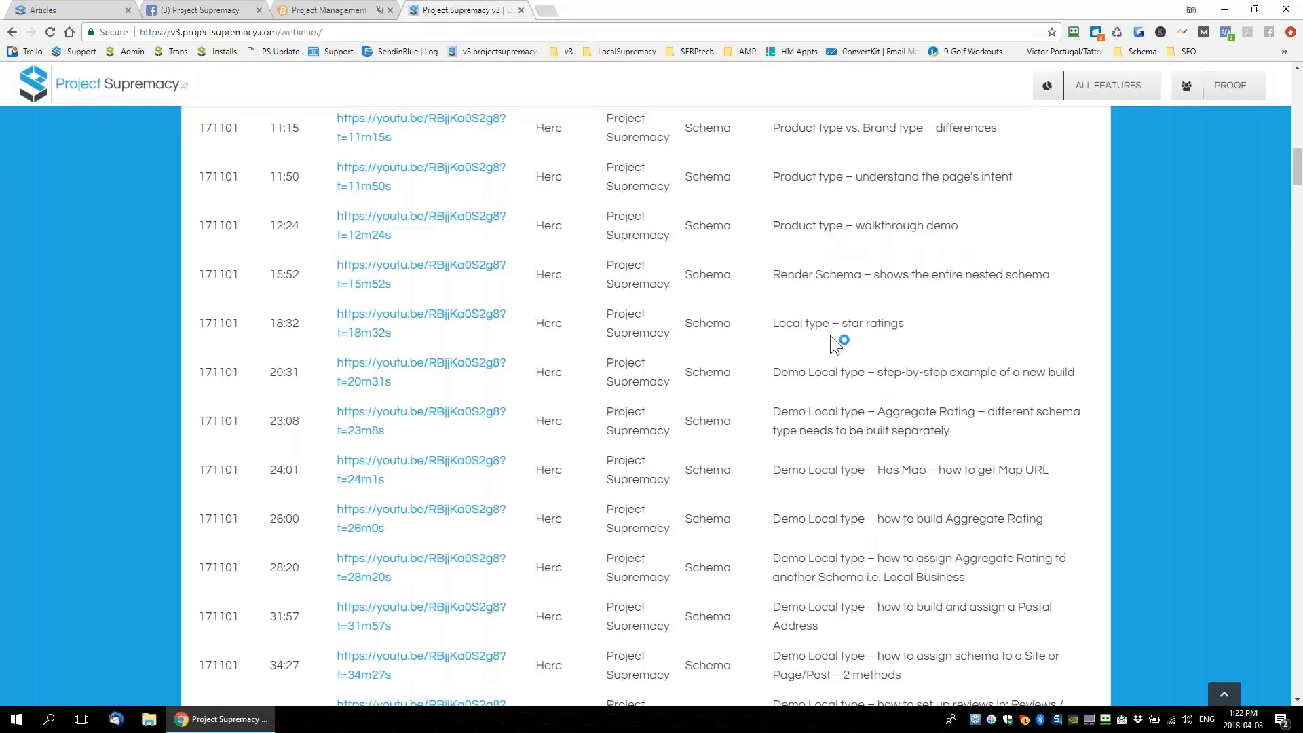
scroll(830, 335, "up", 10)
scroll(1015, 464, "down", 2)
scroll(1015, 464, "up", 6)
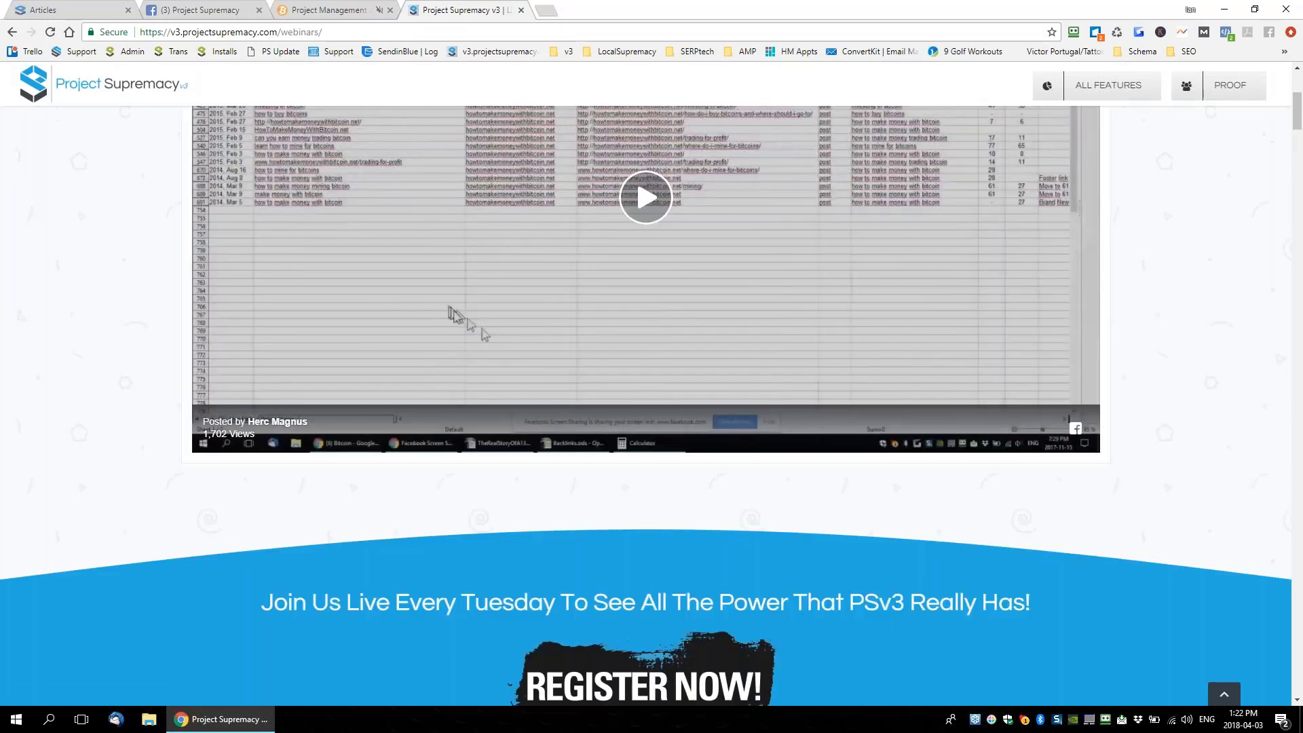
scroll(1016, 464, "down", 5)
scroll(1015, 466, "down", 1)
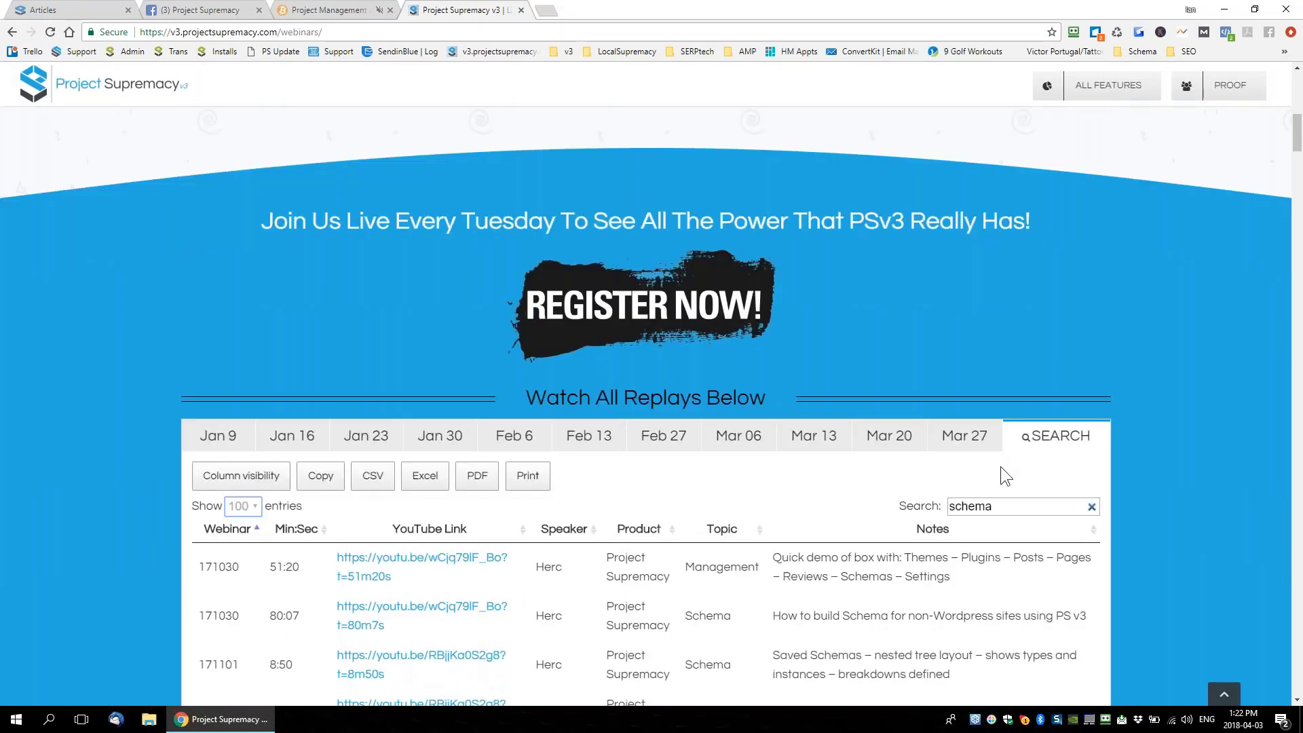
scroll(1001, 467, "up", 7)
scroll(996, 475, "down", 7)
left_click_drag(1000, 527, 906, 528)
type("Project")
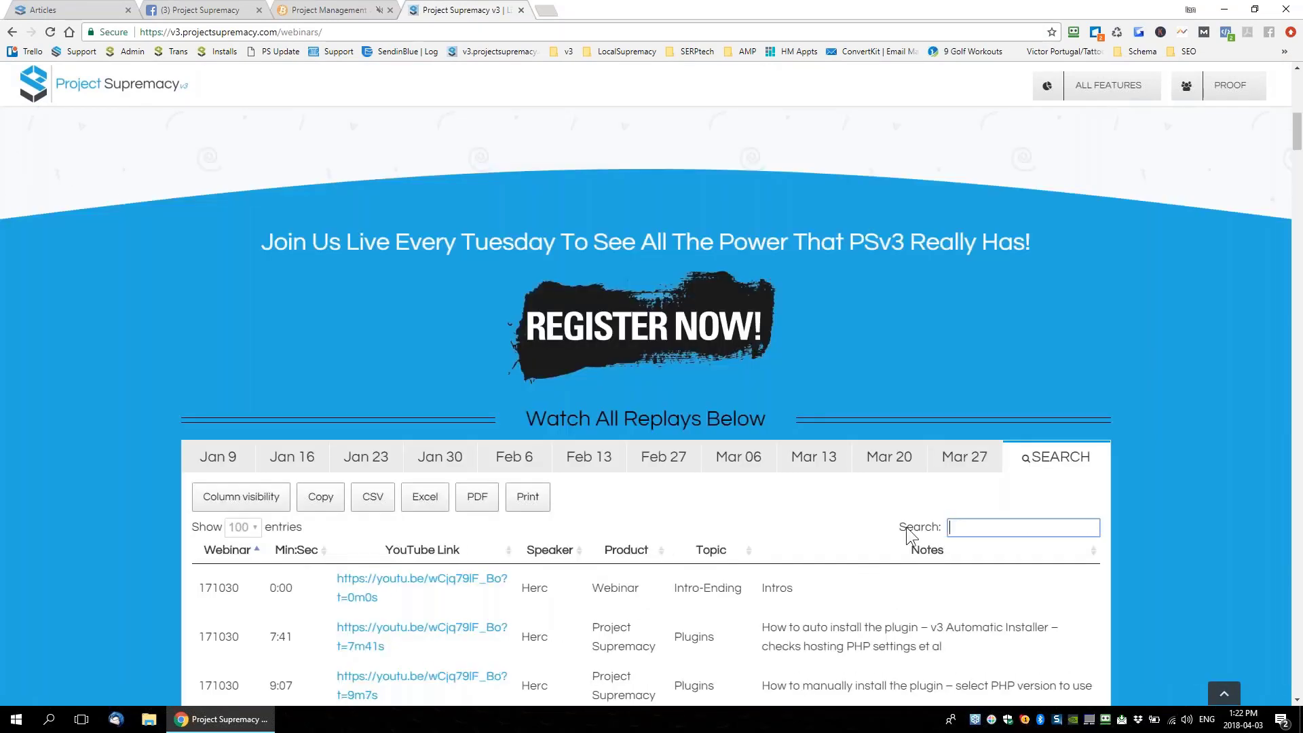
type(" Mena")
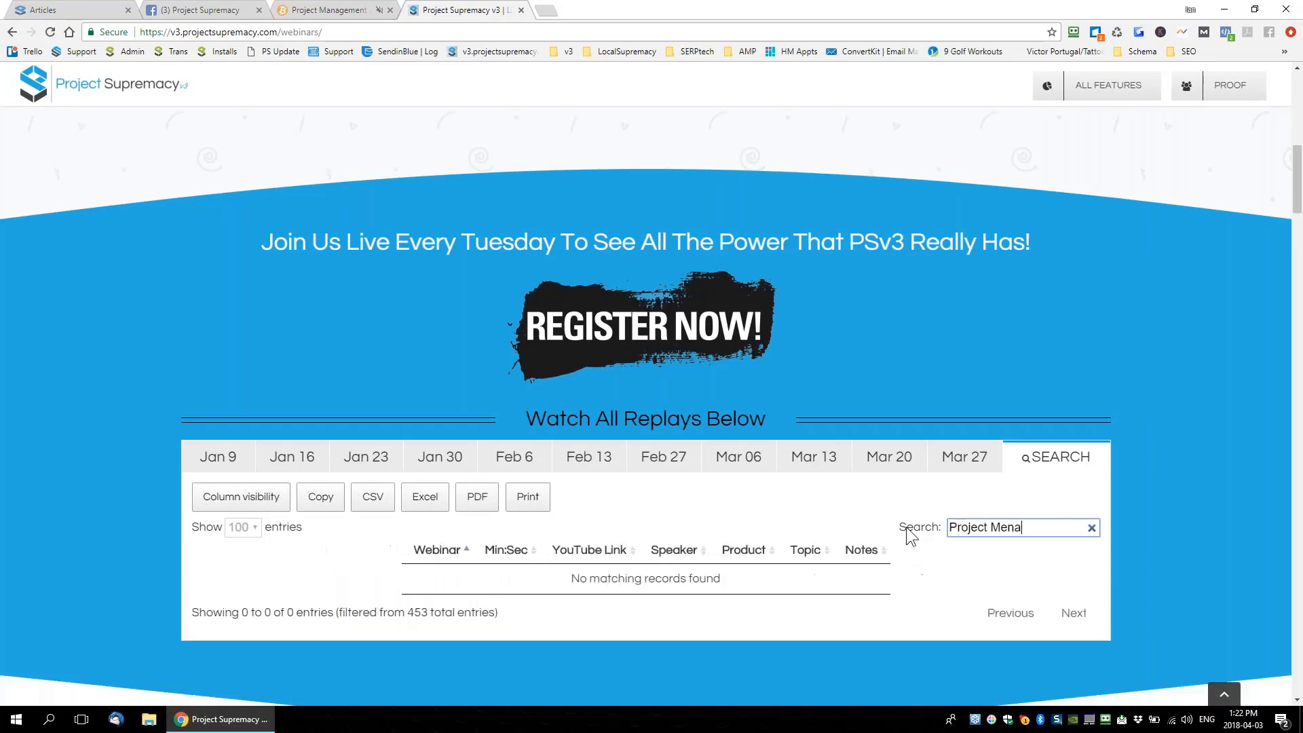
key("BackSpace")
key("BackSpace")
key("BackSpace")
type("an")
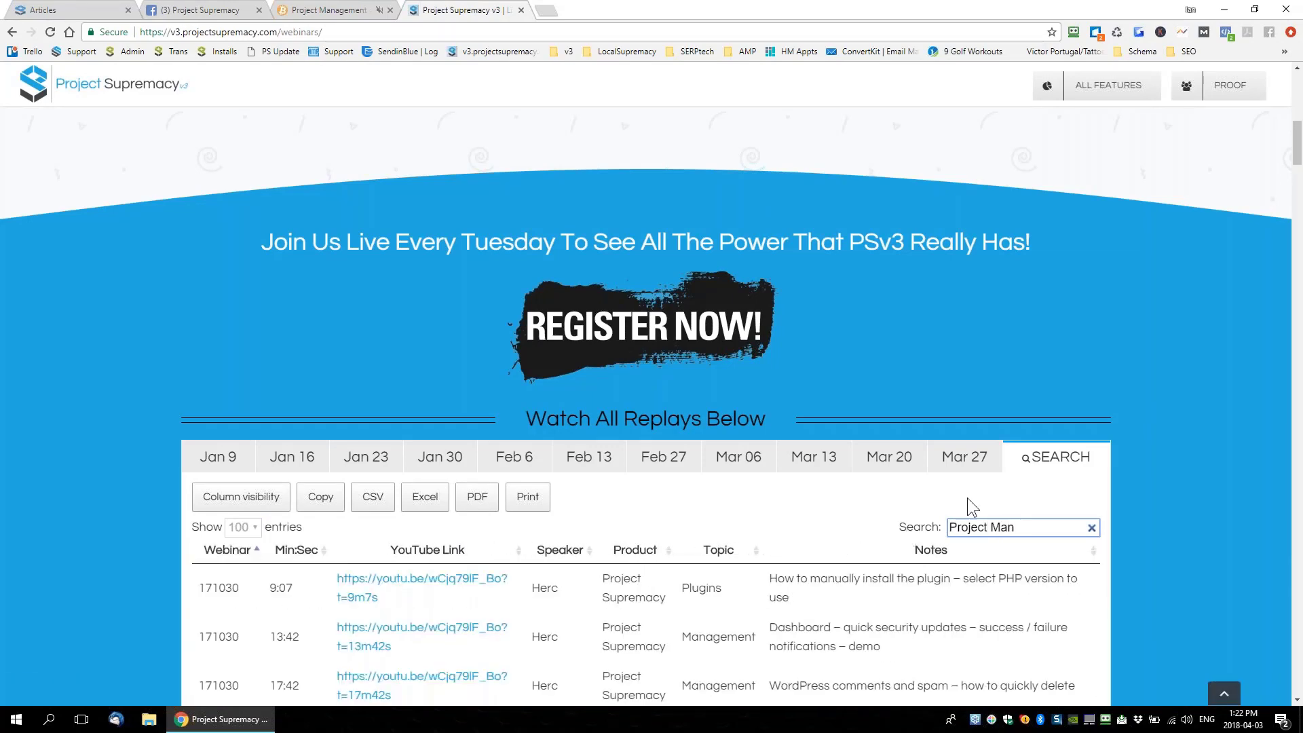
Scroll to the filtered Management replay rows and click the PDF export button
scroll(967, 498, "down", 4)
left_click_drag(764, 365, 885, 511)
left_click(899, 495)
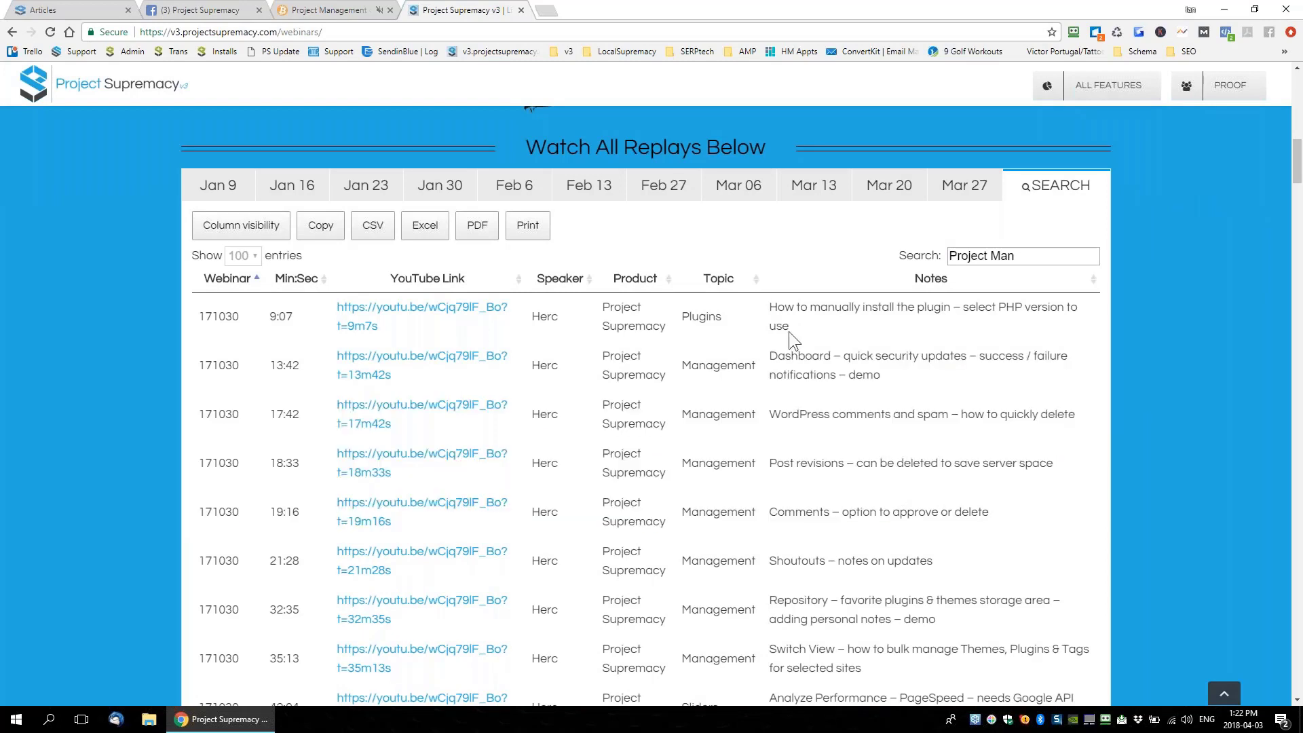
left_click(486, 231)
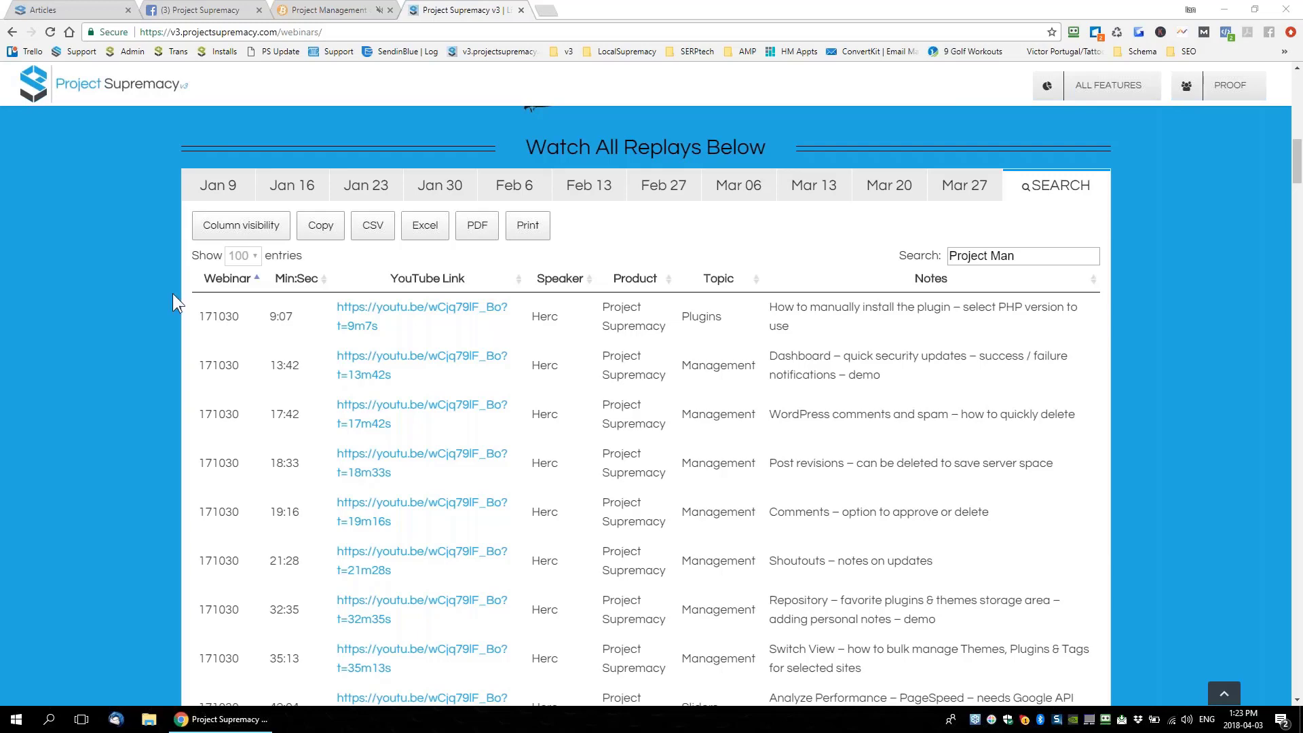
Close the Project Supremacy v3 webinar replays browser tab
left_click(521, 10)
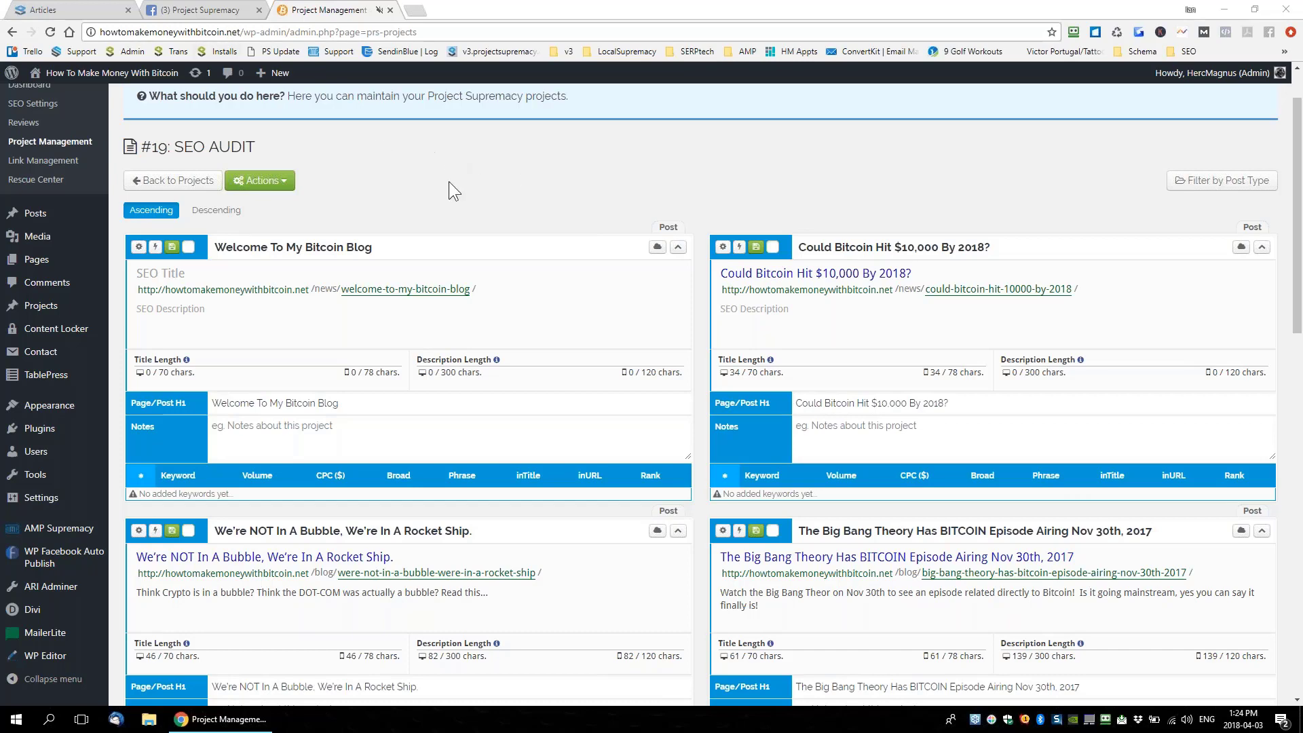
In the Rank Tracker, search 'howtomake' and copy the keyword '1 btc to usd'
left_click(95, 8)
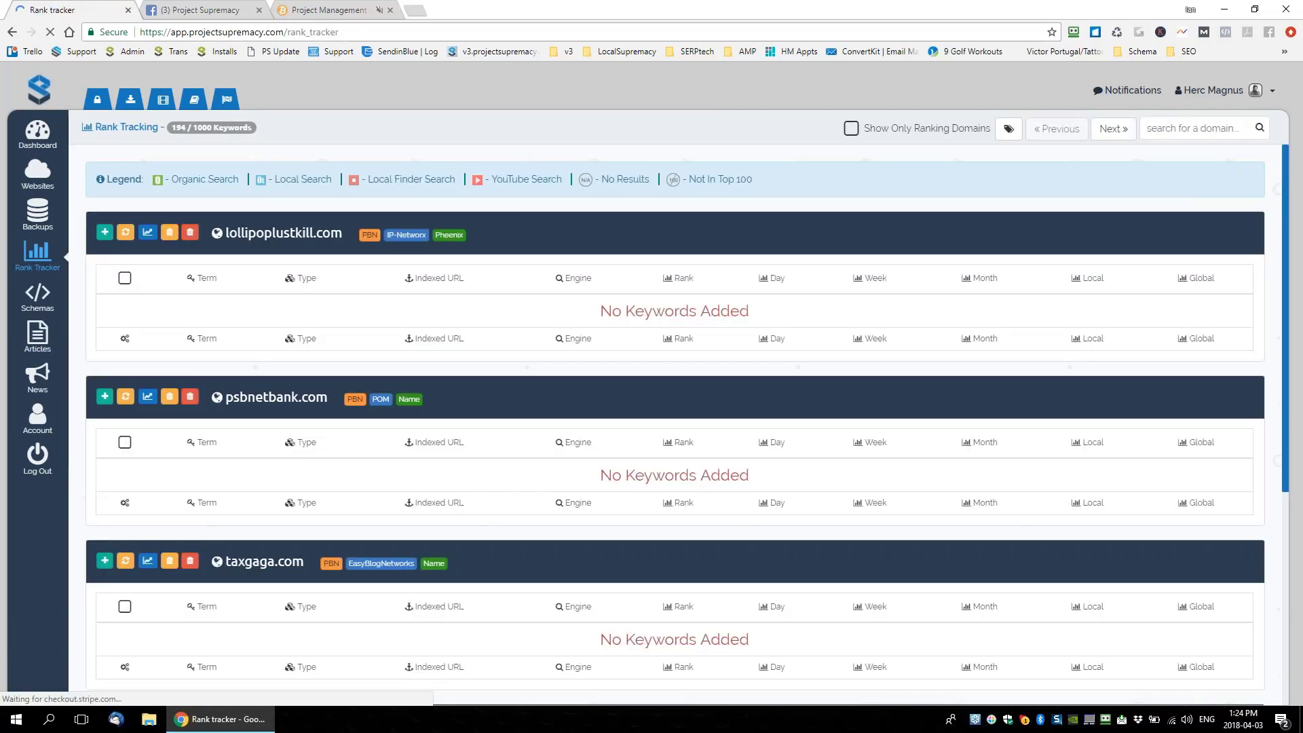
left_click(1176, 129)
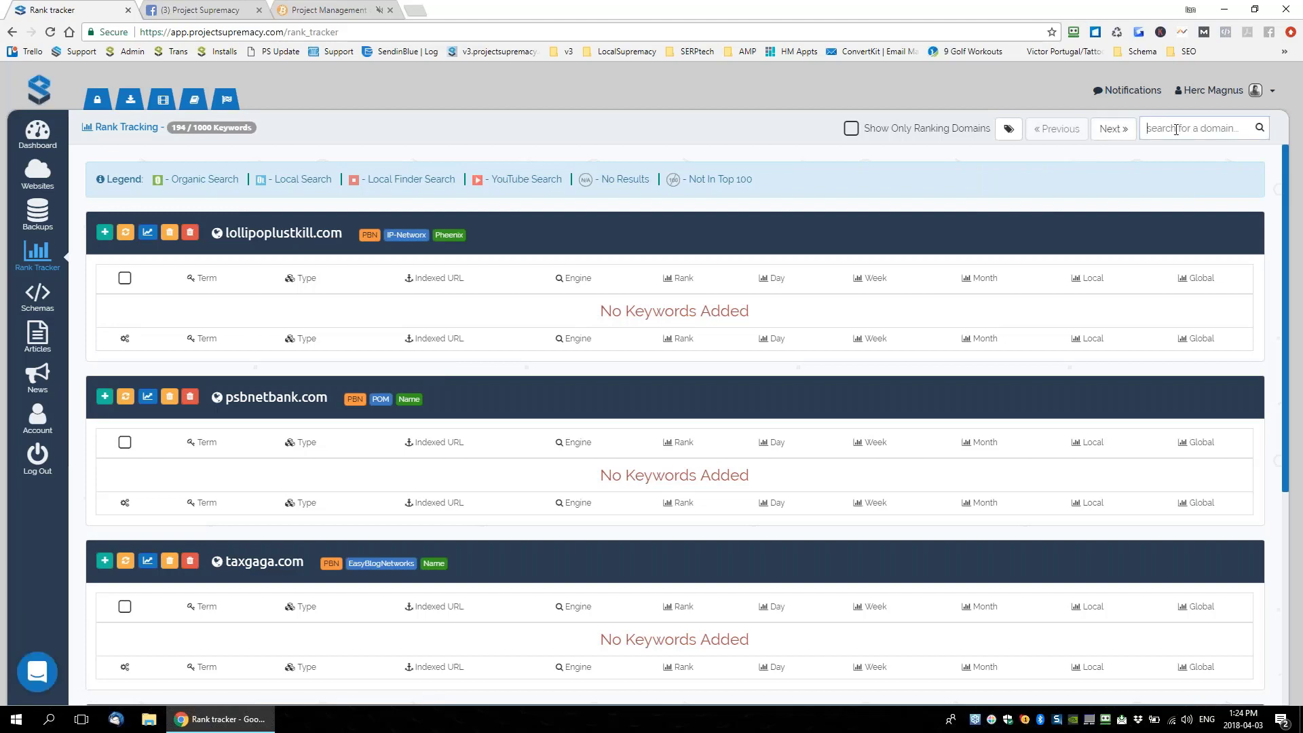
type("howtomake")
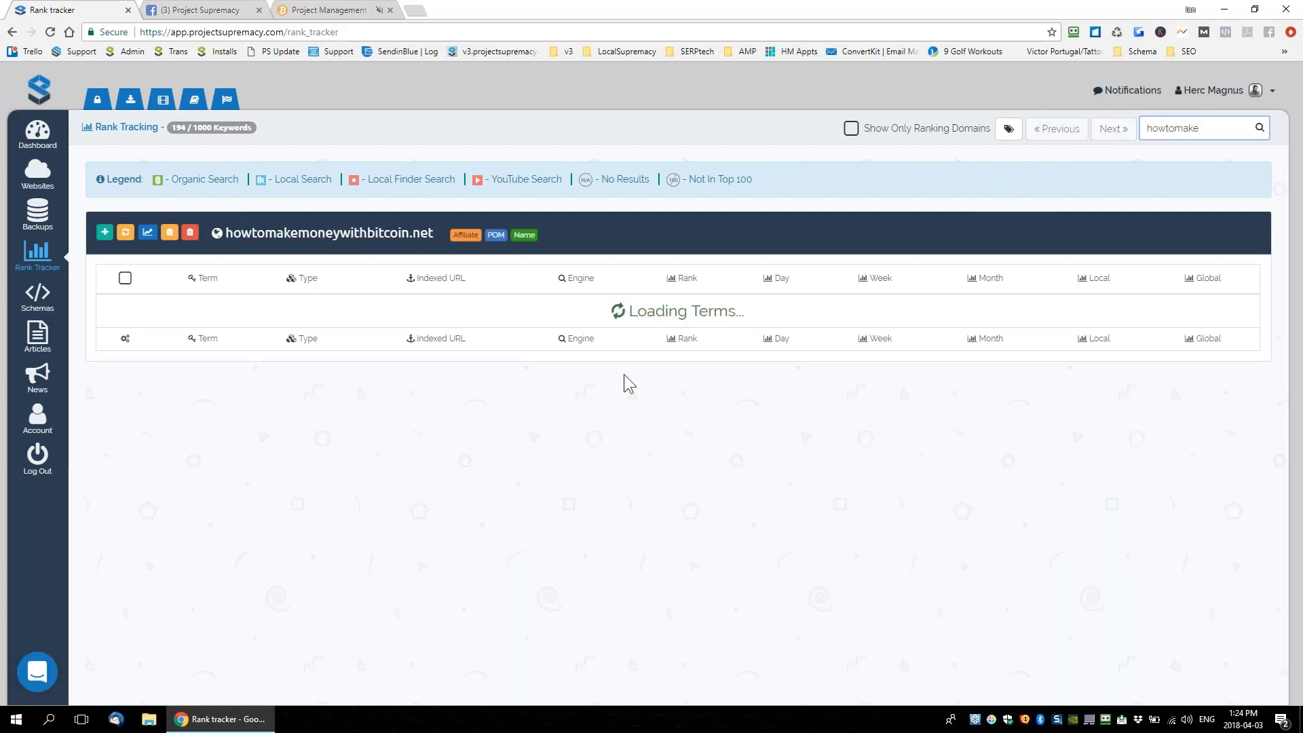
left_click_drag(245, 348, 148, 339)
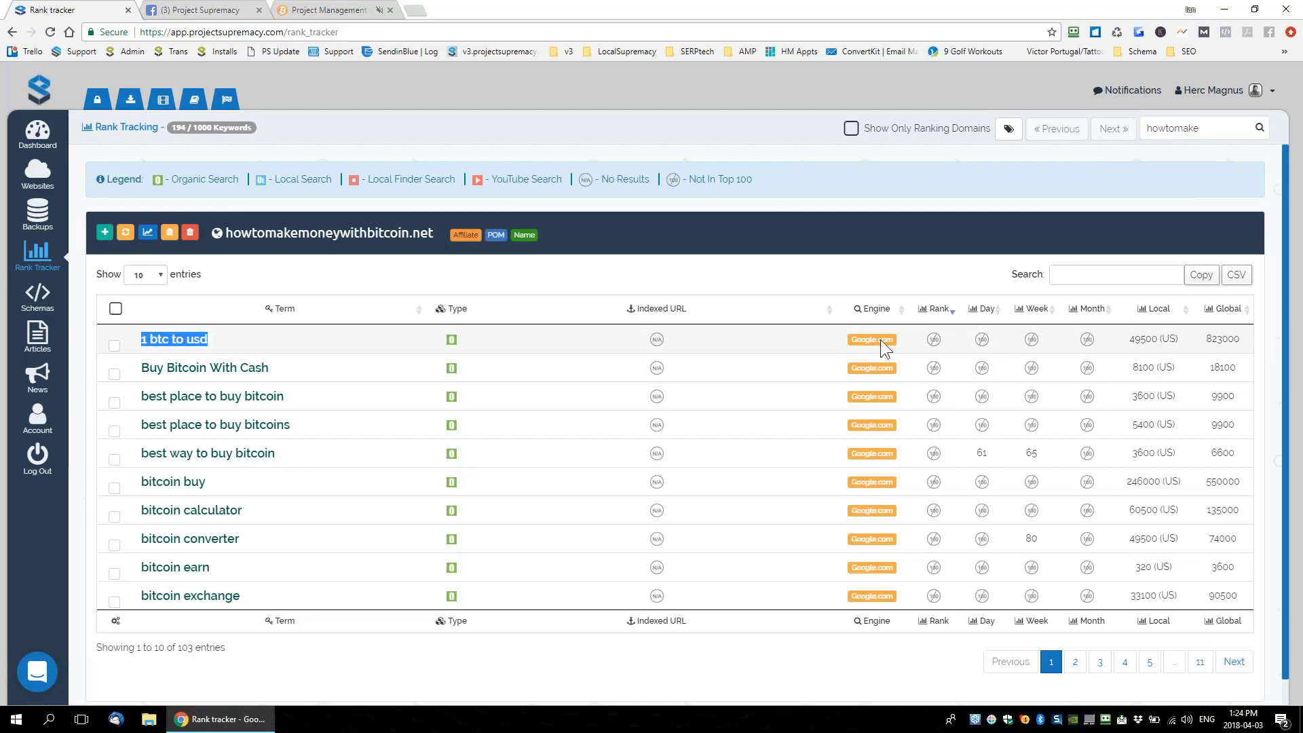
Add '1 btc to usd' as a tracked keyword on Google.ca
left_click(104, 234)
left_click(439, 347)
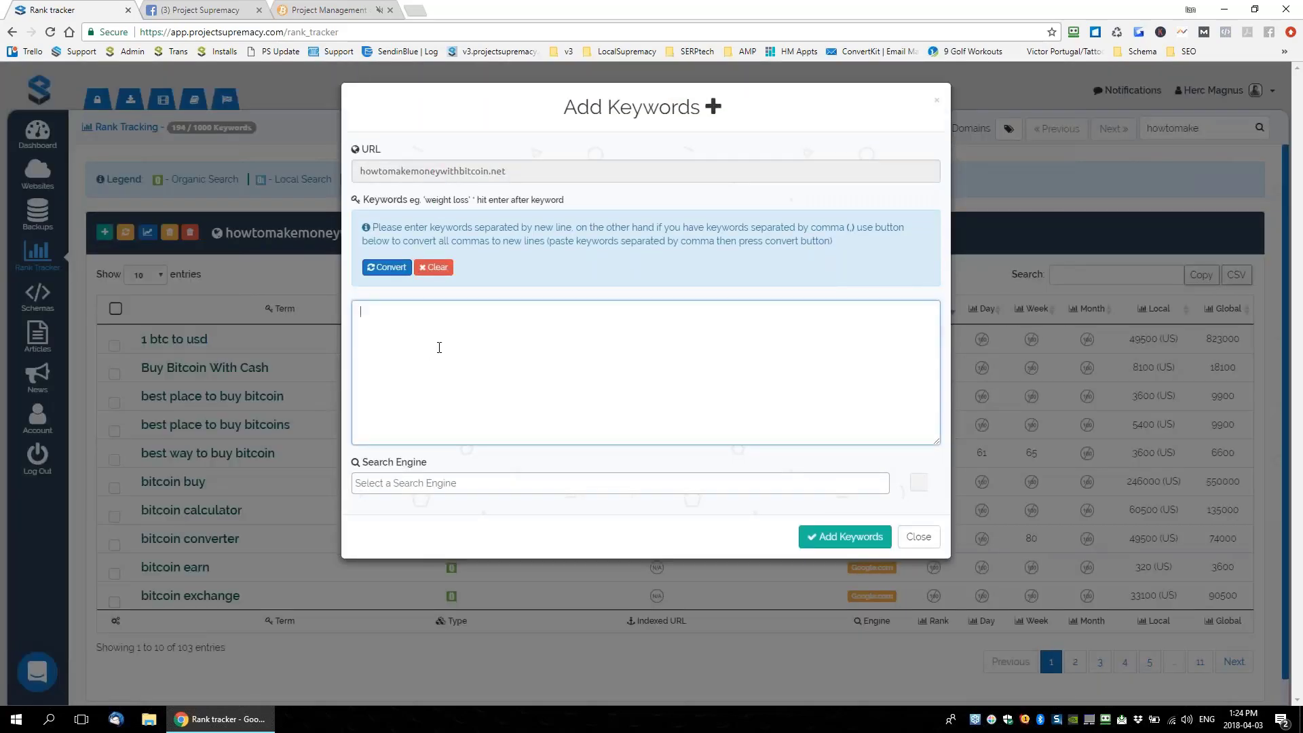
type("1 btc to usd")
left_click(453, 483)
type("Google")
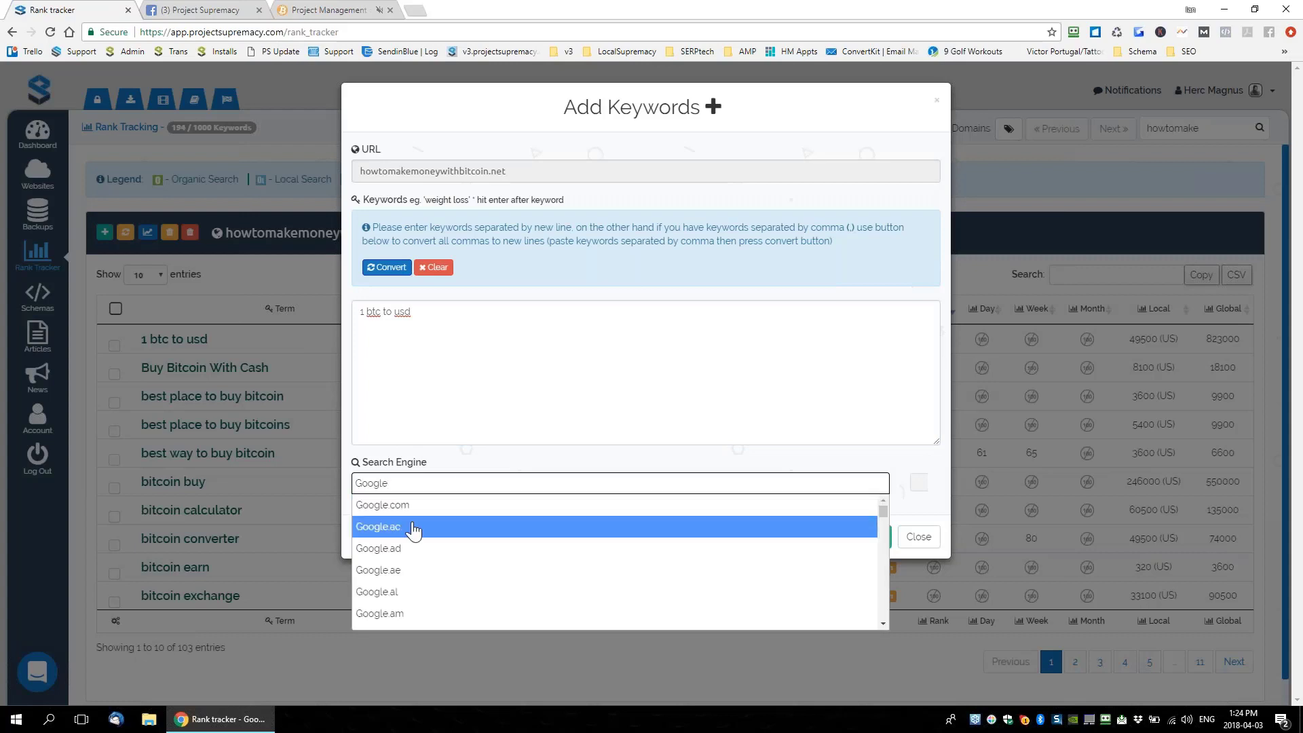
type(".ca")
left_click(380, 508)
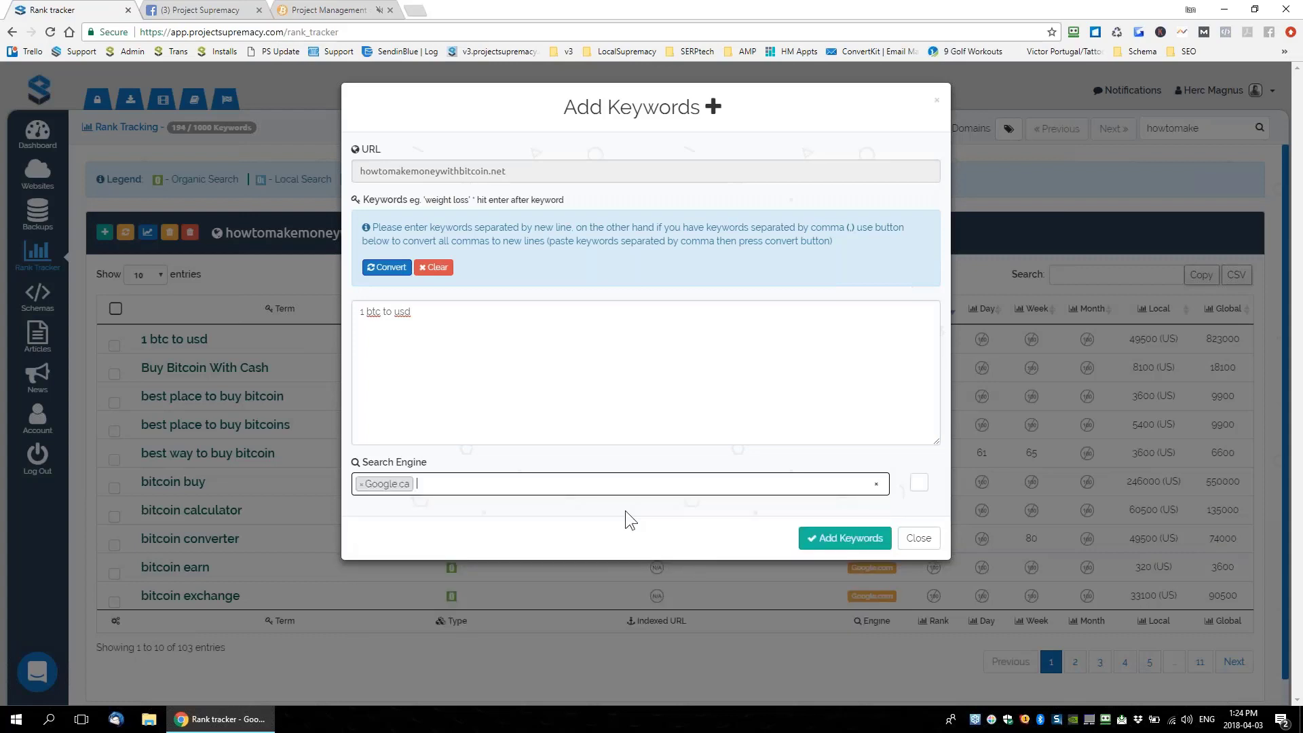
left_click(840, 535)
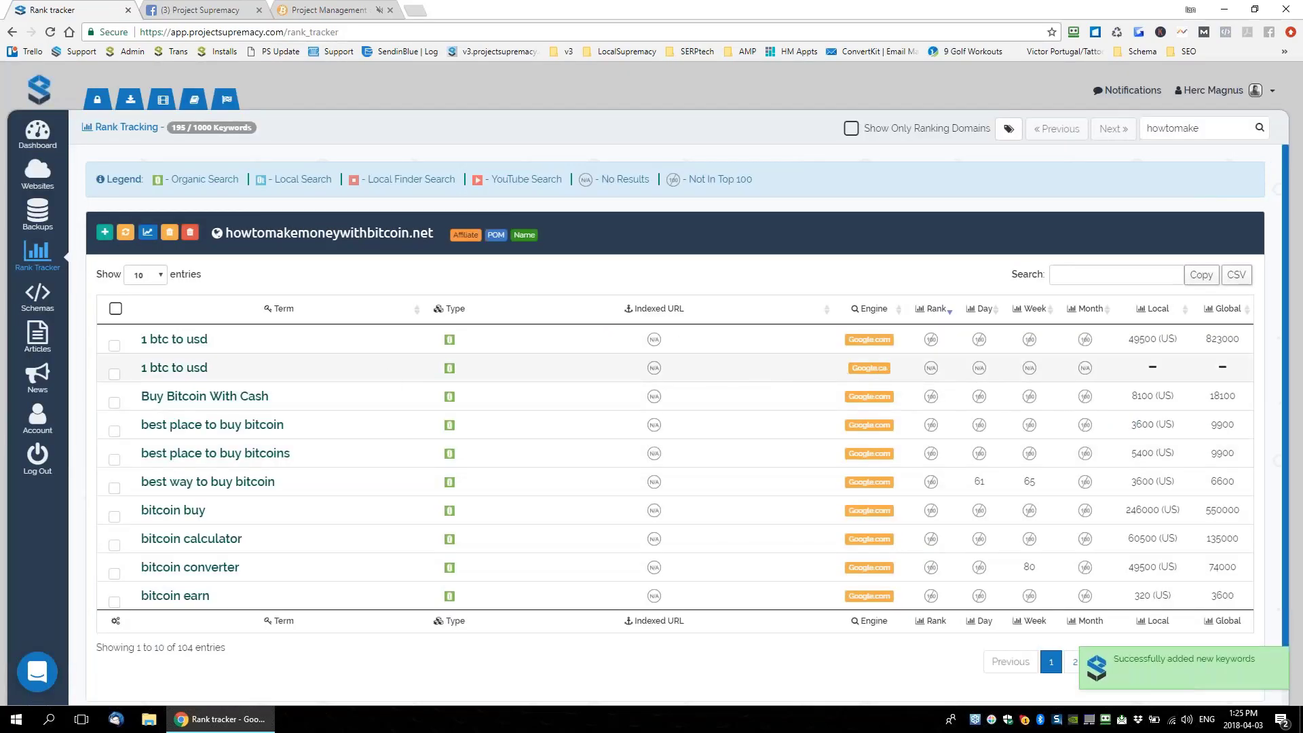
left_click_drag(140, 339, 141, 368)
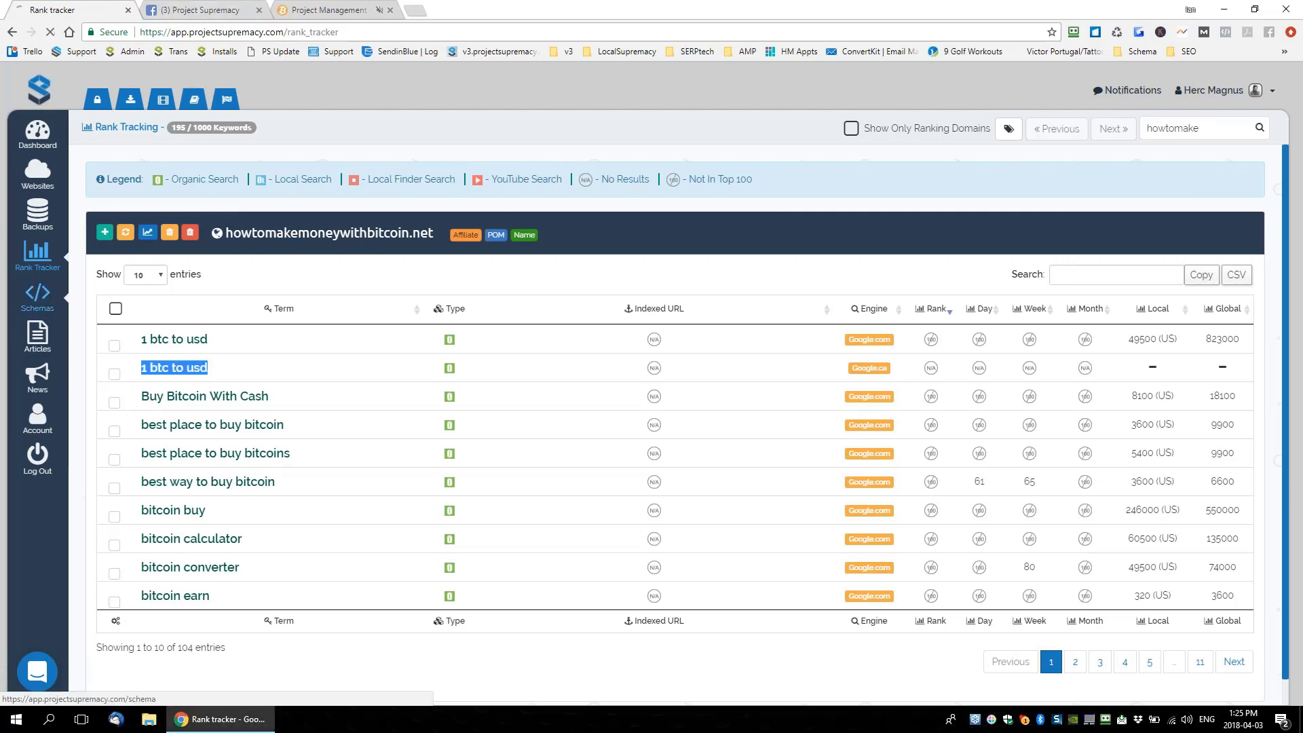
Open Schemas from the sidebar and scroll down to the Saved Schemas tree
left_click(37, 296)
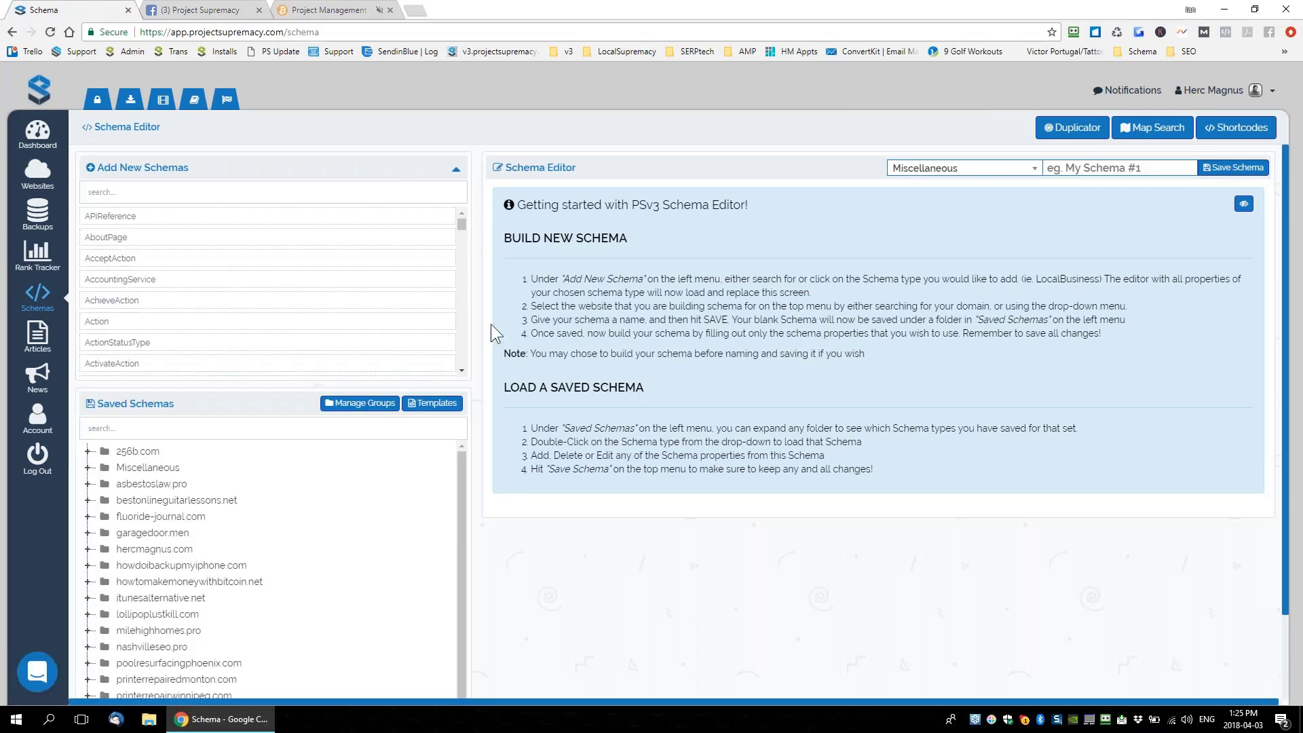
scroll(491, 324, "down", 1)
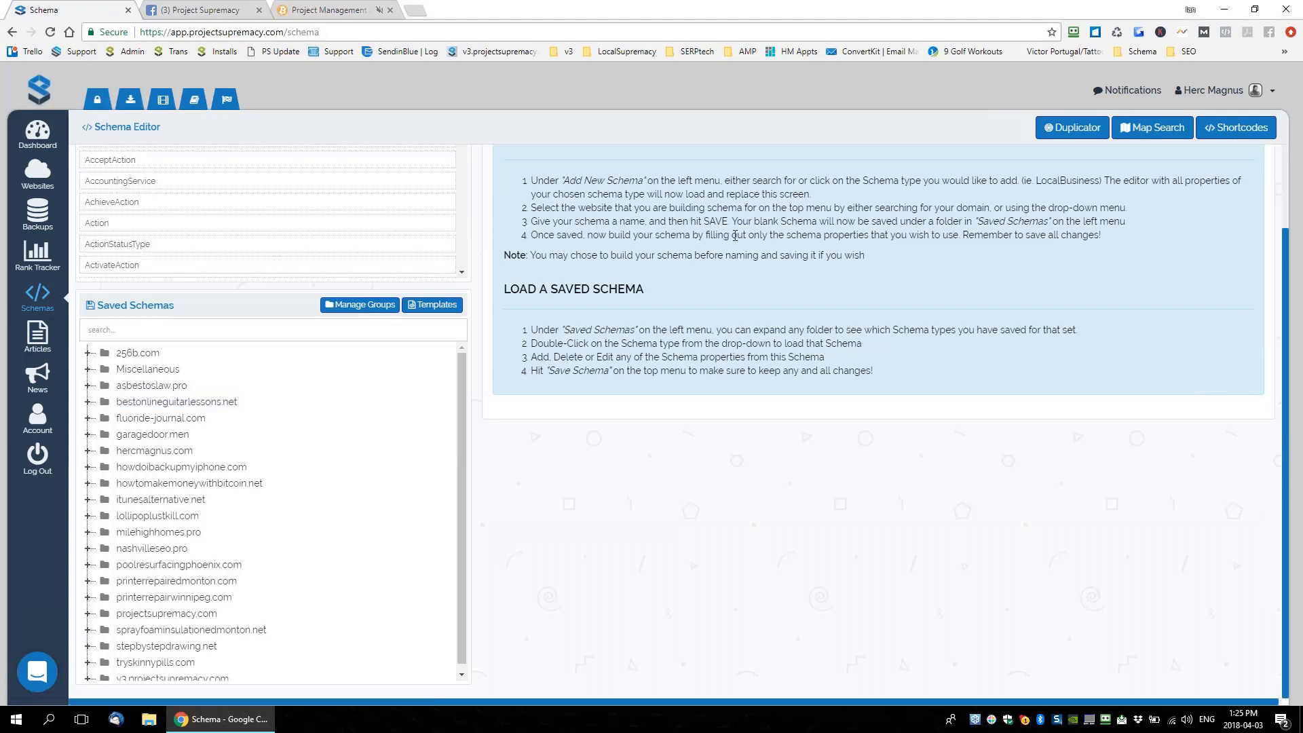
Expand asbestoslaw.pro > LocalBusiness and load the ALP HomePage schema
left_click(87, 386)
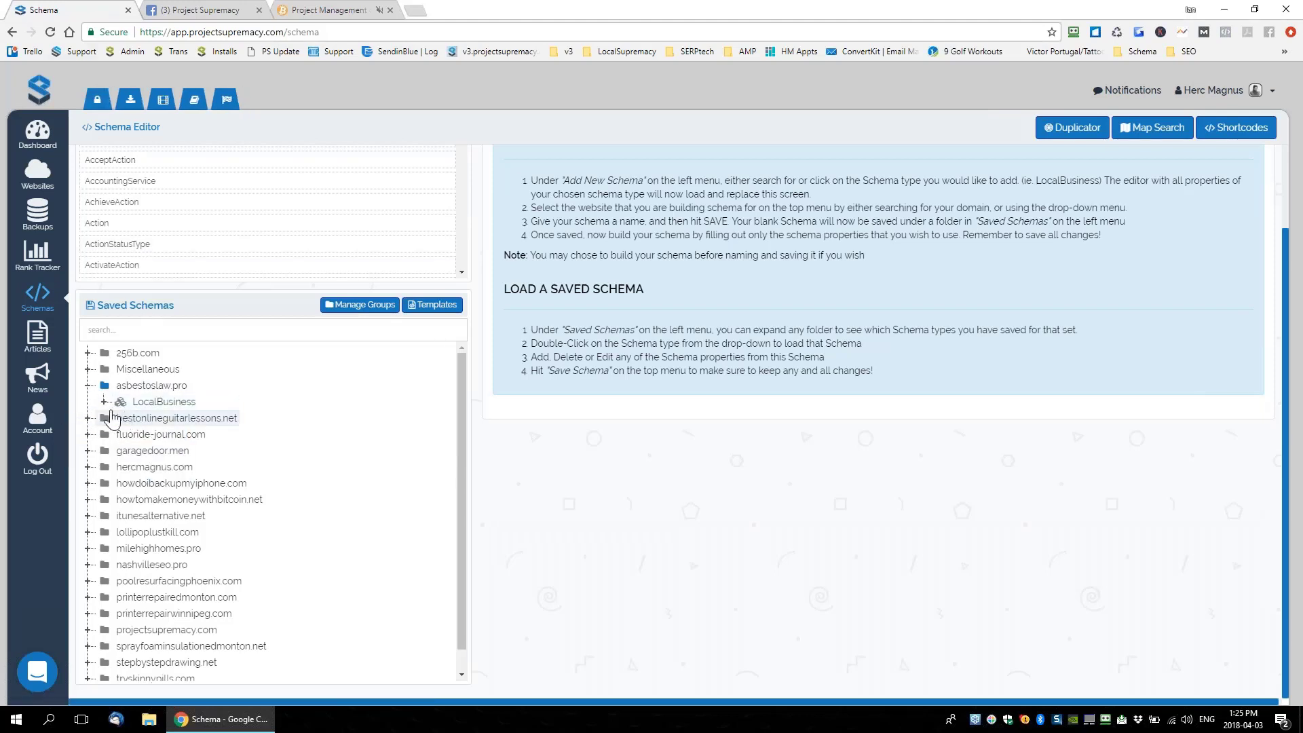
left_click(104, 402)
left_click(121, 418)
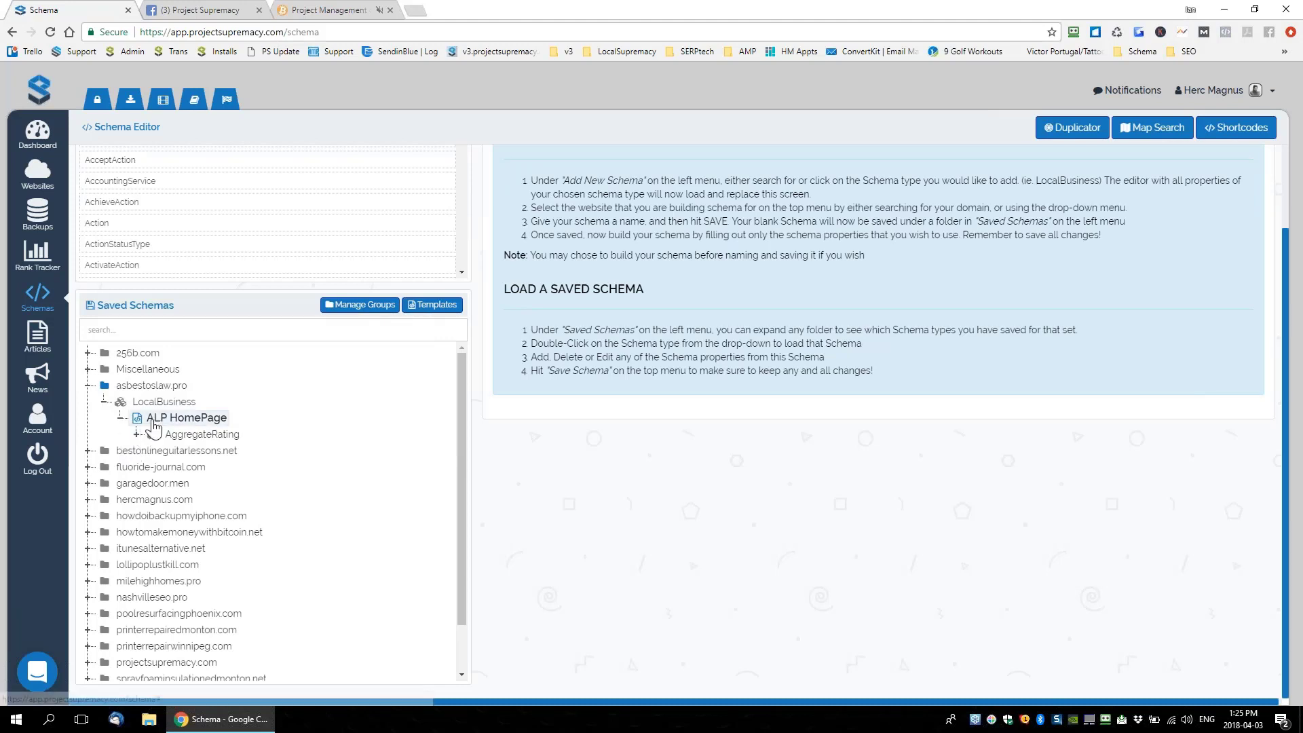
double_click(153, 425)
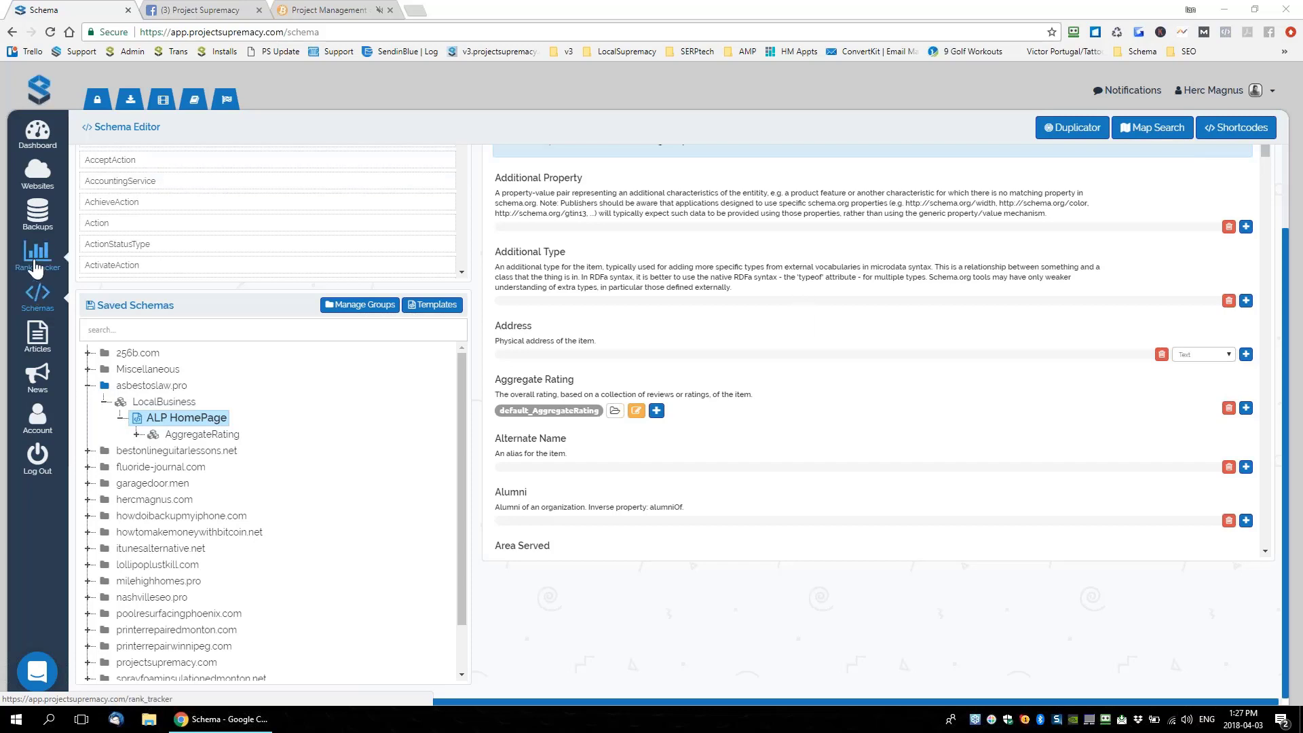
Show the rank tracker's 195 keyword count, then switch back to the WordPress SEO AUDIT project
left_click(35, 267)
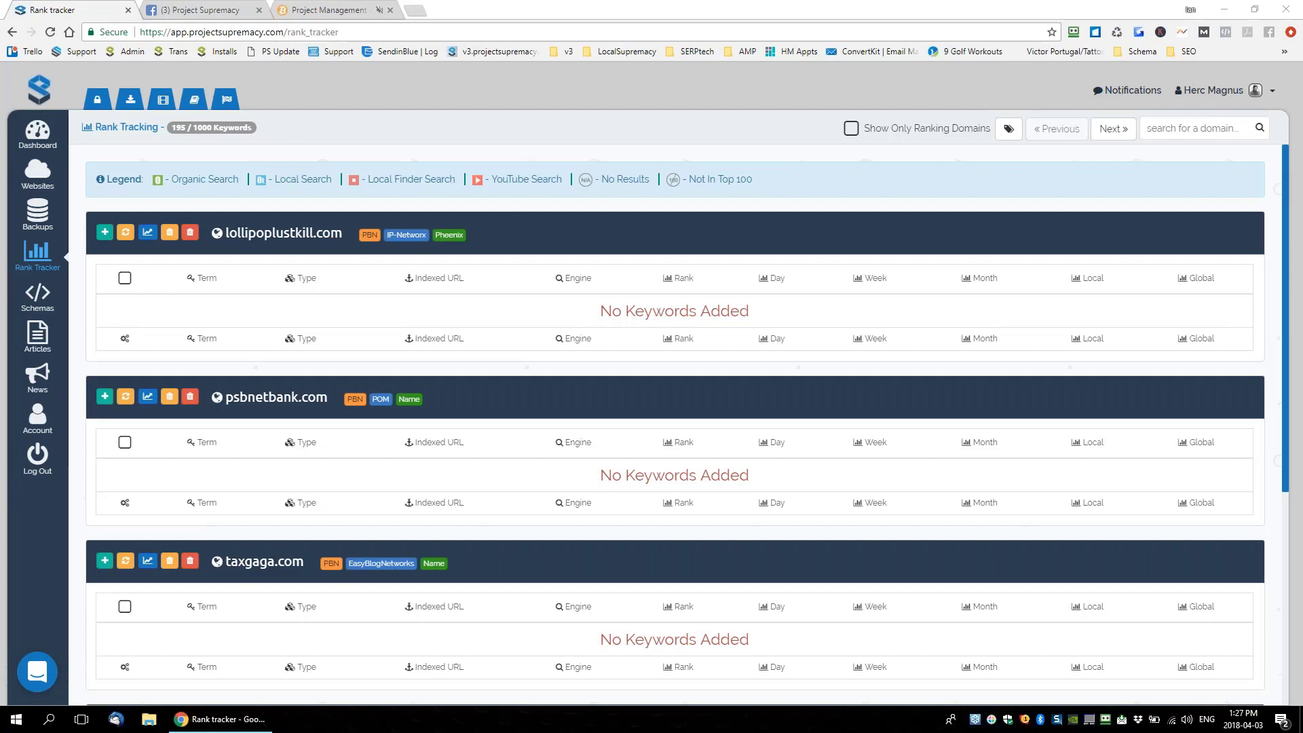
left_click_drag(162, 127, 191, 128)
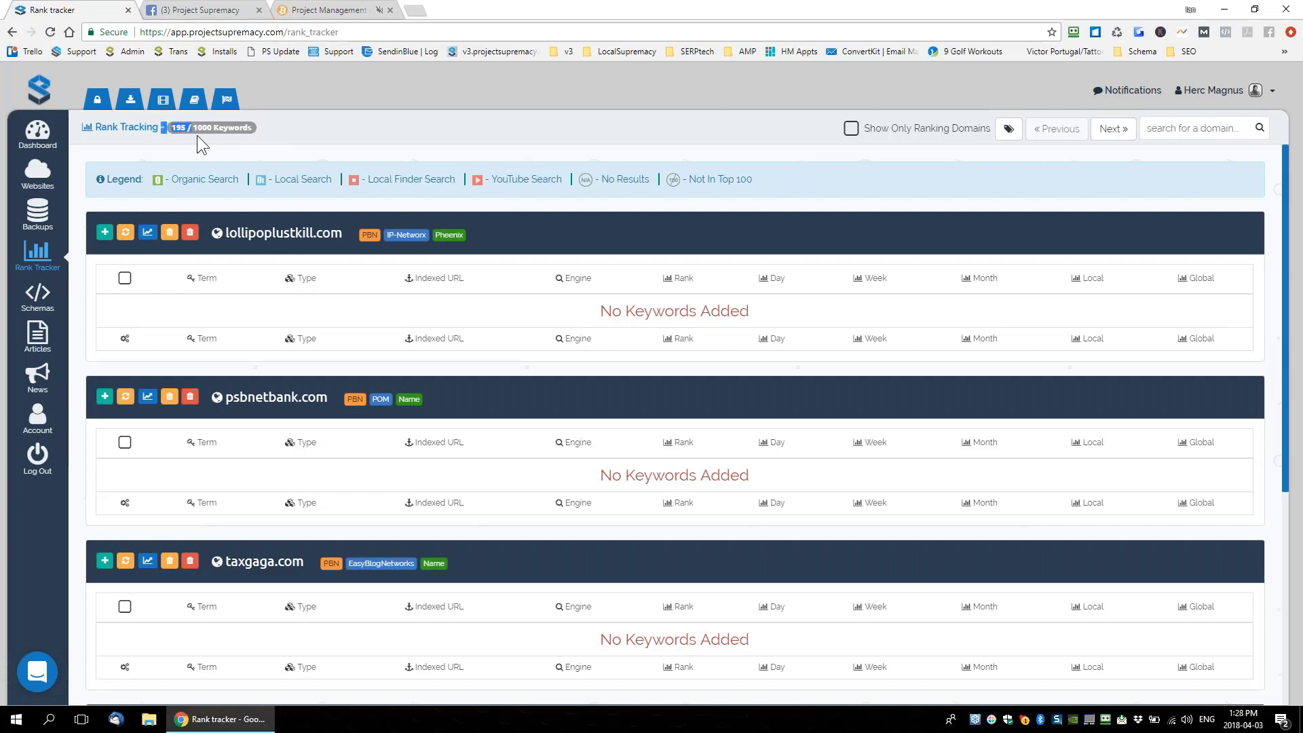
left_click(229, 134)
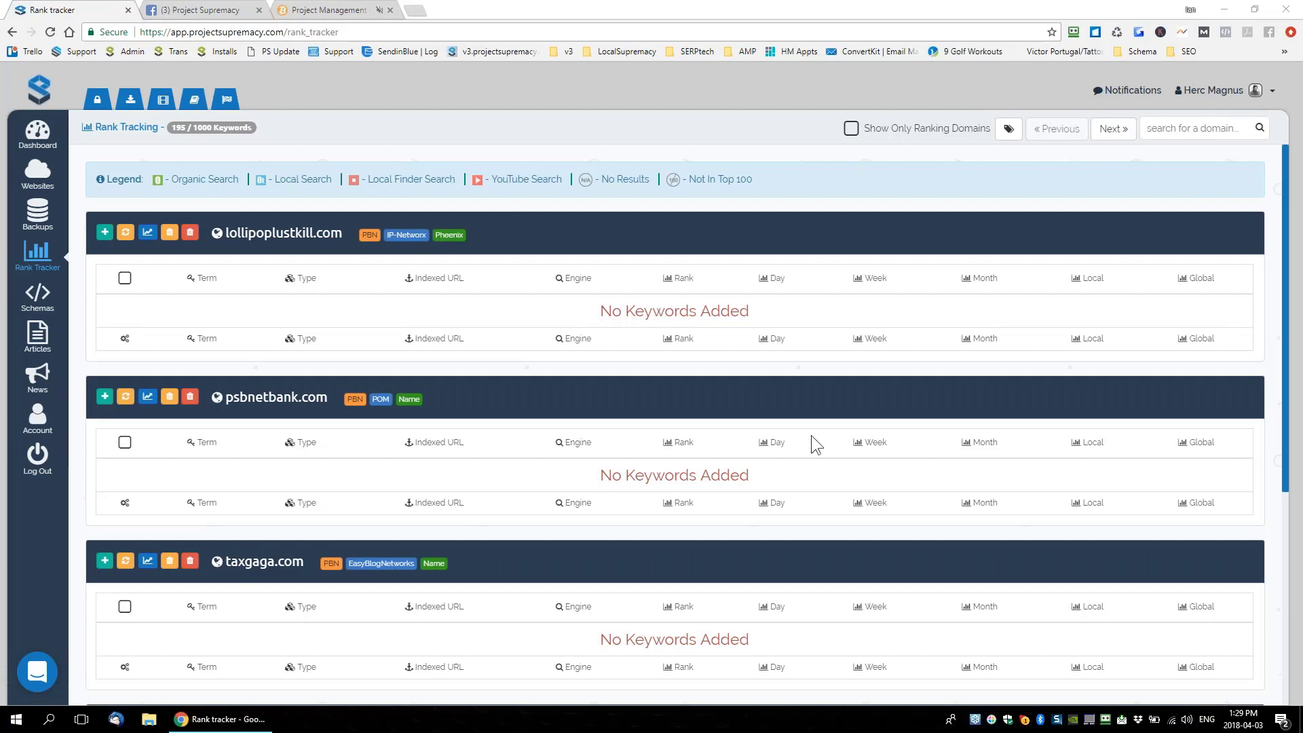
left_click(349, 14)
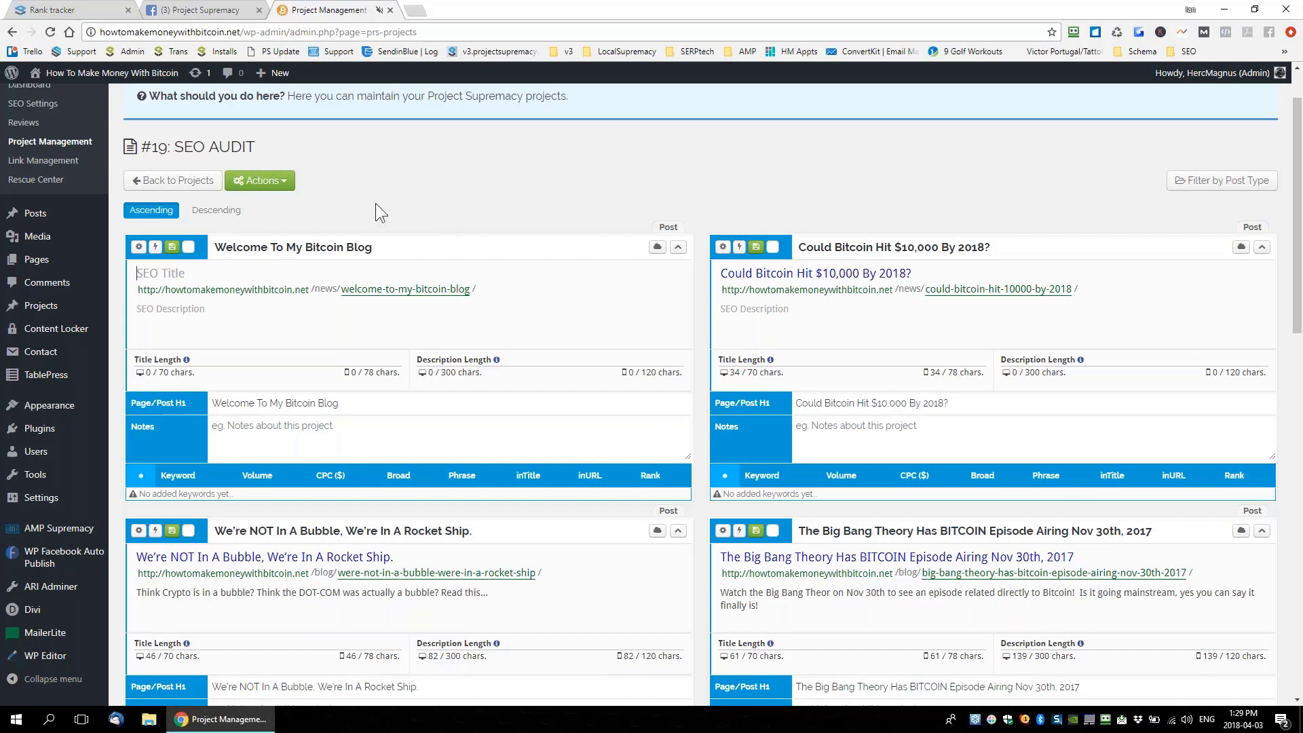
Open the Project Supremacy plugin dashboard and check for updates; it is already up to date
scroll(62, 258, "up", 1)
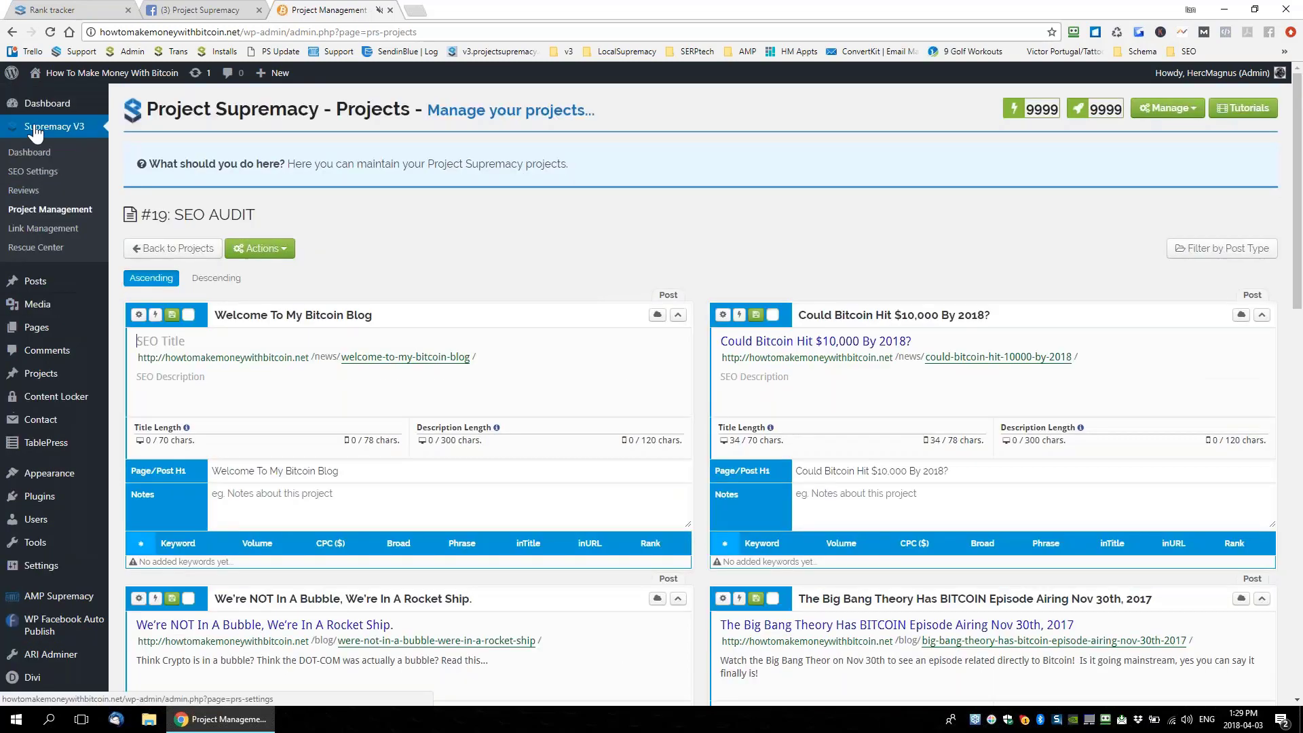
left_click(27, 153)
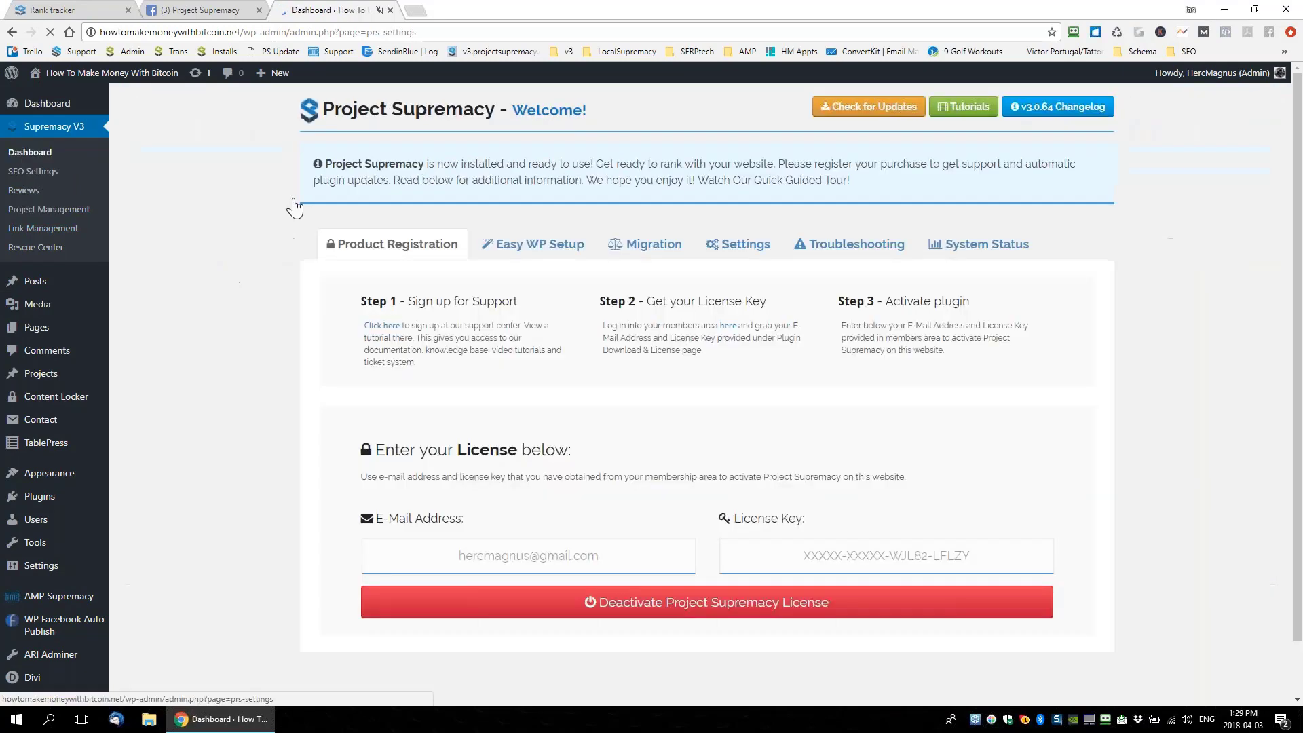
left_click(868, 111)
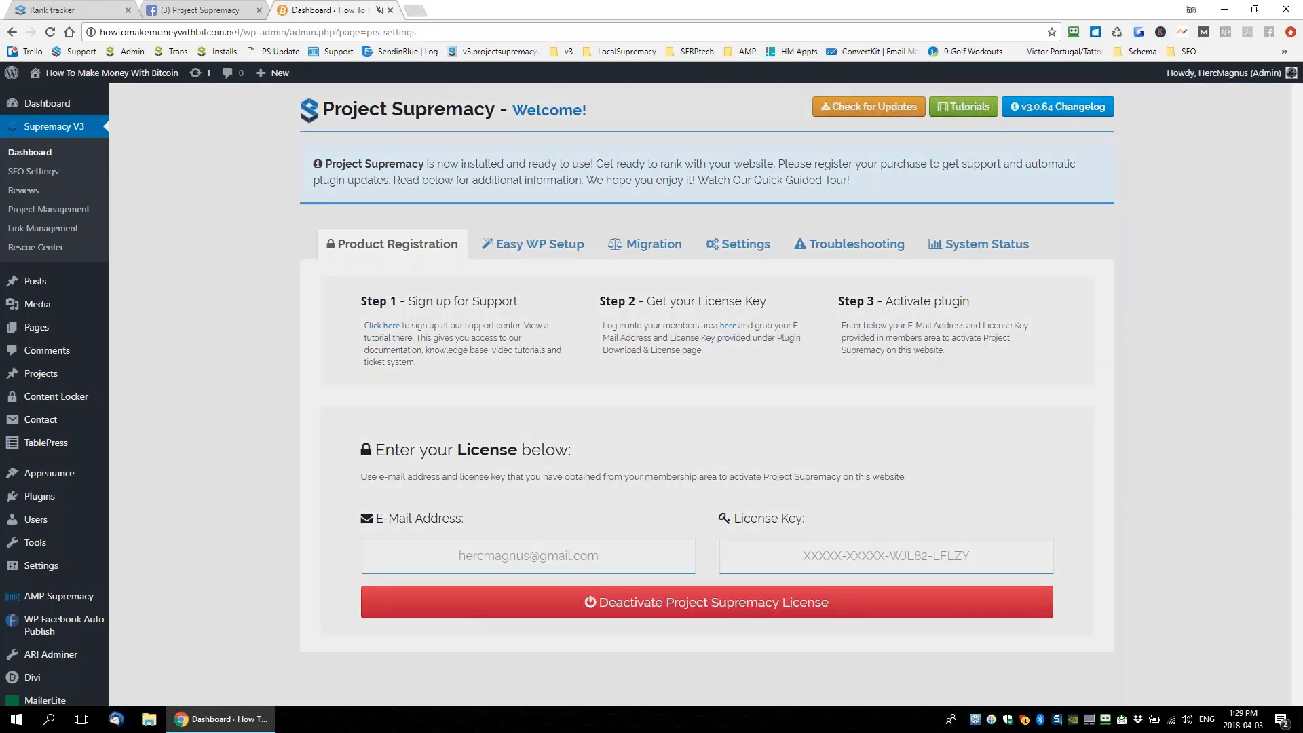
key("Return")
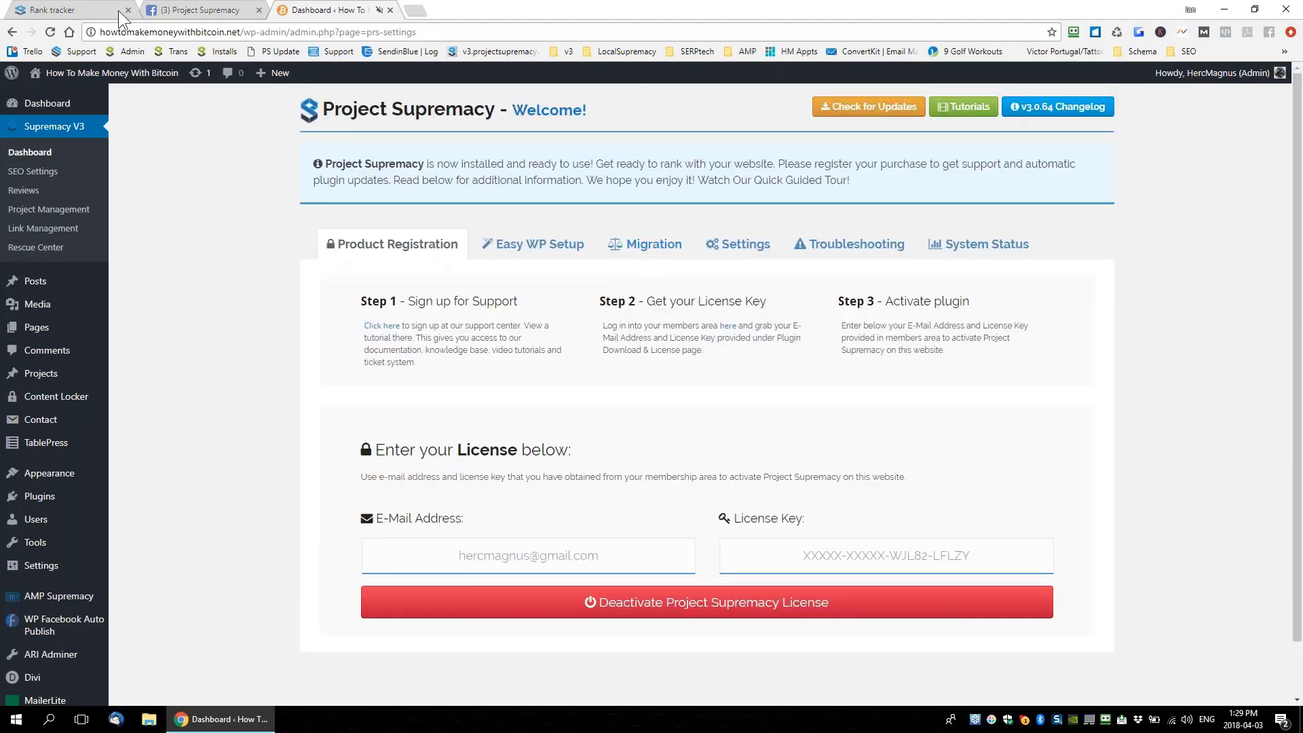
Open the managed websites list in the app, then return to the plugin dashboard
left_click(70, 9)
left_click(37, 171)
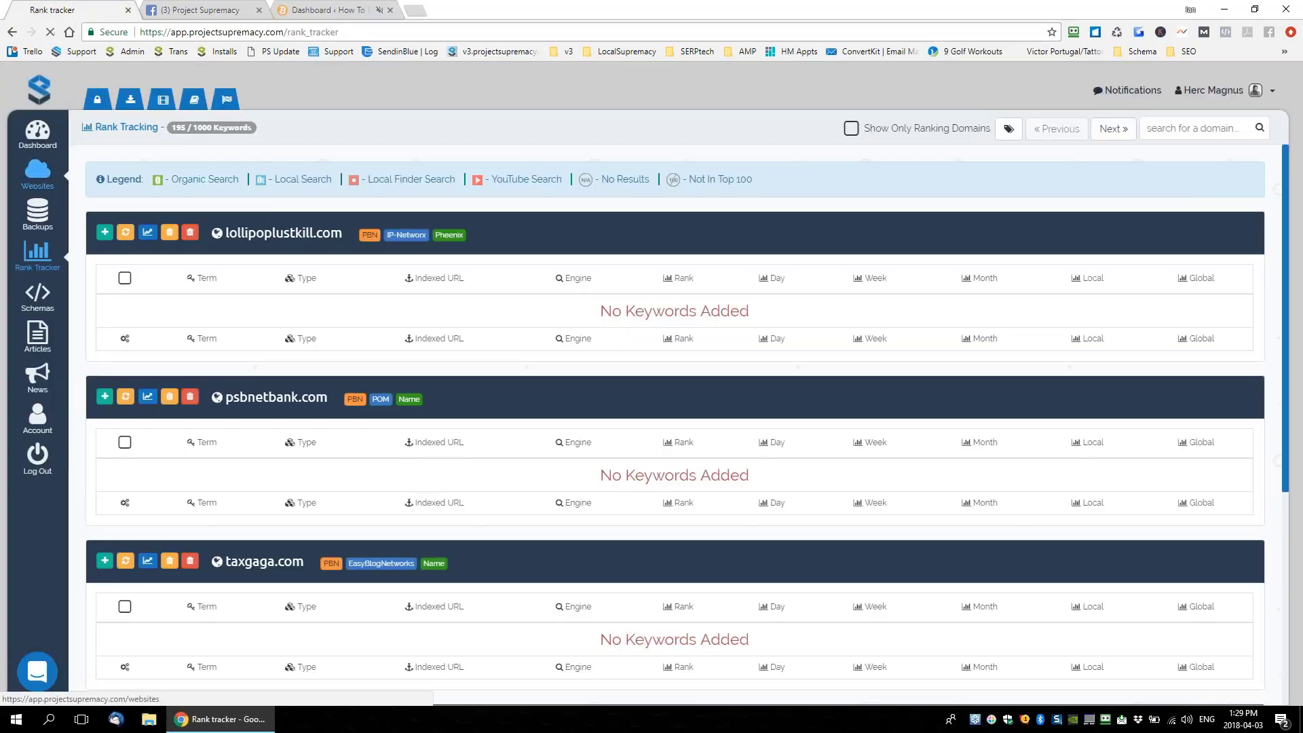
left_click(319, 10)
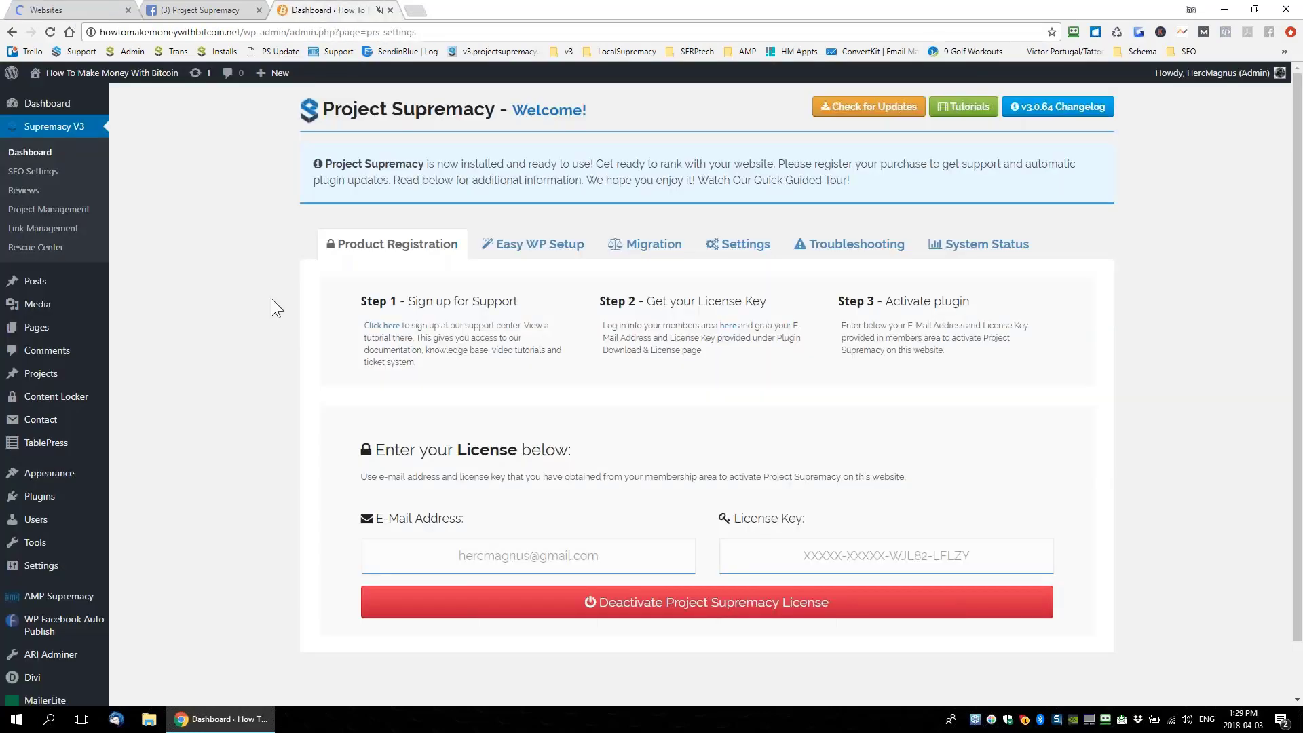
Go to Pages > All Pages in the WordPress admin sidebar
scroll(270, 308, "down", 1)
mouse_move(41, 268)
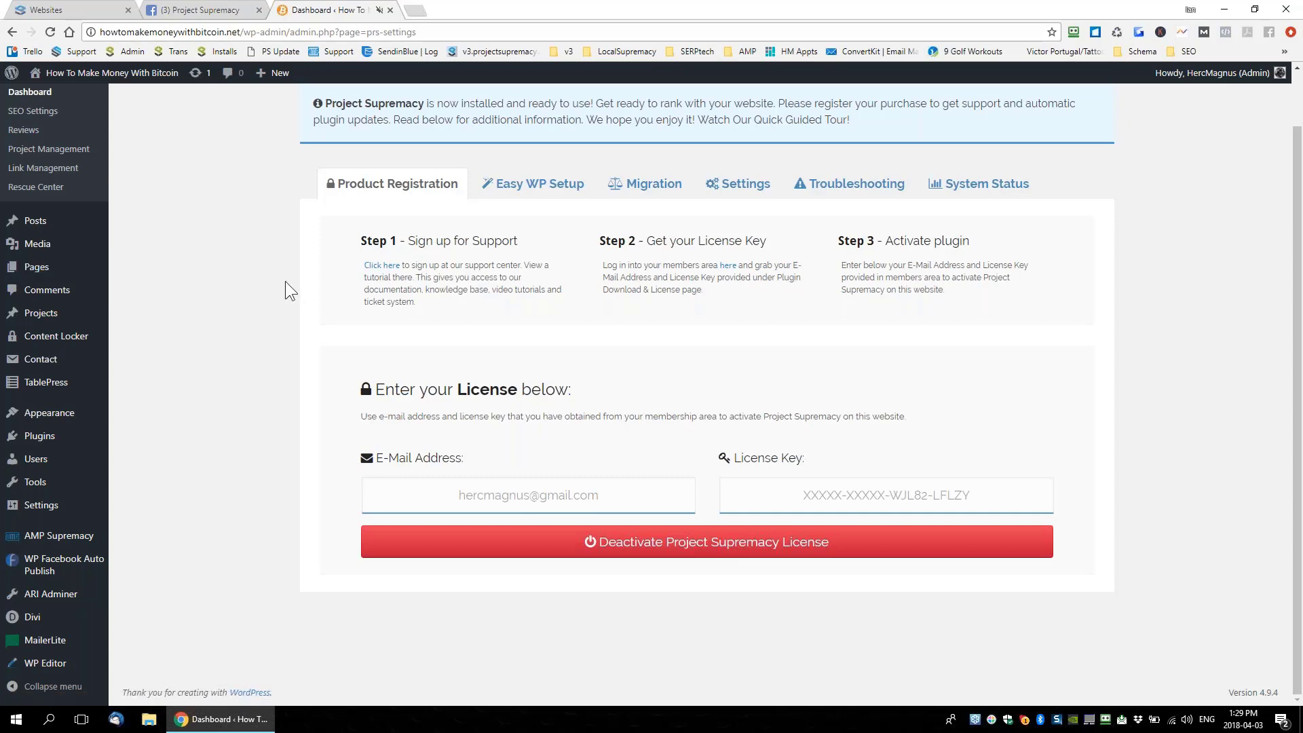
scroll(278, 285, "up", 1)
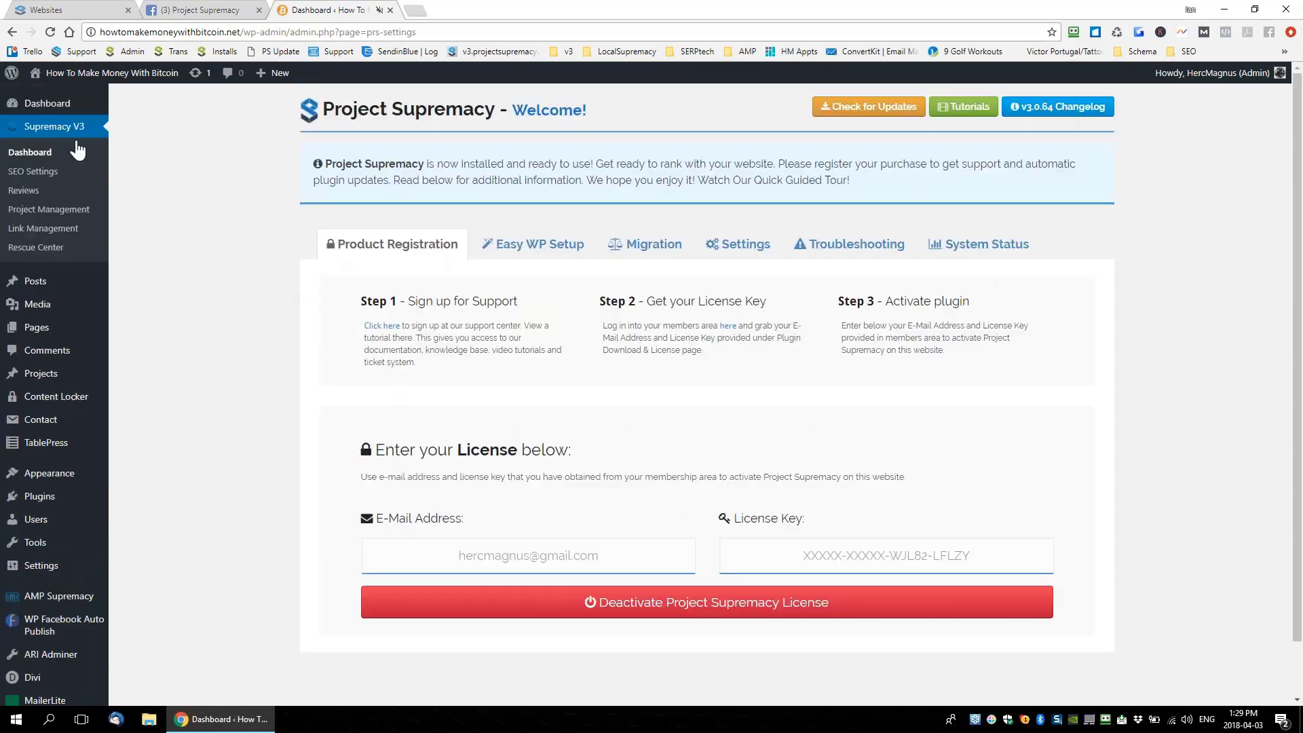
mouse_move(61, 133)
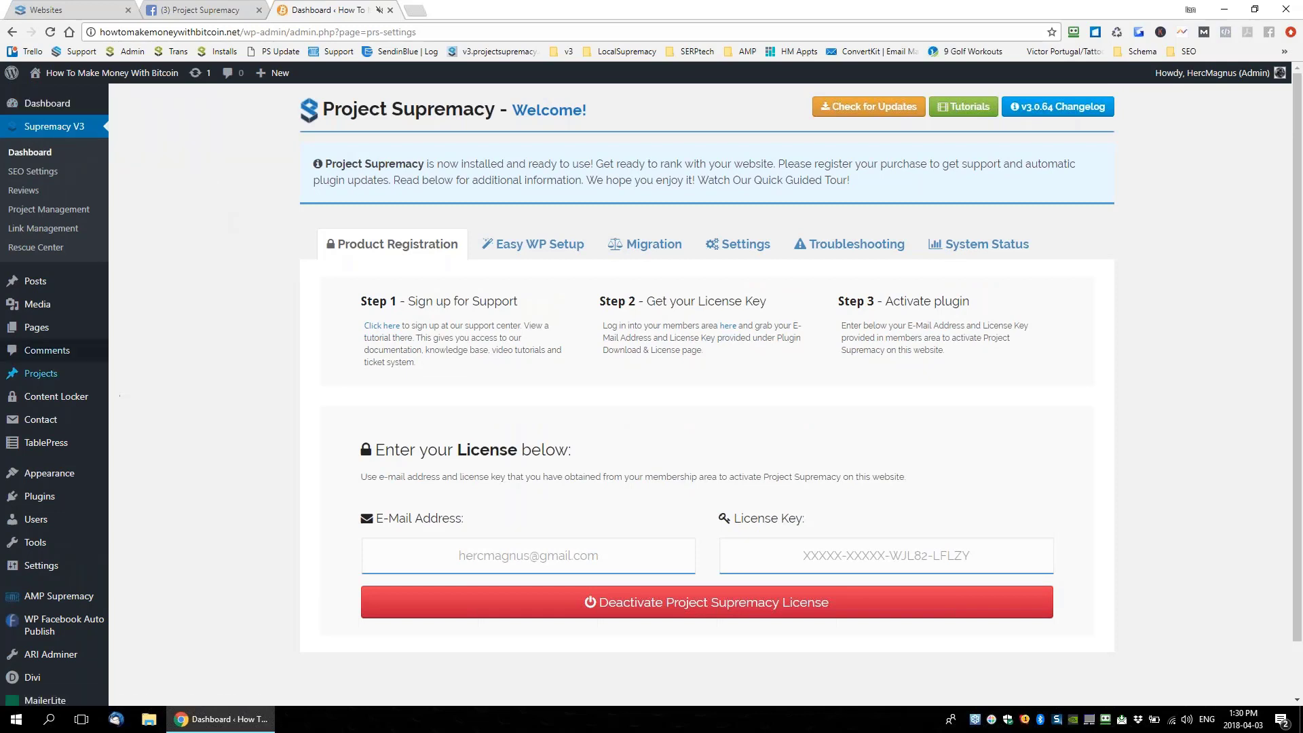
mouse_move(33, 329)
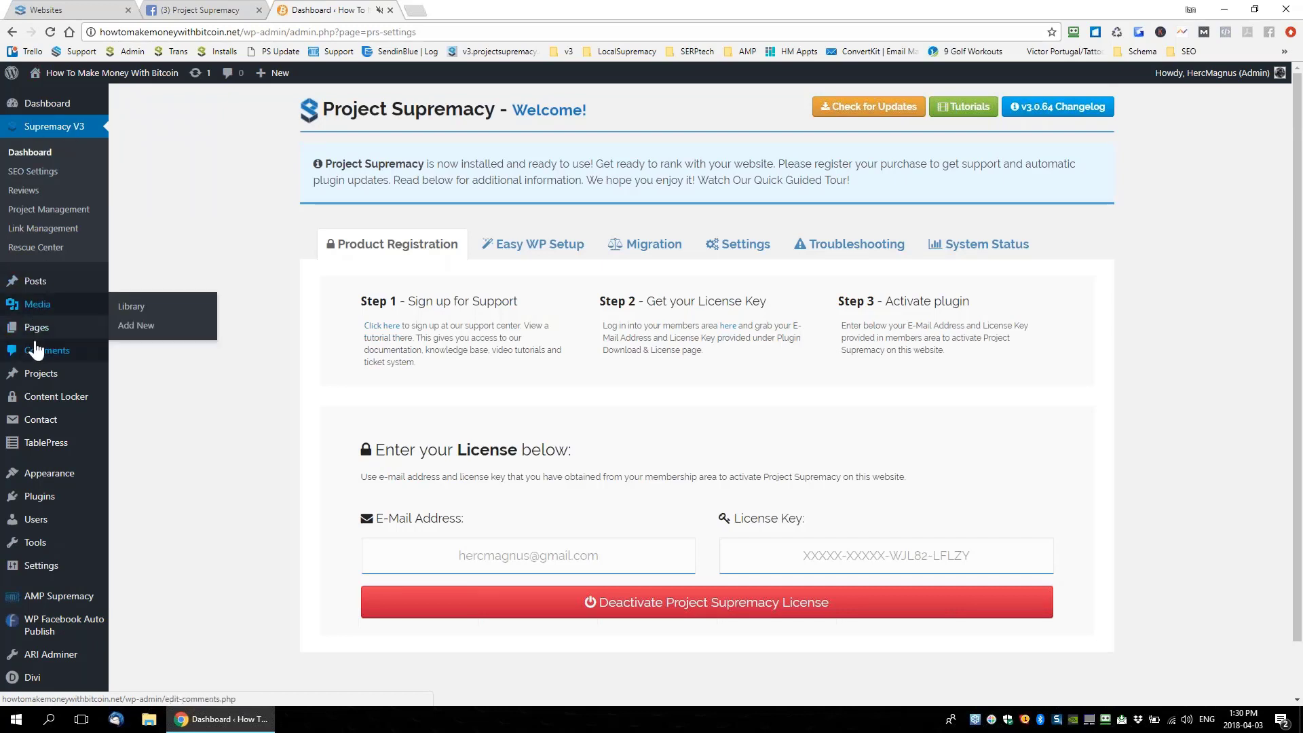
left_click(143, 334)
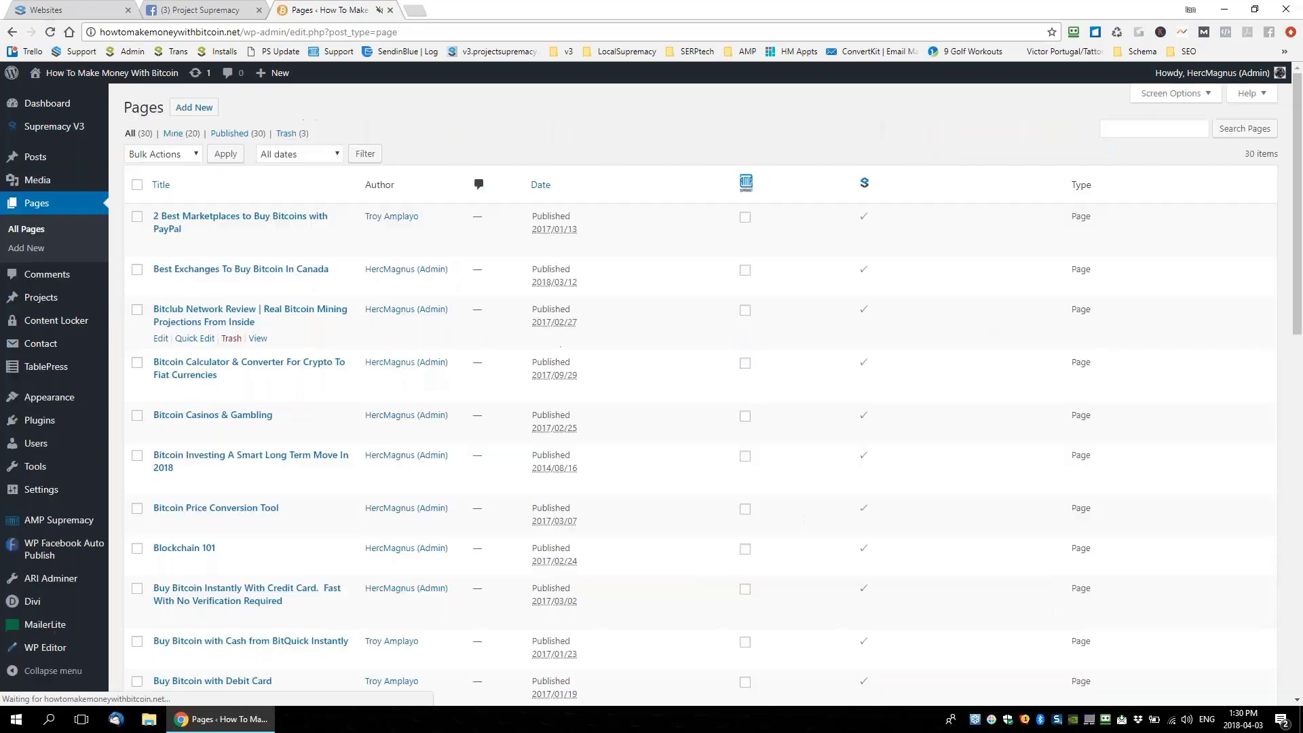
Edit the 'Best Exchanges To Buy Bitcoin In Canada' page, then switch to the Websites tab
left_click(160, 285)
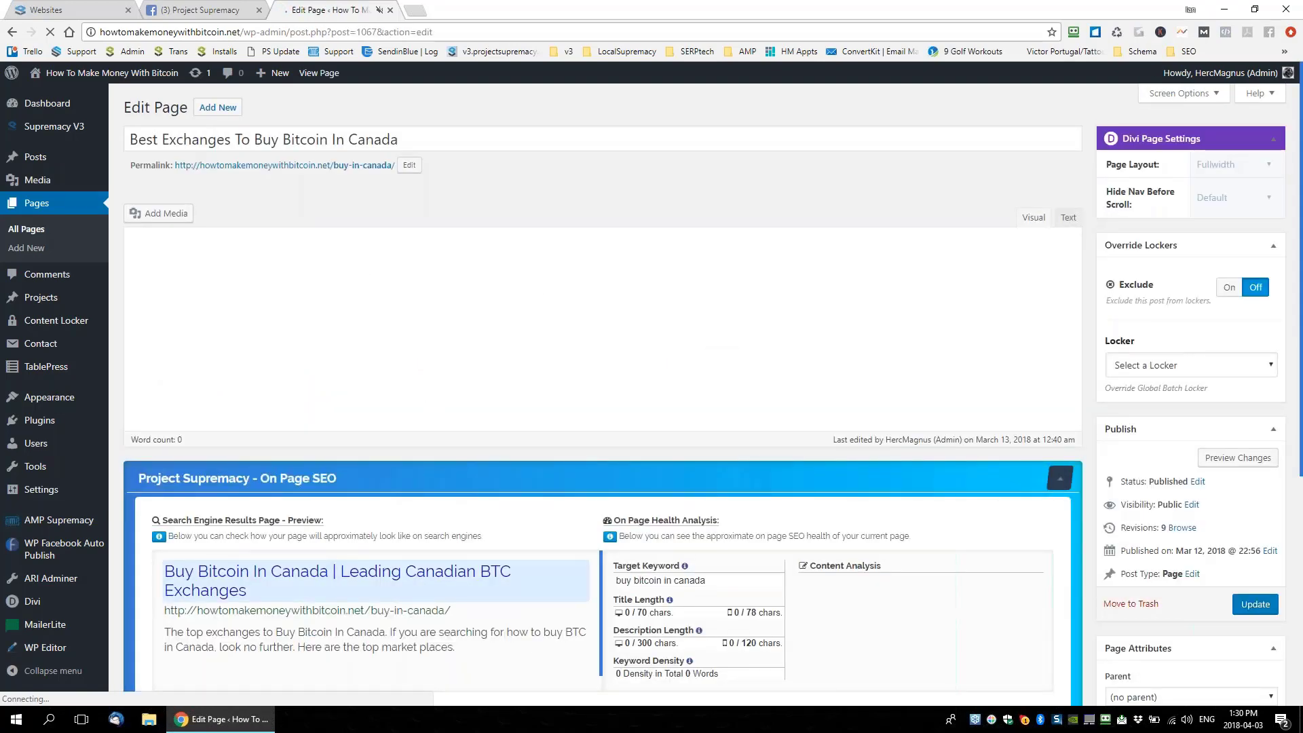
scroll(493, 540, "down", 2)
scroll(466, 236, "down", 2)
scroll(577, 407, "up", 4)
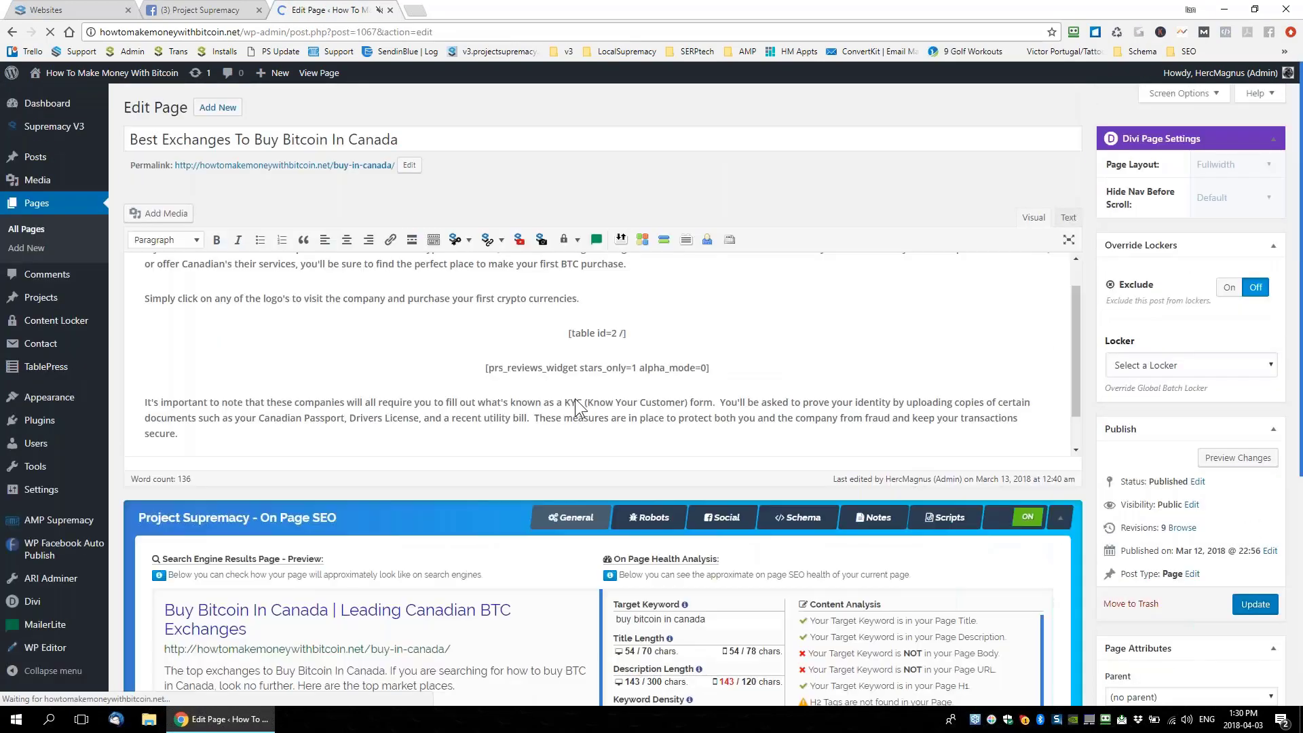
scroll(602, 407, "down", 3)
scroll(253, 127, "down", 1)
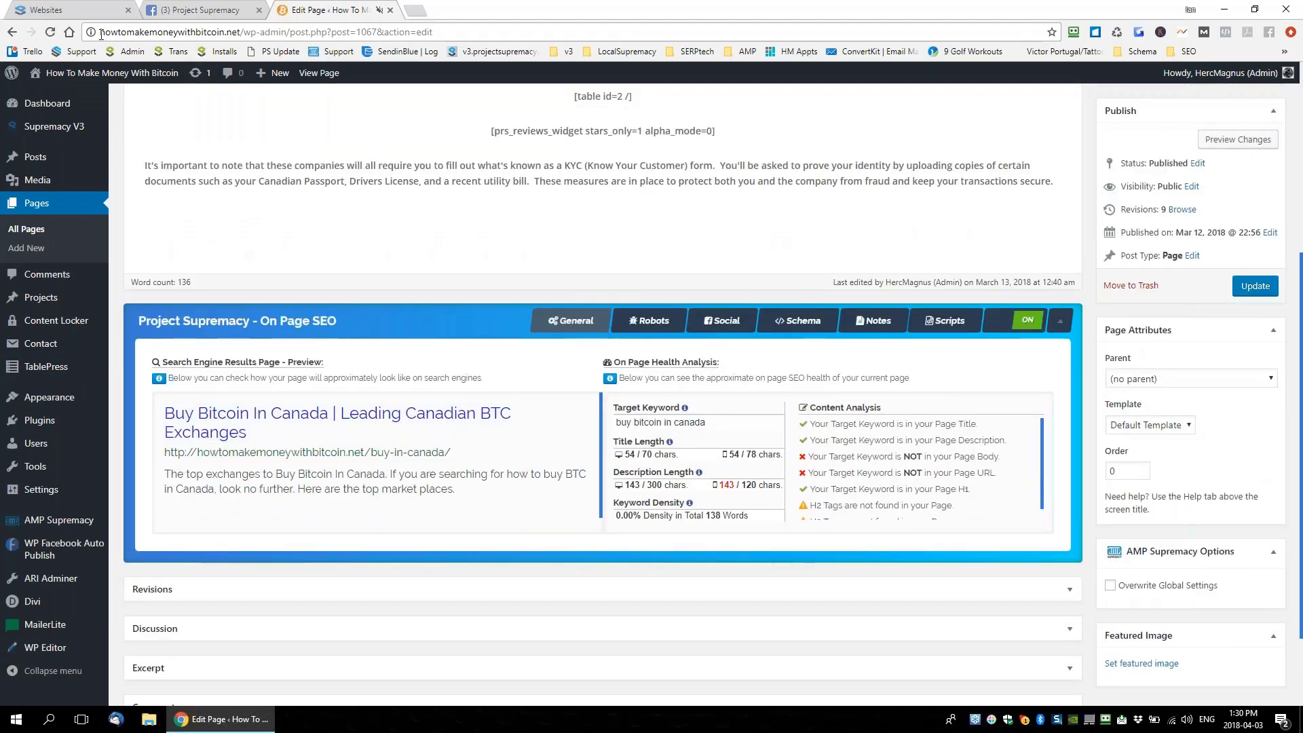
left_click(78, 14)
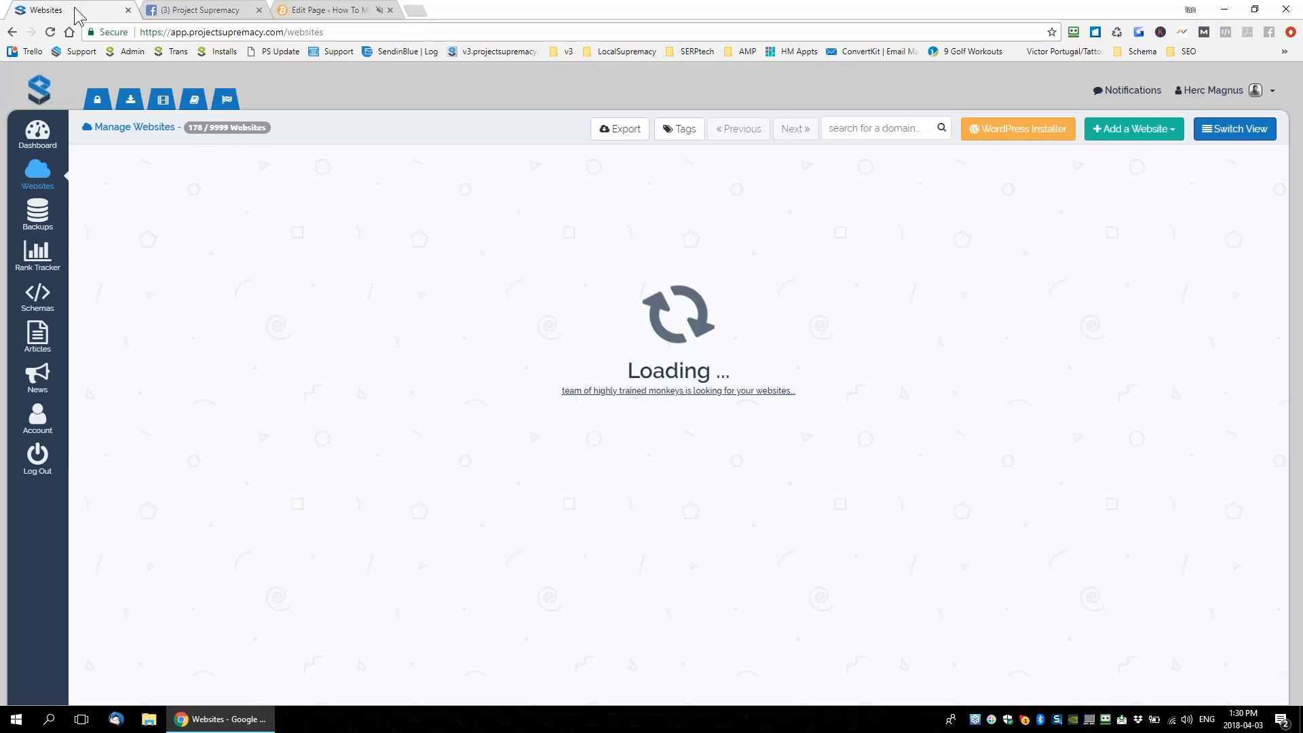
Find the 'howtomake' site in the websites list and hide the plugin from its WordPress admin
left_click(896, 128)
type("howtomake")
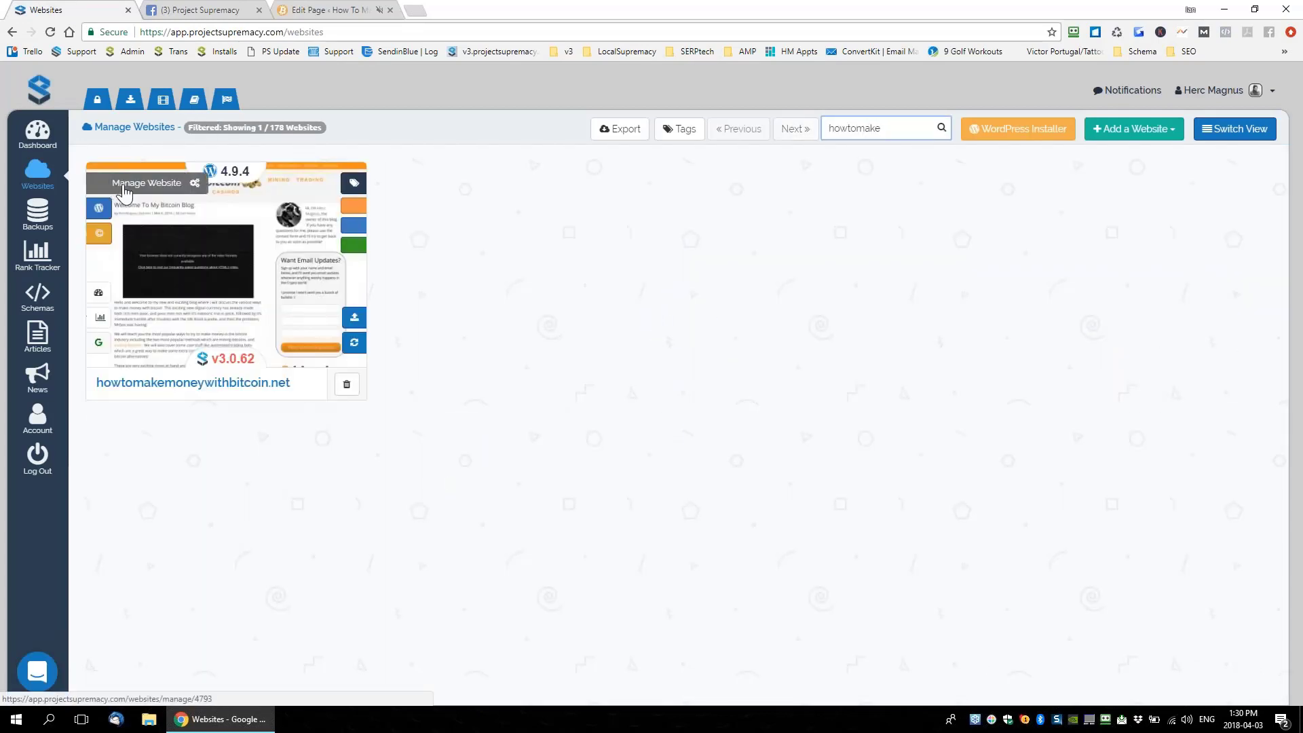
left_click(124, 187)
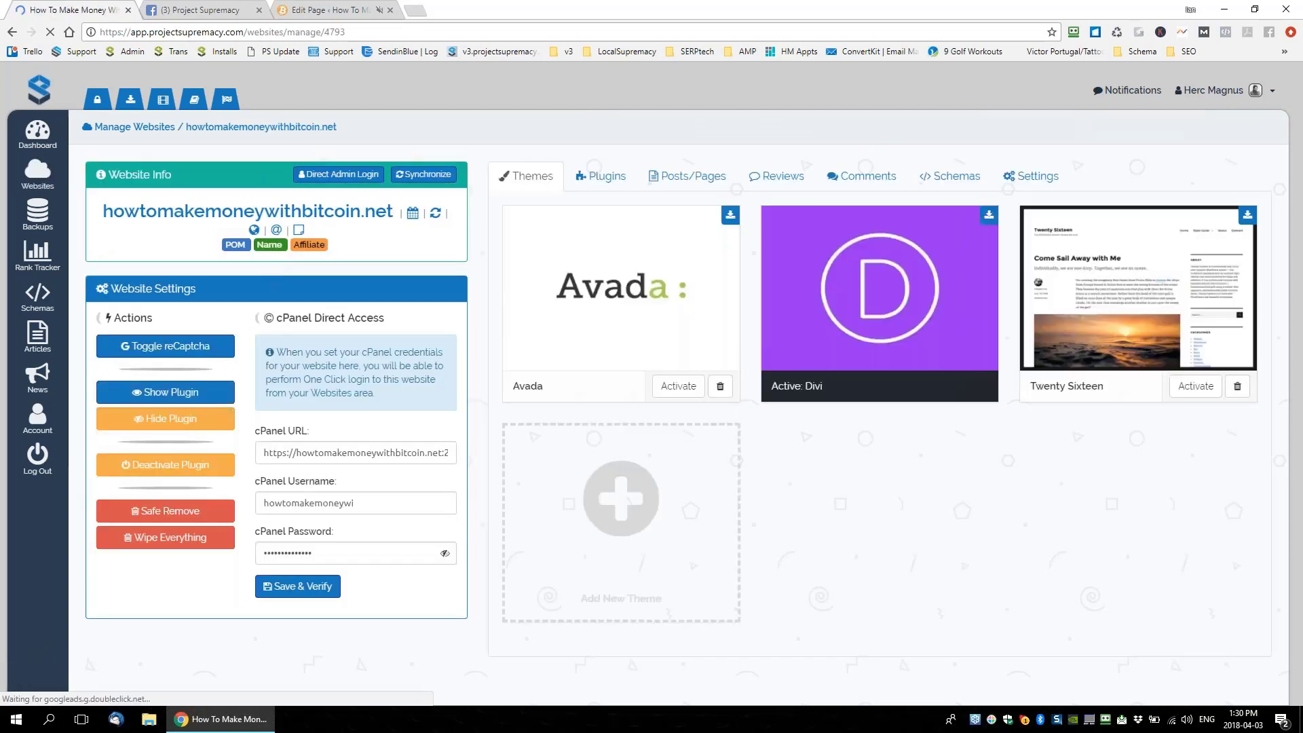
left_click(165, 419)
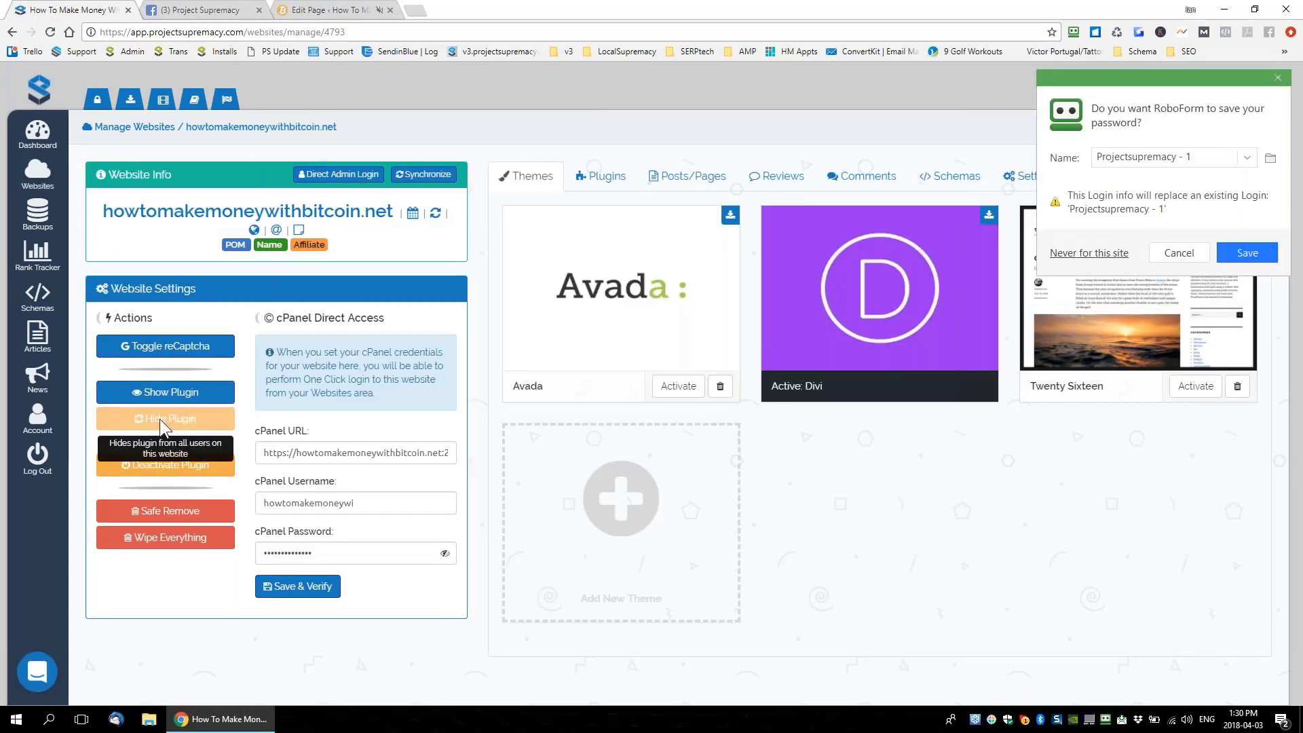
Reload the WordPress page editor to confirm the plugin menu and SEO panel are gone
left_click(343, 10)
scroll(458, 258, "up", 5)
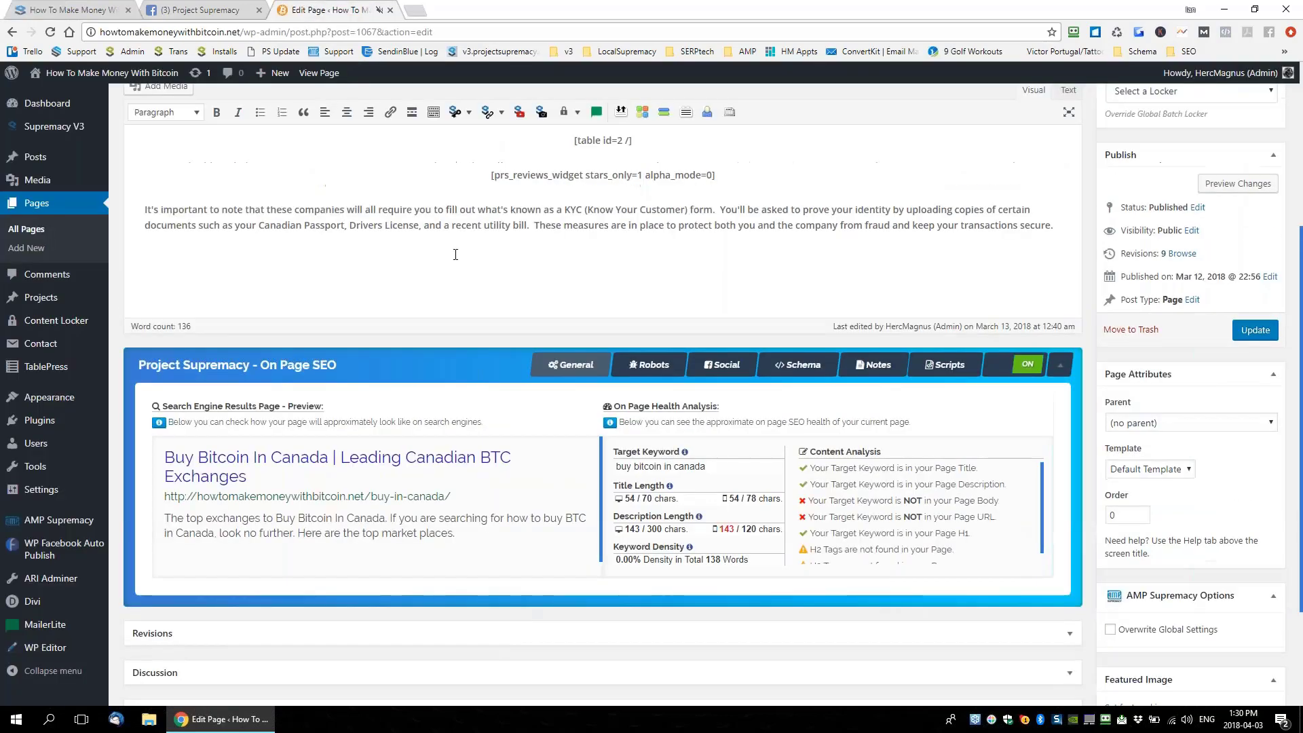
left_click(91, 127)
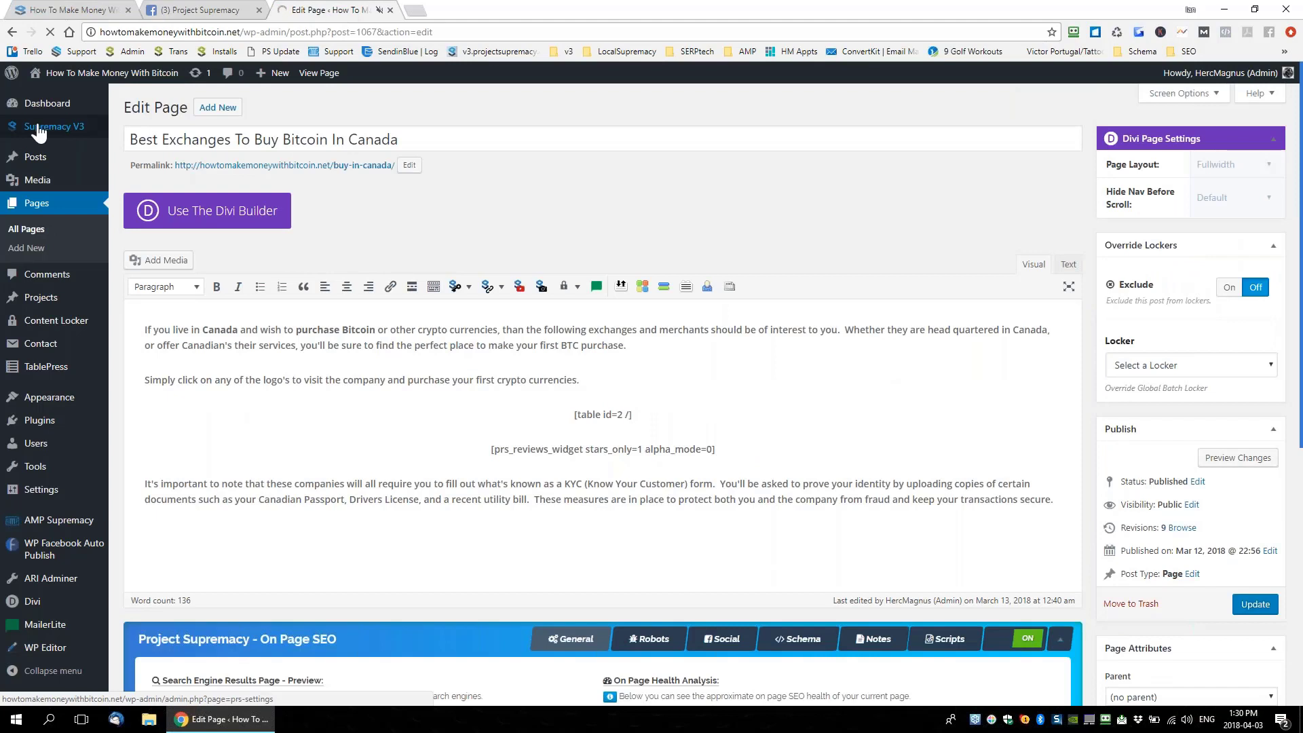
mouse_move(49, 134)
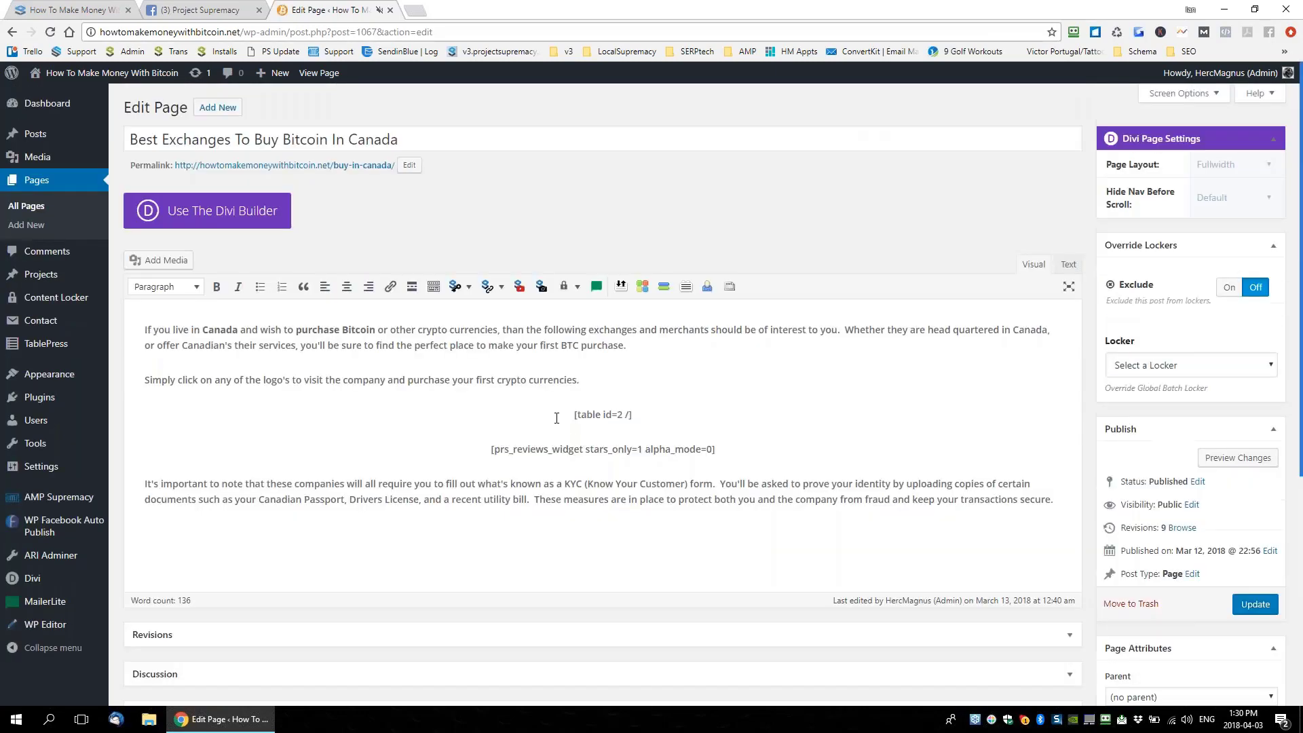
scroll(563, 469, "down", 5)
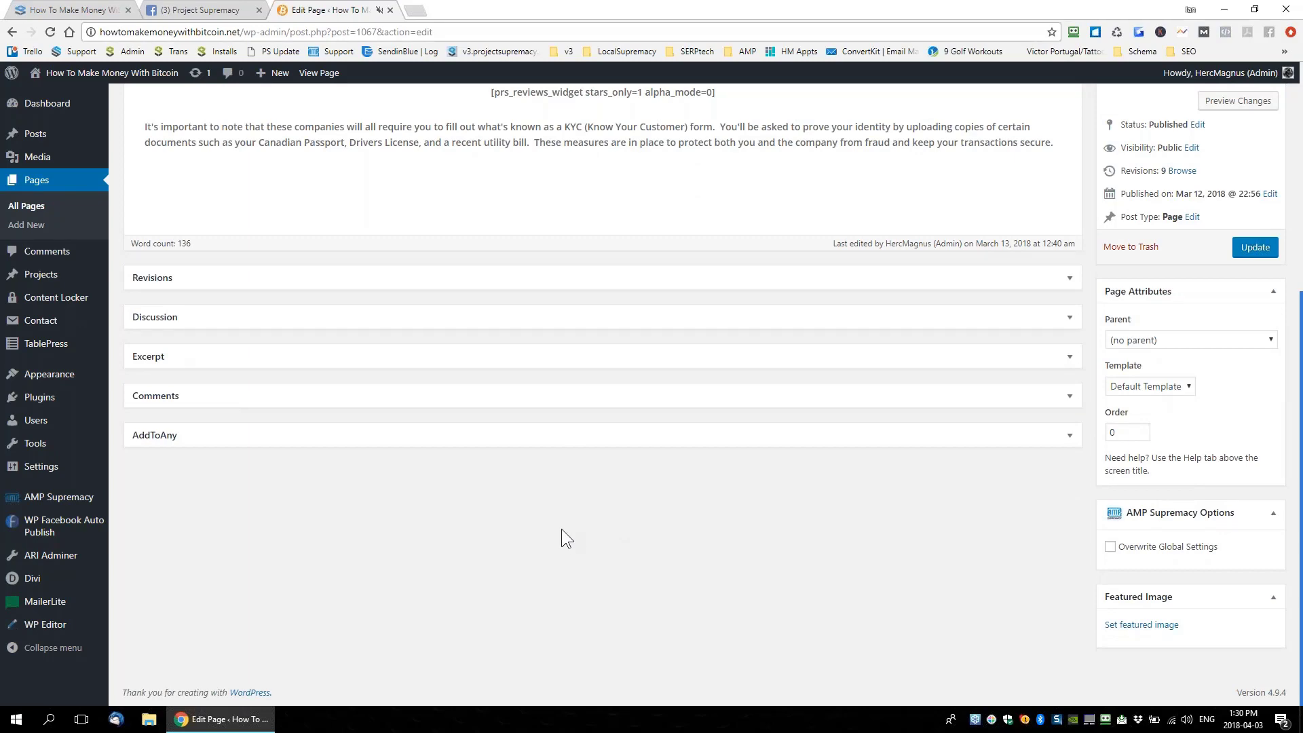
scroll(560, 528, "up", 5)
left_click(165, 10)
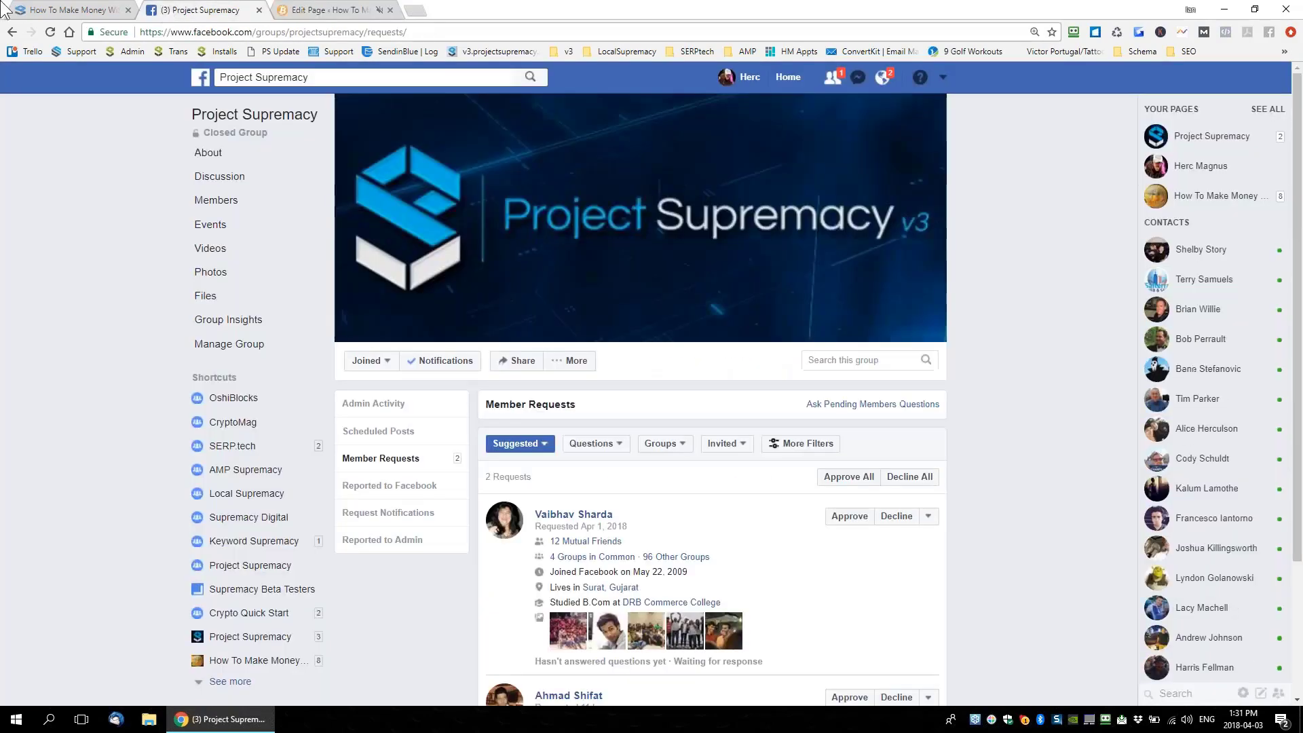
Show the plugin again on howtomakemoneywithbitcoin.net, dismiss the password prompt, and reload the editor
left_click(67, 13)
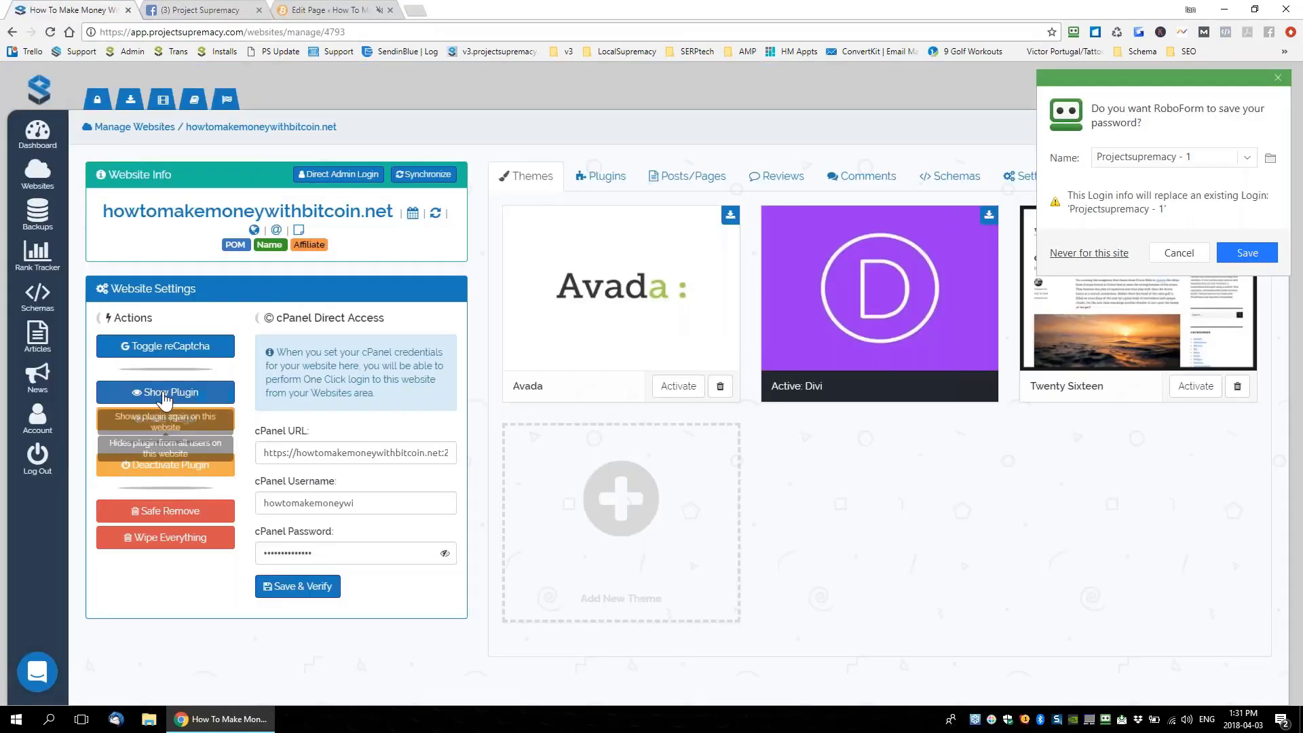
left_click(165, 392)
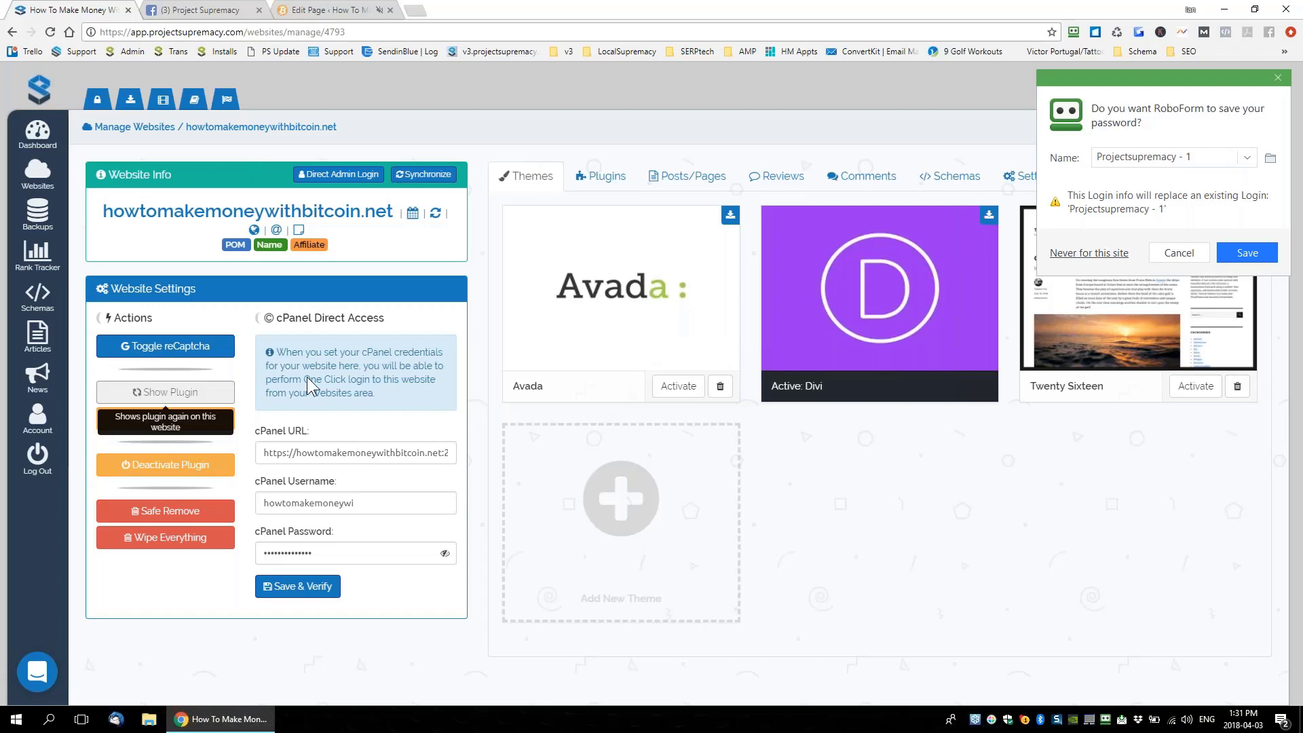
left_click(1178, 252)
left_click(326, 11)
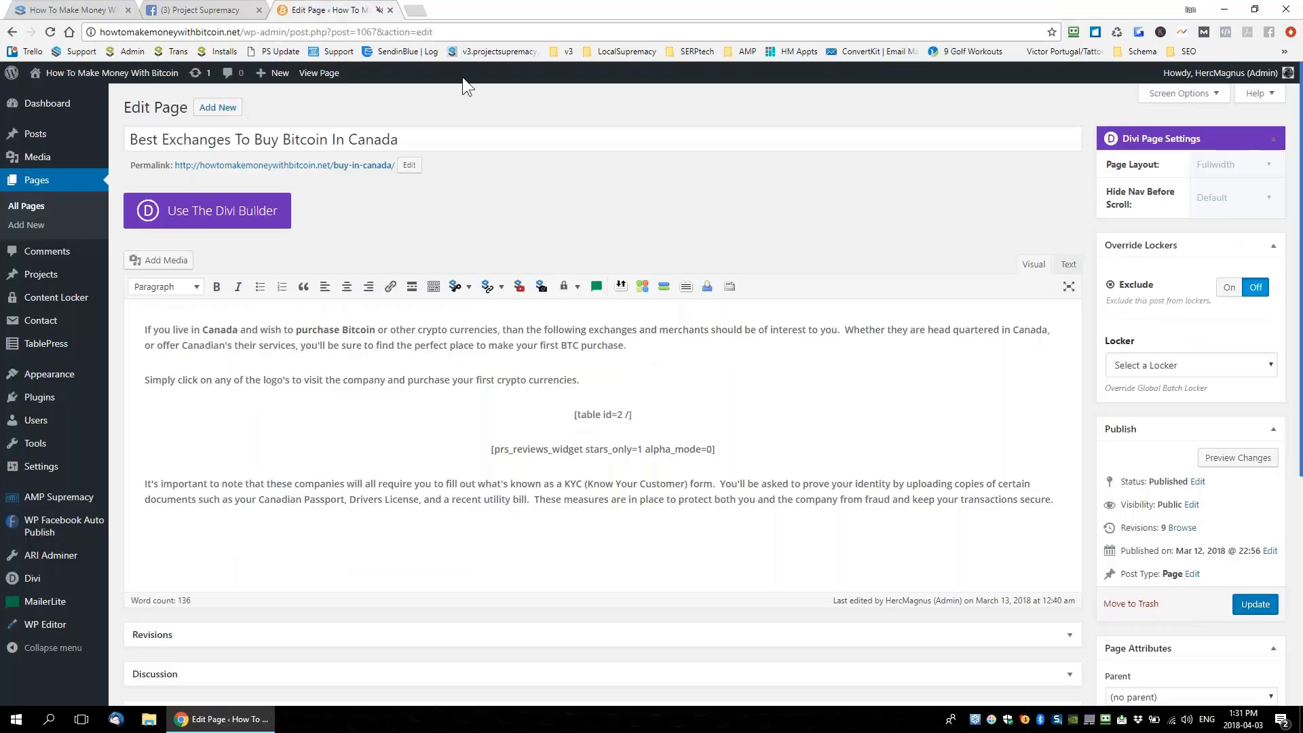
key("F5")
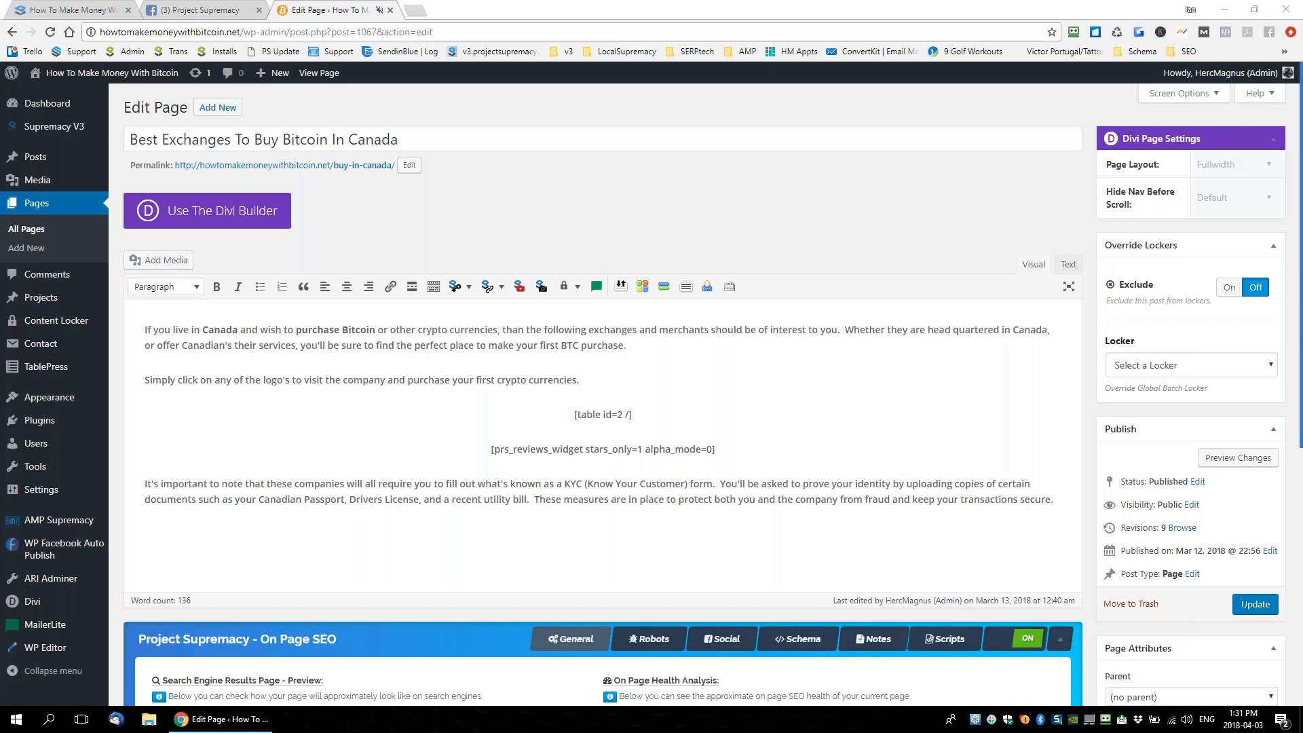
scroll(541, 368, "down", 3)
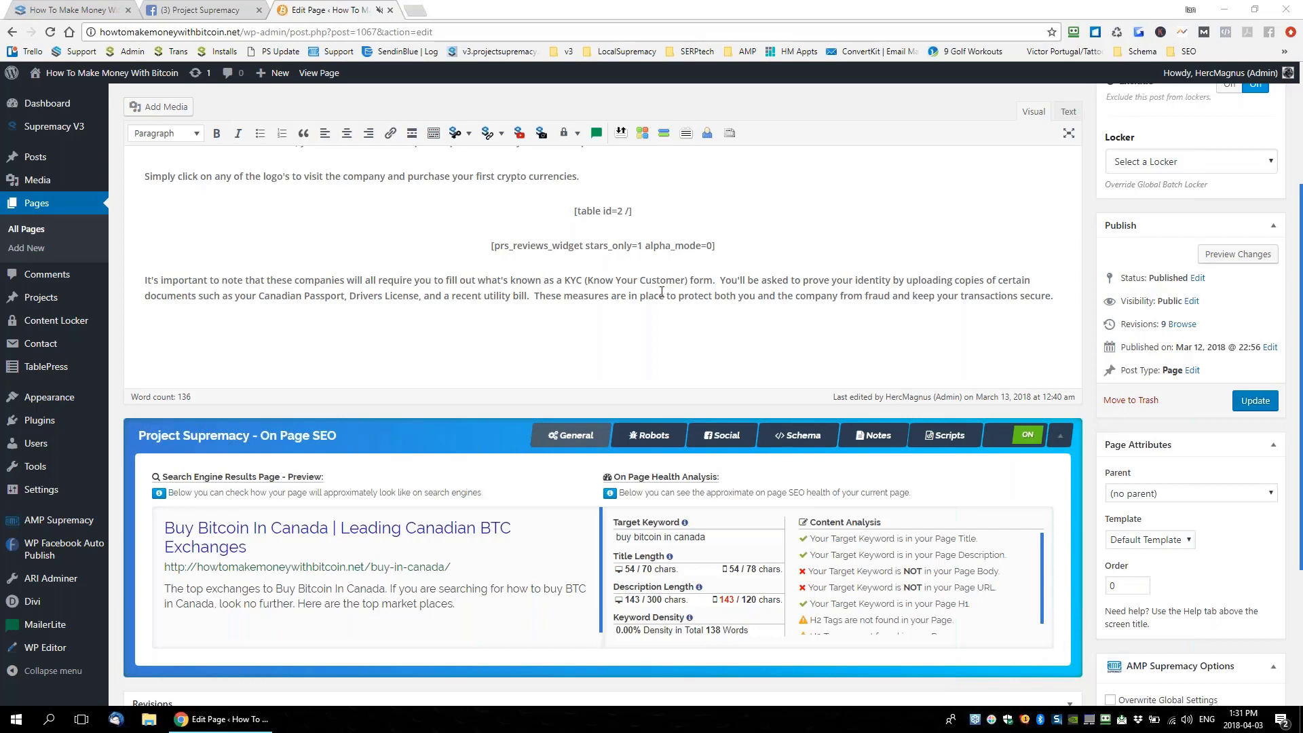
Return to the Project Supremacy tab listing howtomakemoneywithbitcoin.net's Avada, Twenty Sixteen and Divi themes
left_click(93, 12)
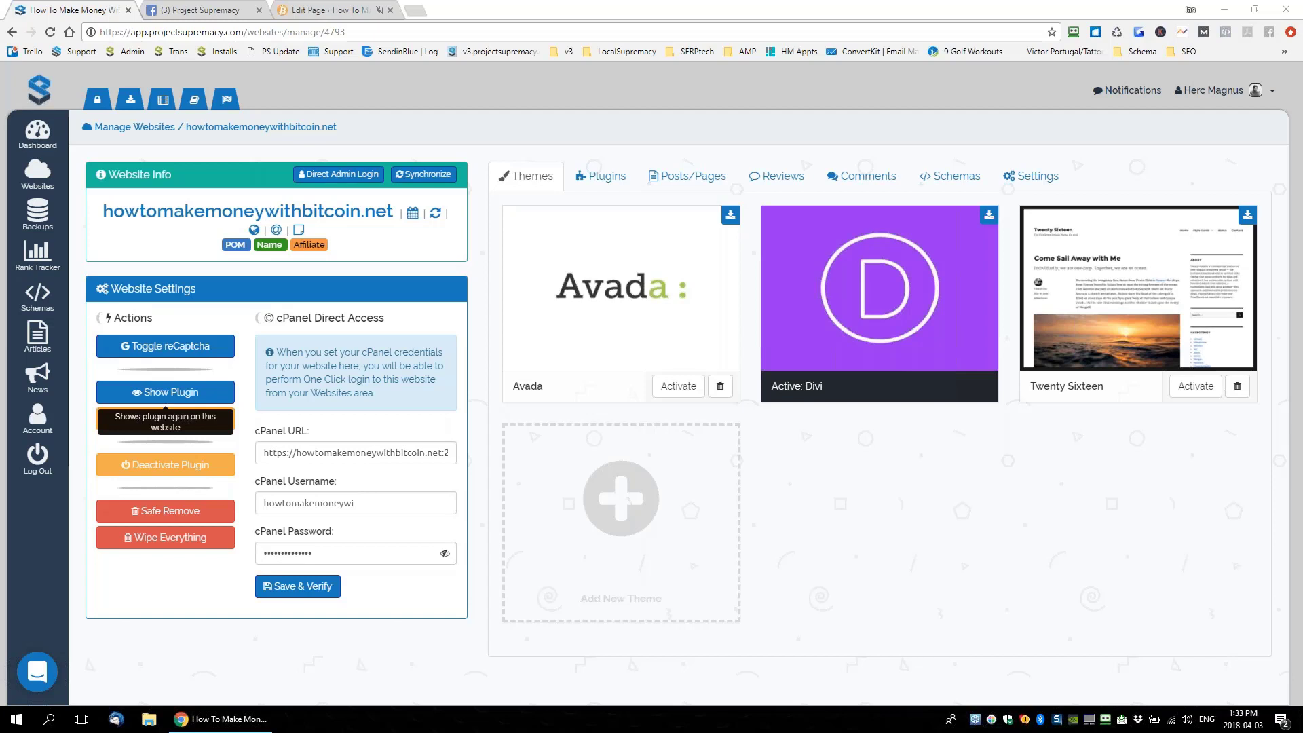
left_click(34, 686)
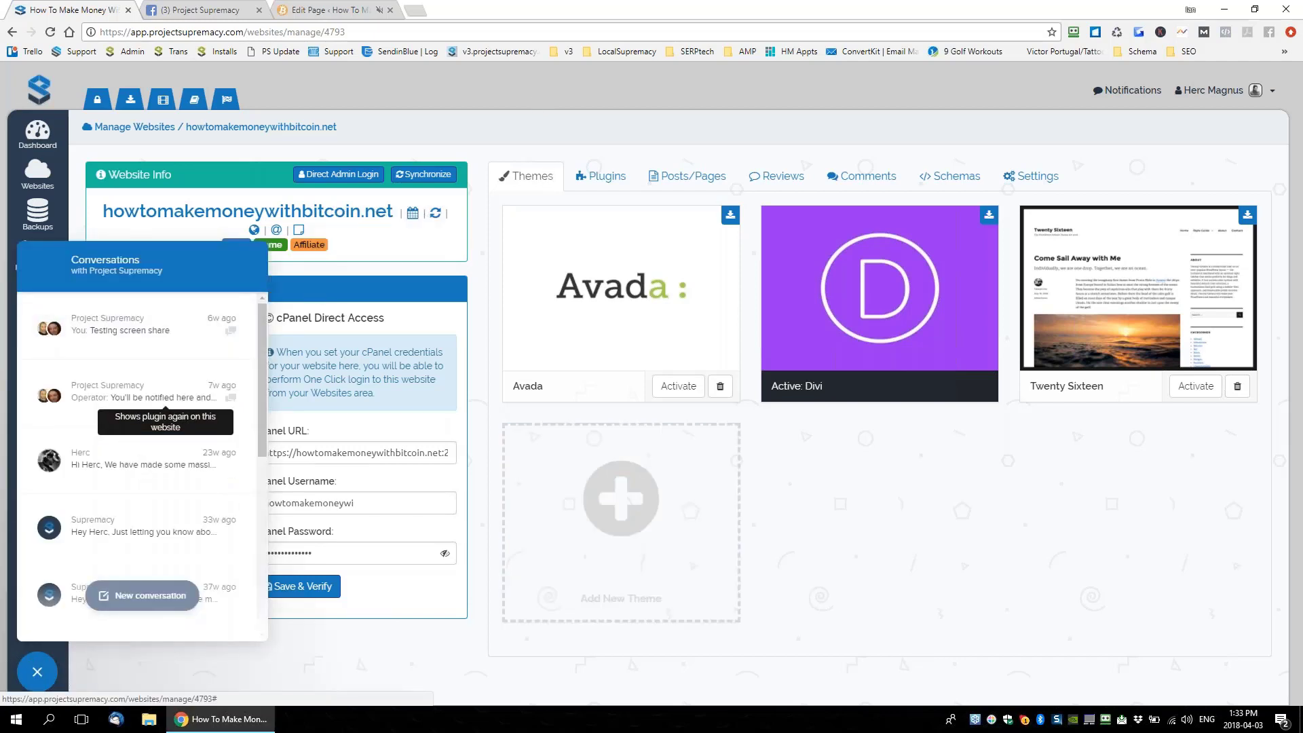
left_click(38, 671)
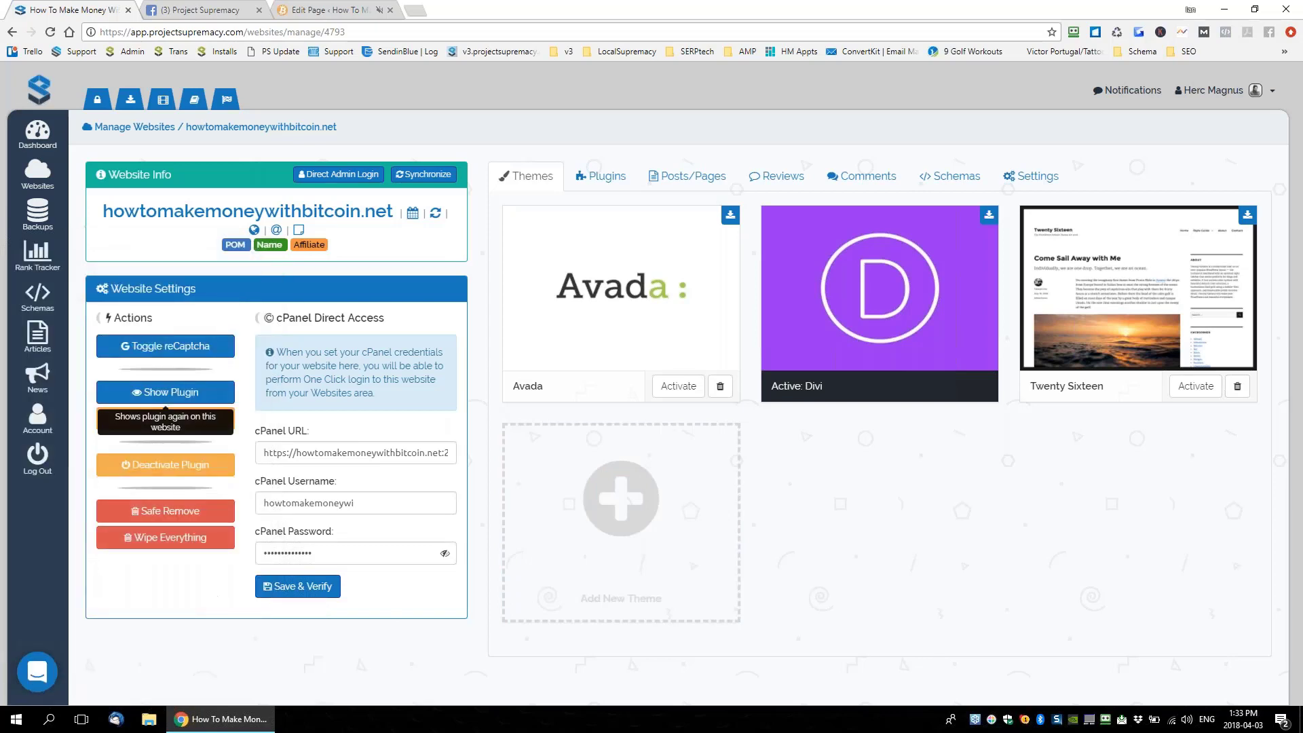
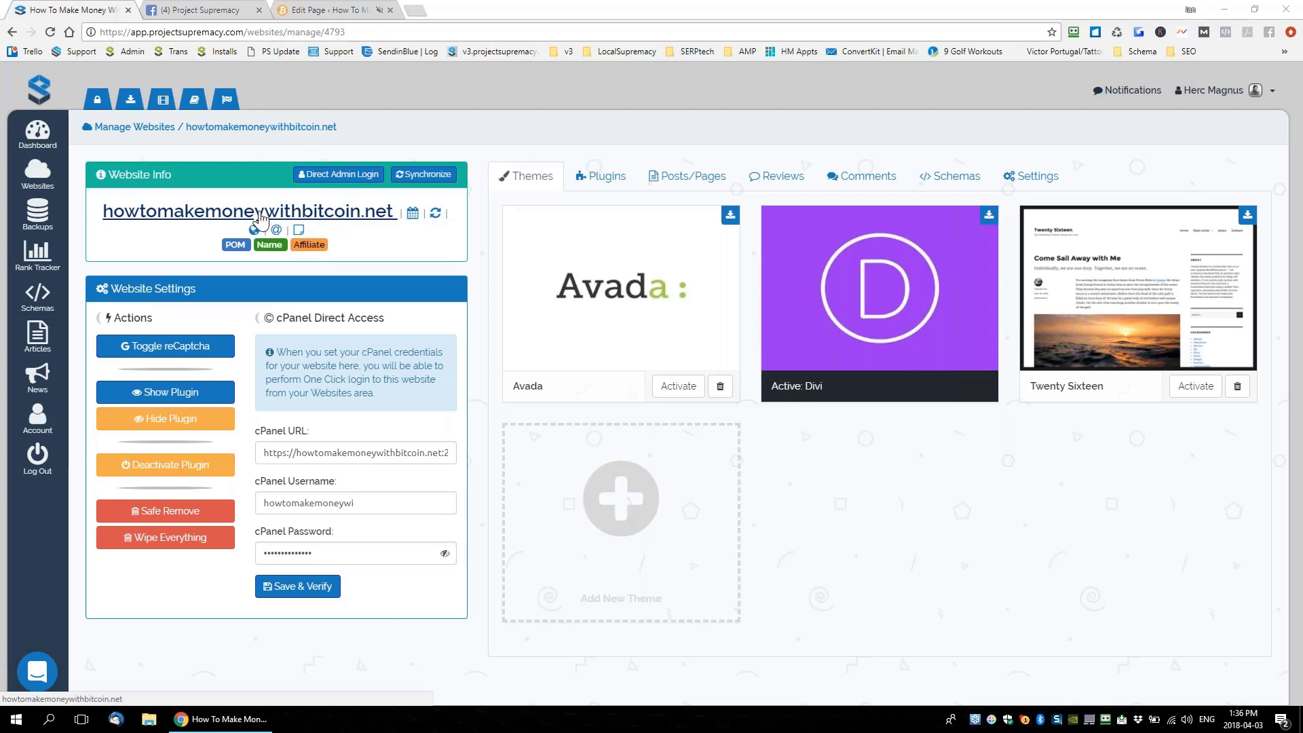
Review howtomakemoneywithbitcoin.net's installed plugins and Bulk Actions list, then go to Account Settings
left_click(600, 186)
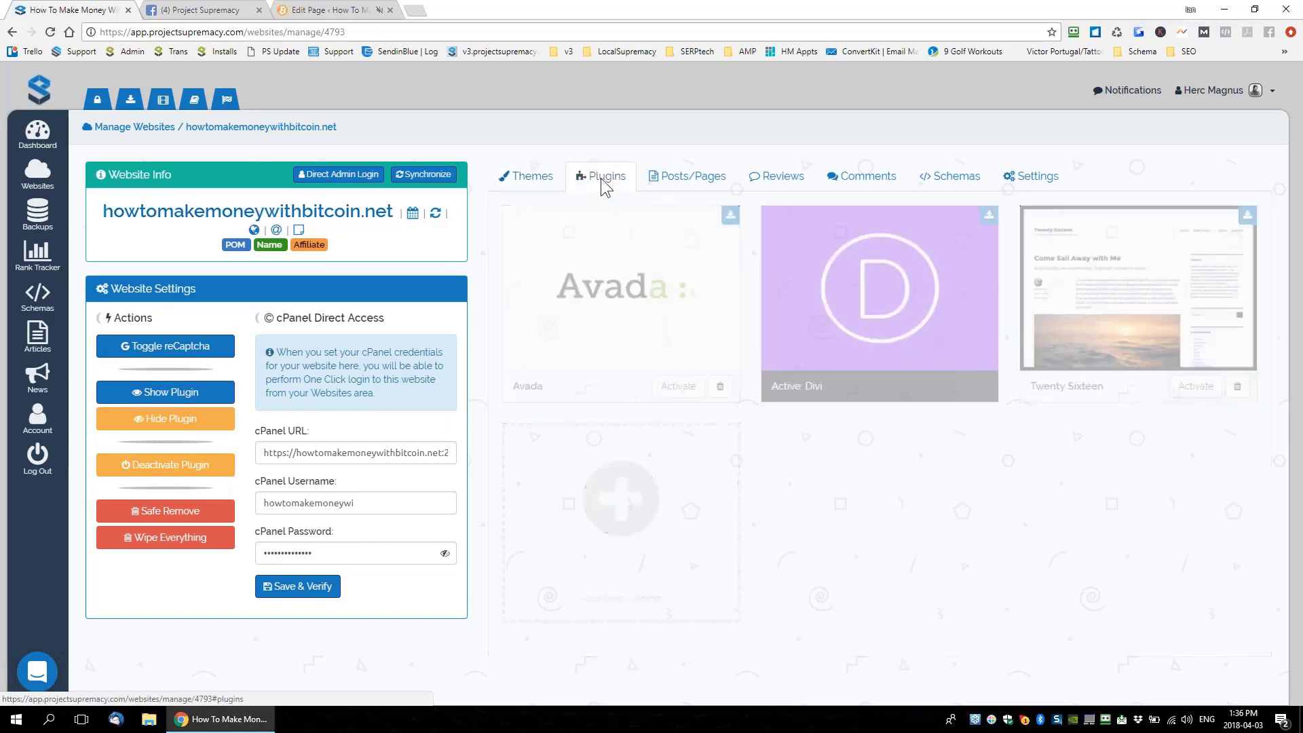
scroll(649, 300, "down", 5)
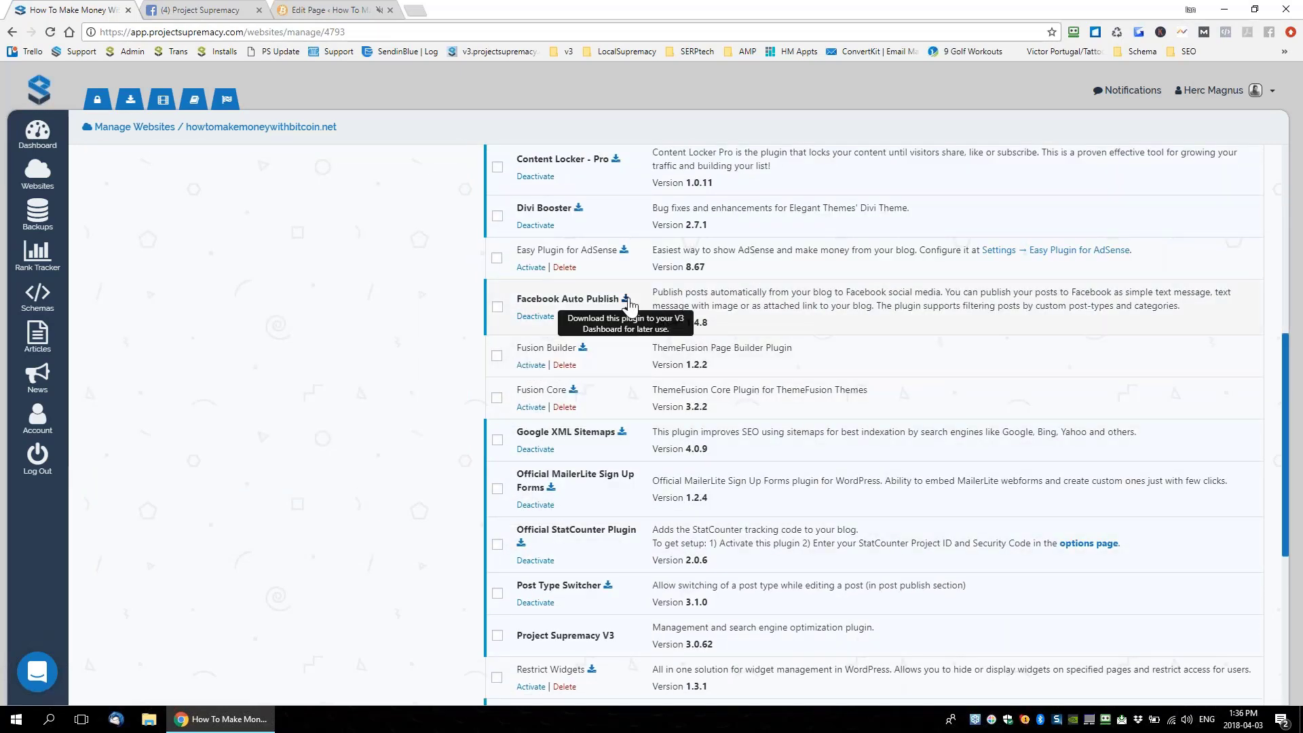
scroll(645, 348, "up", 7)
left_click(536, 214)
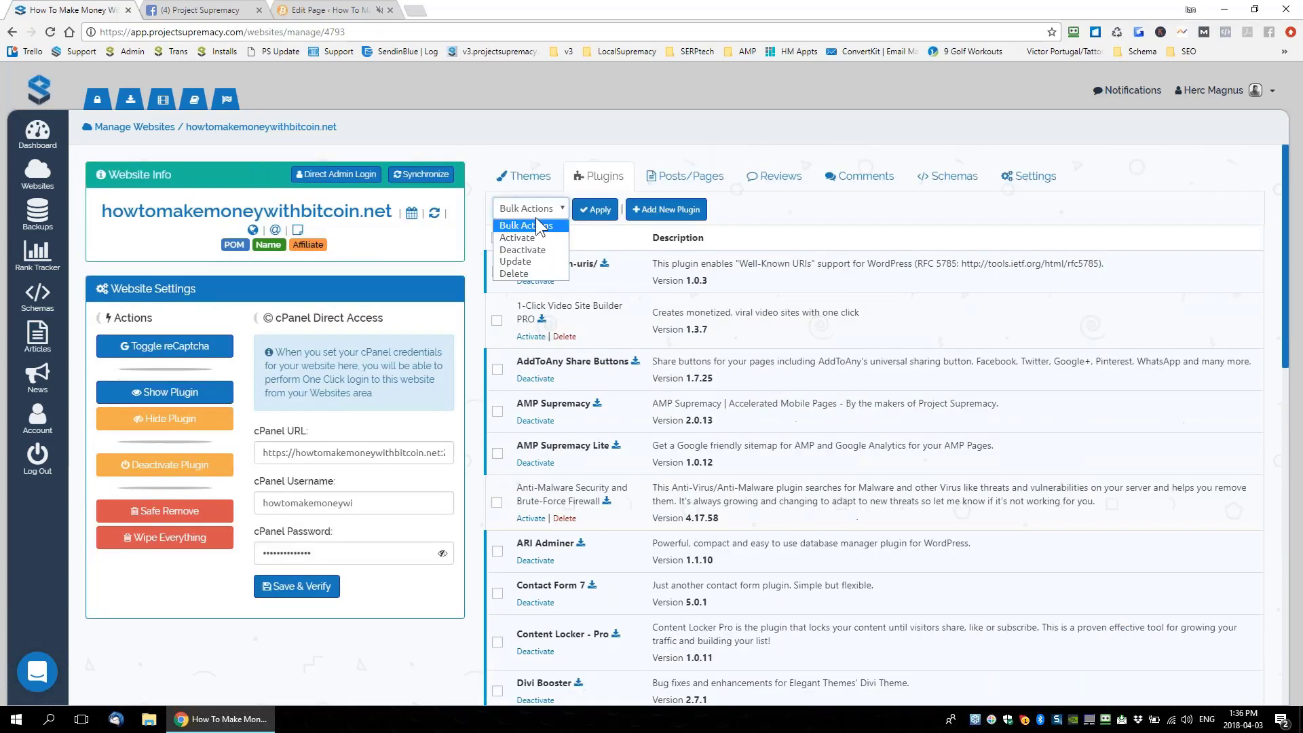
left_click(718, 236)
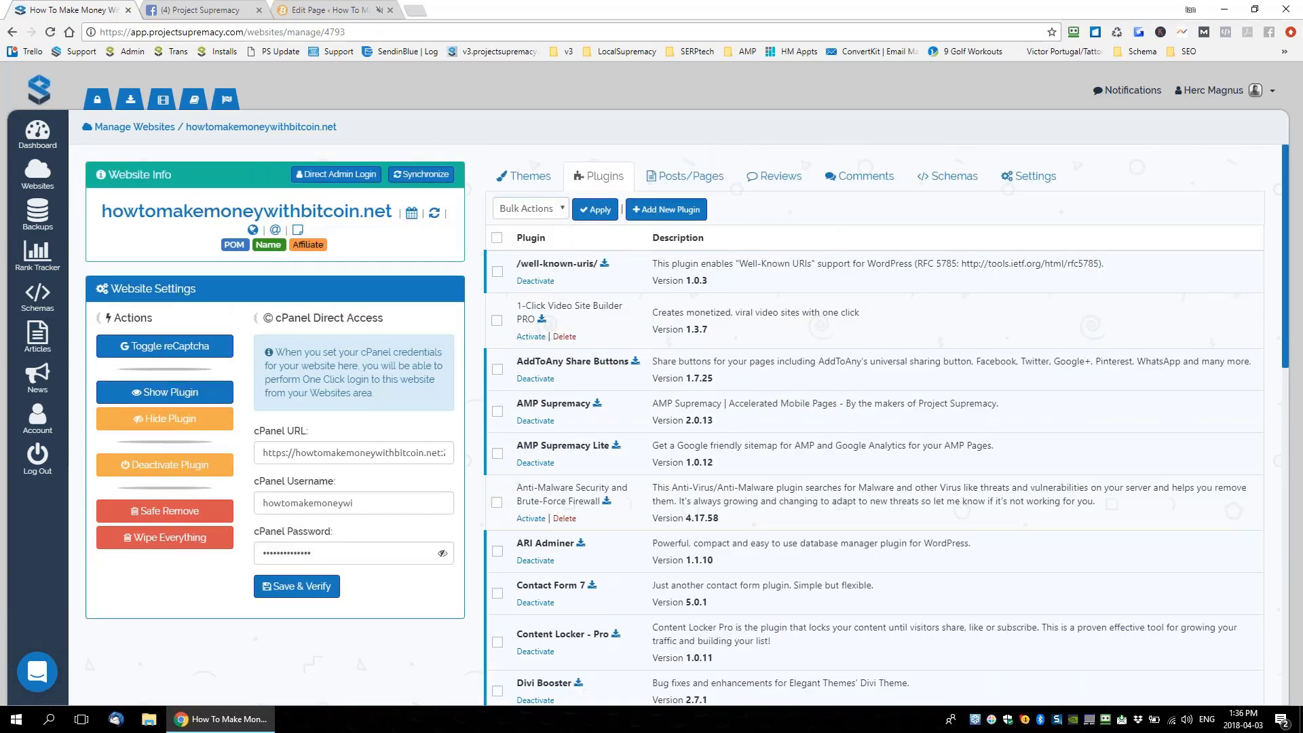
scroll(699, 329, "down", 2)
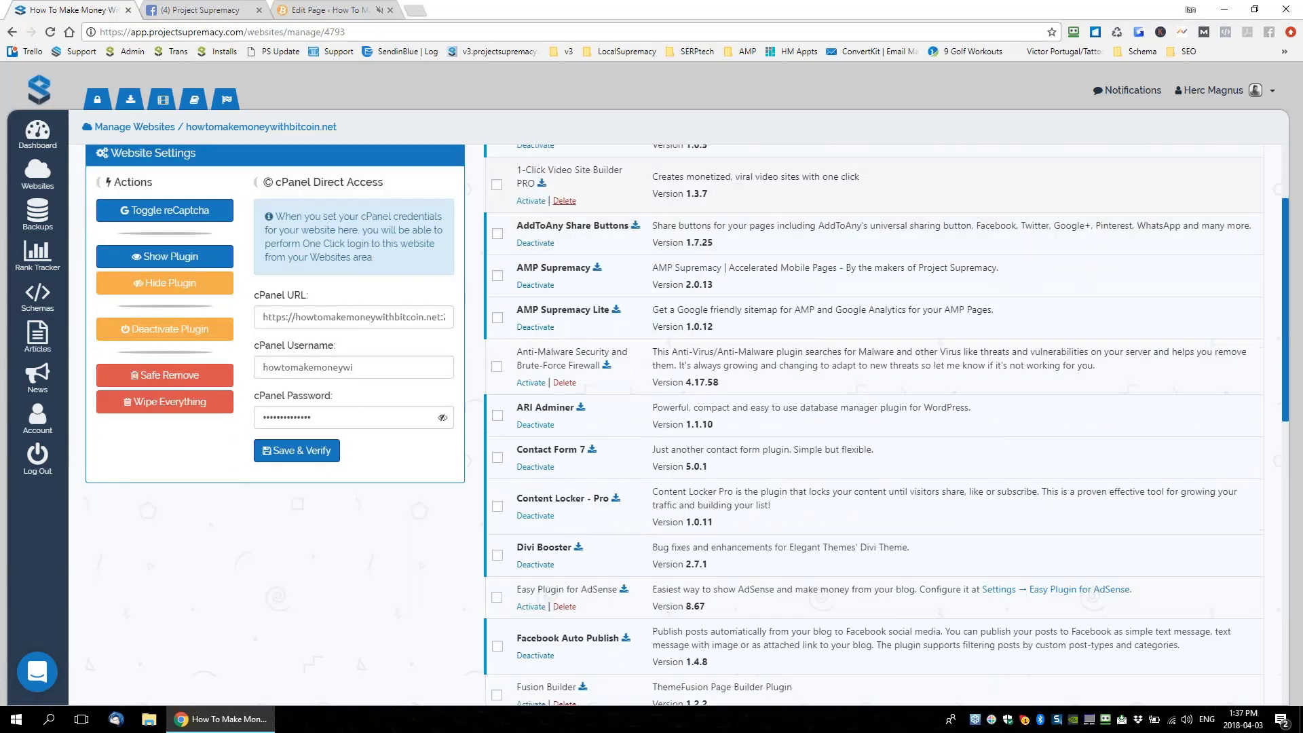
scroll(548, 260, "up", 1)
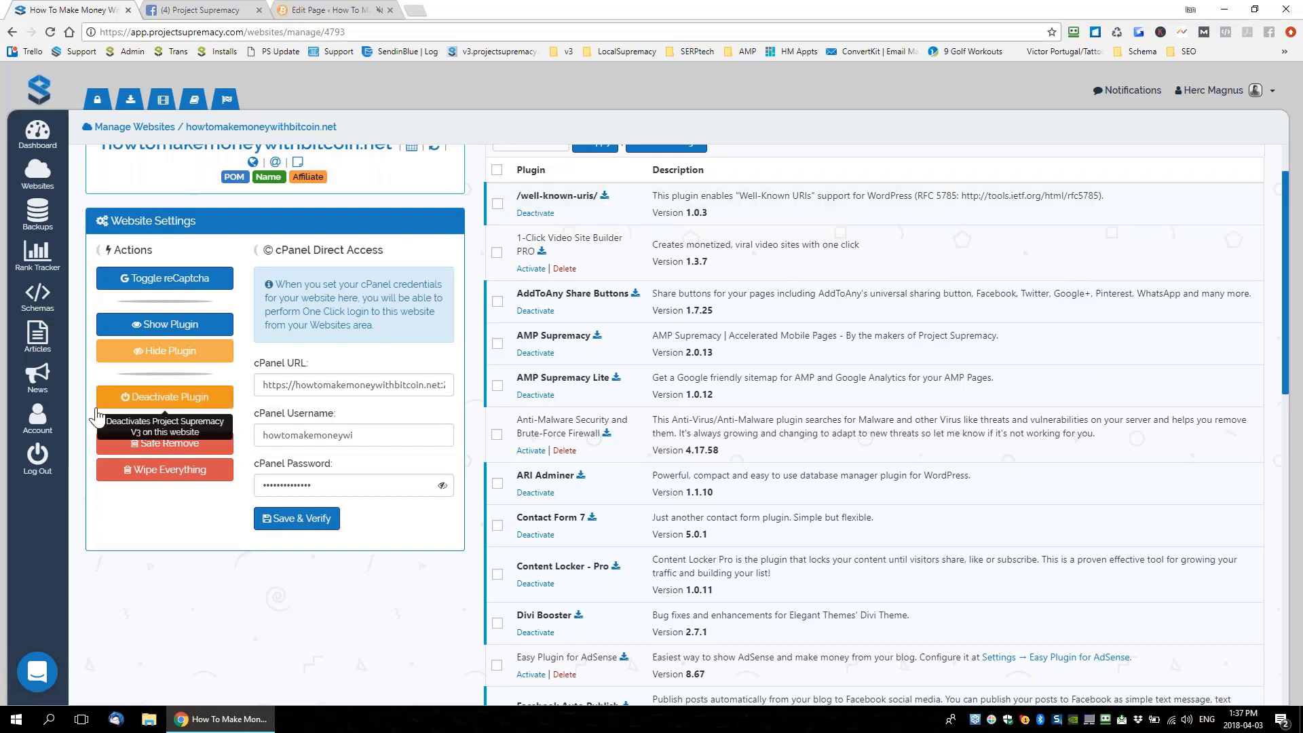
left_click(101, 422)
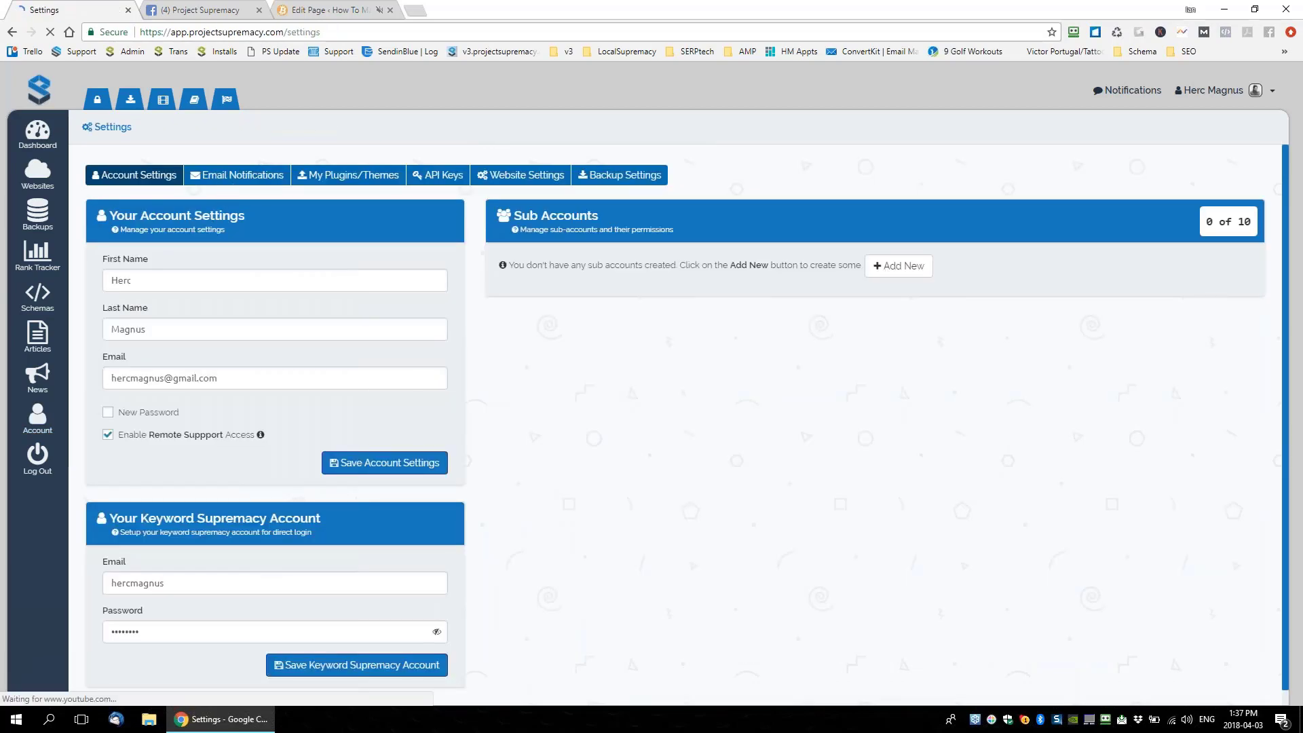
Show the My Plugins/Themes library with 100 entries per page
left_click(350, 177)
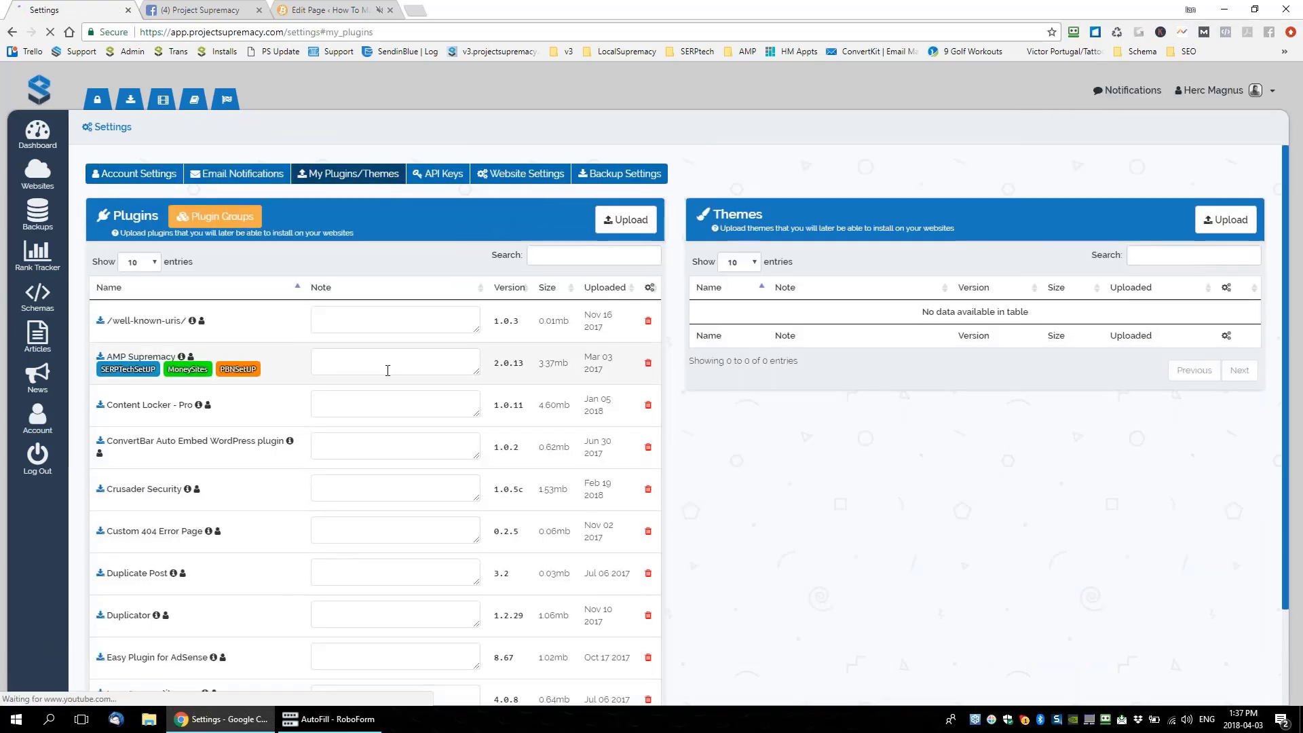
scroll(271, 326, "down", 2)
scroll(216, 316, "up", 2)
left_click(140, 264)
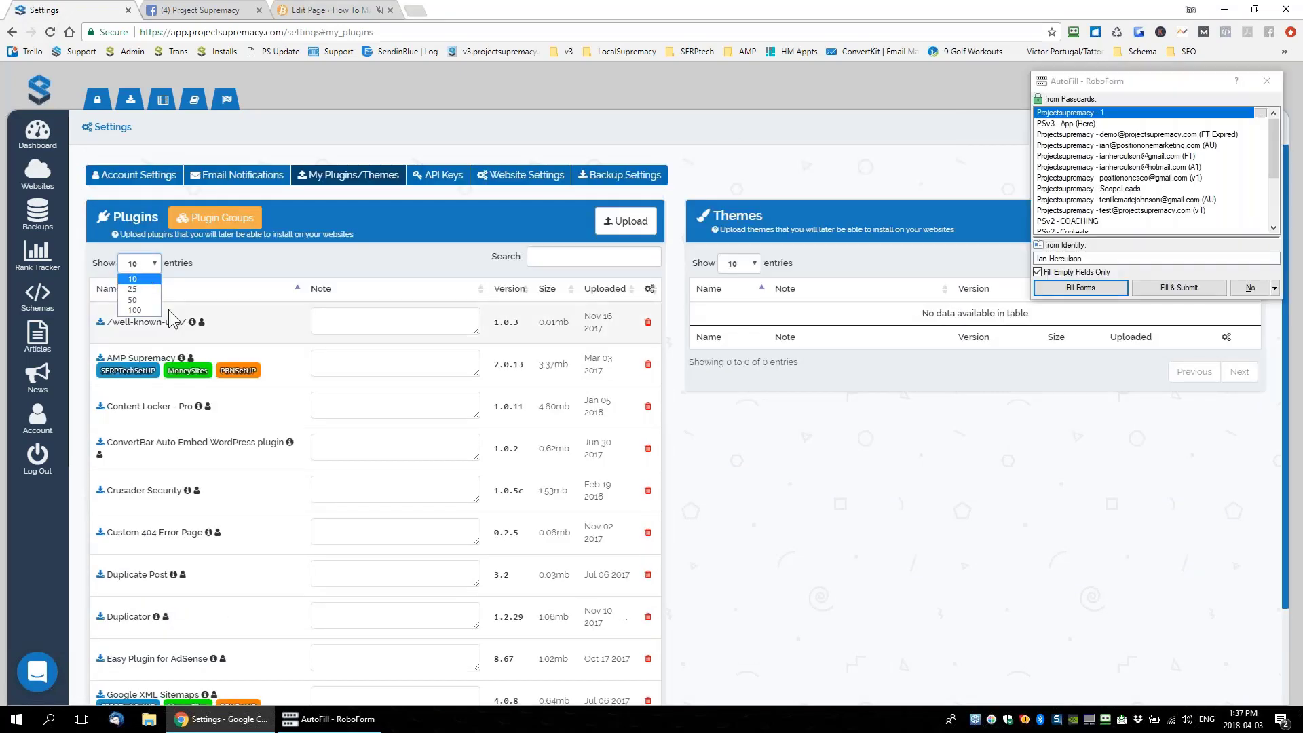
left_click(140, 326)
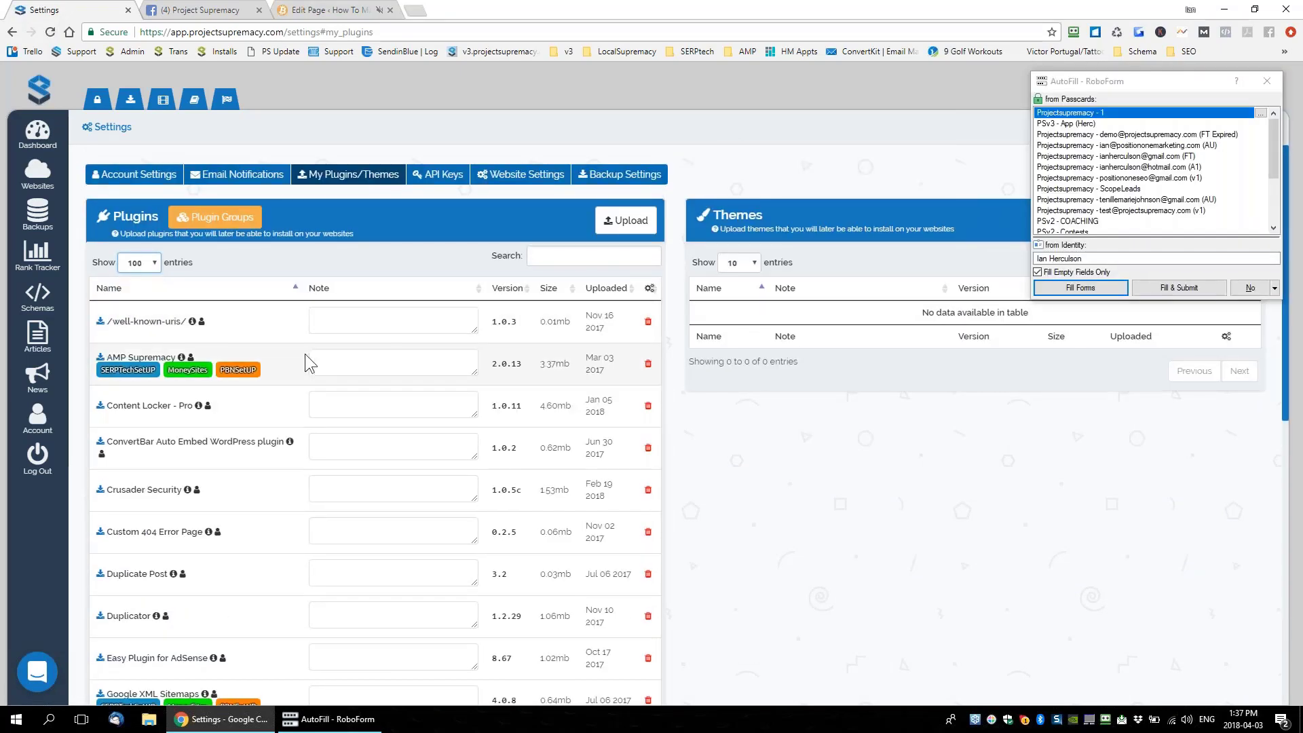
Look through the uploaded plugins list, then return to the Dashboard
scroll(326, 407, "down", 5)
scroll(271, 386, "up", 2)
scroll(231, 367, "up", 4)
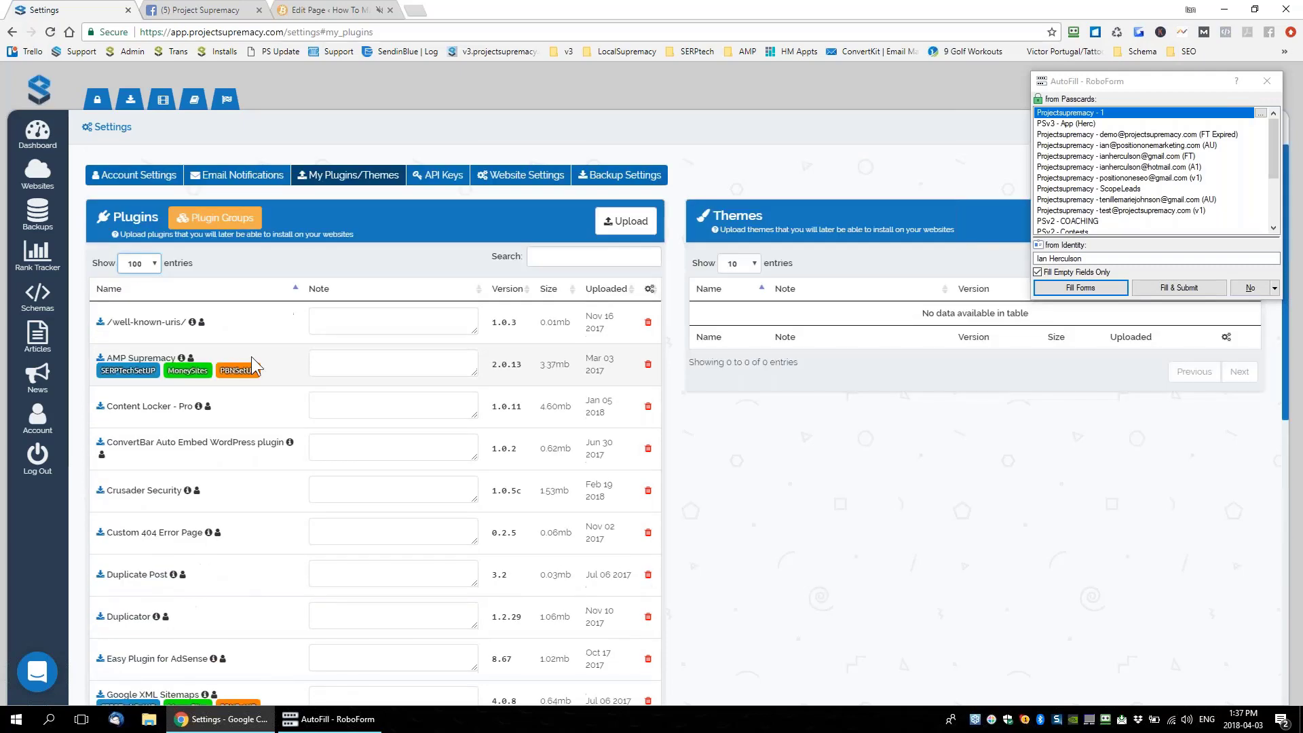
scroll(441, 355, "down", 1)
scroll(340, 279, "down", 1)
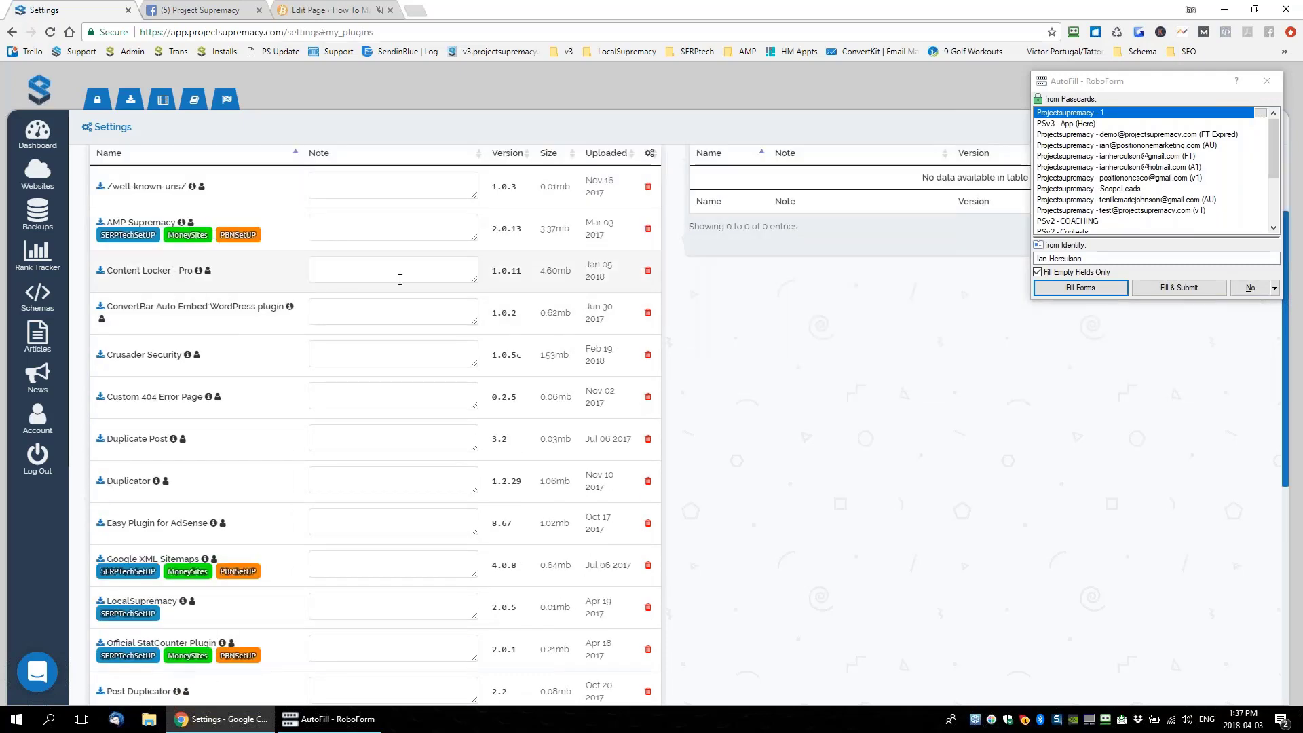
scroll(400, 279, "up", 2)
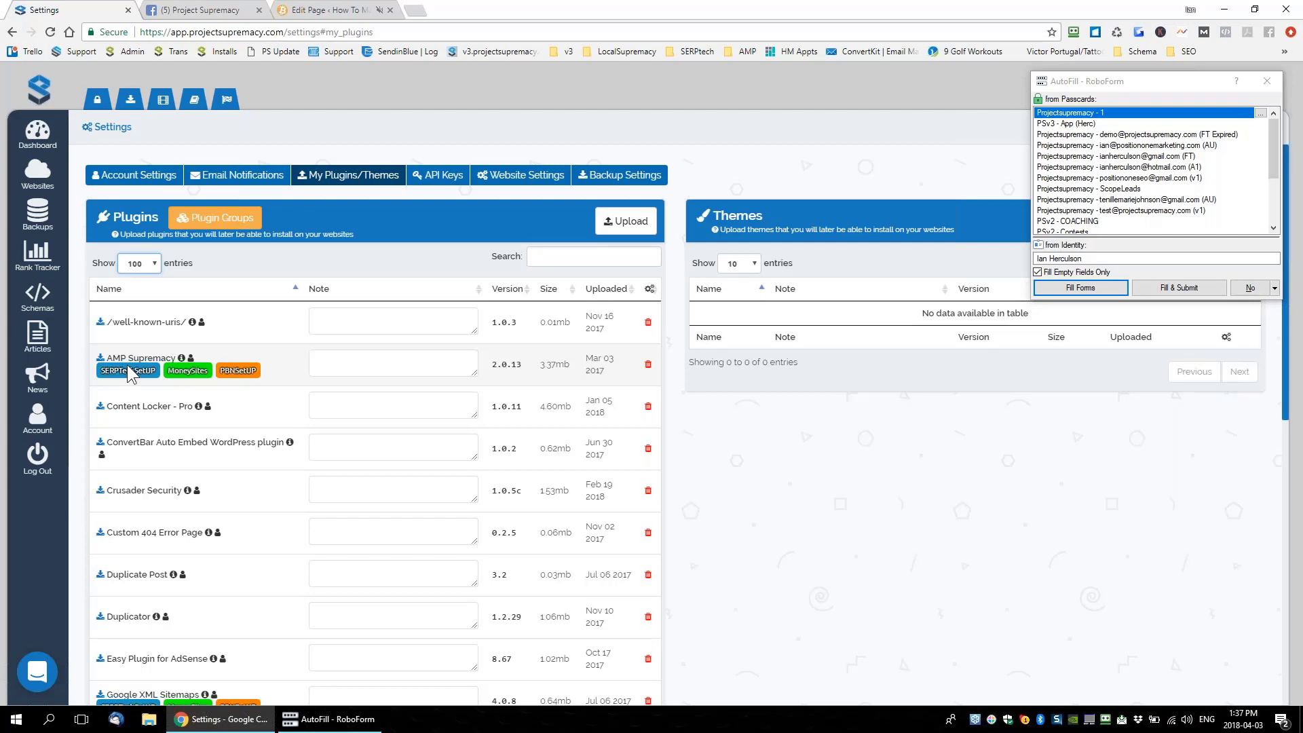
scroll(129, 373, "down", 4)
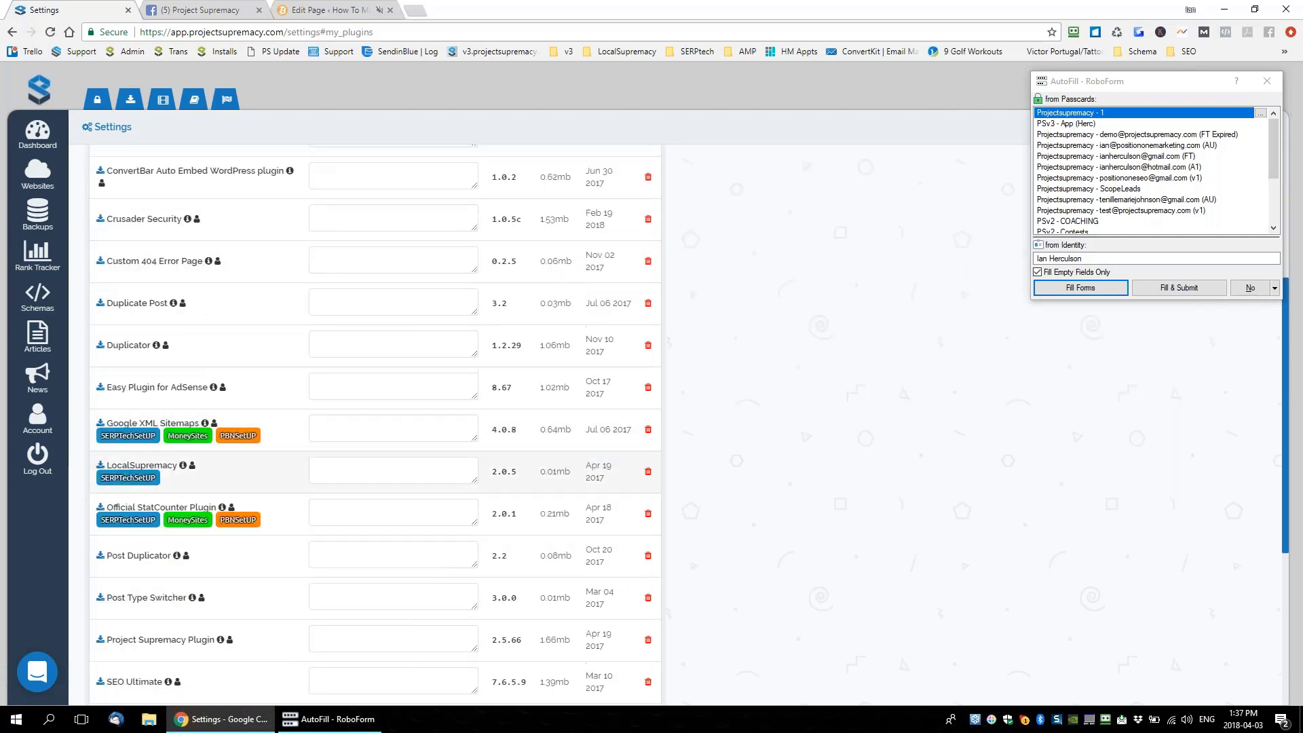
scroll(204, 475, "up", 4)
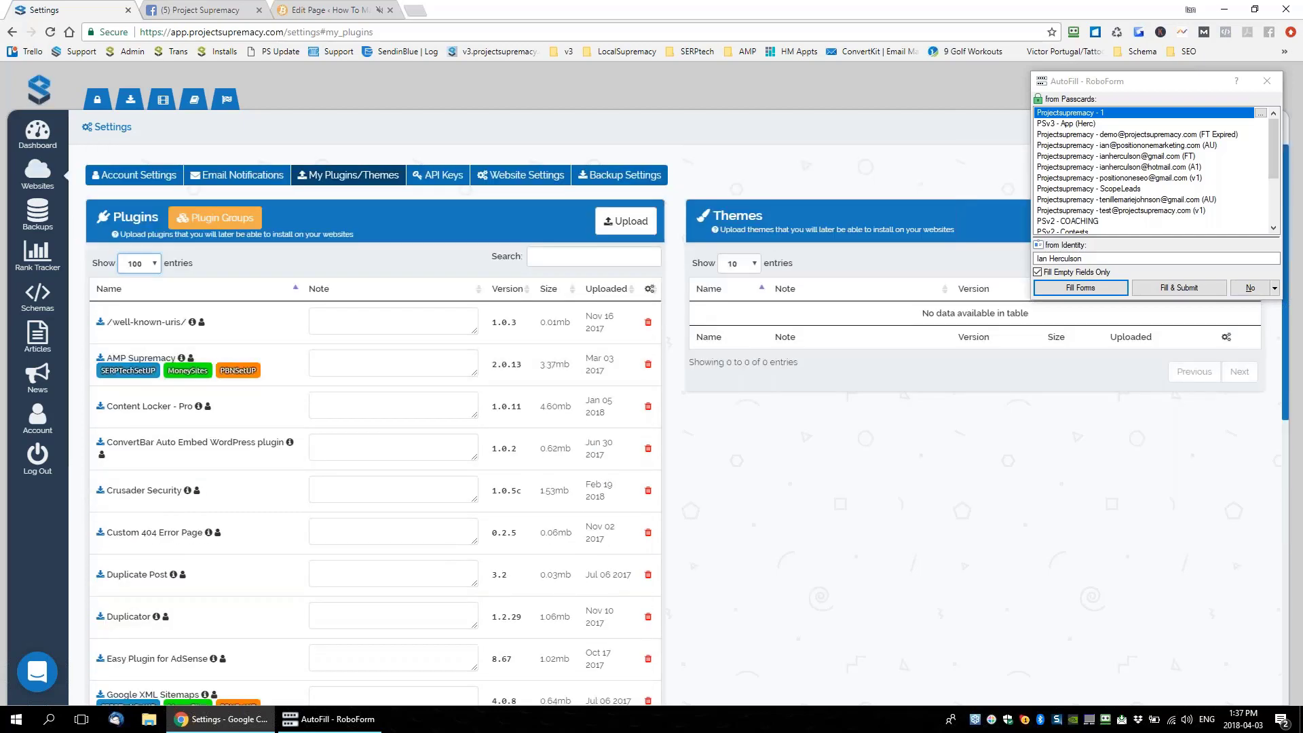
left_click(37, 135)
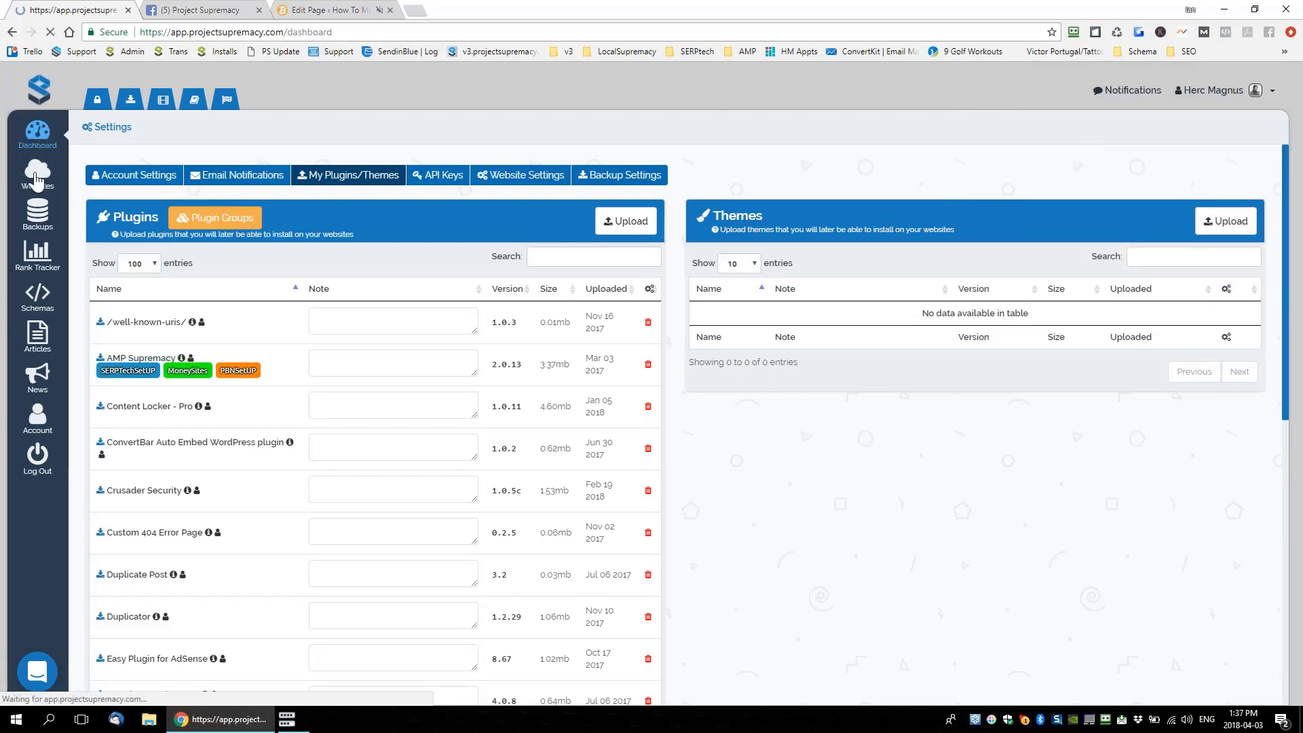
Open the Websites grid, visit psbnetbank.com's management page, then go back to the grid
left_click(37, 178)
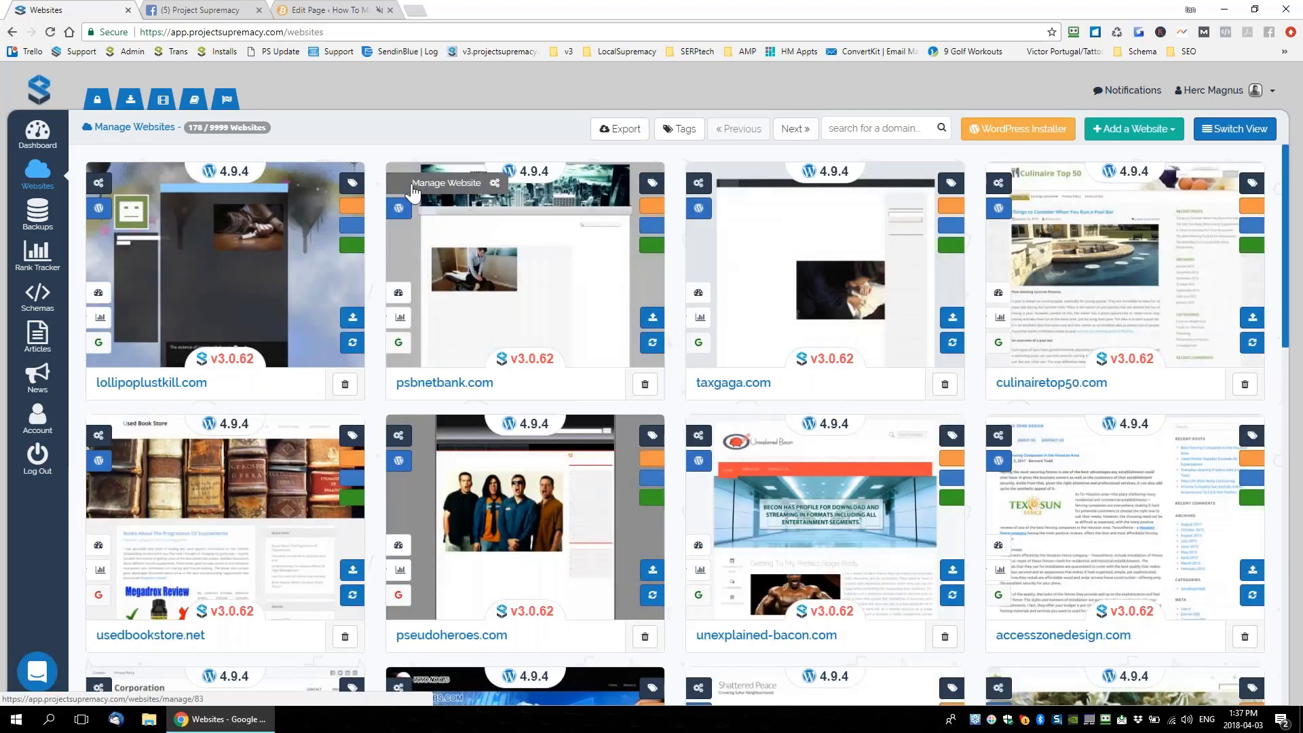
left_click(421, 184)
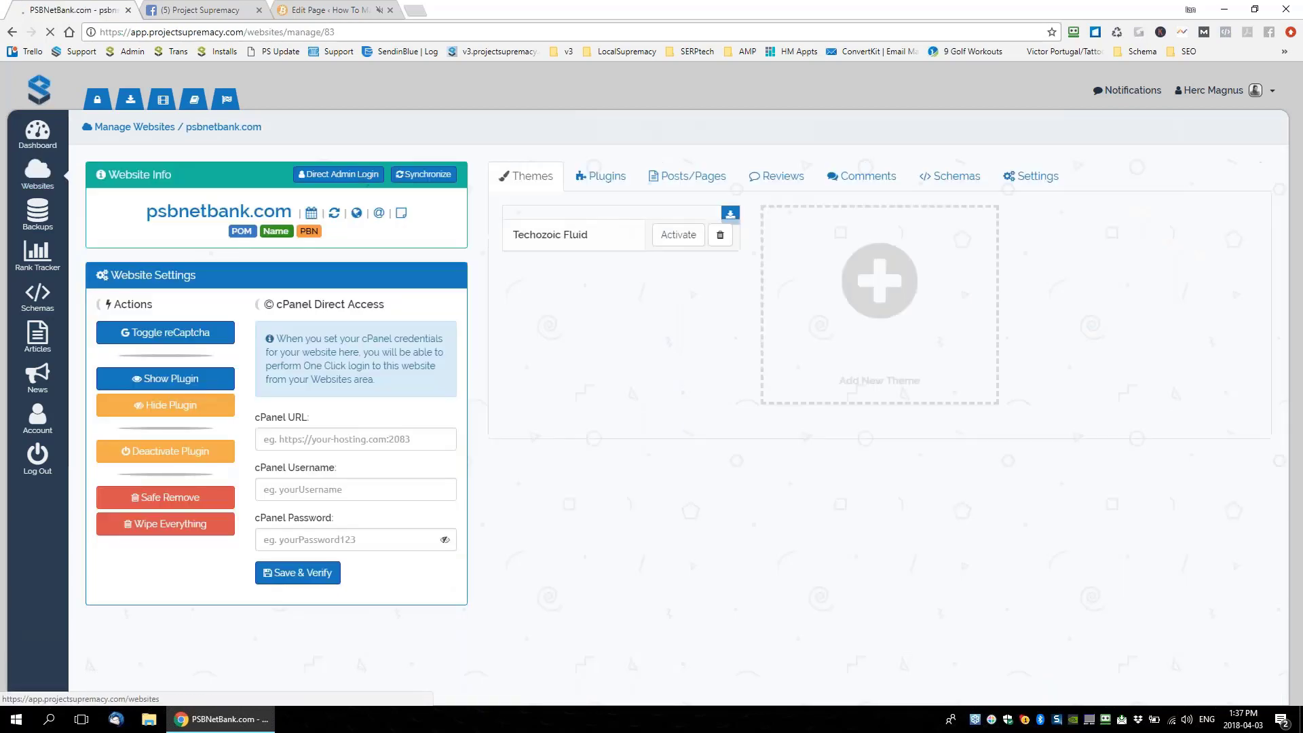
left_click(13, 32)
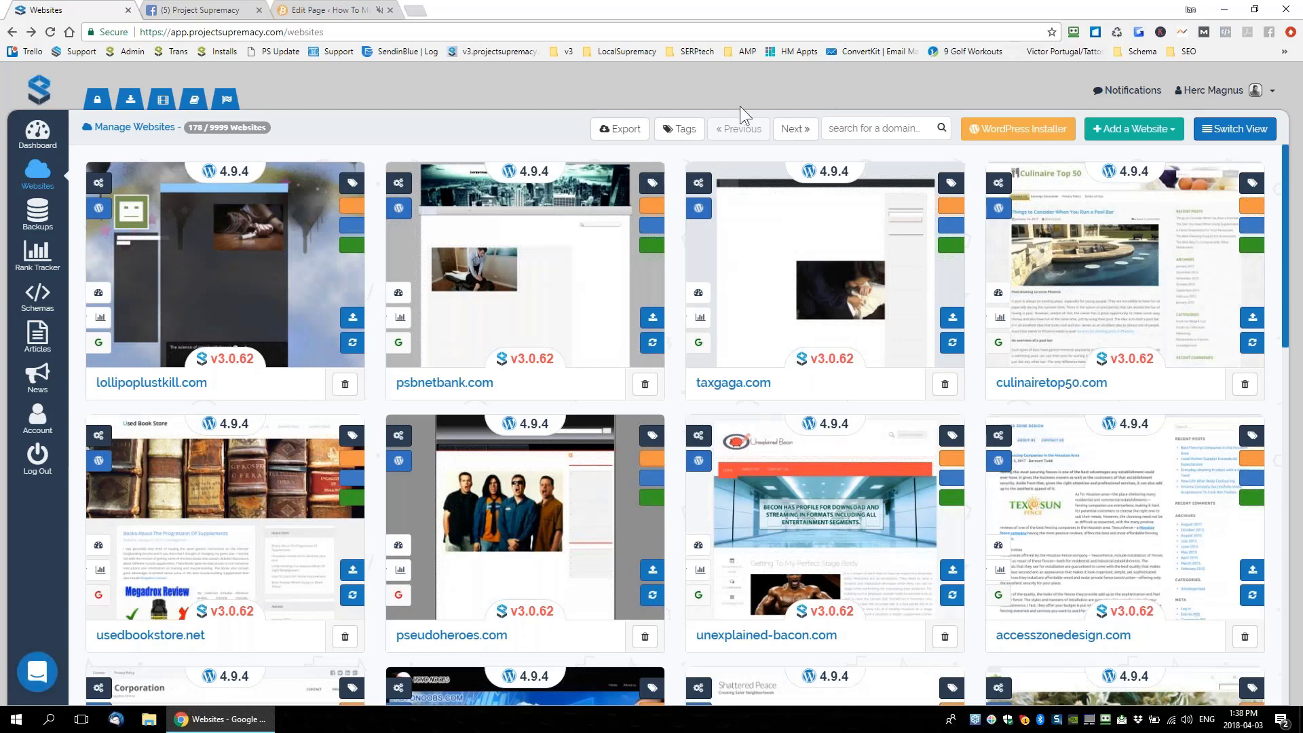
Filter websites by the SerpTech tag and open bitcoinfor.sale's Manage Website page
left_click(680, 133)
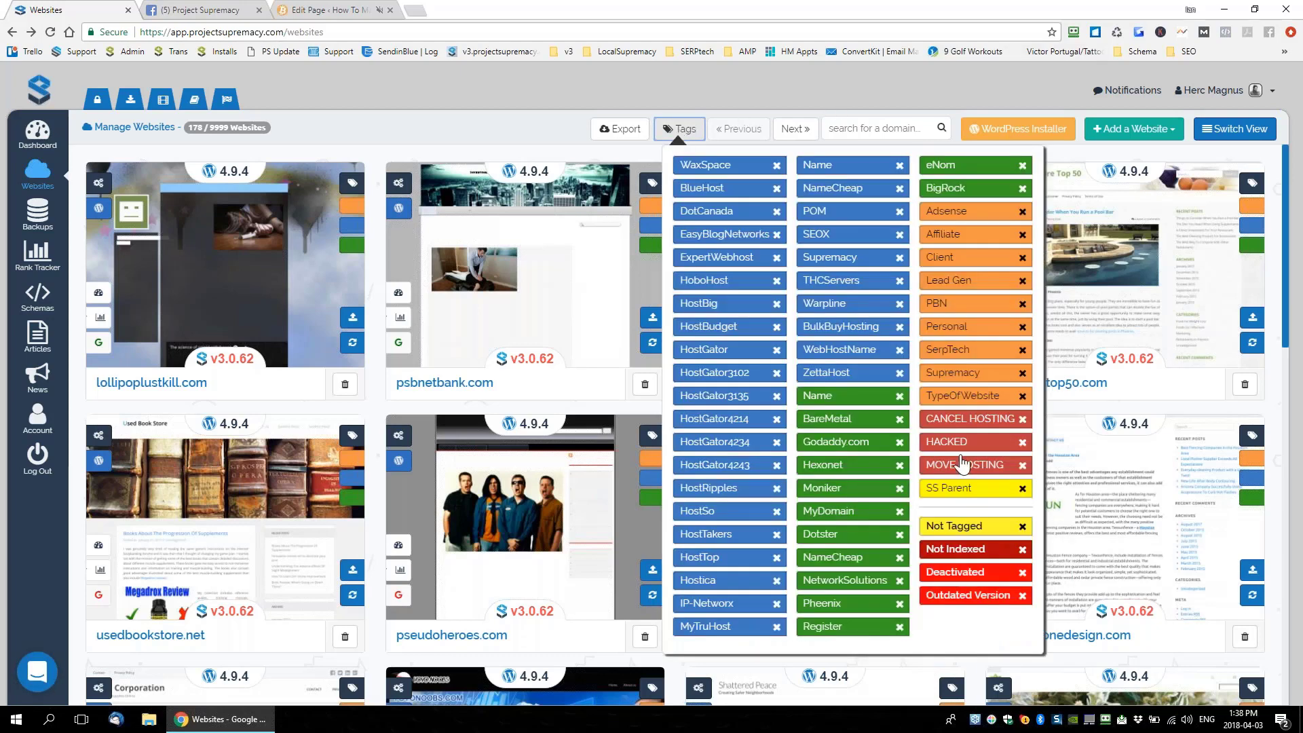
left_click(947, 351)
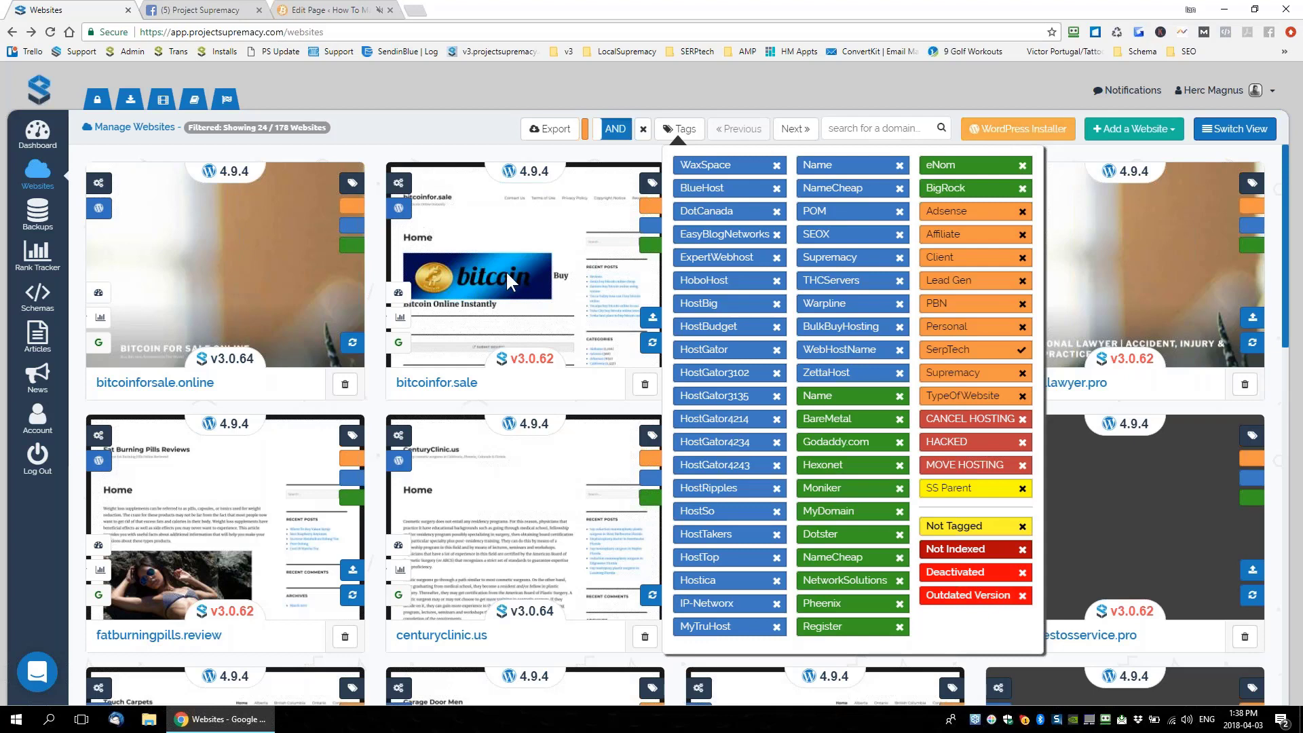
left_click(494, 183)
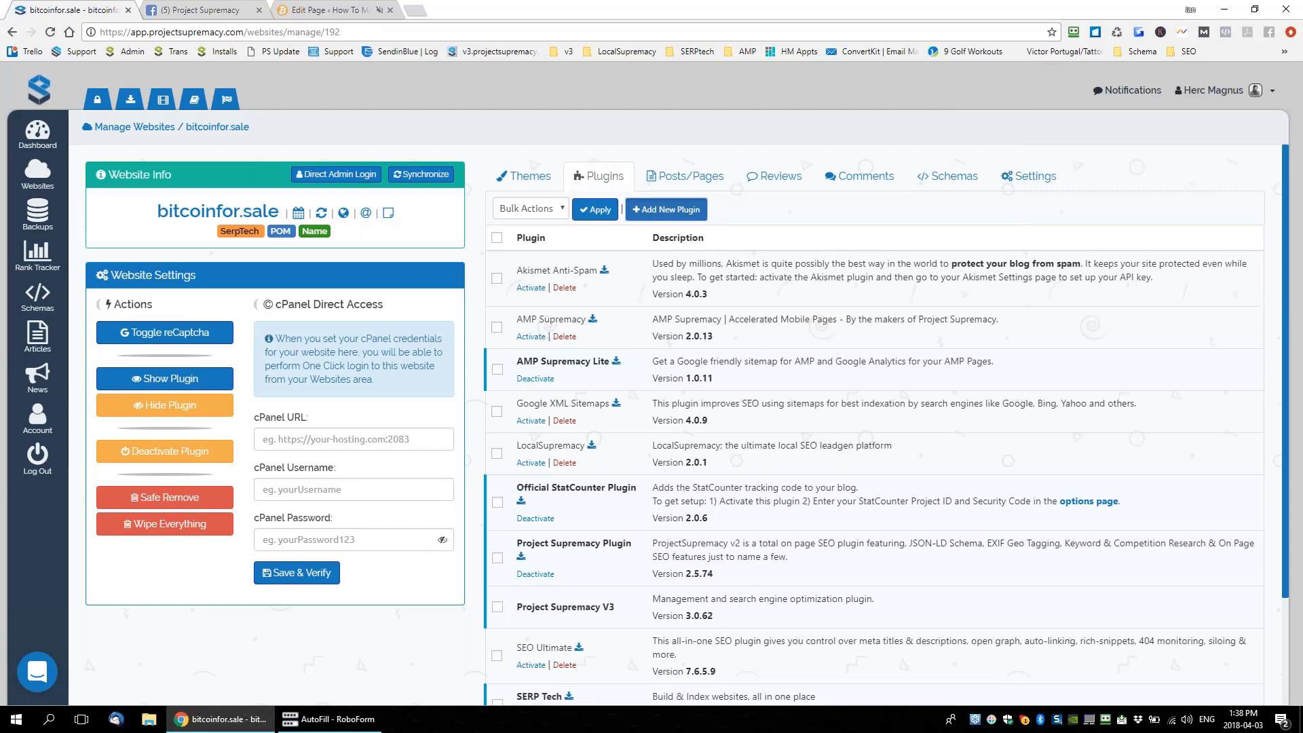
Start adding a plugin to bitcoinfor.sale from the uploaded library's SERPTechSetUP group
left_click(665, 209)
left_click(606, 139)
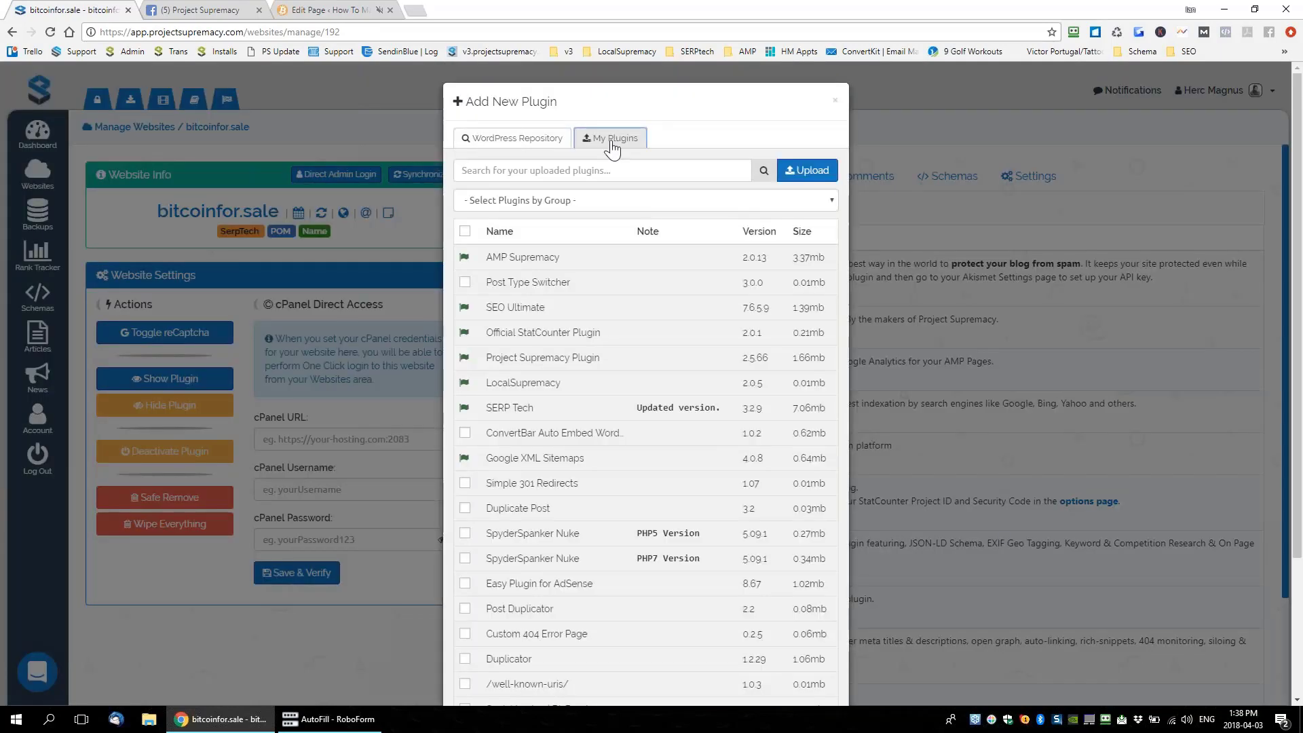
left_click(576, 201)
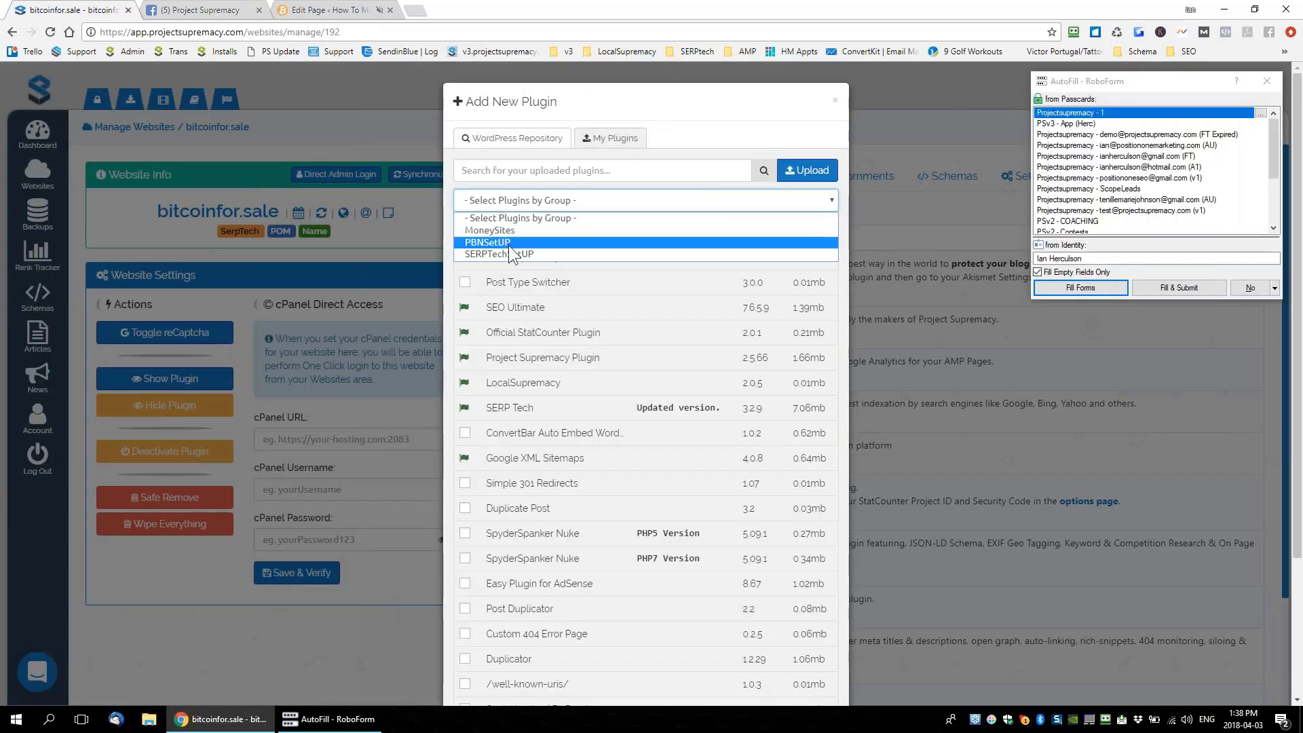
left_click(488, 253)
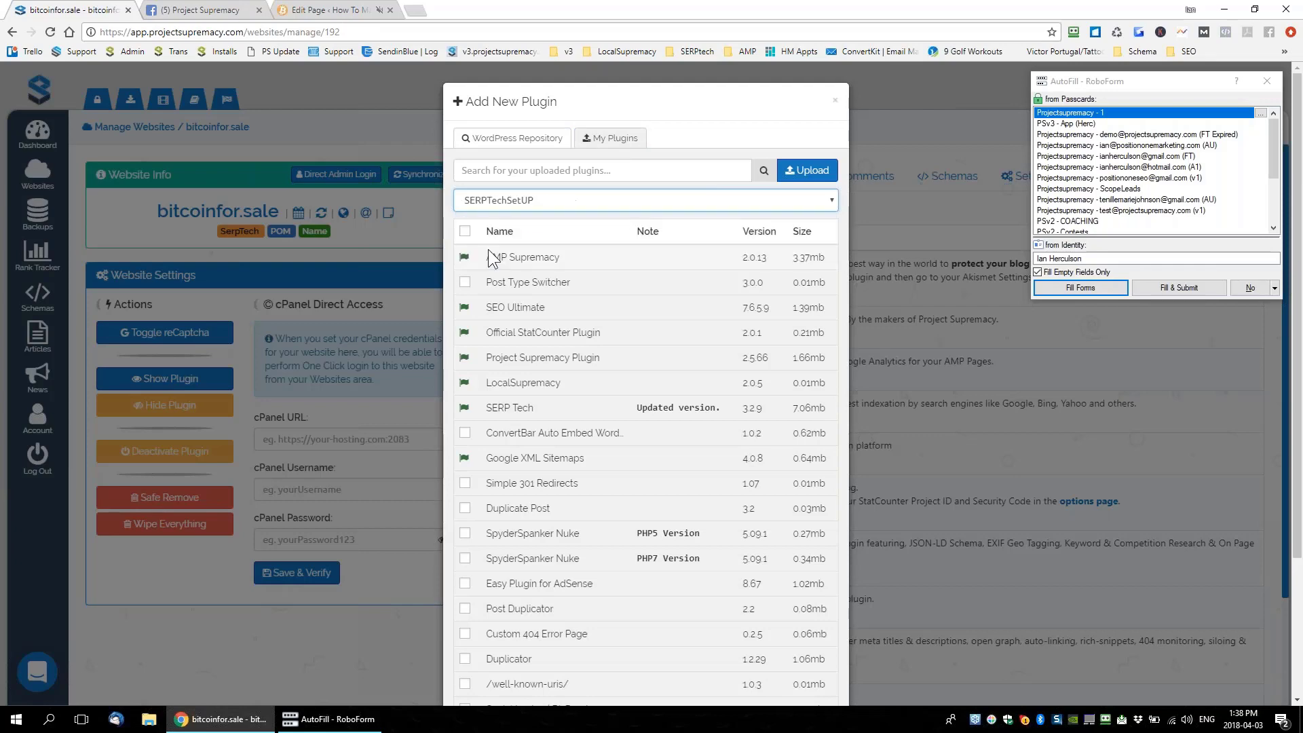
scroll(596, 397, "down", 4)
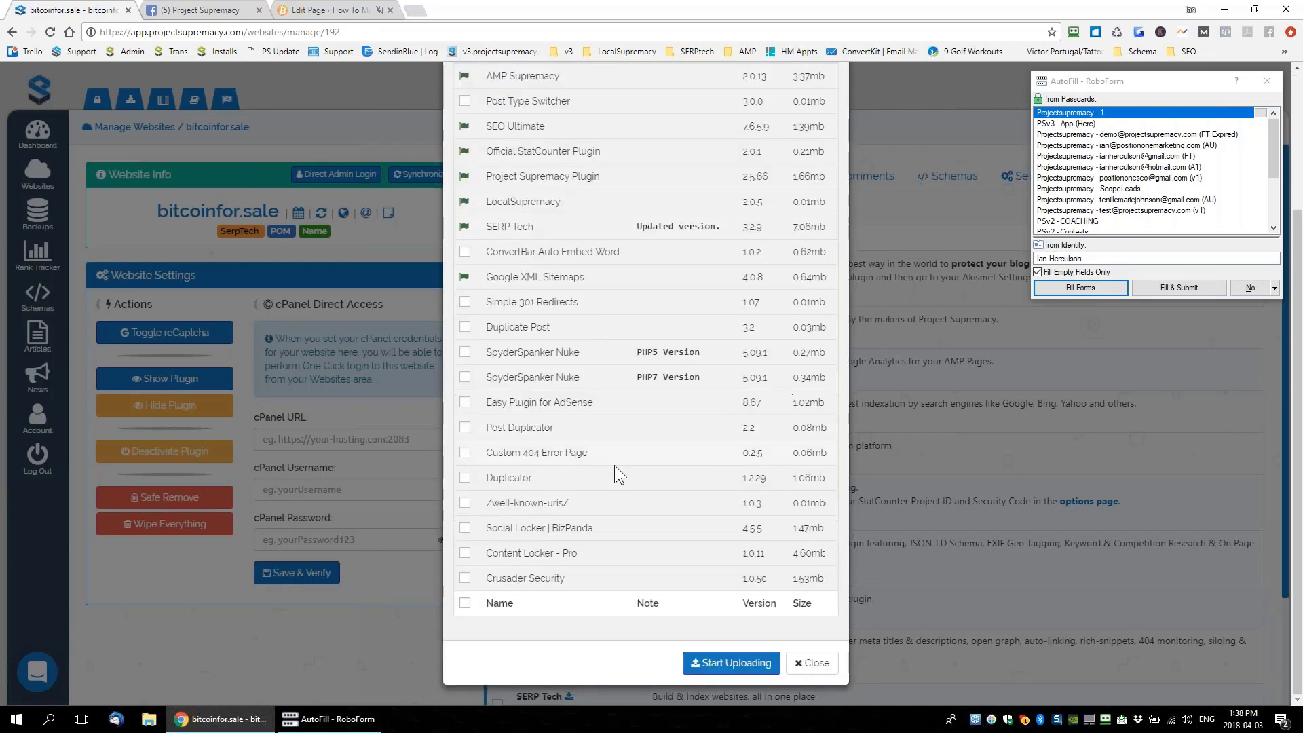
scroll(614, 465, "up", 4)
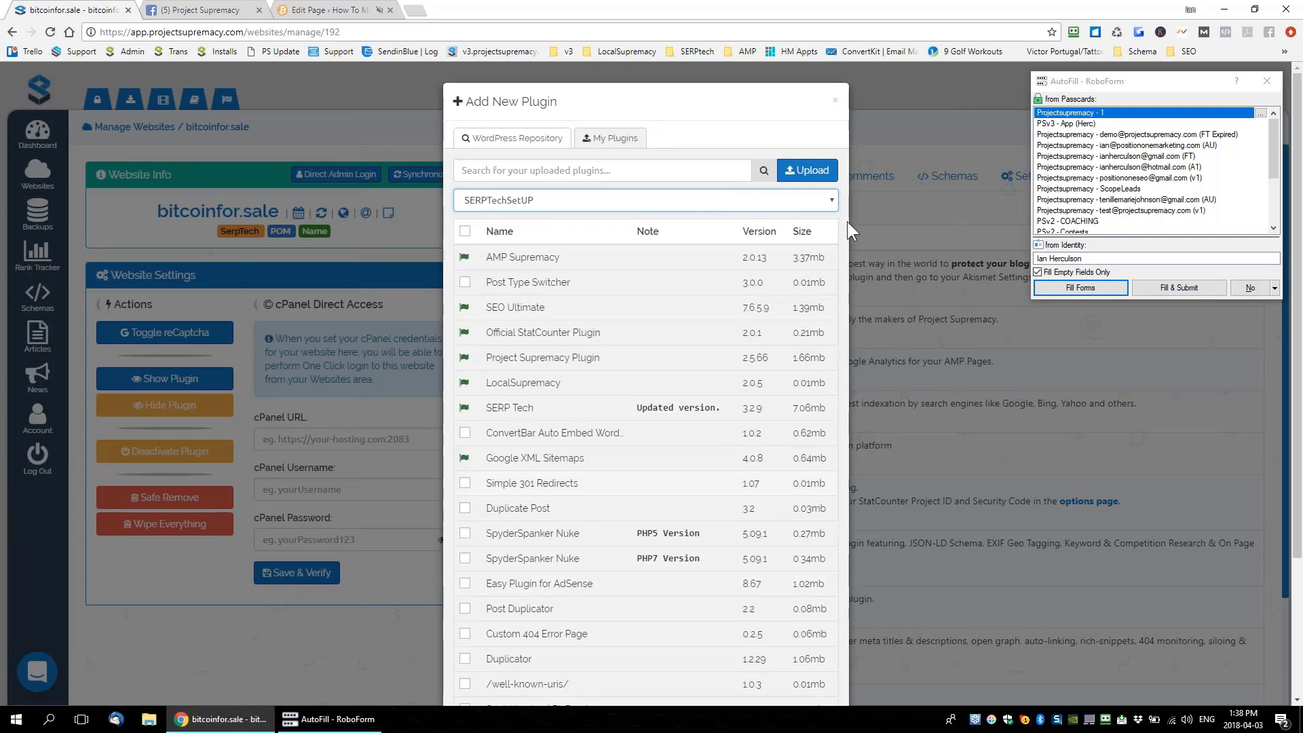
Close the add-plugin dialog and the RoboForm autofill window without uploading anything
left_click(835, 101)
left_click(835, 100)
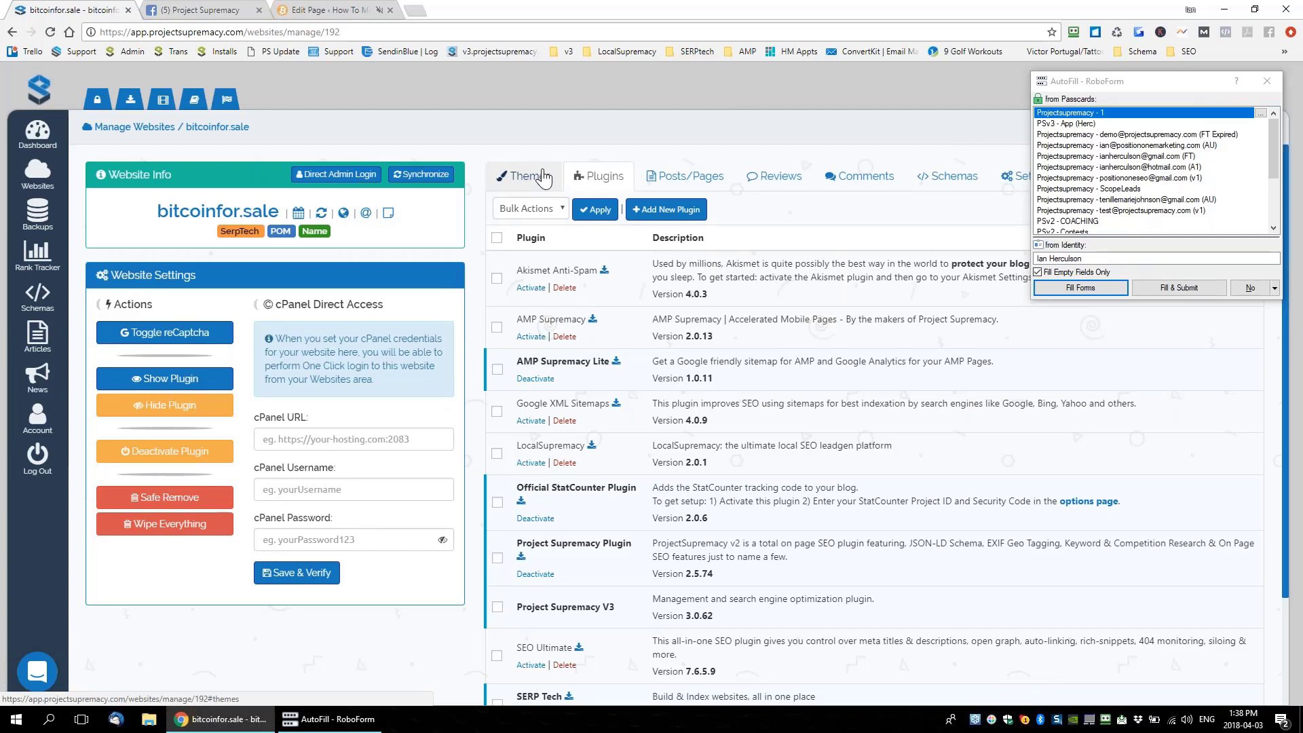
left_click(568, 133)
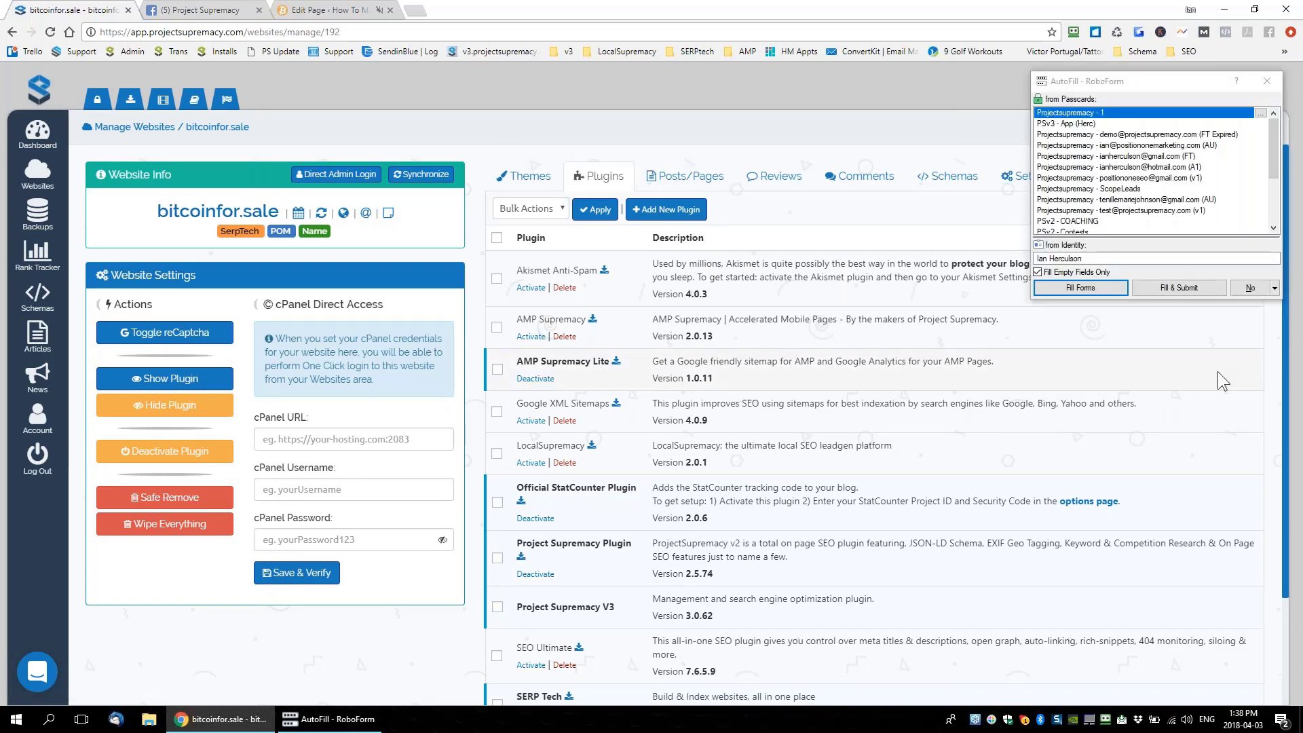
left_click(1252, 290)
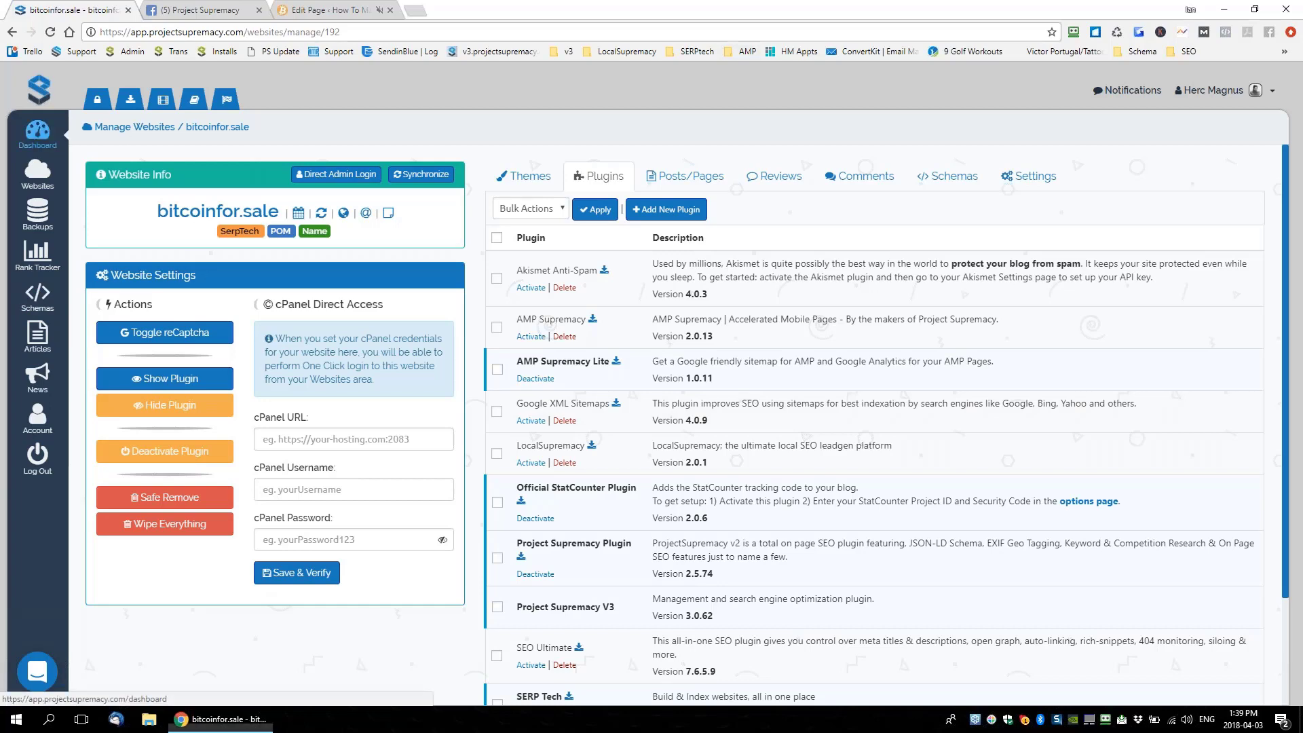
Go from the Dashboard to the Websites grid and launch the WordPress Installer
left_click(38, 134)
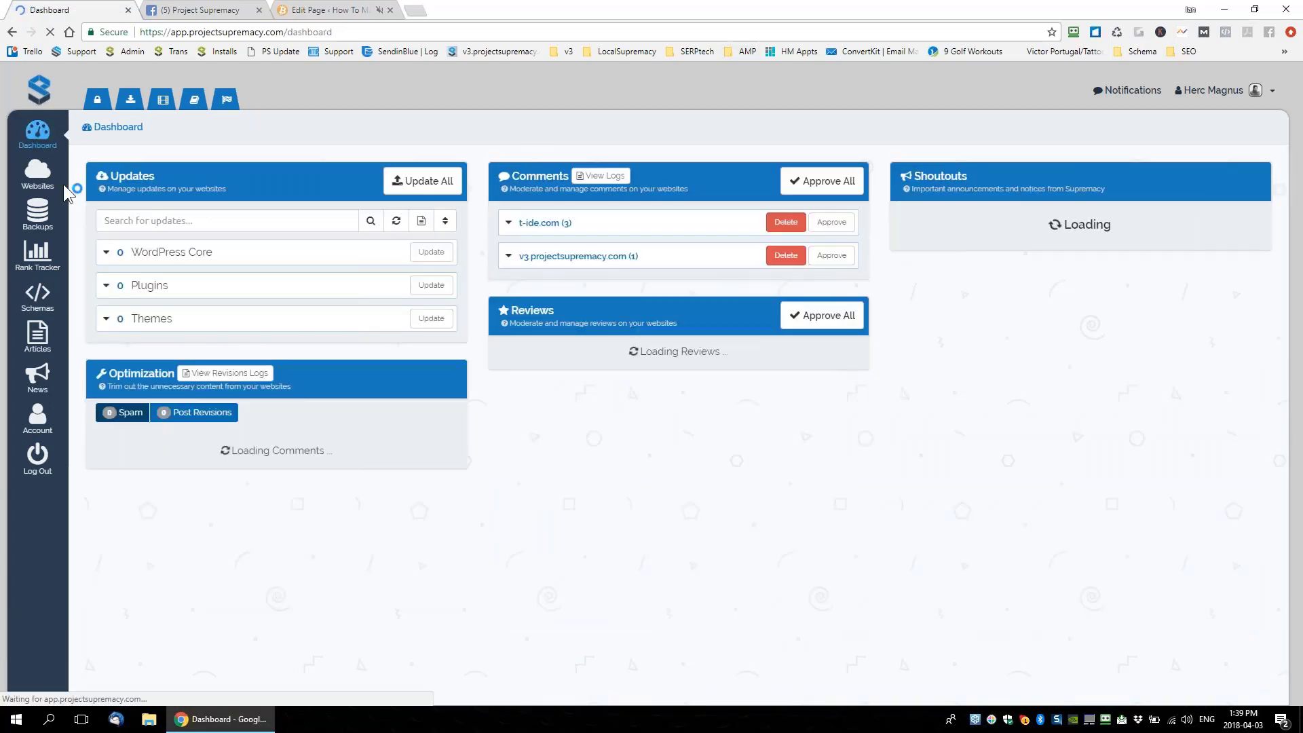
left_click(38, 173)
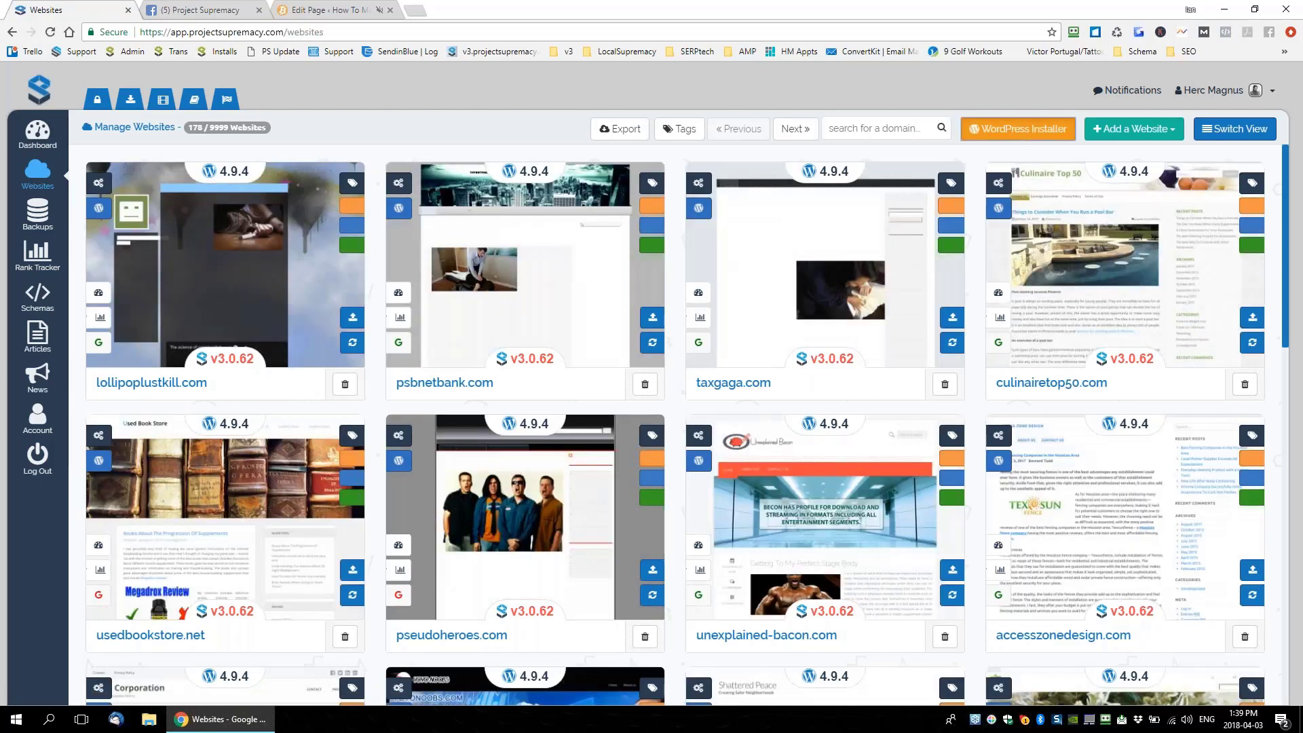
left_click(1018, 128)
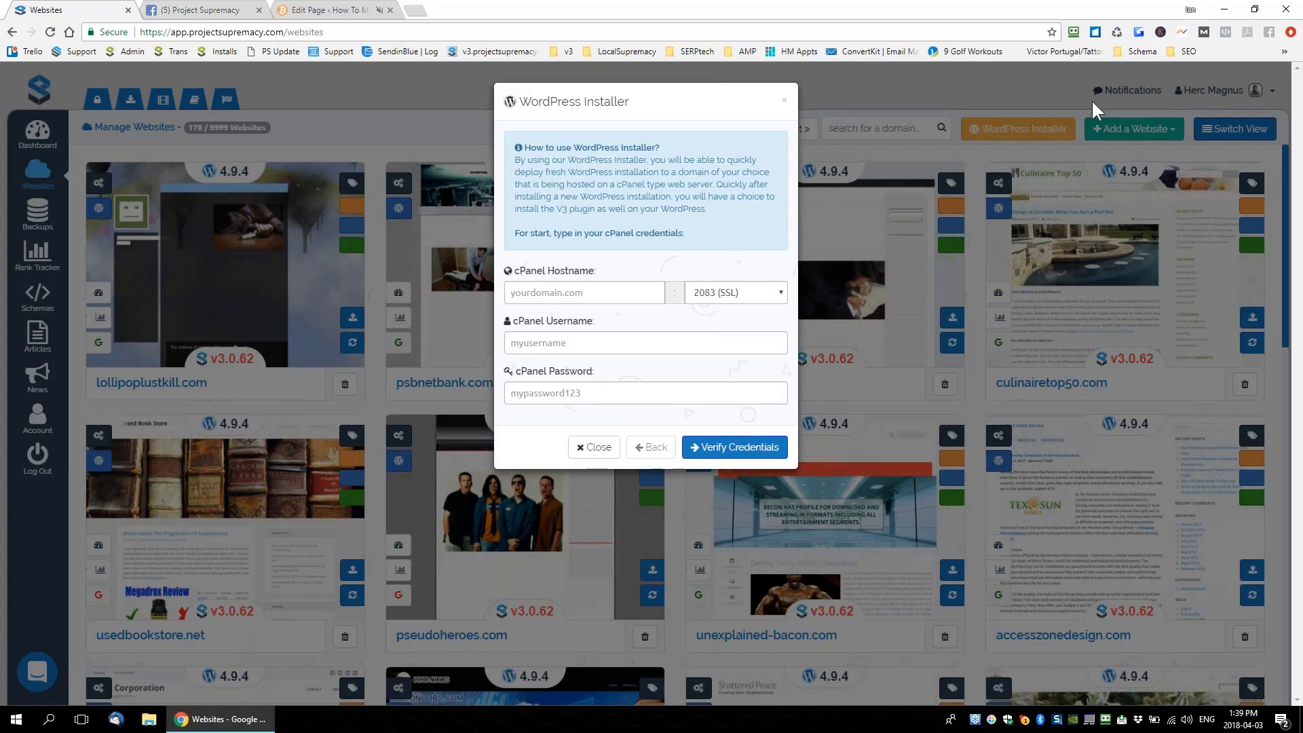
Close the WordPress Installer, reopen and close it again, then switch to the Edit Page tab
left_click(784, 102)
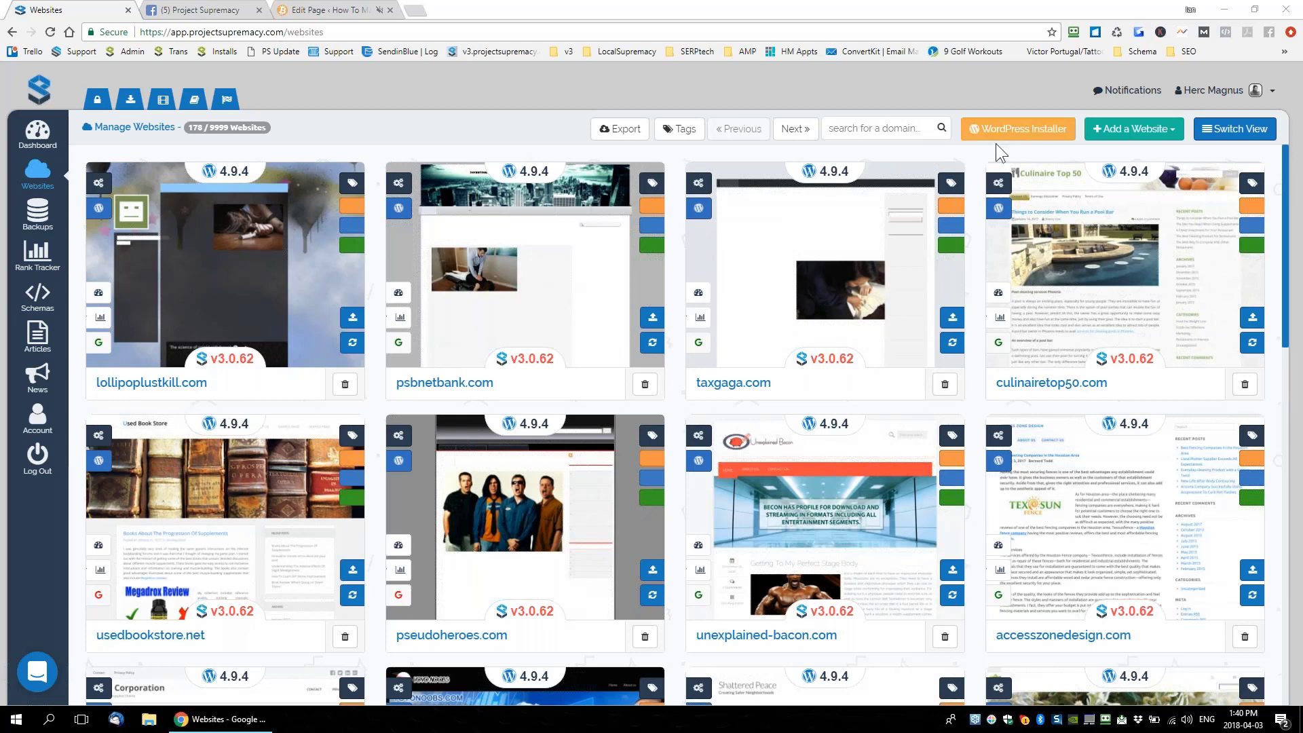
left_click(1005, 129)
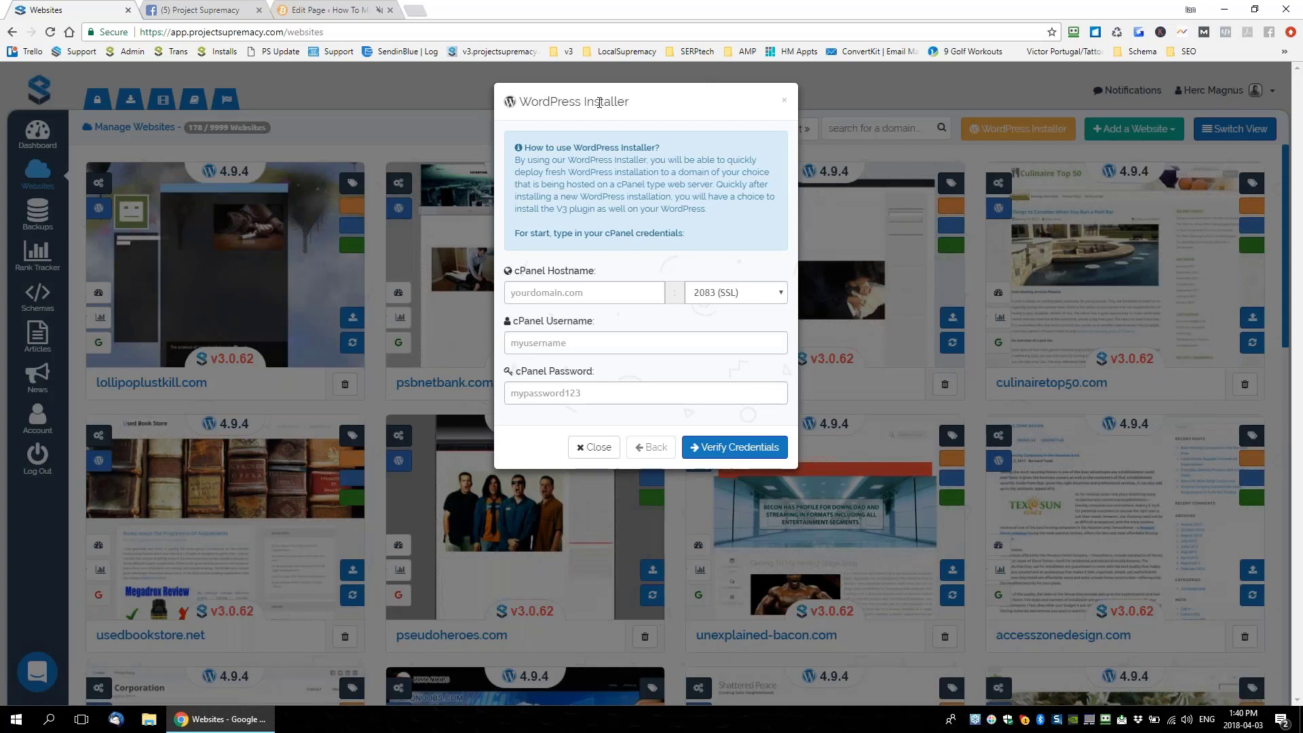
left_click(785, 101)
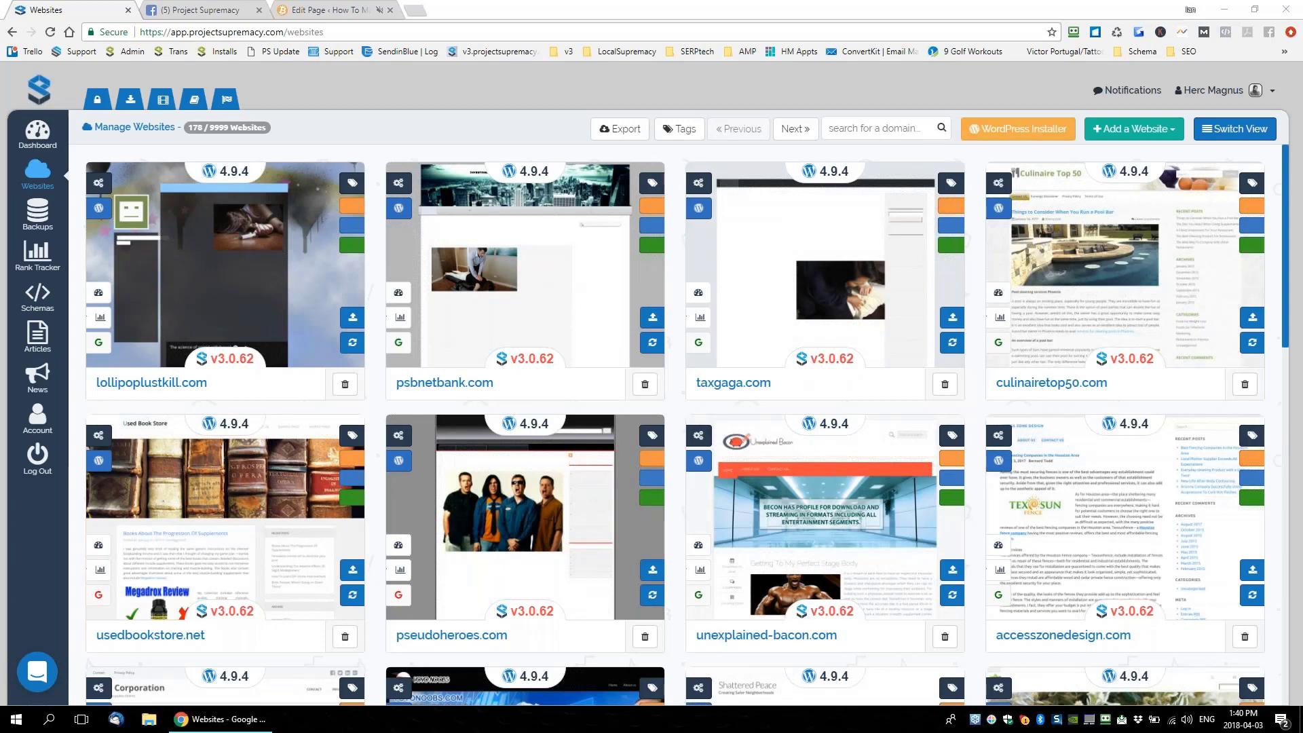
left_click(305, 16)
Scroll to the On Page SEO metabox for 'Best Exchanges To Buy Bitcoin In Canada' and edit its snippet title
scroll(451, 310, "up", 3)
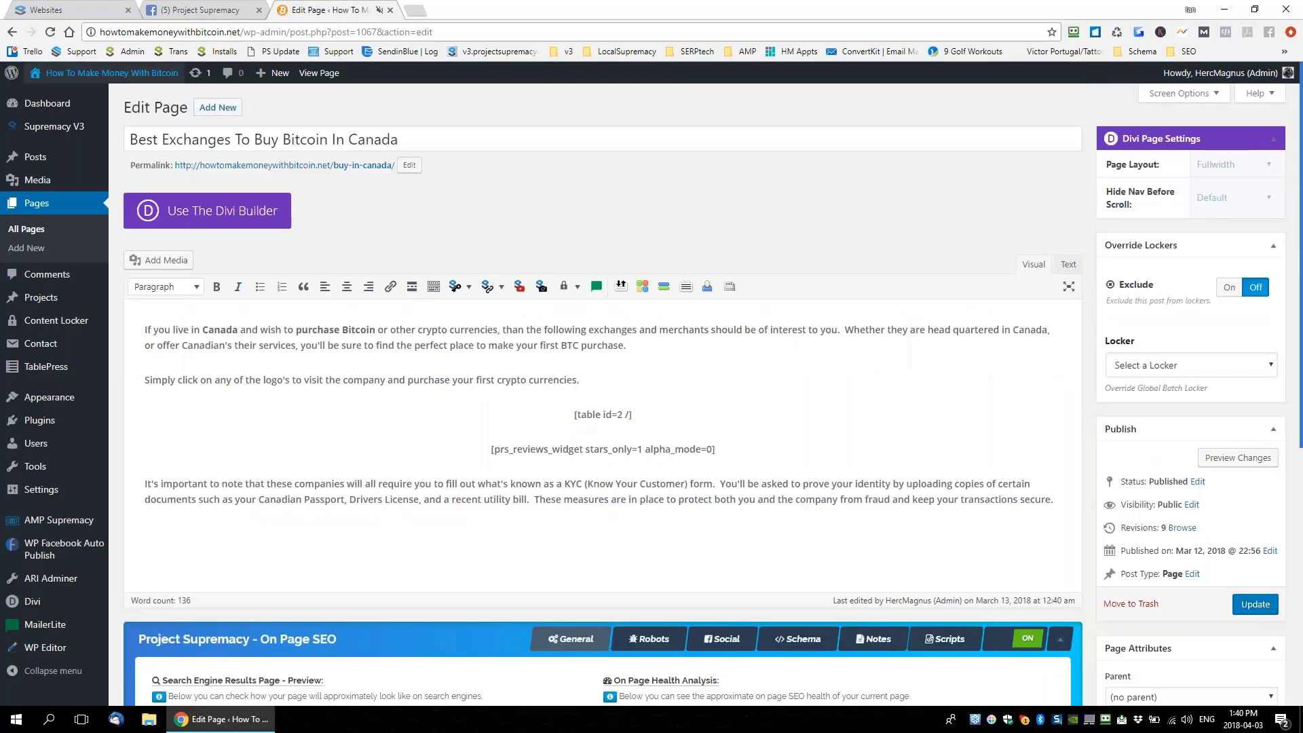
left_click_drag(243, 32, 99, 32)
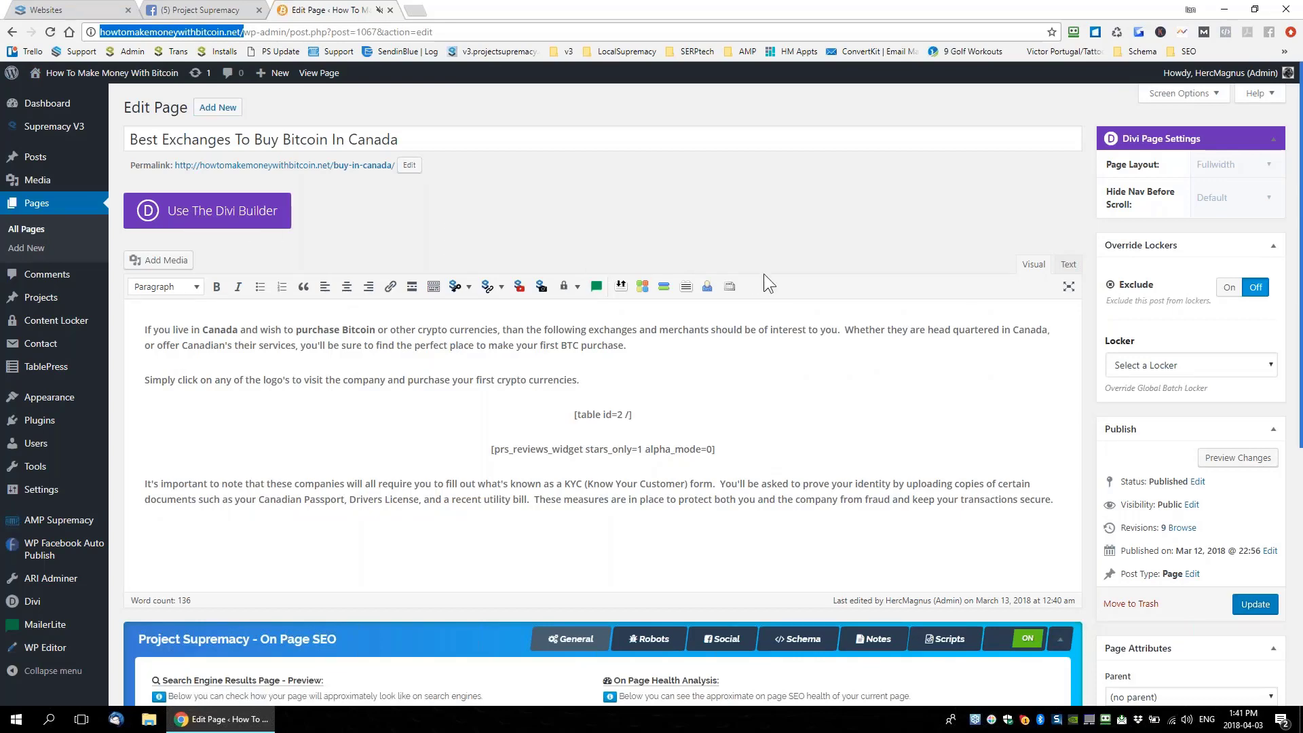
scroll(764, 275, "down", 4)
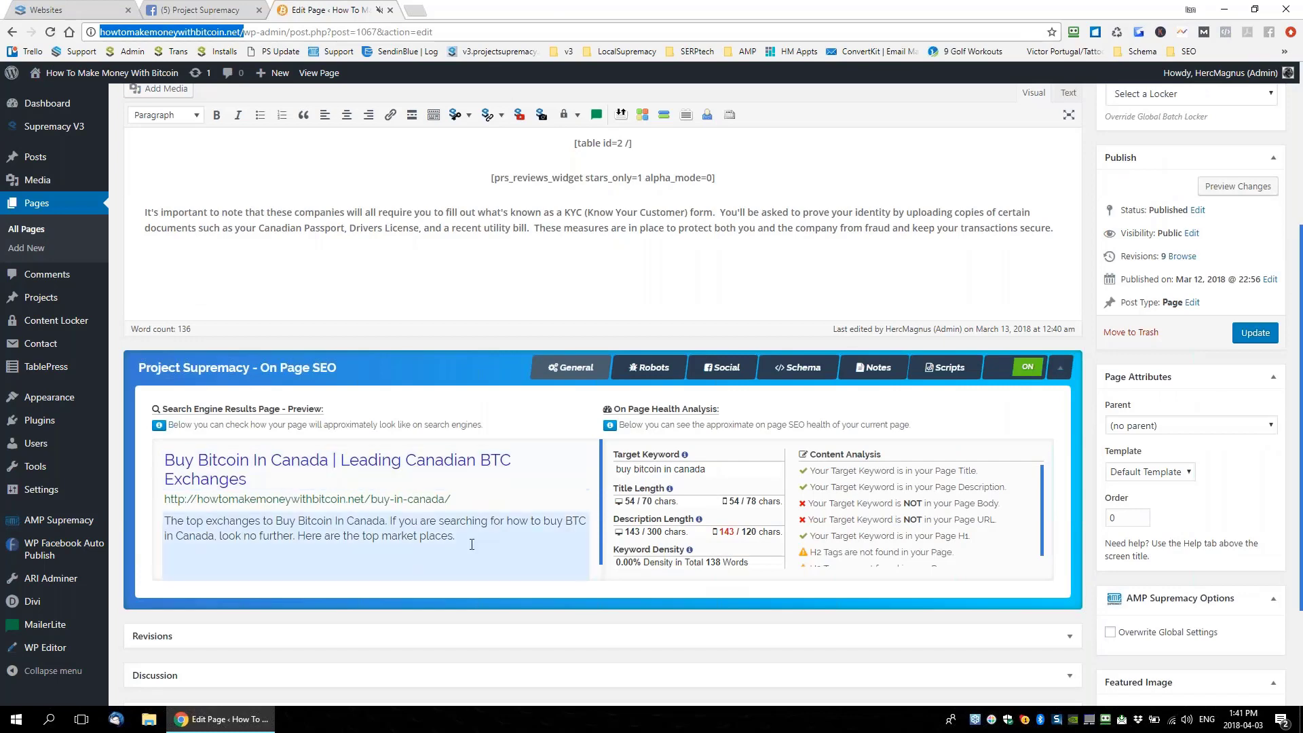
scroll(471, 544, "up", 4)
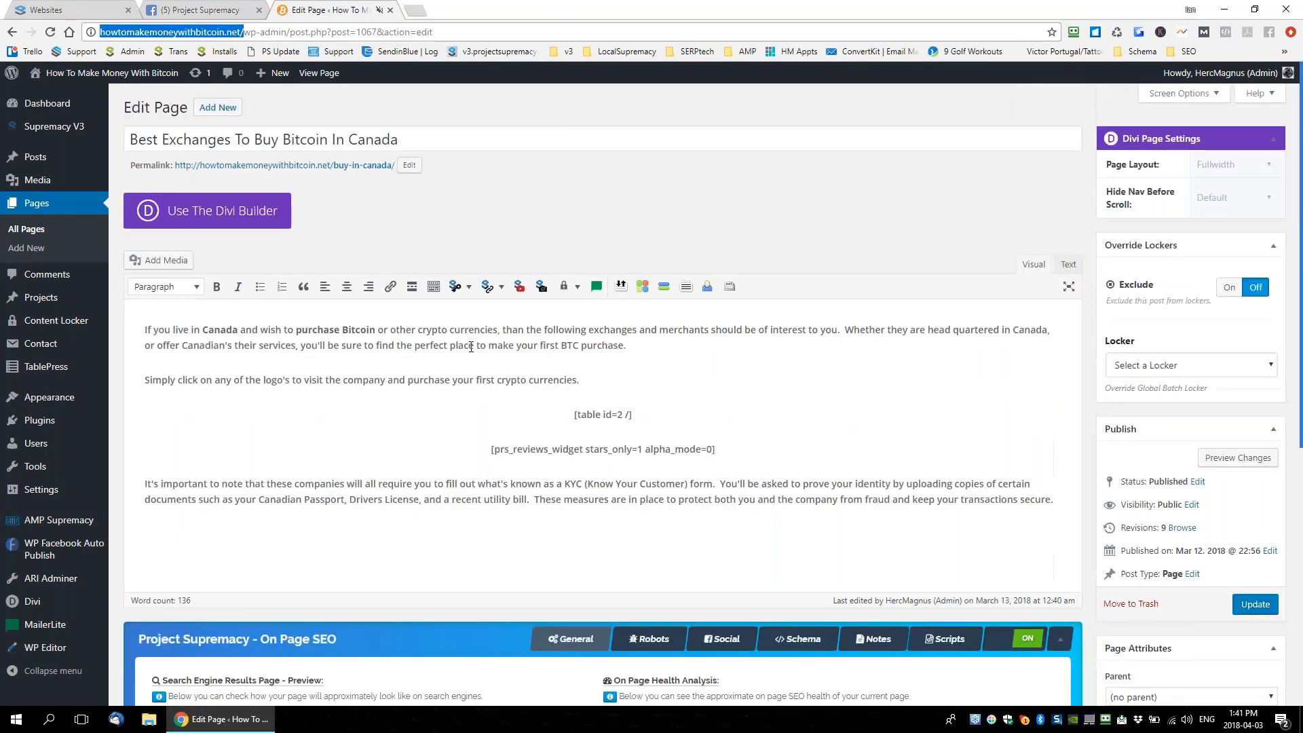
left_click(509, 219)
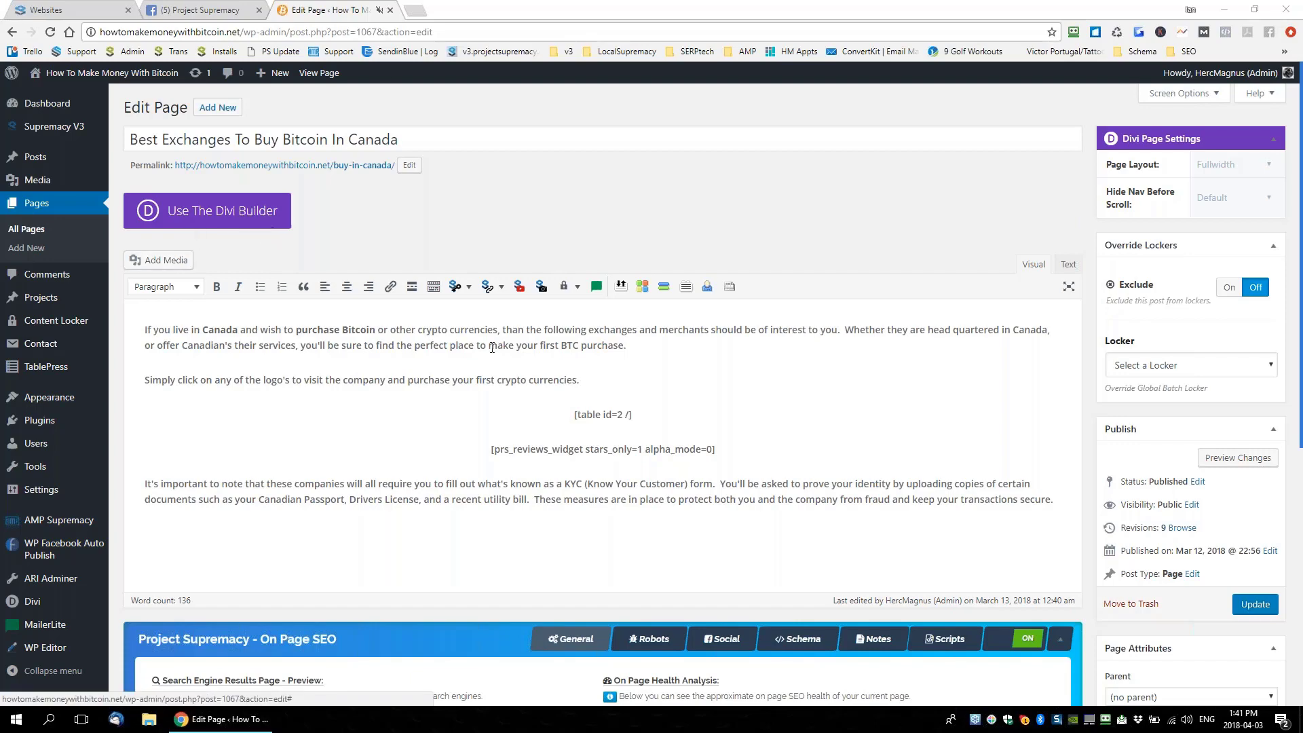
scroll(492, 347, "down", 4)
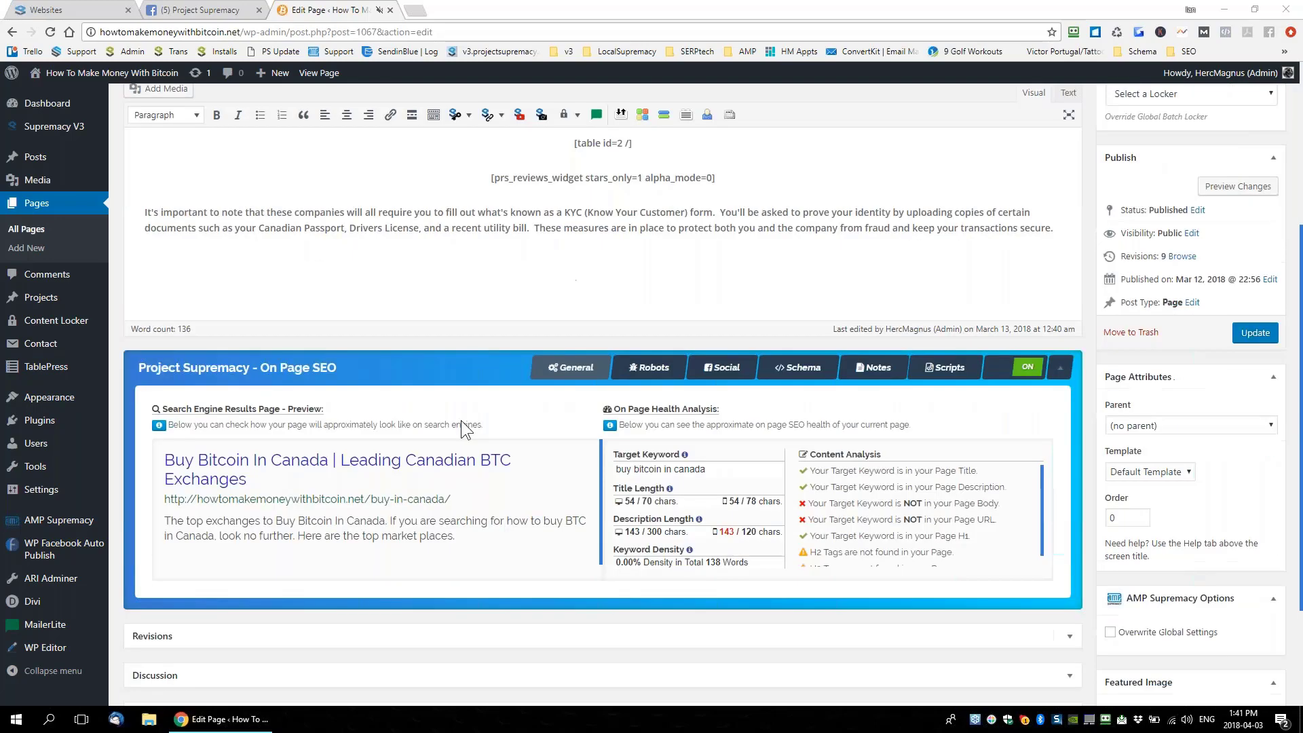
left_click(401, 473)
Search Google in a new tab for 'what format of schema does google prefer'
left_click(417, 10)
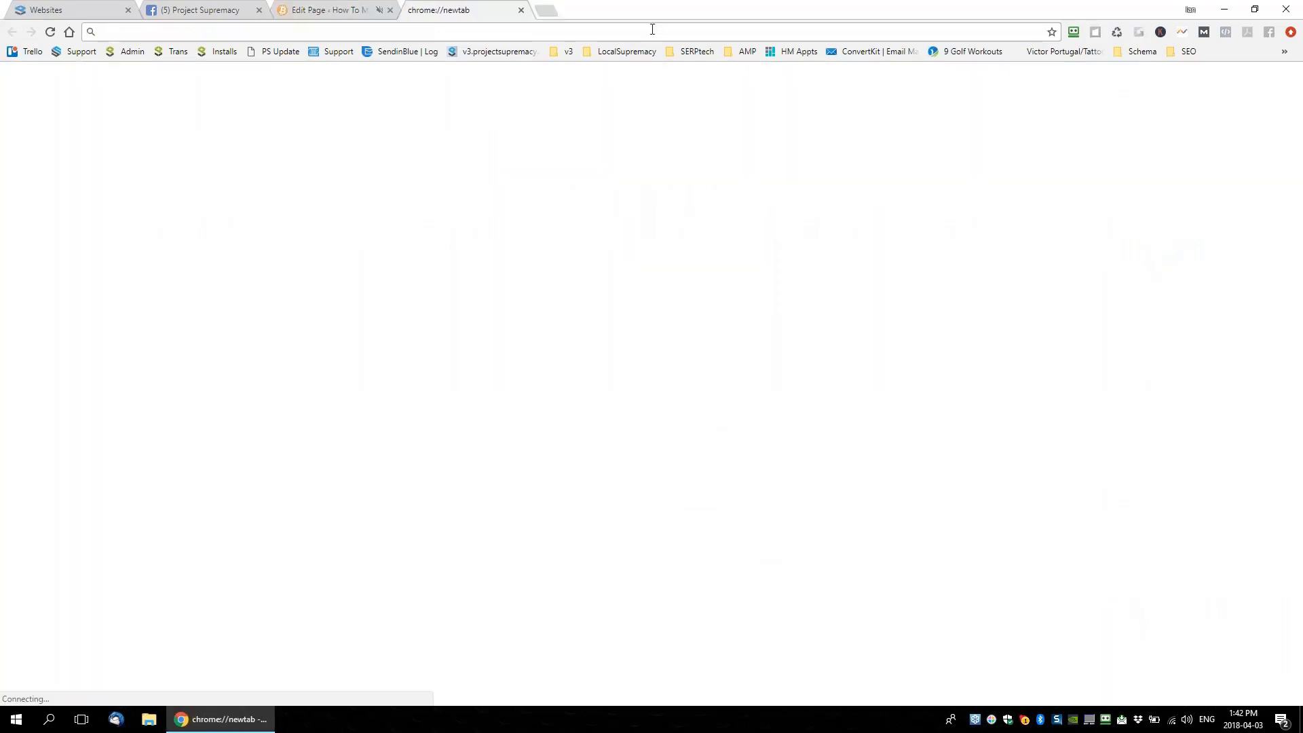
type("what format ")
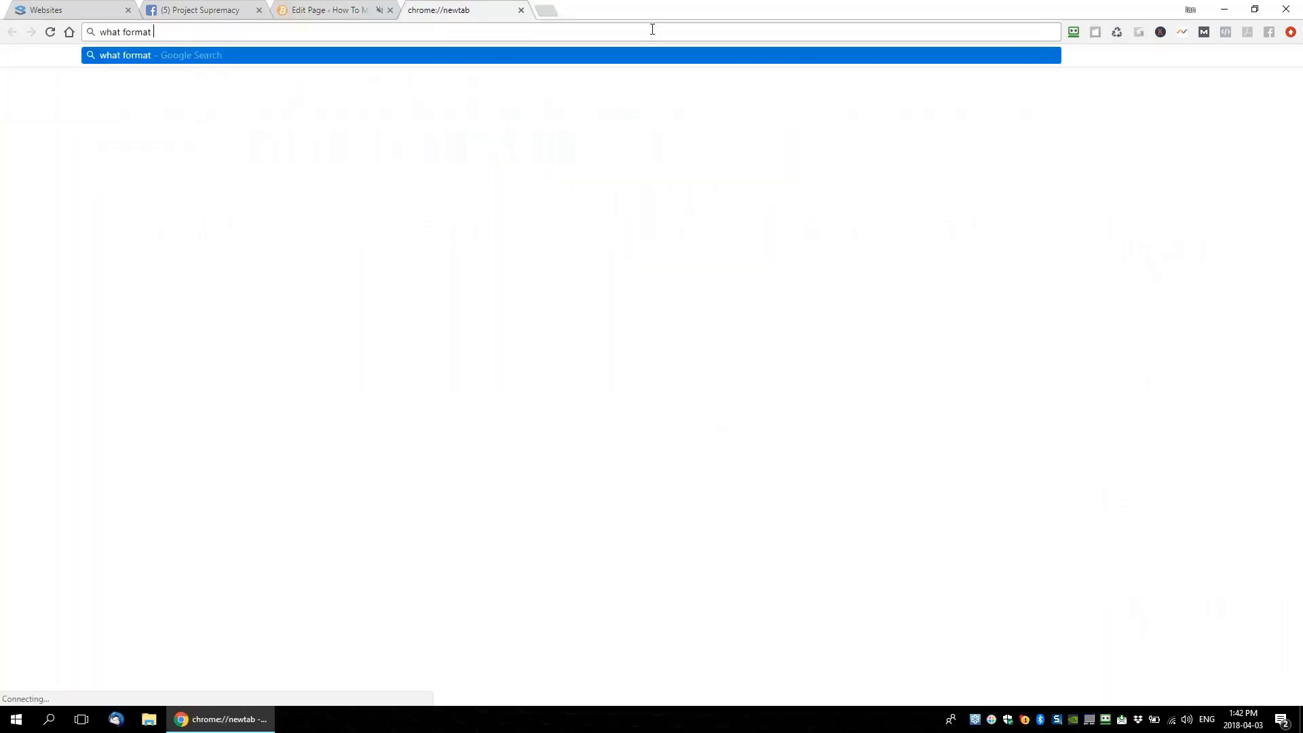
type("of ")
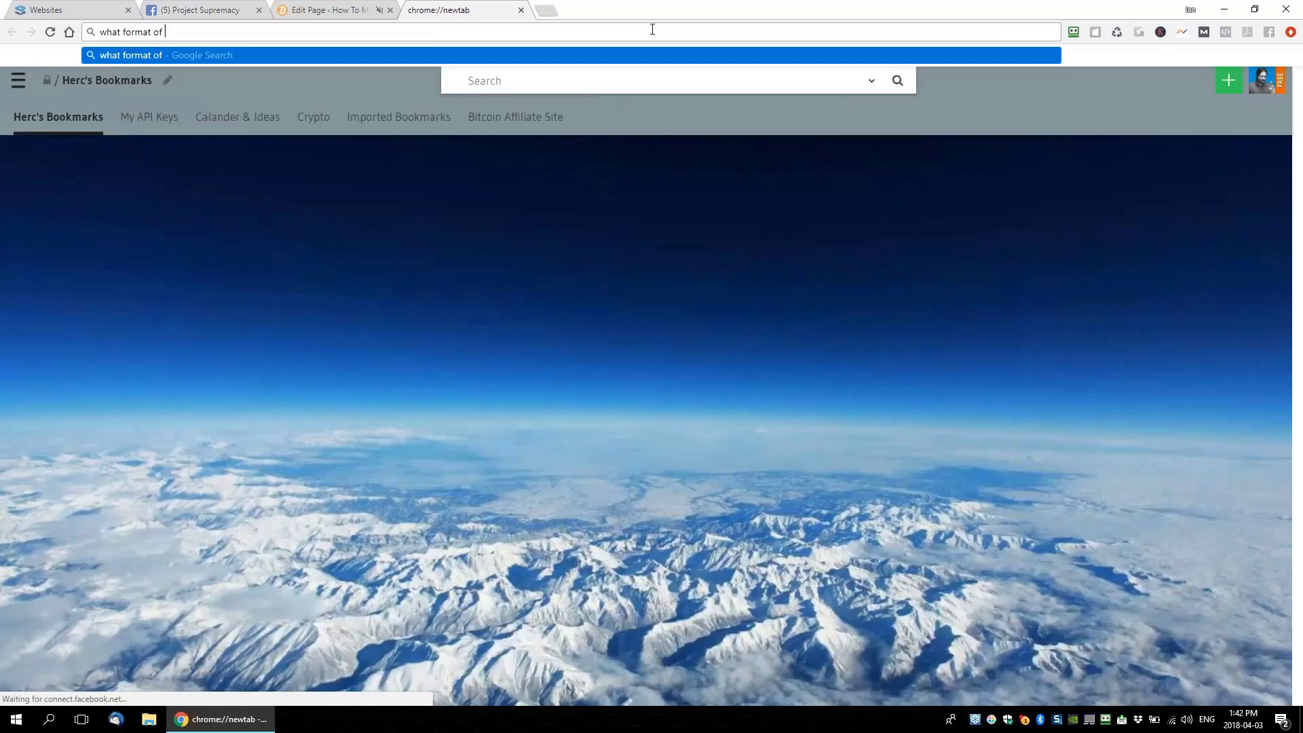
type("schema does google prefer")
key("Return")
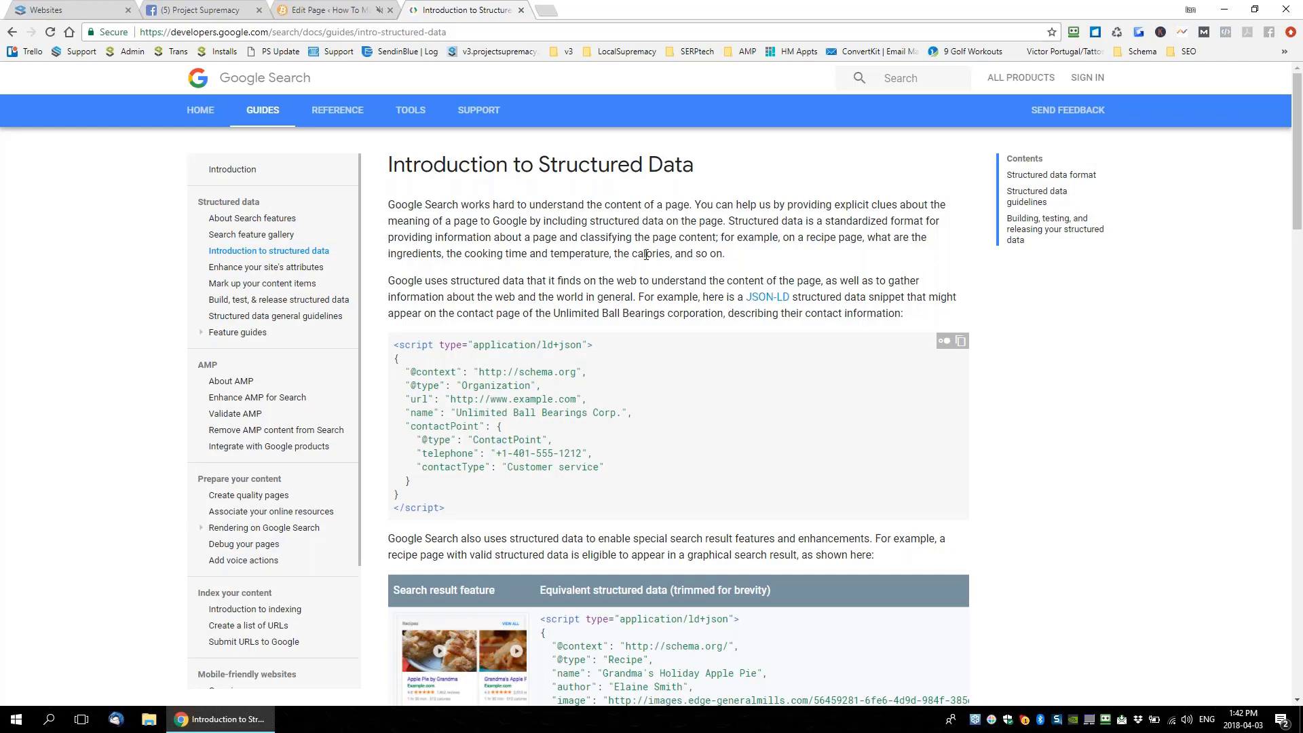
scroll(647, 254, "down", 10)
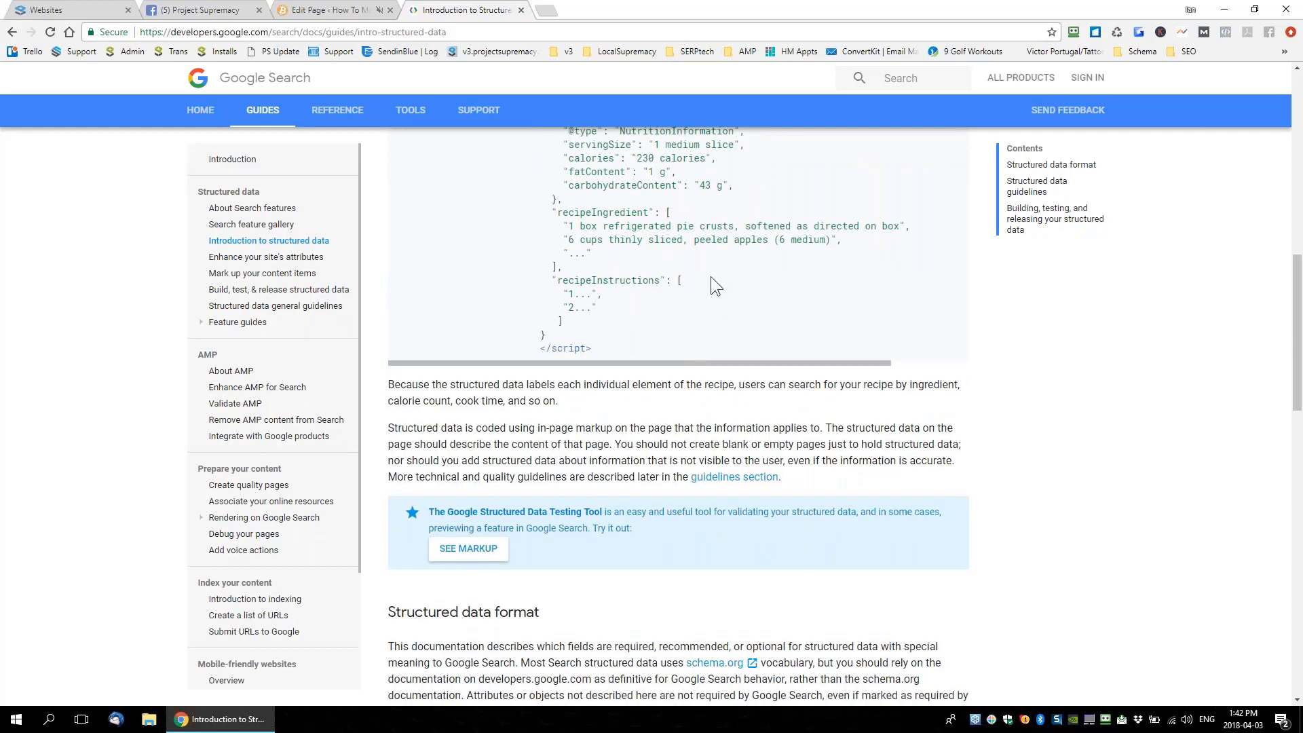
scroll(711, 275, "down", 4)
Find 'prefer' on the results and open Google Developers' About Search features guide
key("ctrl+f")
type("pref")
type("d")
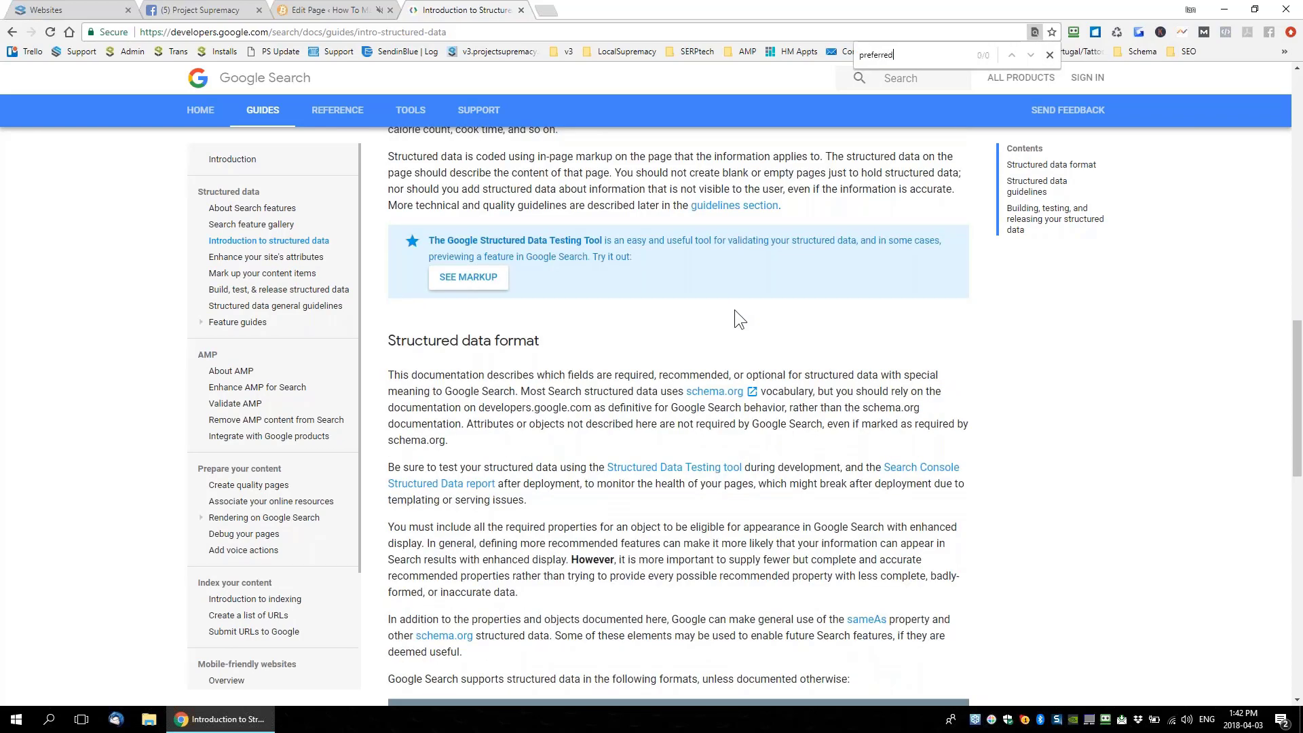
key("BackSpace")
key("BackSpace")
key("BackSpace")
type("ed")
key("BackSpace")
key("BackSpace")
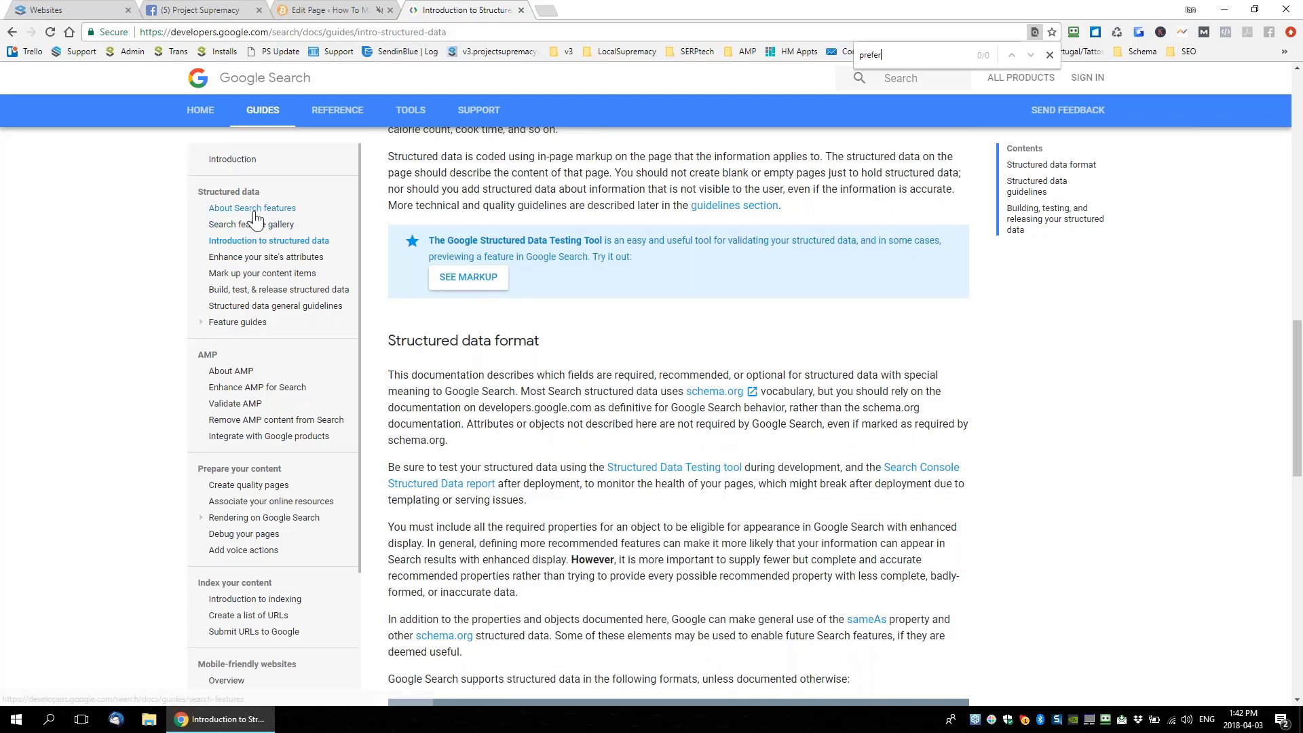
left_click(237, 209)
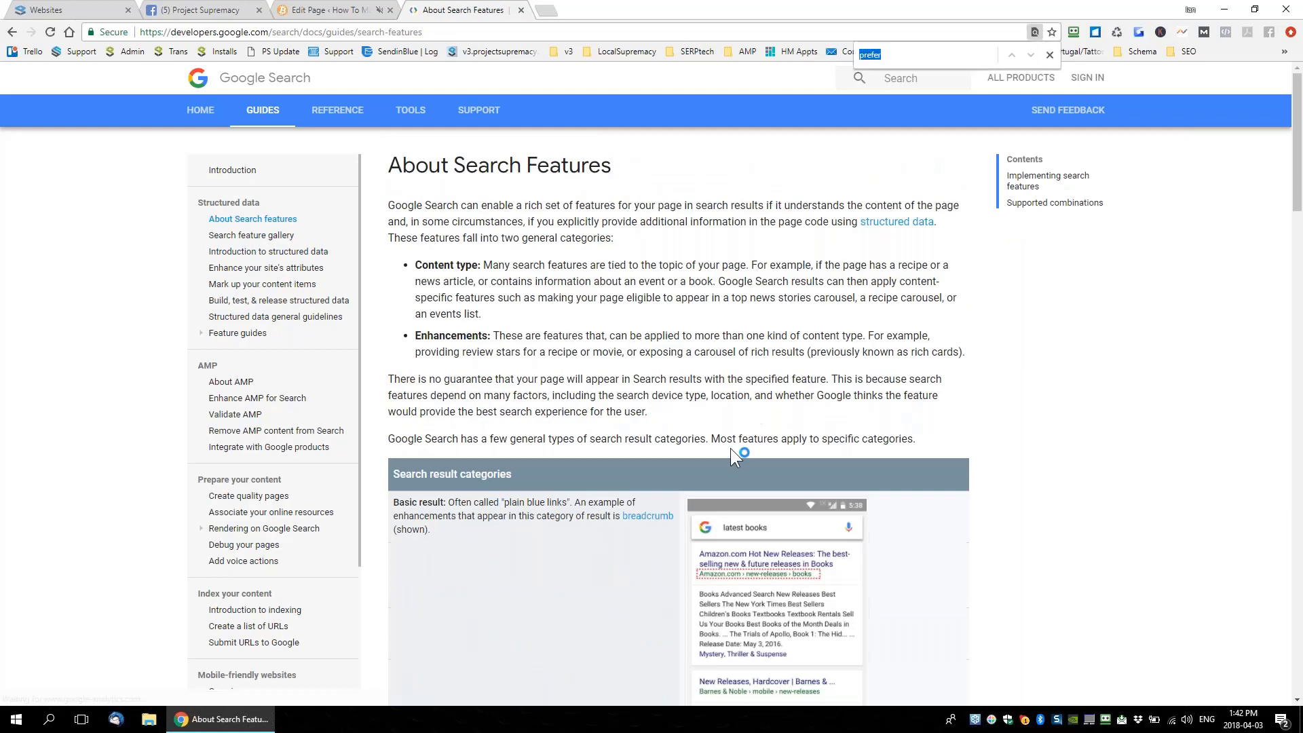
key("Return")
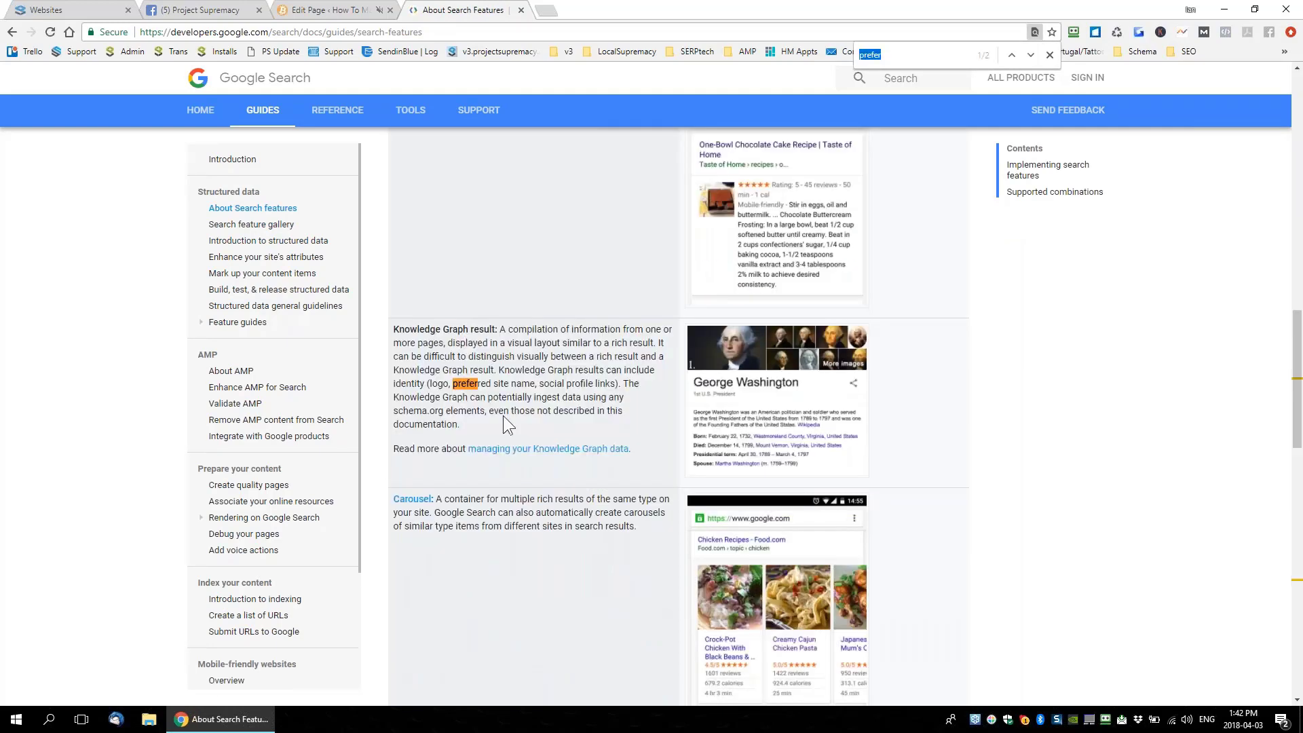
scroll(527, 390, "up", 15)
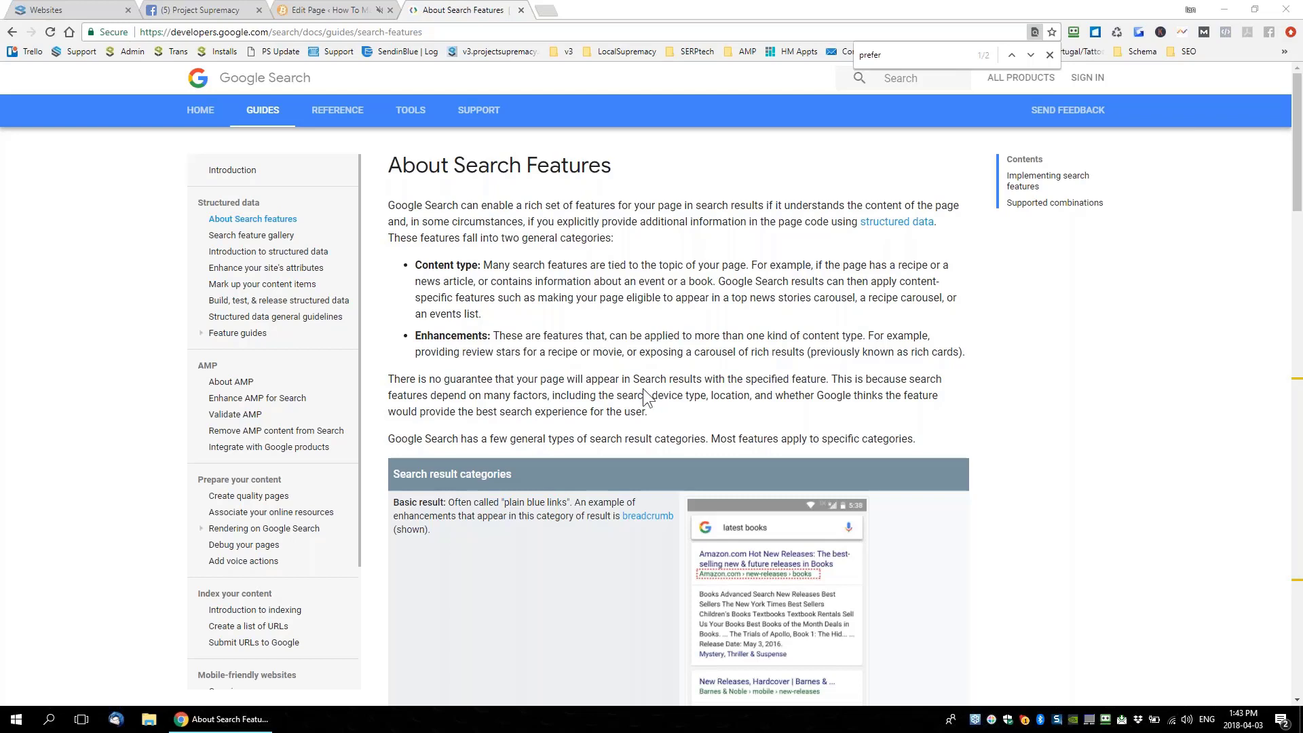
key("ctrl+l")
Search Google for 'google schema', then return to Project Supremacy's Schema Editor
type("google sche")
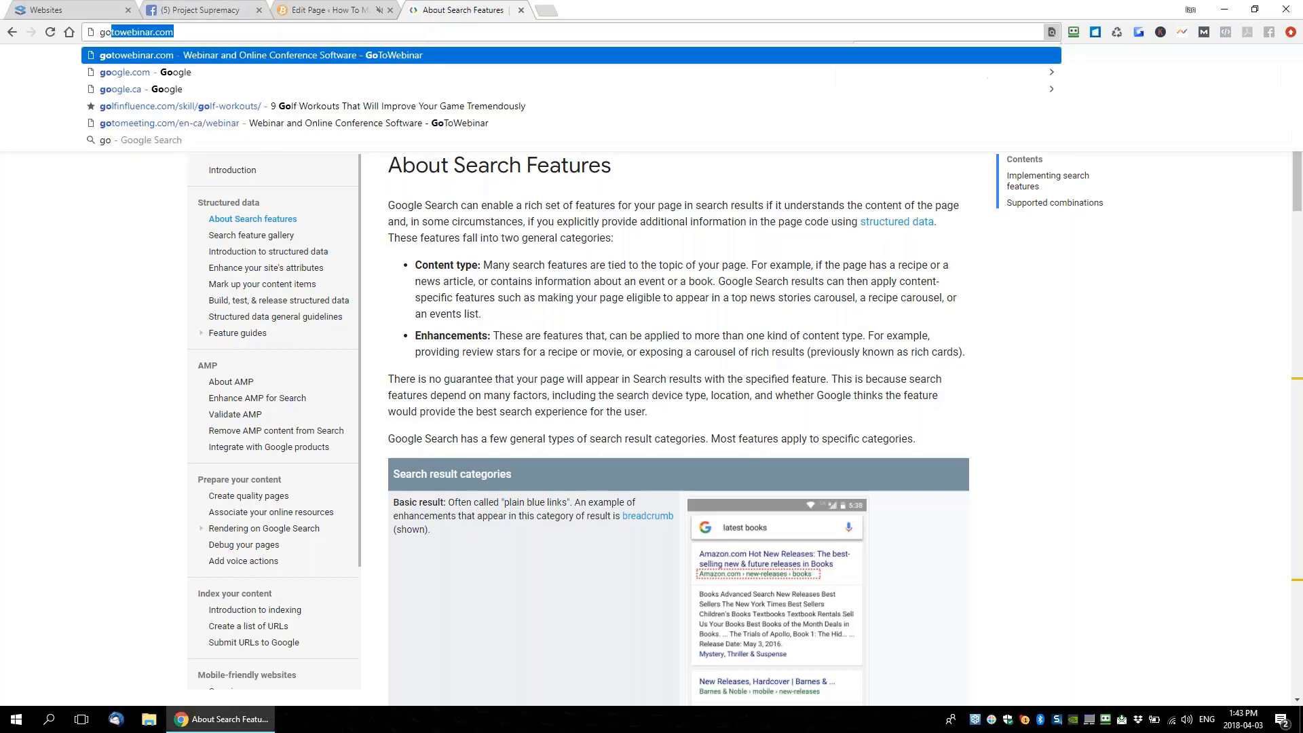
type("ma")
key("Return")
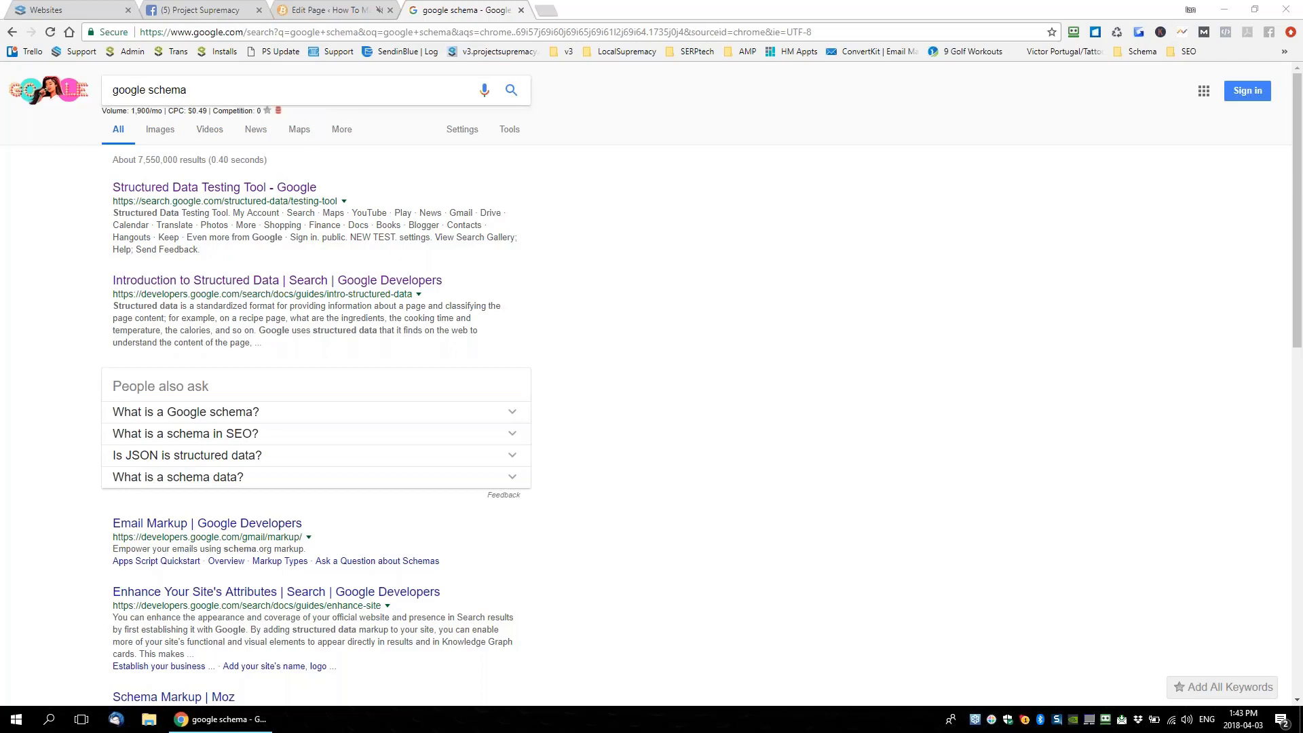
left_click(76, 7)
left_click(35, 297)
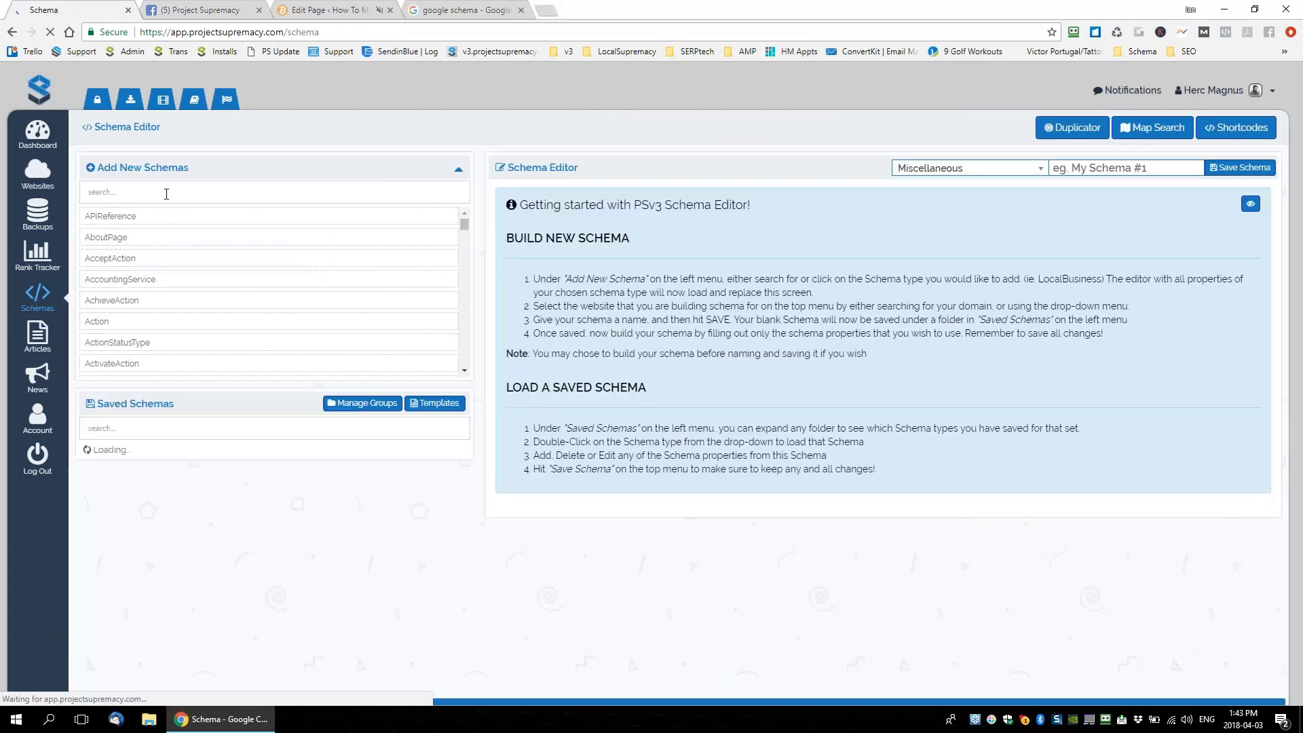
Browse the Add New Schemas type list, then return to Google's About Search Features guide
left_click(171, 193)
scroll(203, 282, "down", 15)
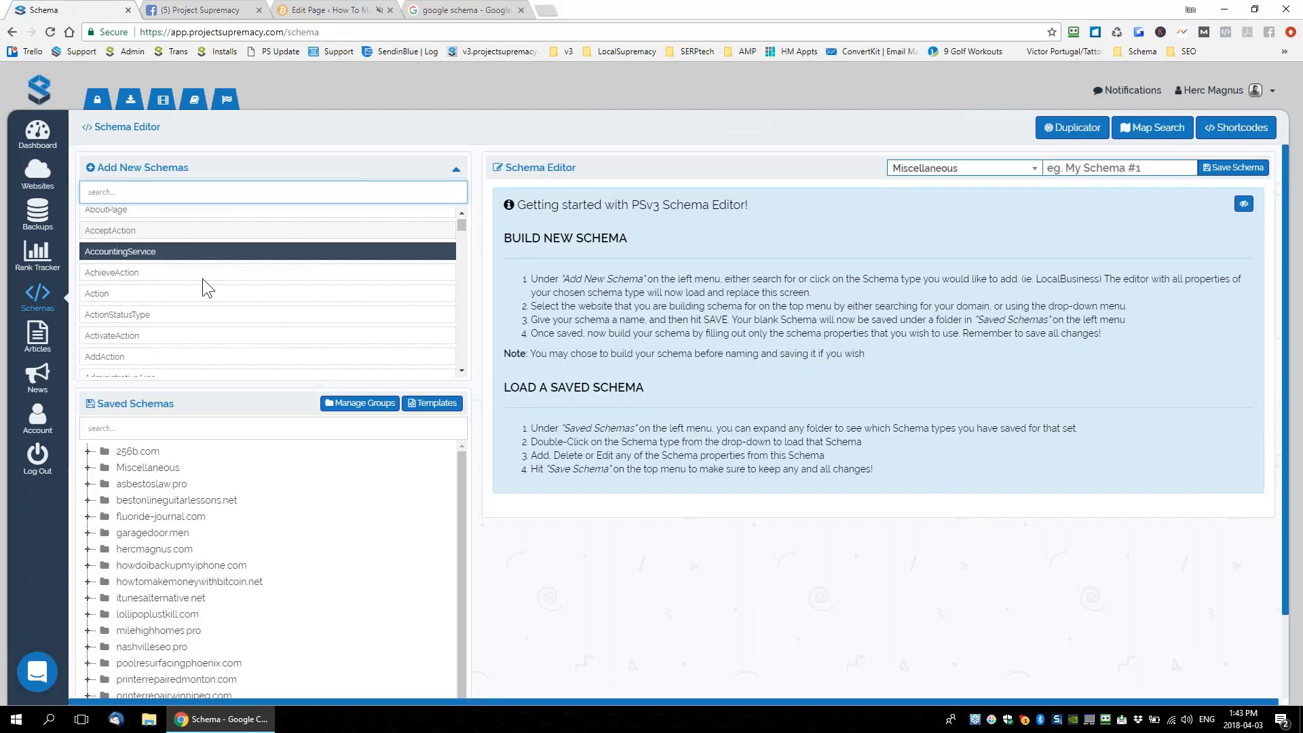
scroll(183, 292, "down", 2)
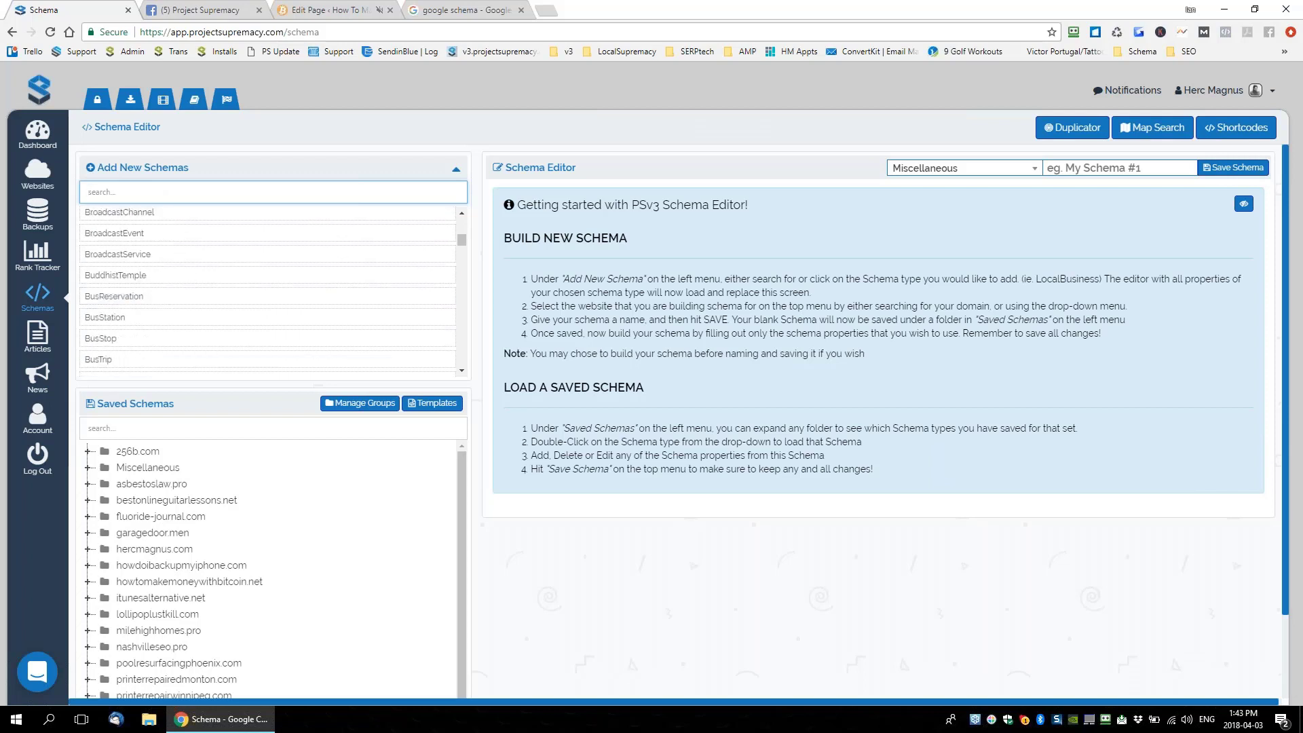
scroll(166, 279, "up", 18)
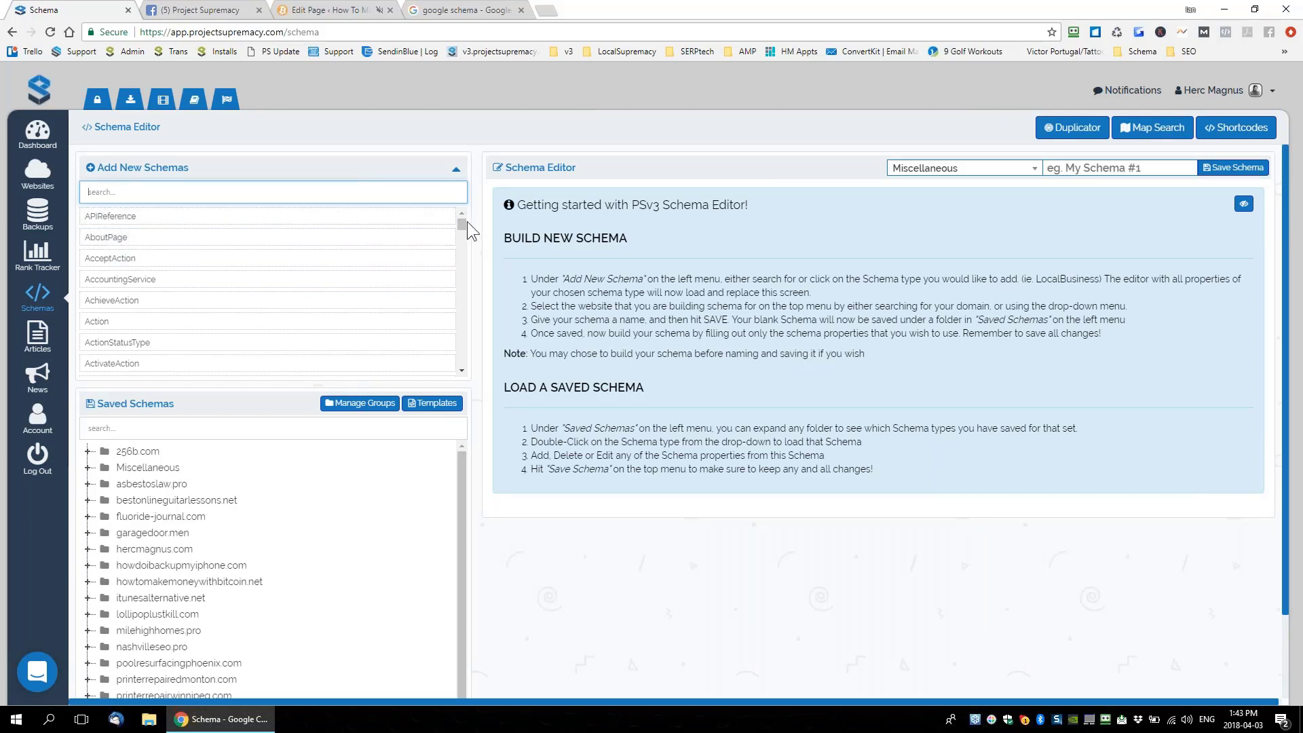
left_click_drag(467, 221, 466, 228)
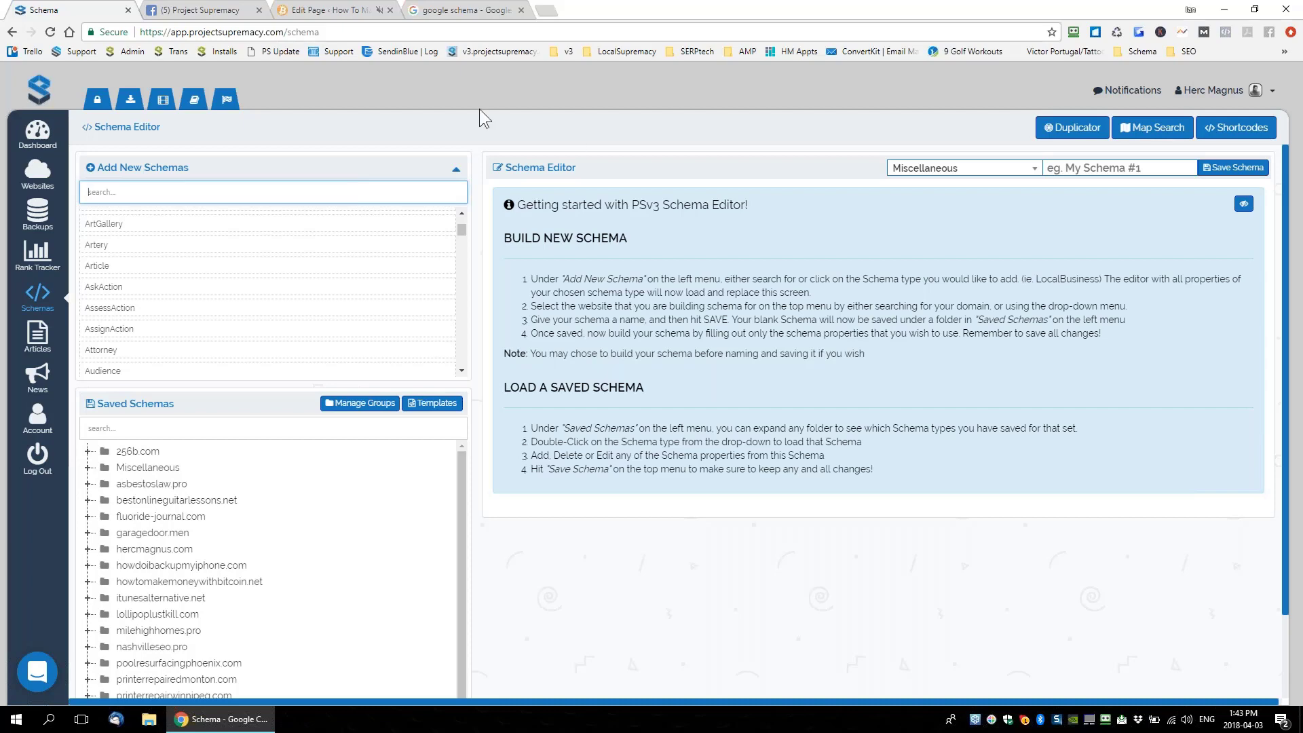
left_click(440, 10)
left_click(12, 32)
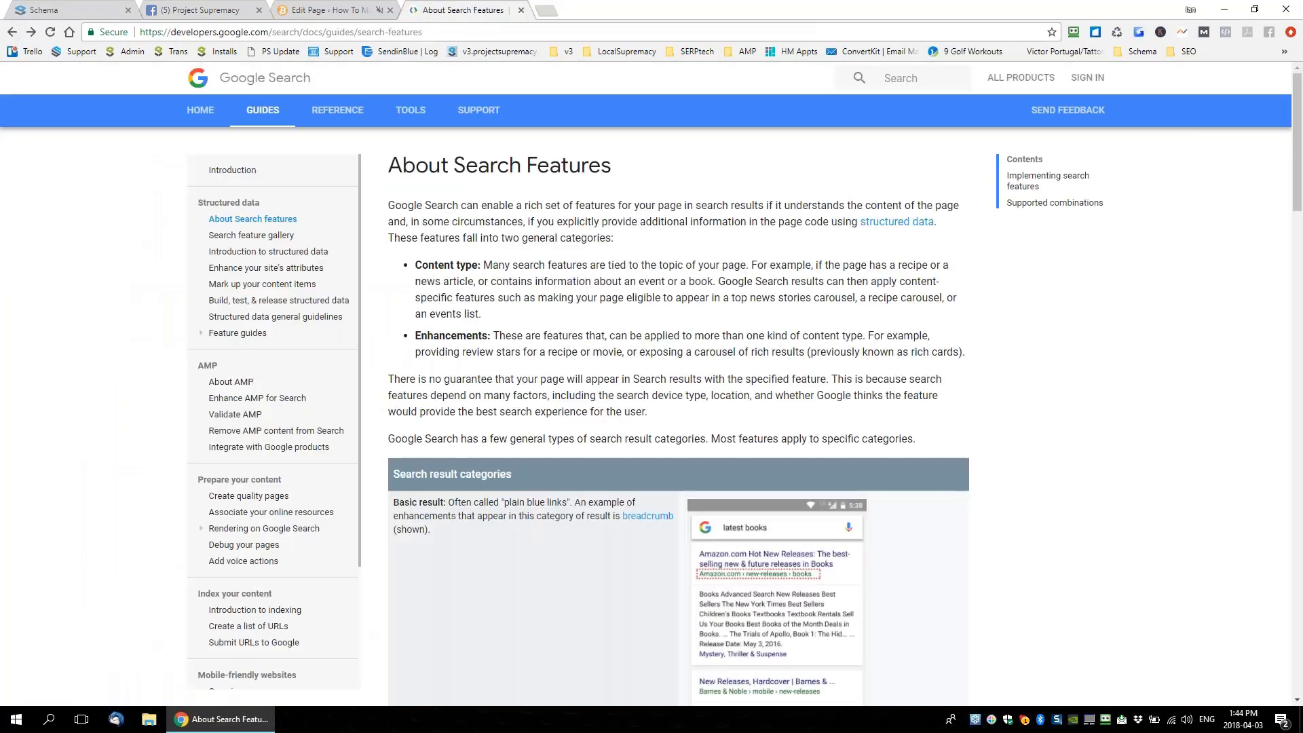
On Introduction to Structured Data, highlight the example JSON-LD script, then return to the Schema Editor
left_click(12, 31)
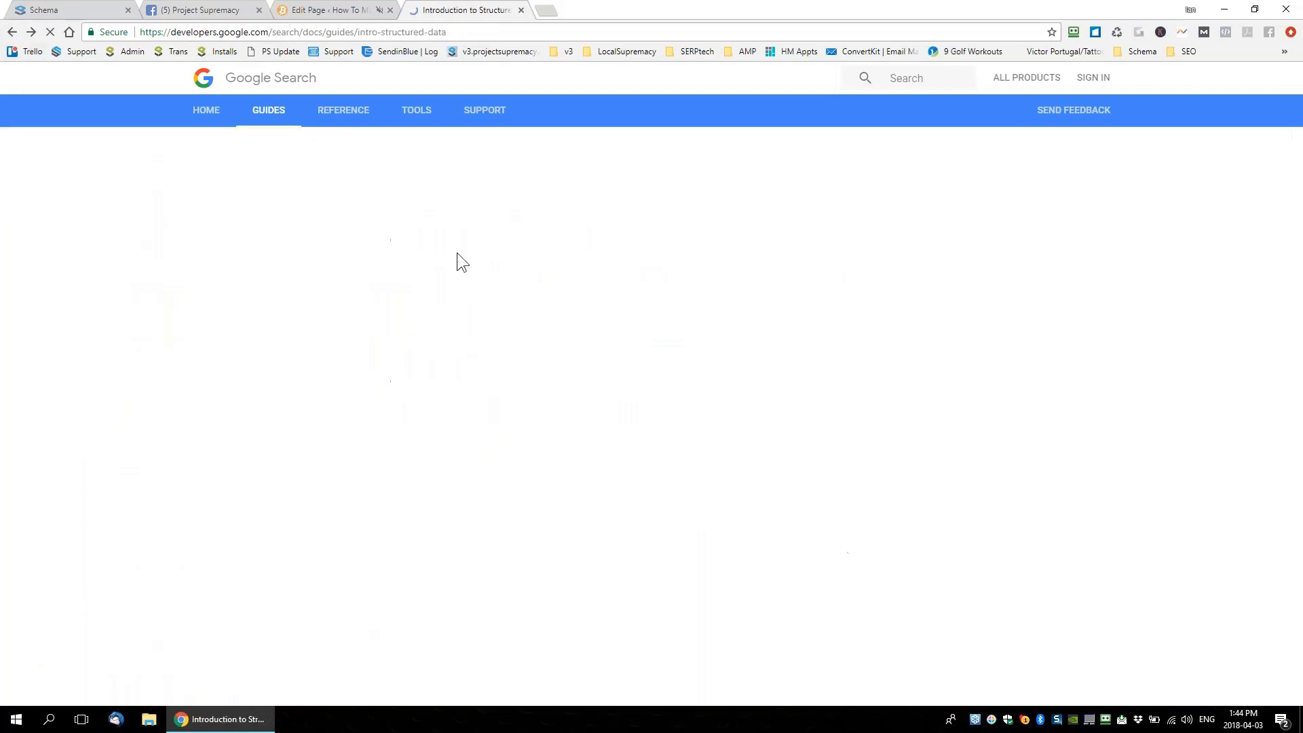
scroll(546, 303, "up", 12)
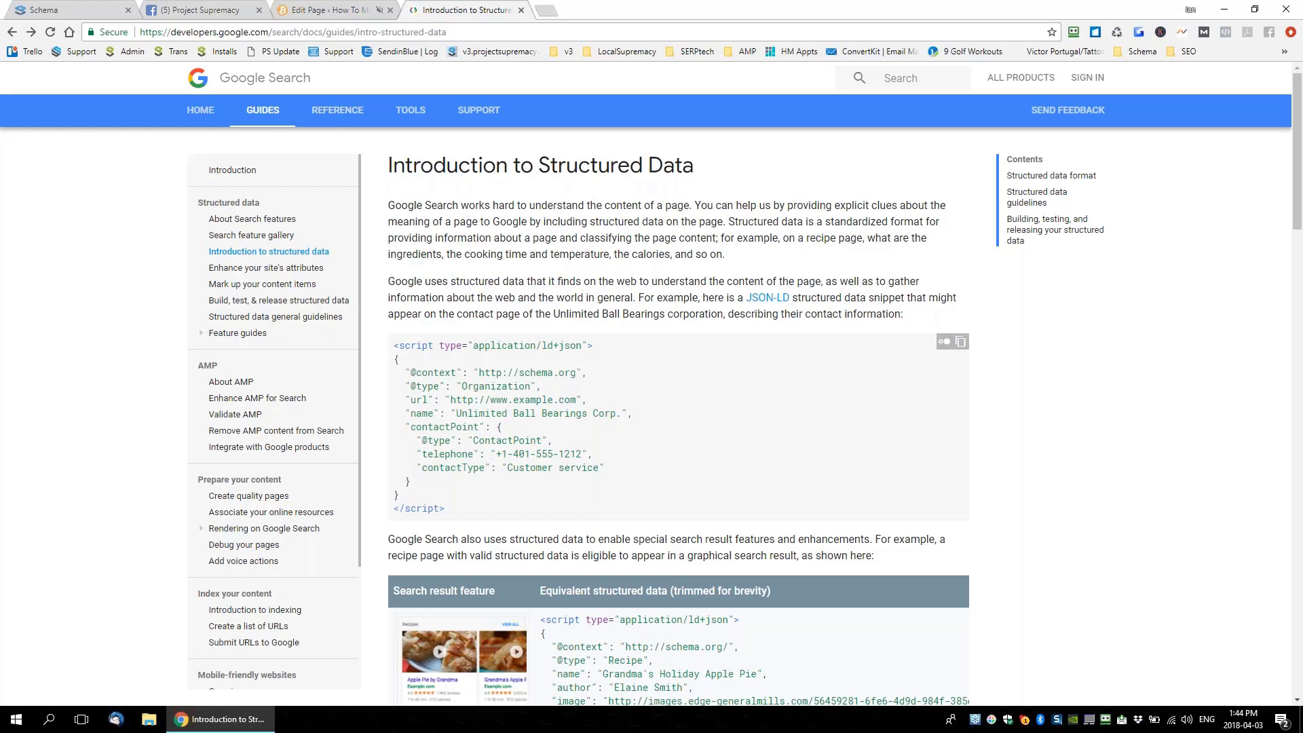
left_click_drag(396, 347, 498, 504)
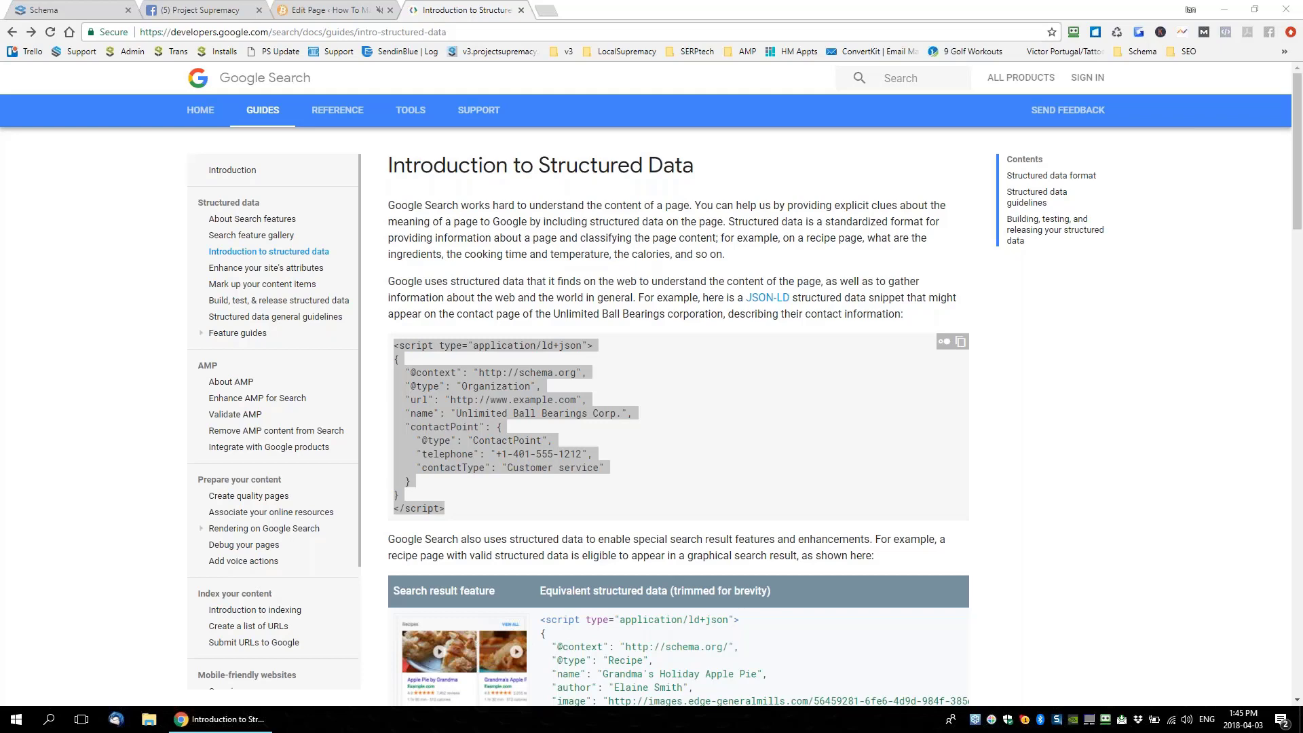
left_click(87, 16)
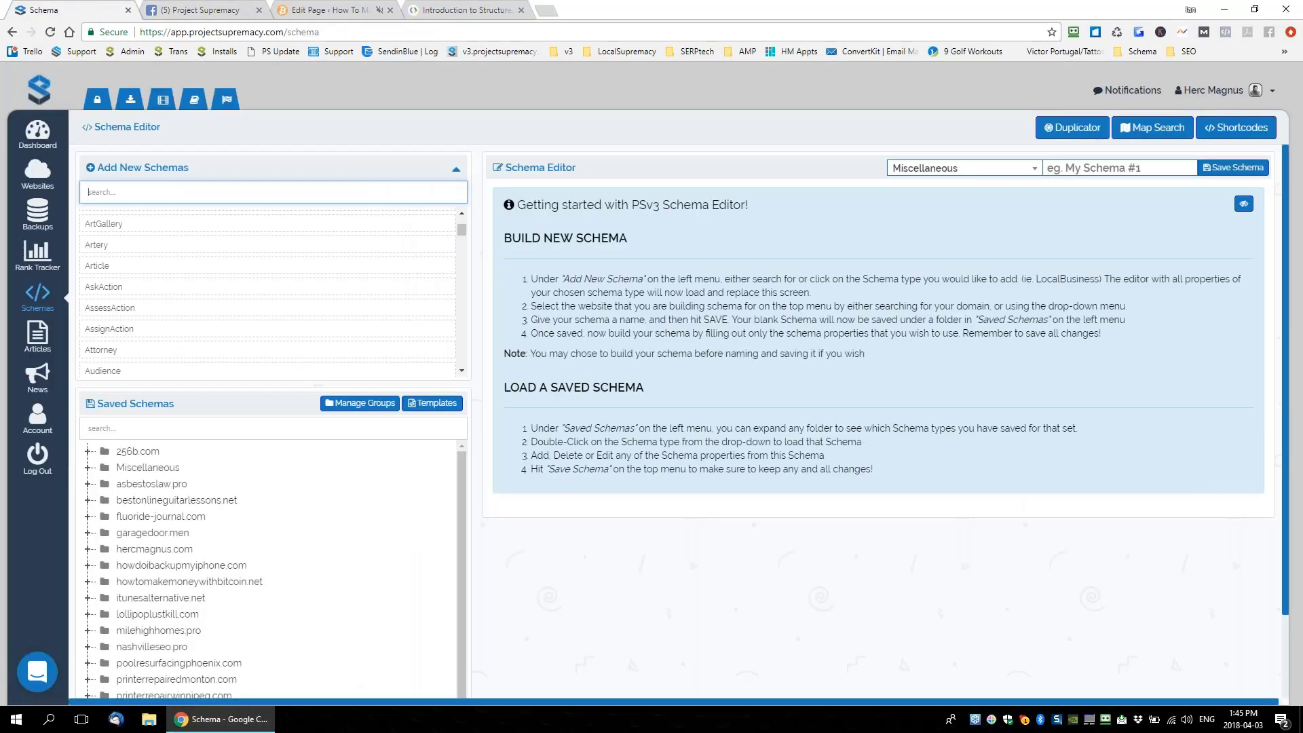
Leave the Schema Editor tab and get back to Google's structured data formats table
left_click(200, 10)
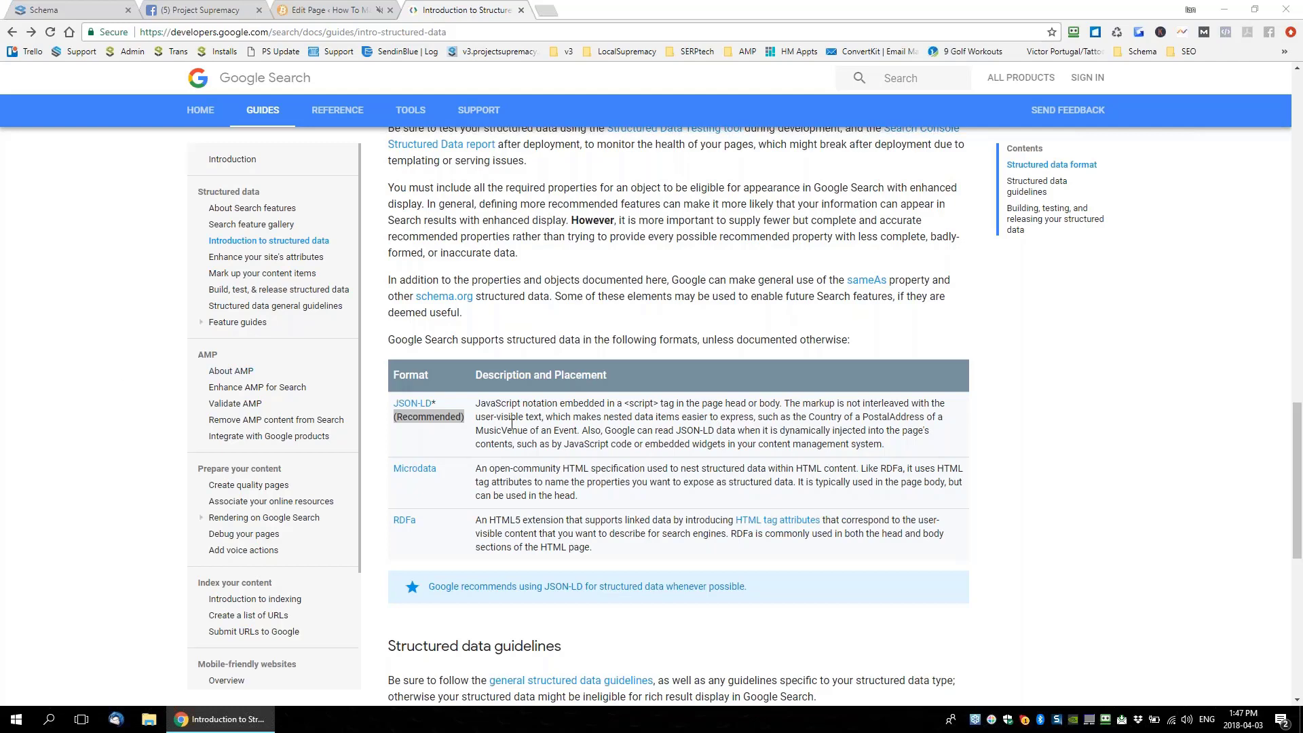
Highlight 'JSON-LD*' as the recommended format in the formats table, then return to the Schema Editor
left_click_drag(390, 405, 435, 404)
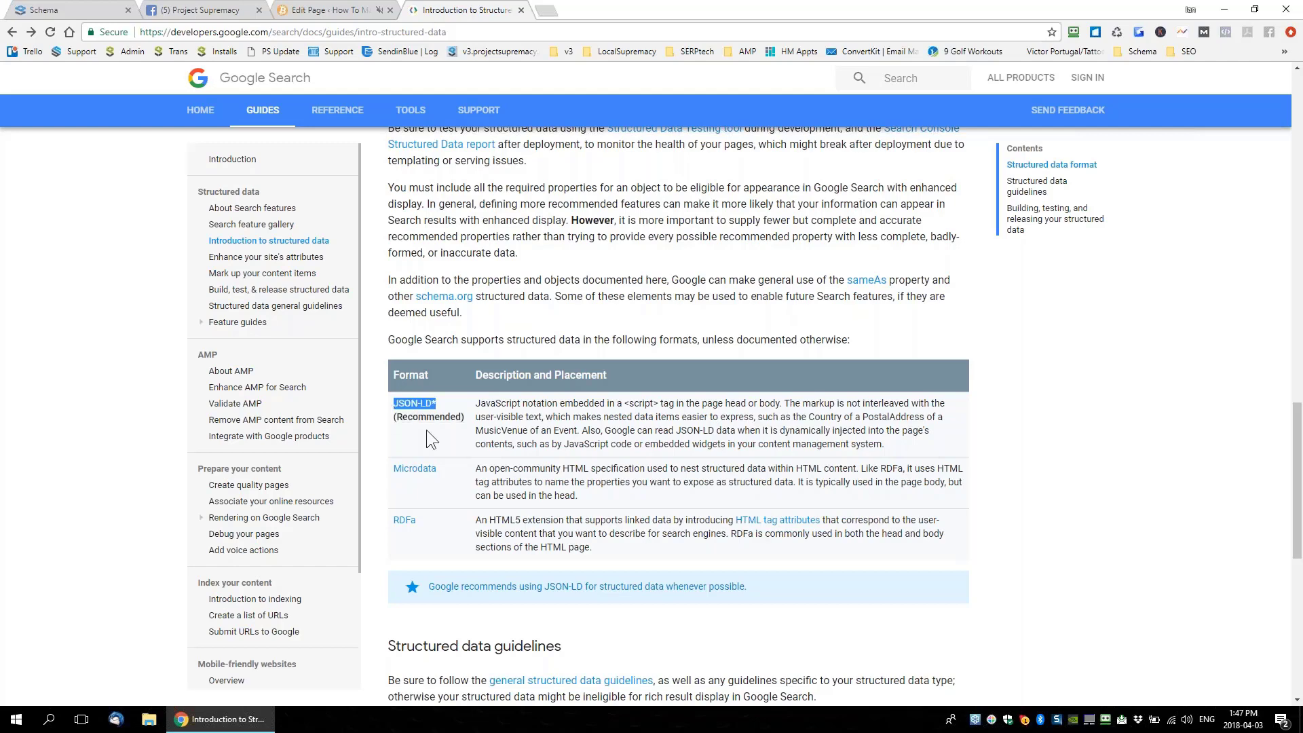
left_click_drag(407, 403, 464, 422)
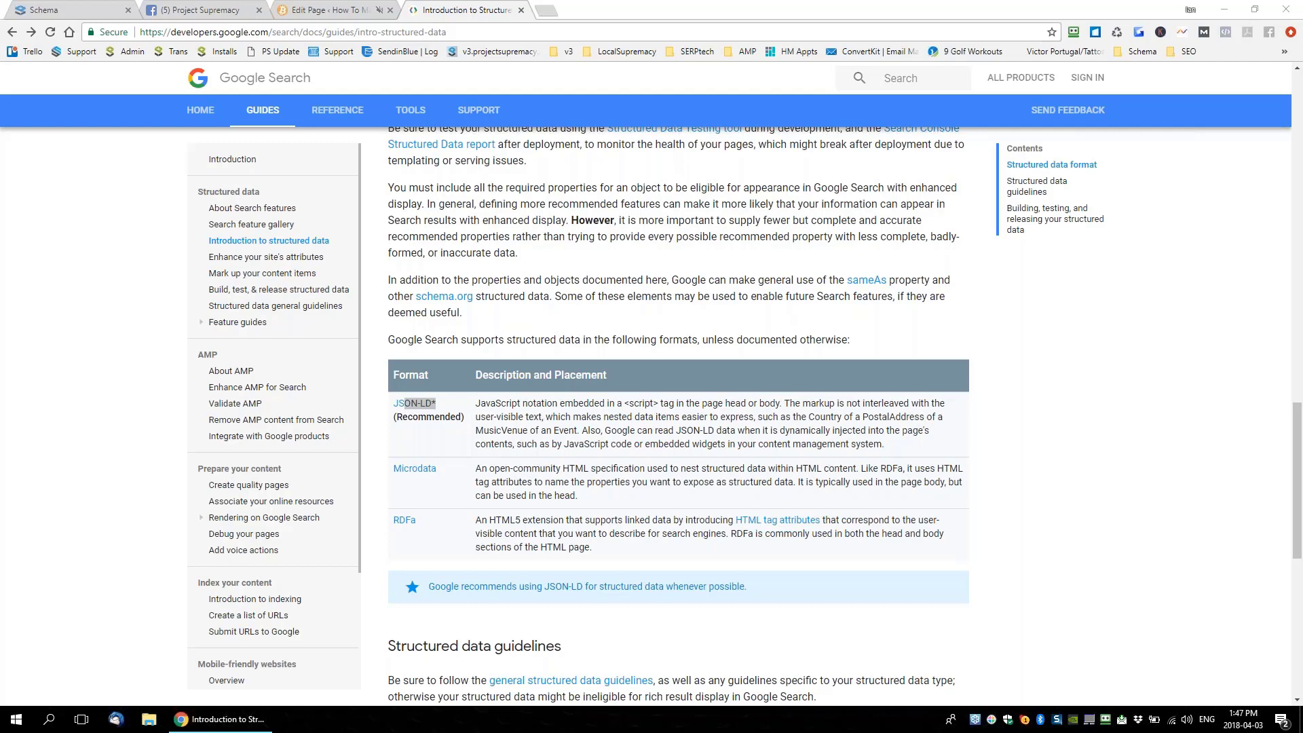
left_click(68, 11)
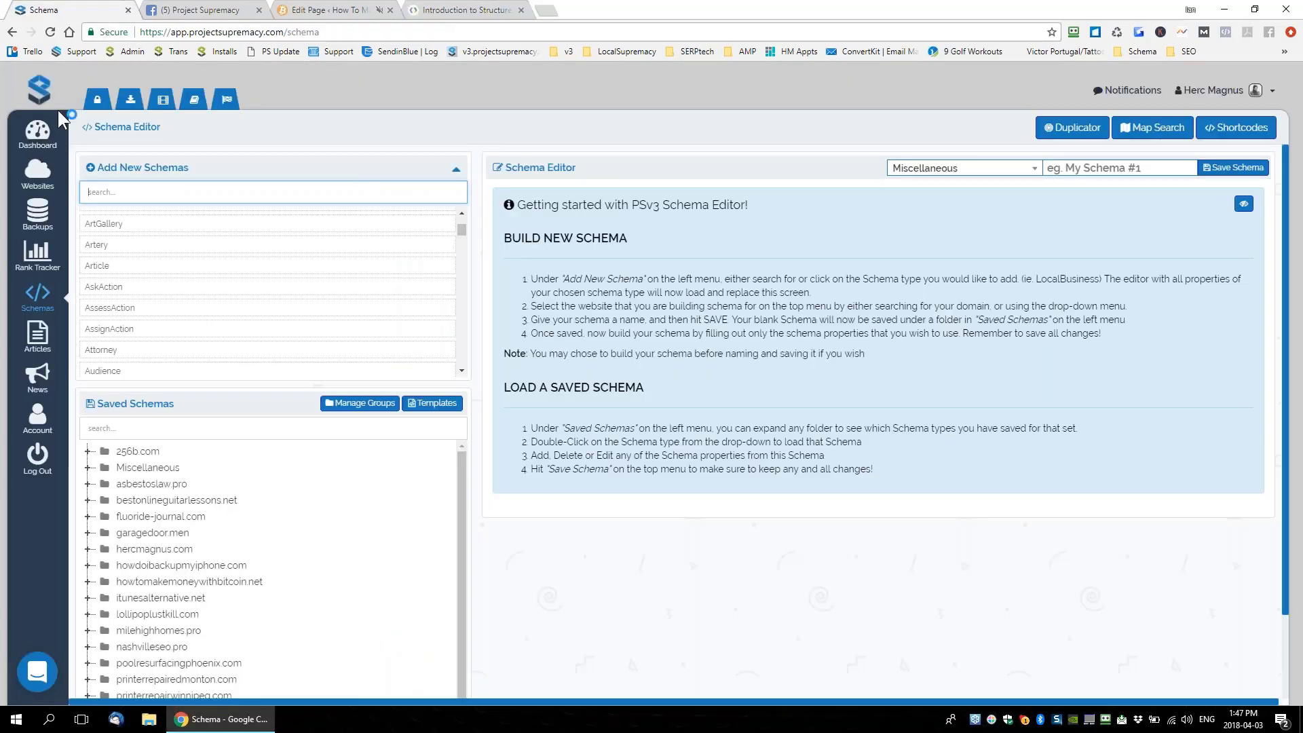
Open the Manage Websites grid listing all 178 connected WordPress sites
left_click(38, 171)
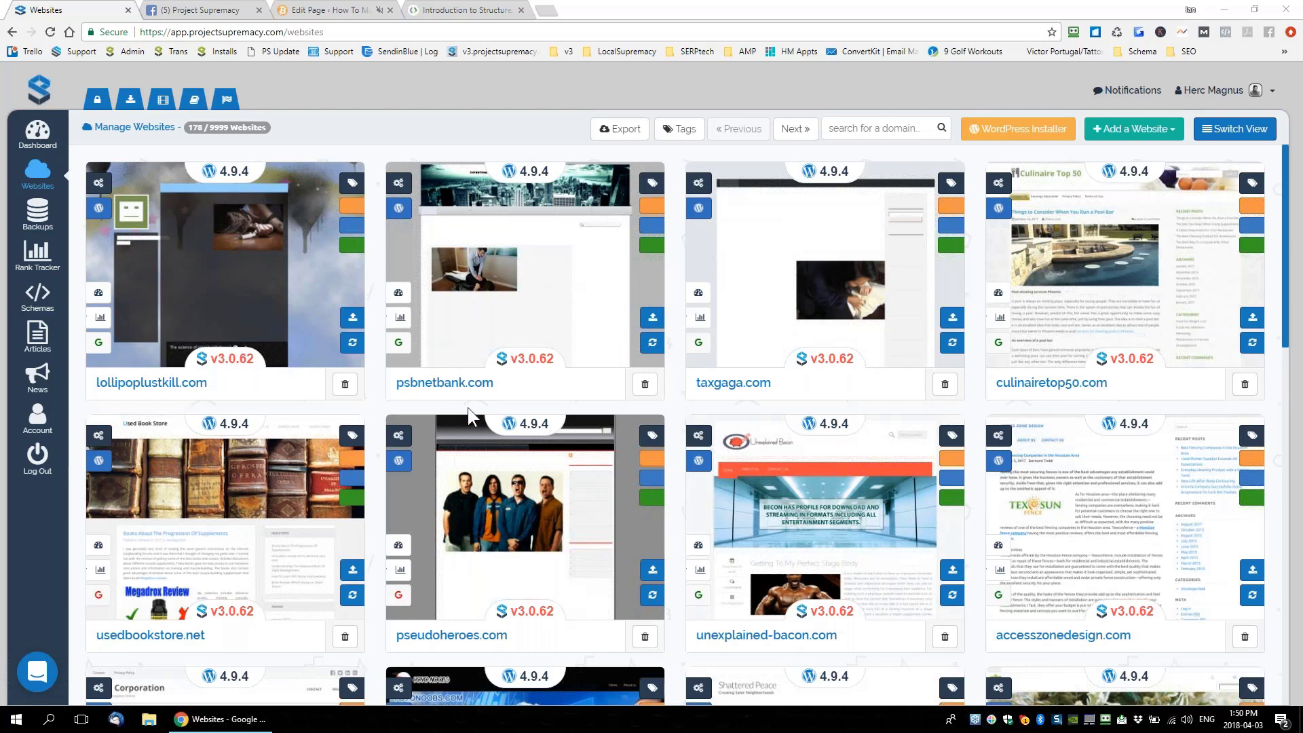
View the 'Best Exchanges To Buy Bitcoin In Canada' page editor from the top, then the structured data guide
left_click(322, 11)
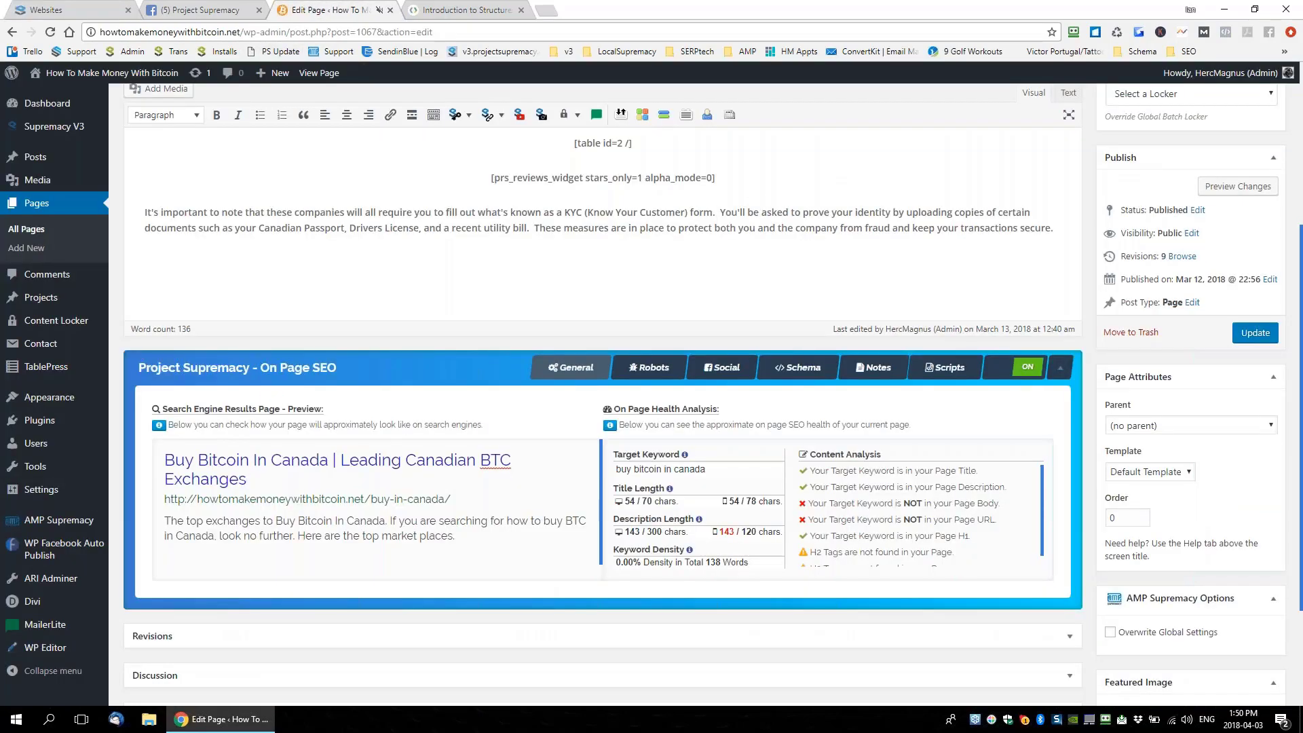
scroll(603, 339, "up", 3)
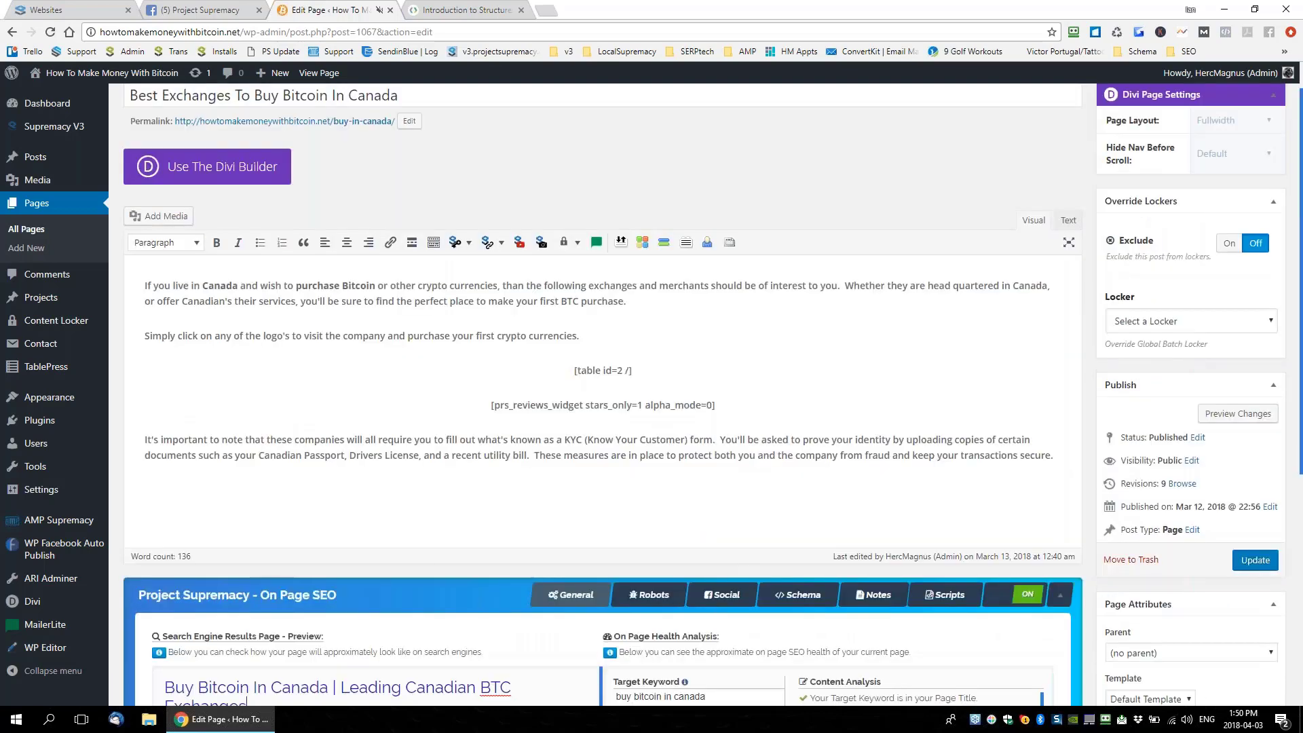
scroll(602, 394, "up", 1)
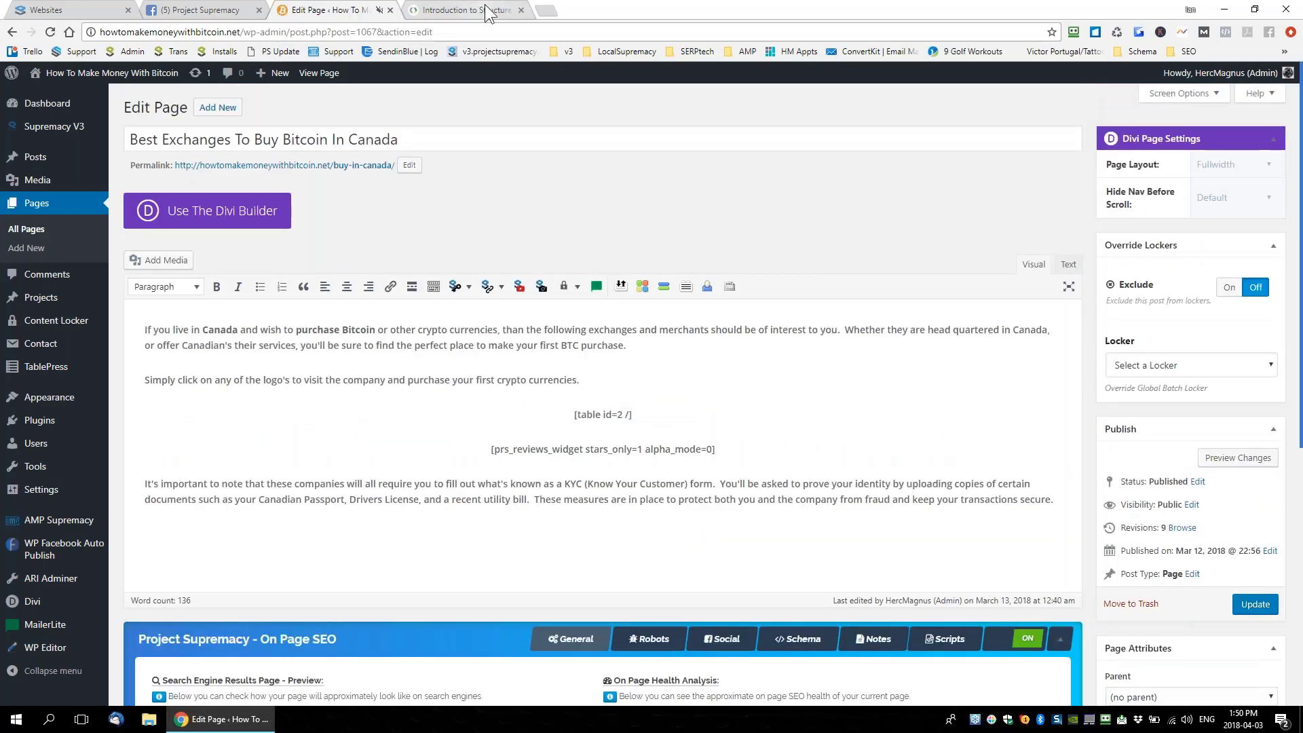
left_click(487, 14)
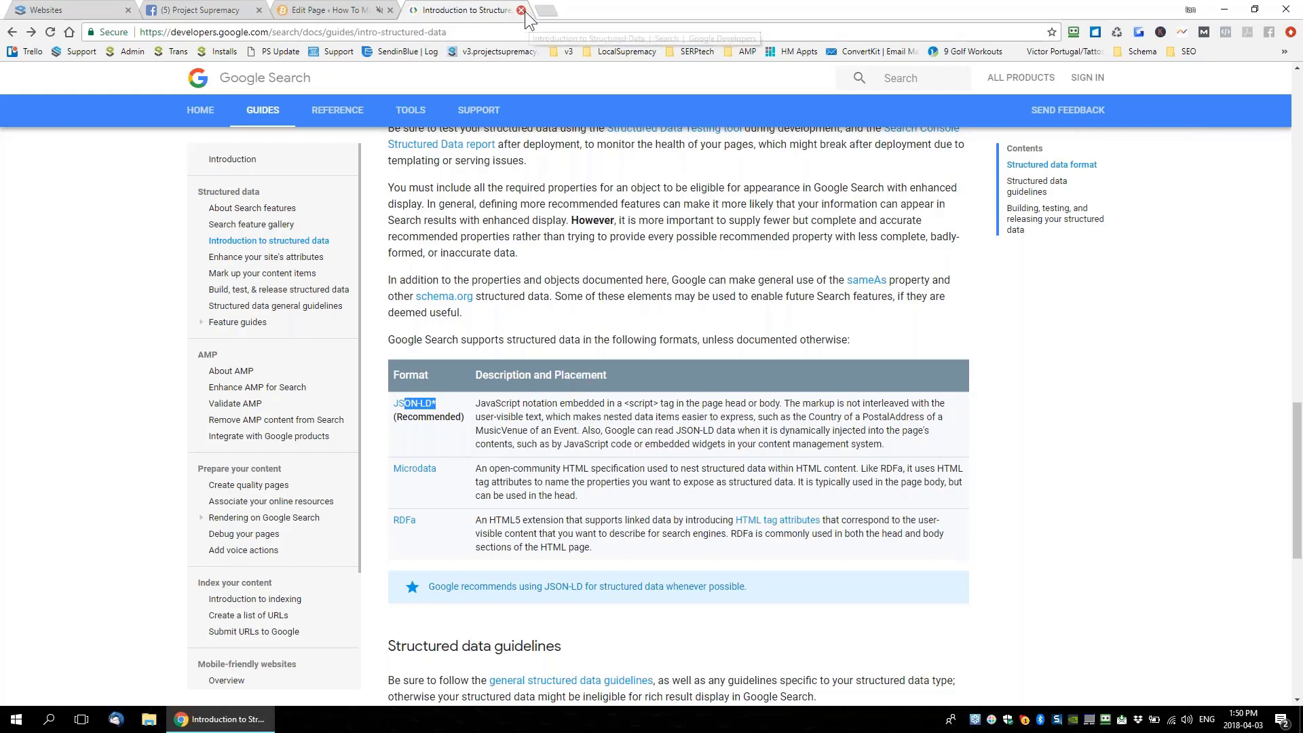
Close the Introduction to Structured Data tab and reopen Project Supremacy's Schema Editor from the Websites tab
left_click(521, 10)
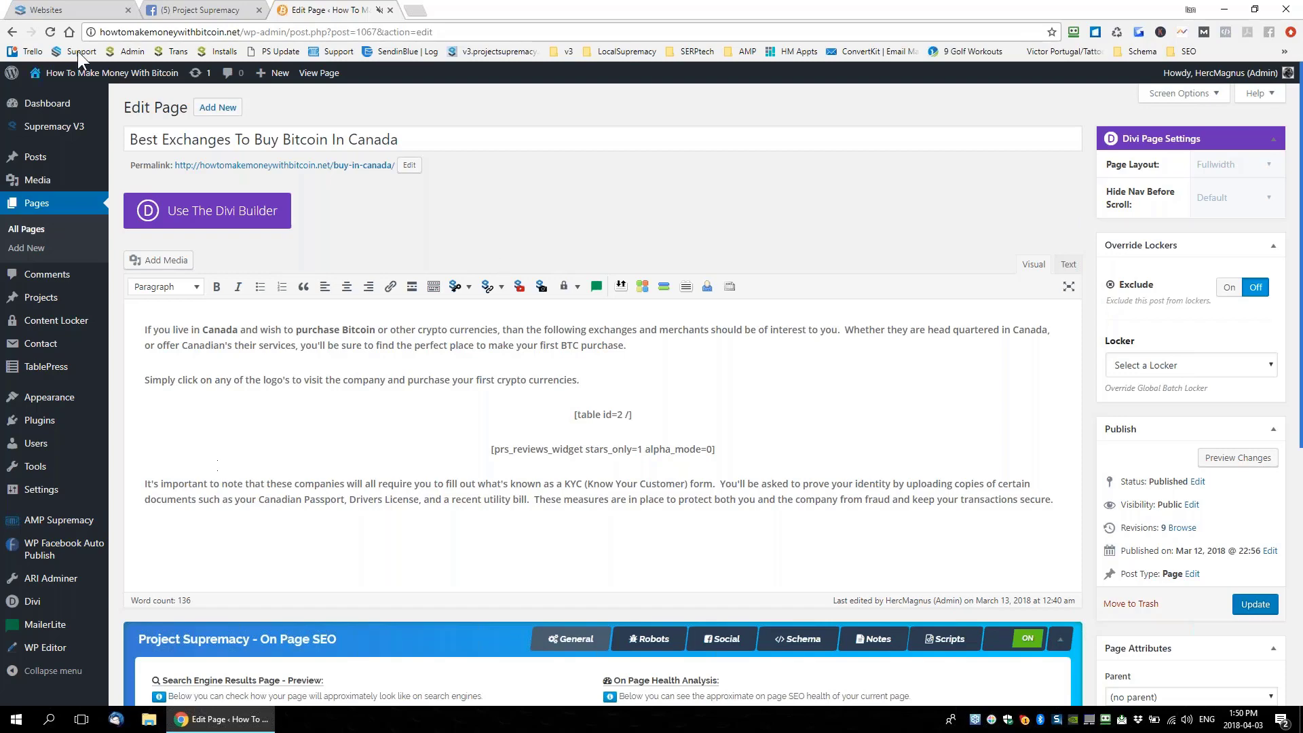
left_click(47, 10)
left_click(36, 311)
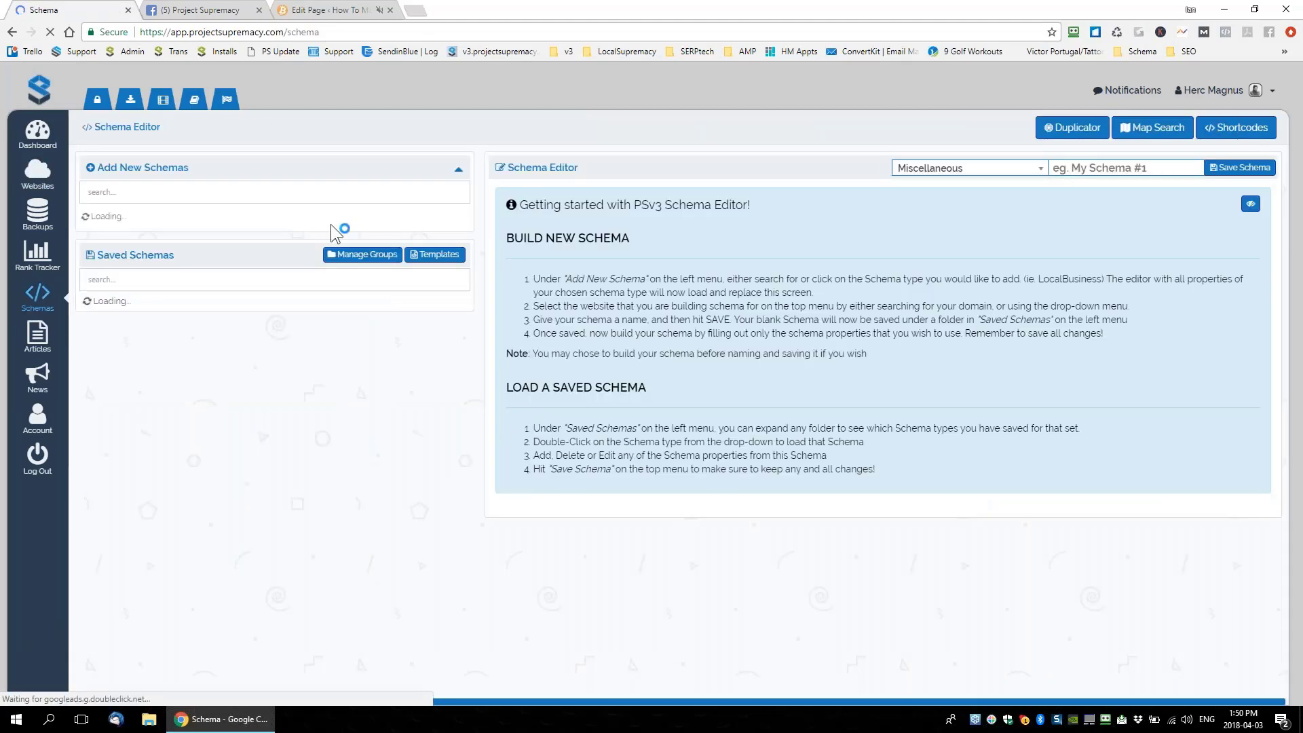
Load the saved ANYTHING schema from Miscellaneous > Article into the editor
left_click(449, 175)
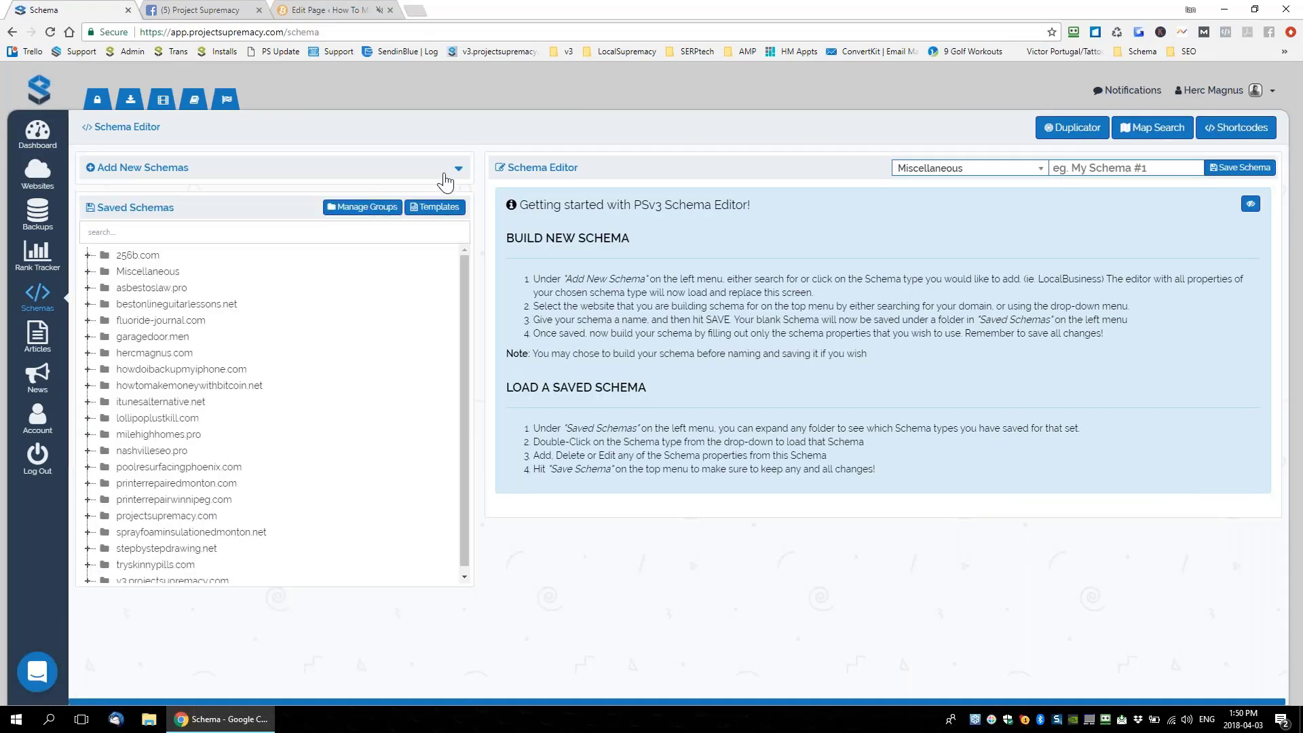
double_click(142, 270)
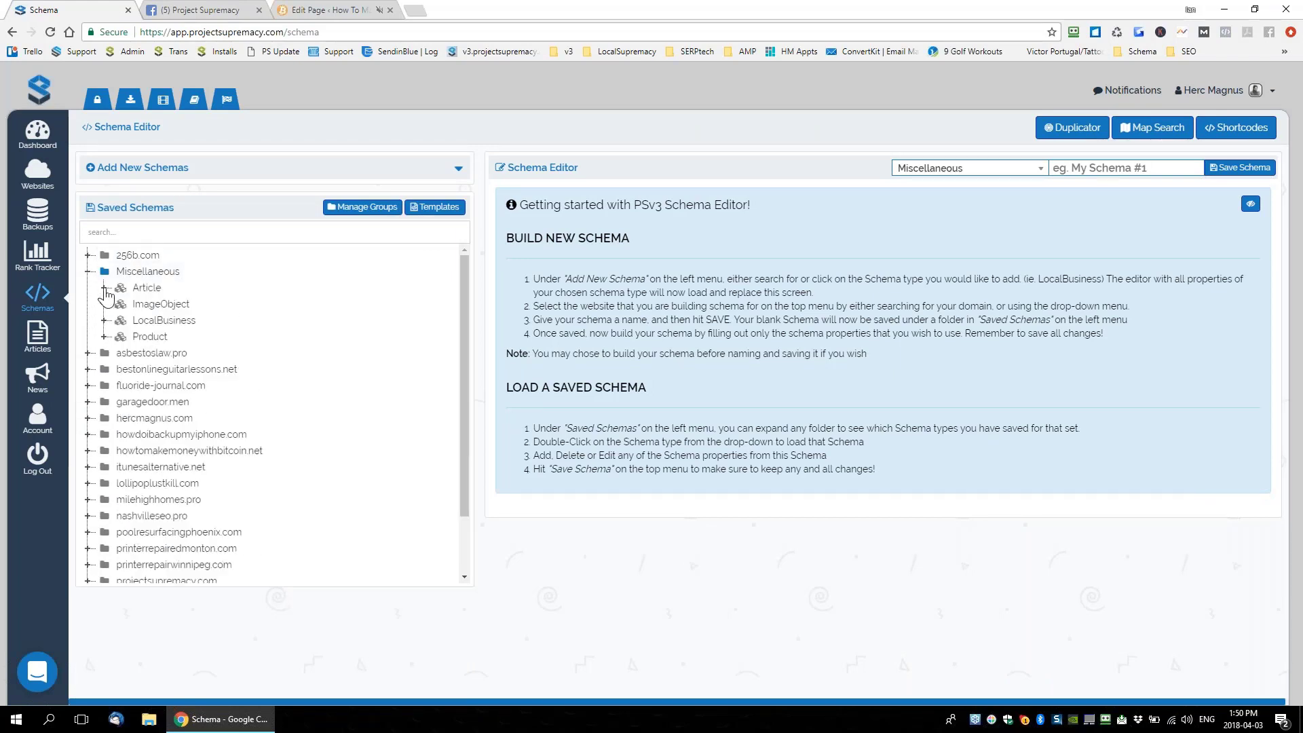
left_click(103, 288)
double_click(163, 303)
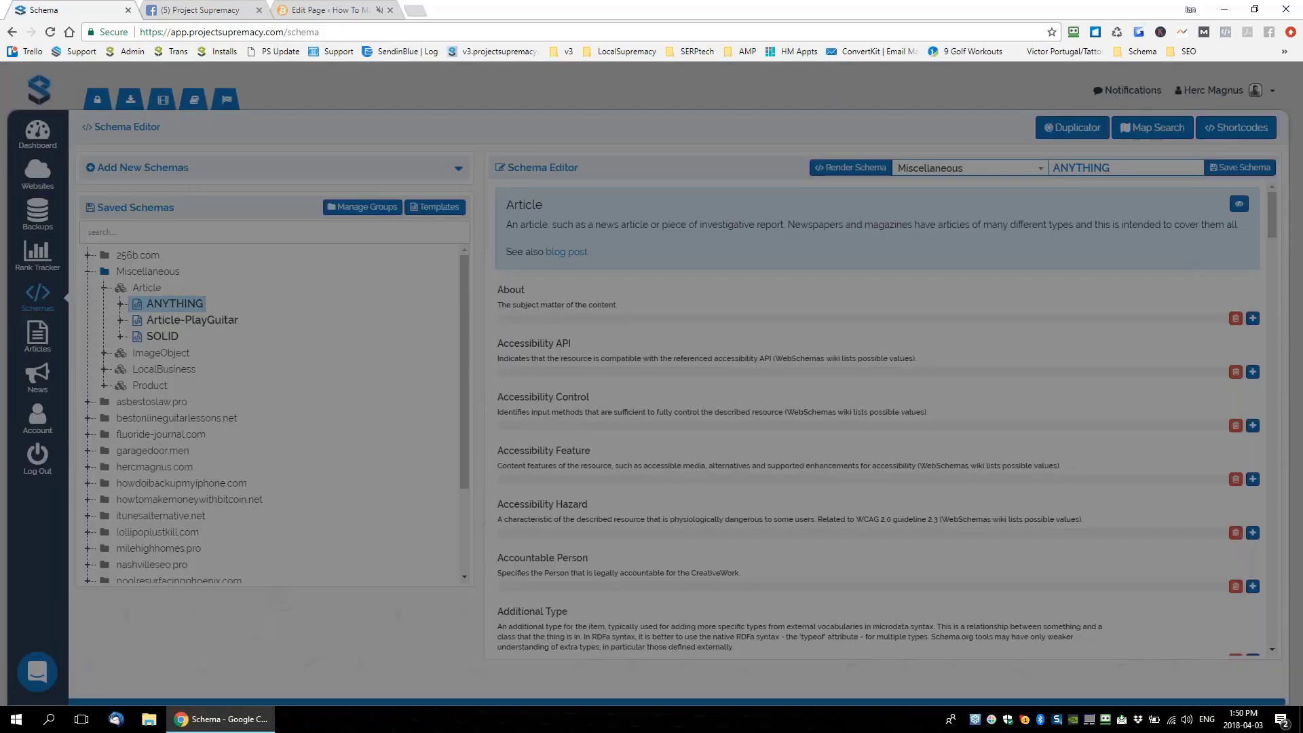
Copy the whole rendered JSON-LD script down to </script>, then return to the WordPress page editor
left_click_drag(449, 129, 508, 624)
scroll(507, 625, "down", 3)
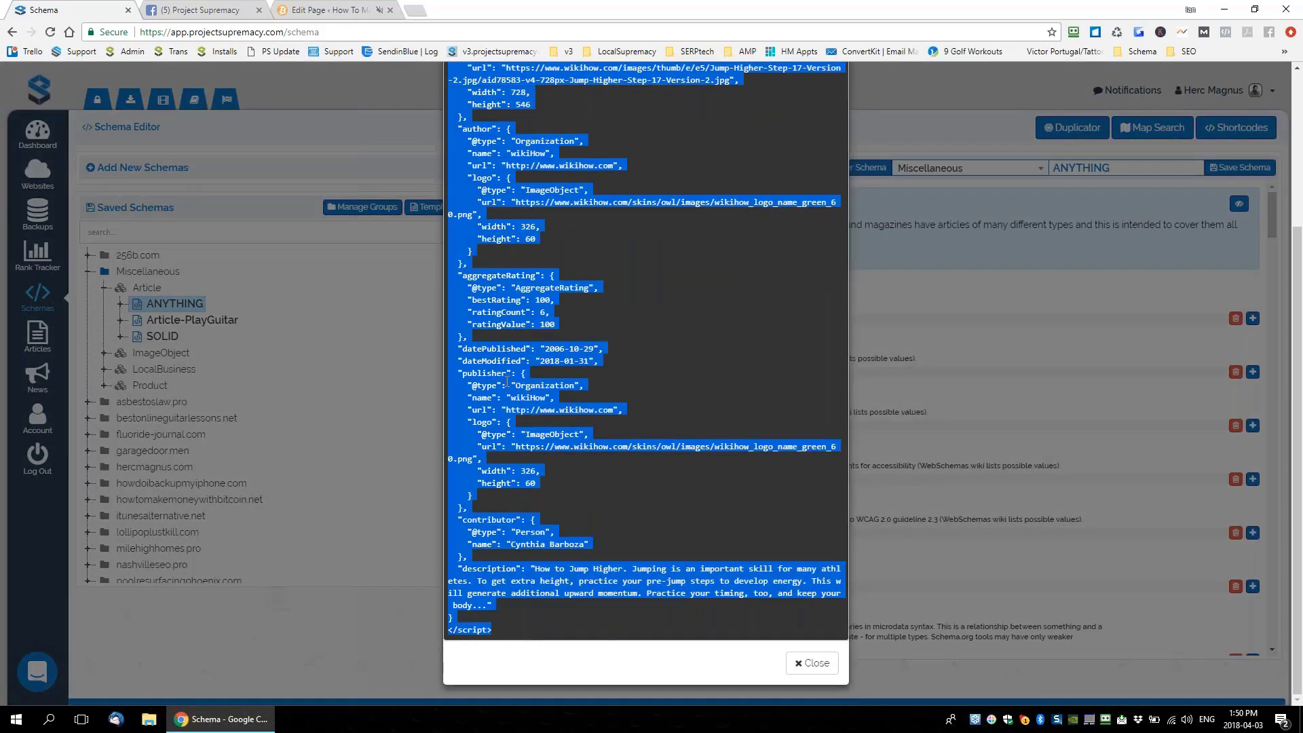
scroll(509, 380, "up", 5)
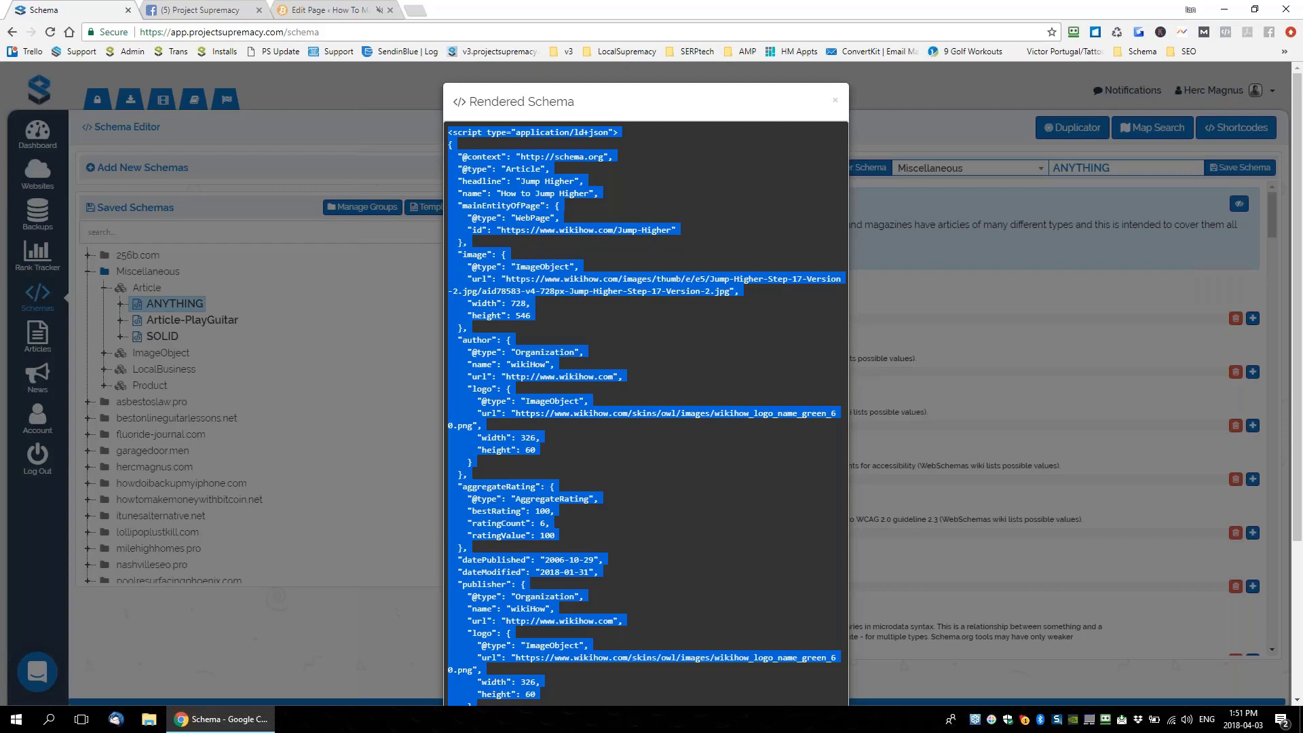
right_click(692, 183)
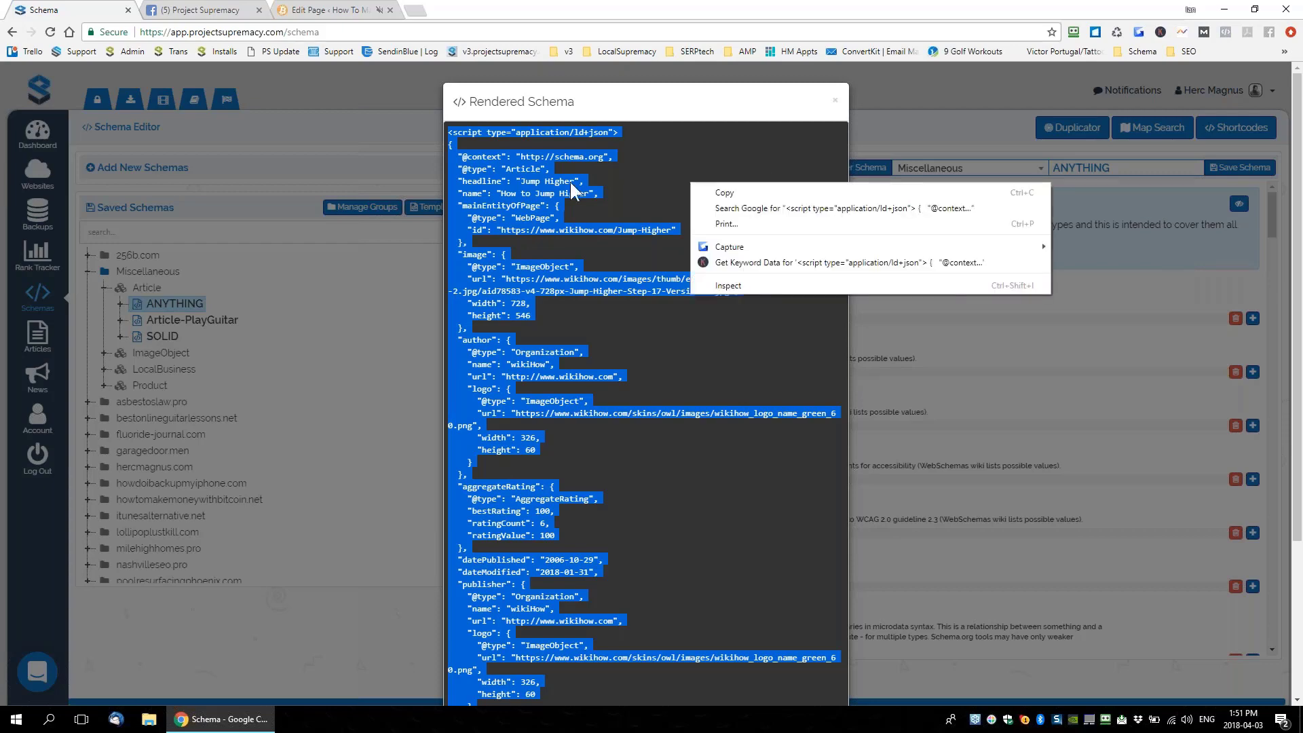
left_click(572, 183)
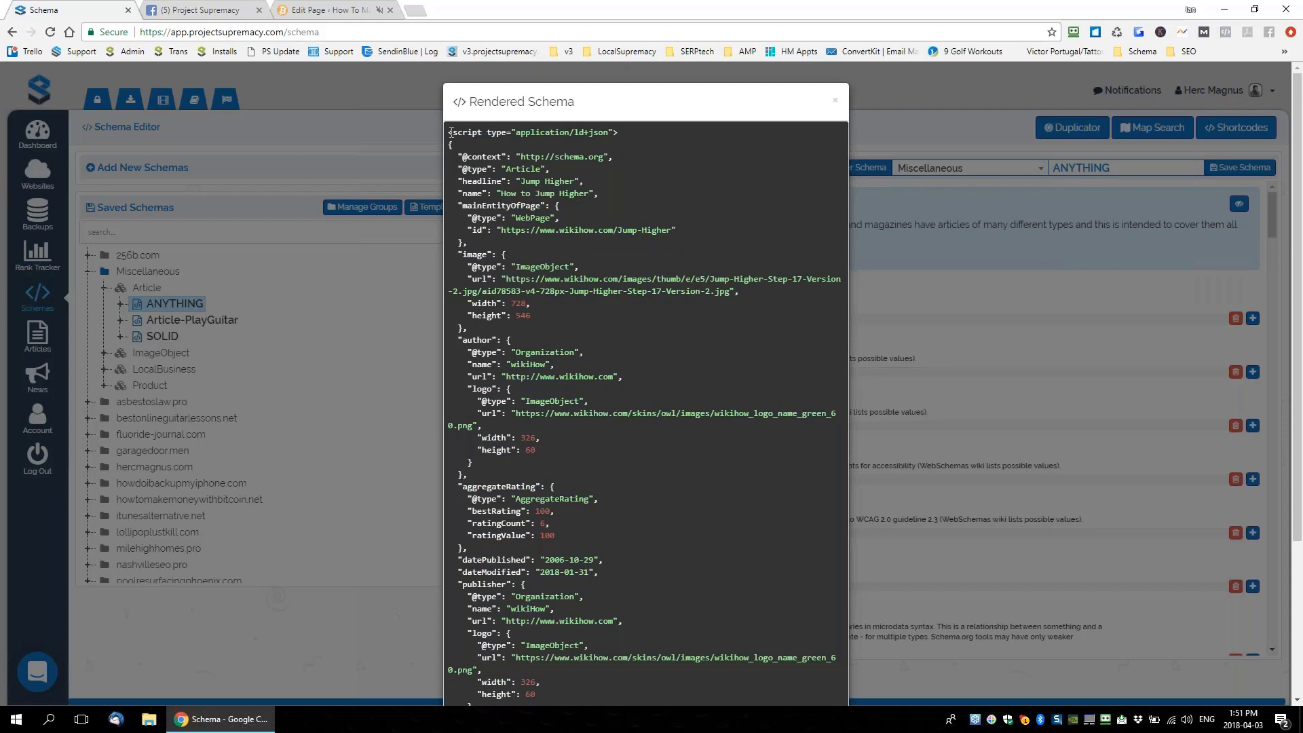
left_click_drag(450, 132, 674, 368)
scroll(665, 406, "down", 3)
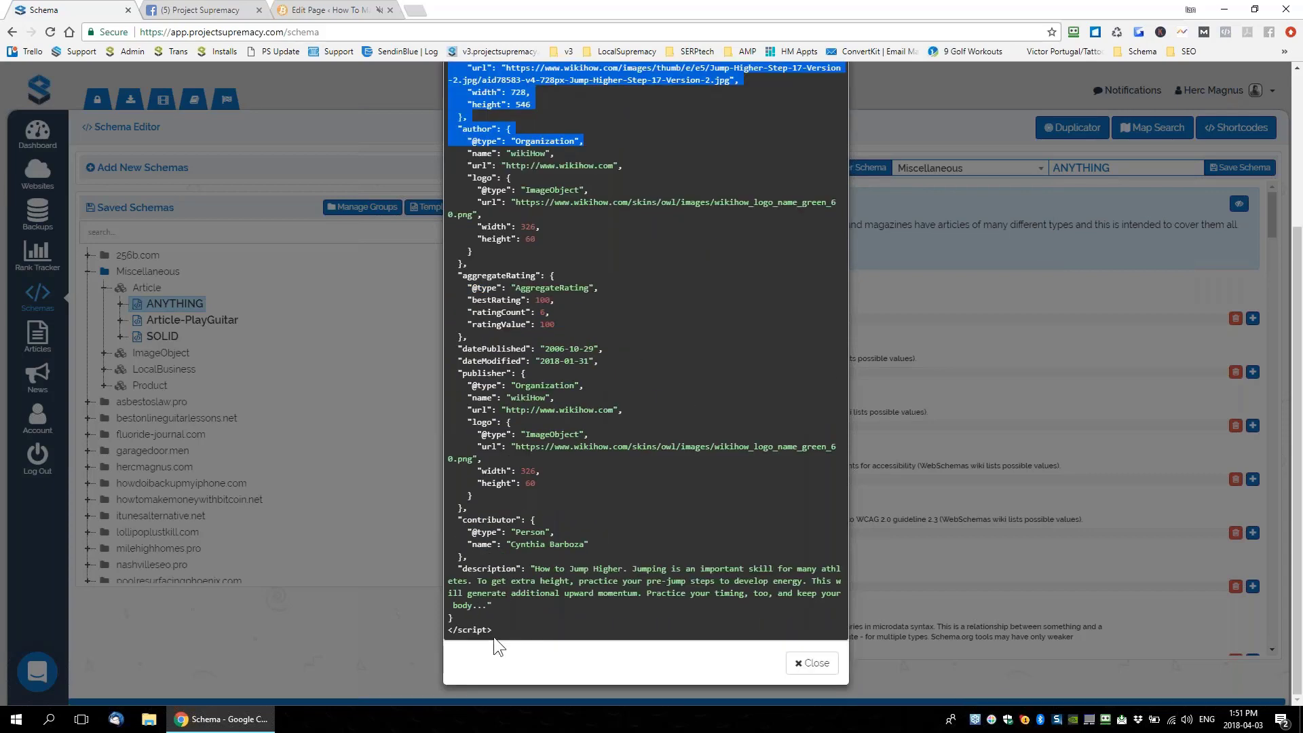
left_click_drag(494, 636, 512, 626)
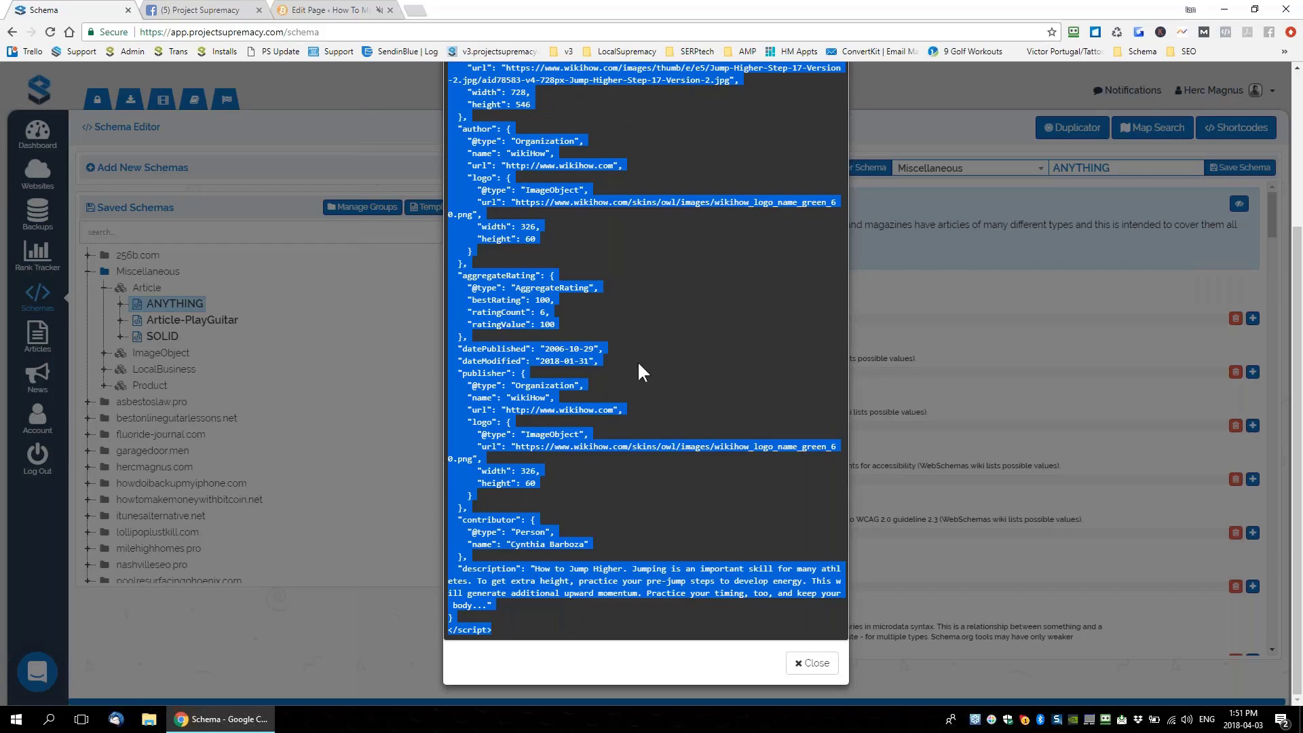
scroll(571, 349, "up", 3)
right_click(493, 271)
left_click(519, 277)
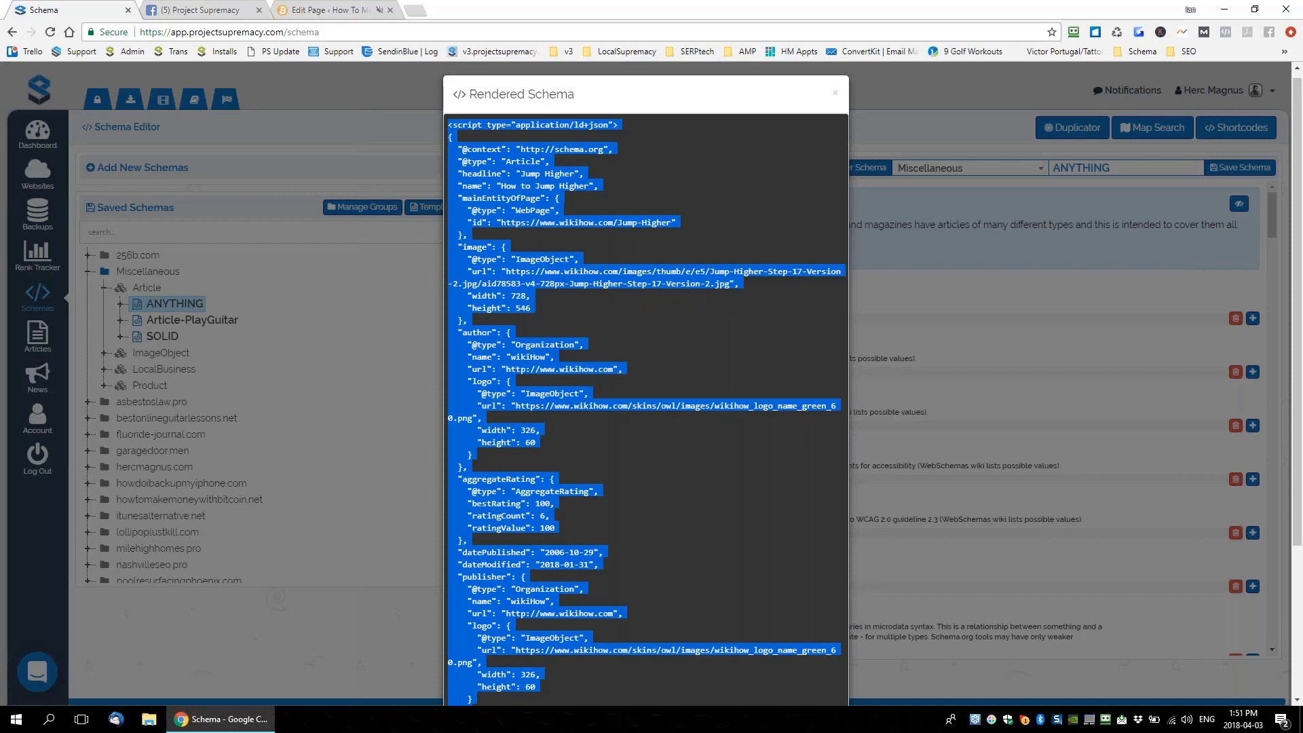
left_click(331, 9)
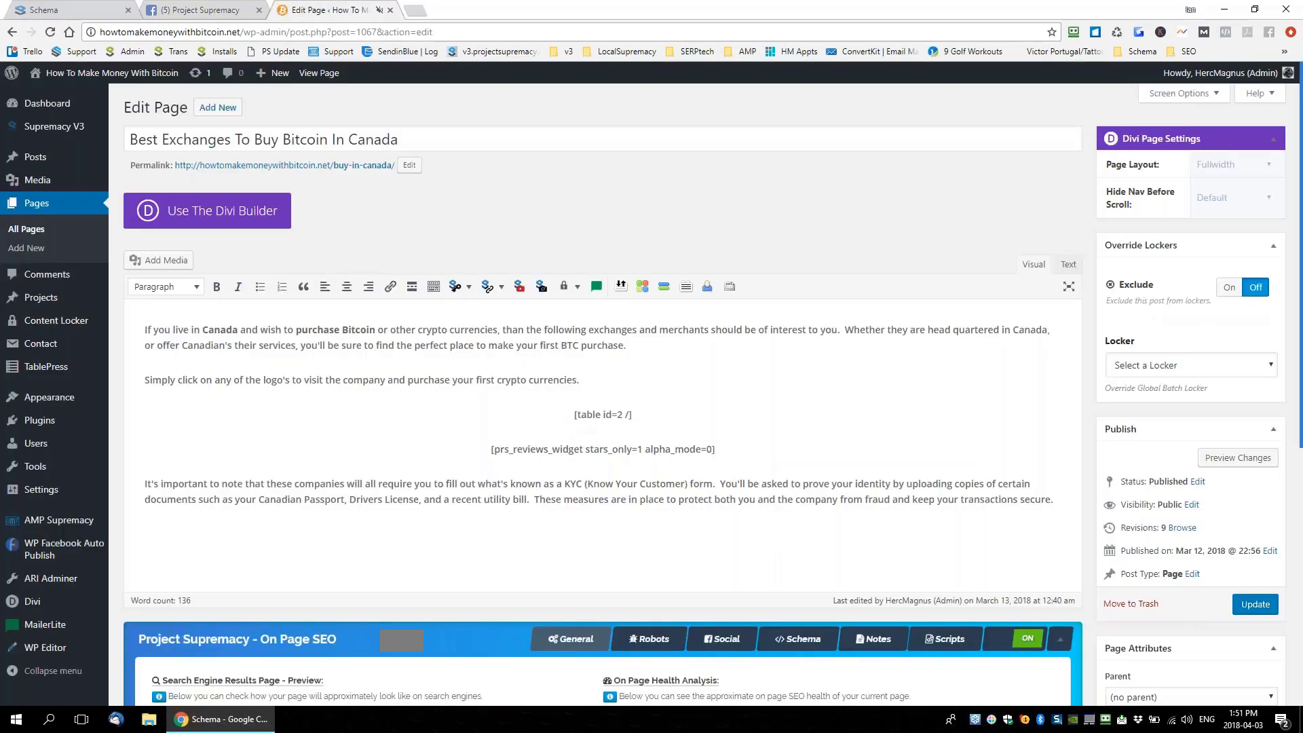
Search WordPress Add Plugins for 'Header Script', then switch back to the Rendered Schema
mouse_move(38, 422)
left_click(146, 424)
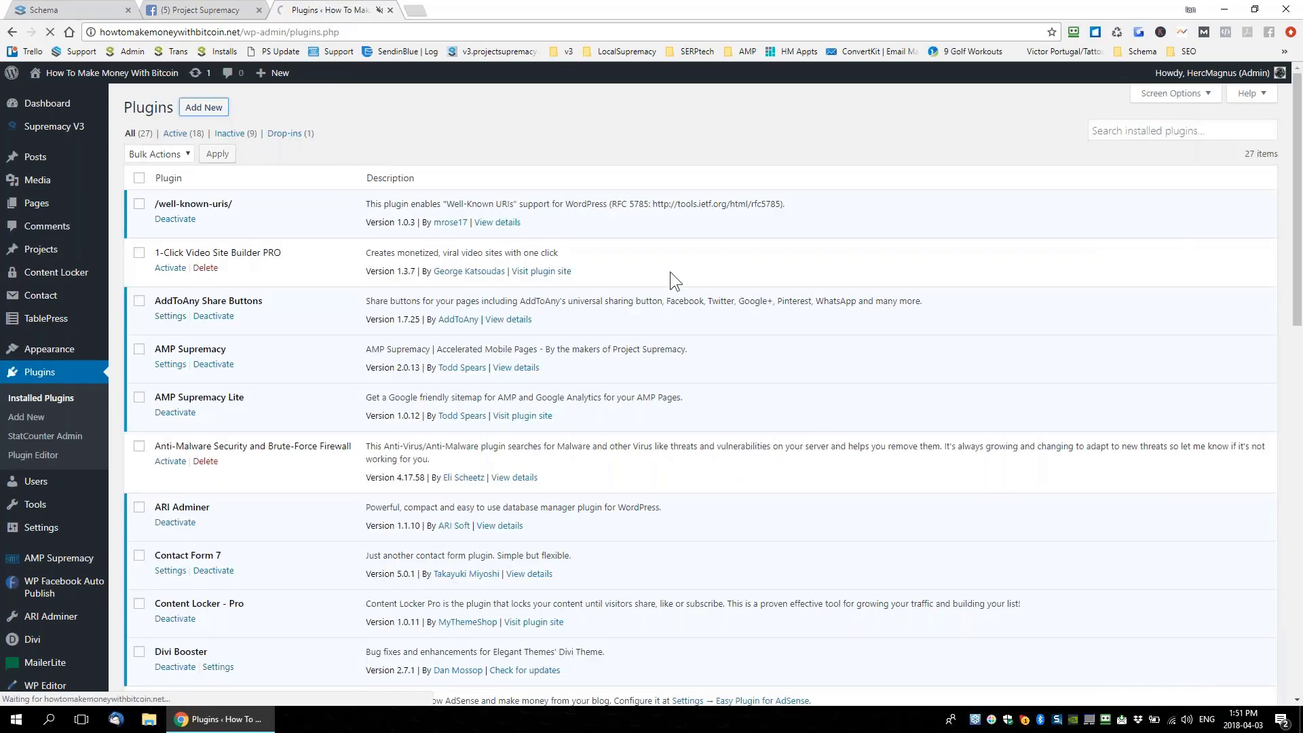
left_click(204, 108)
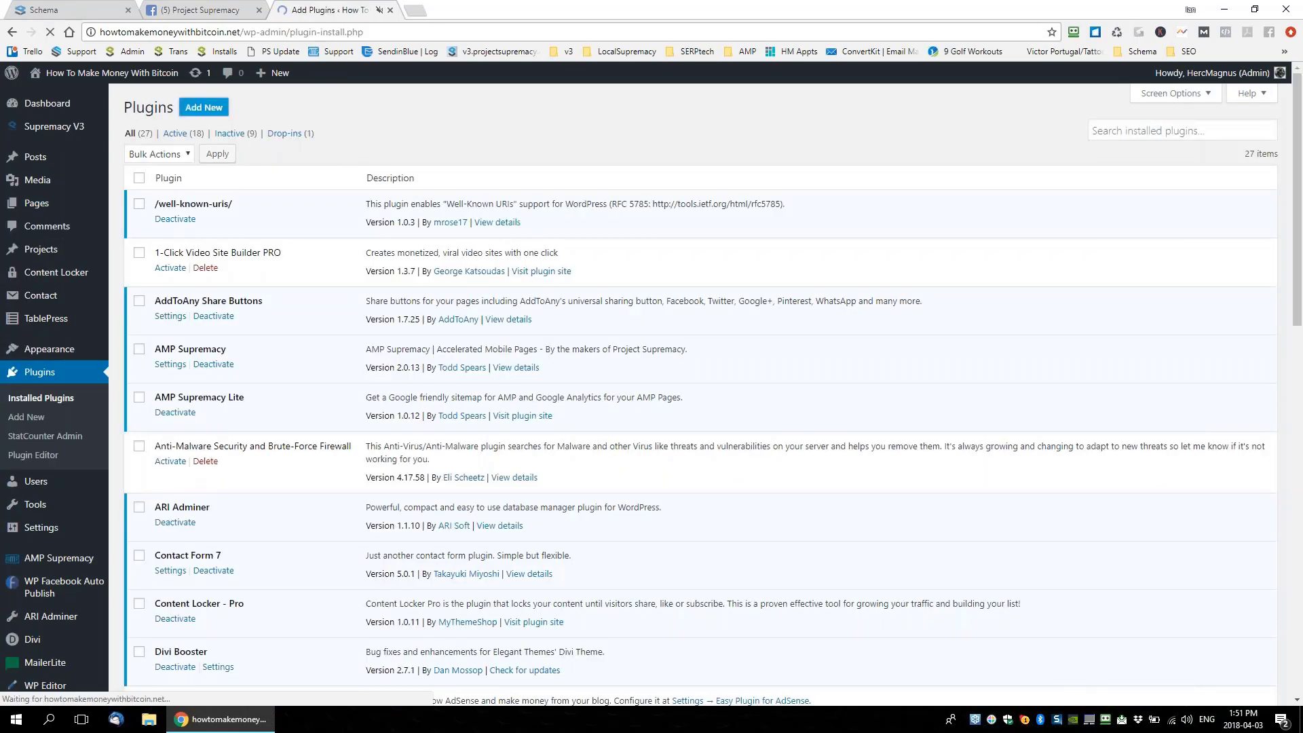
left_click(1159, 147)
type("Header")
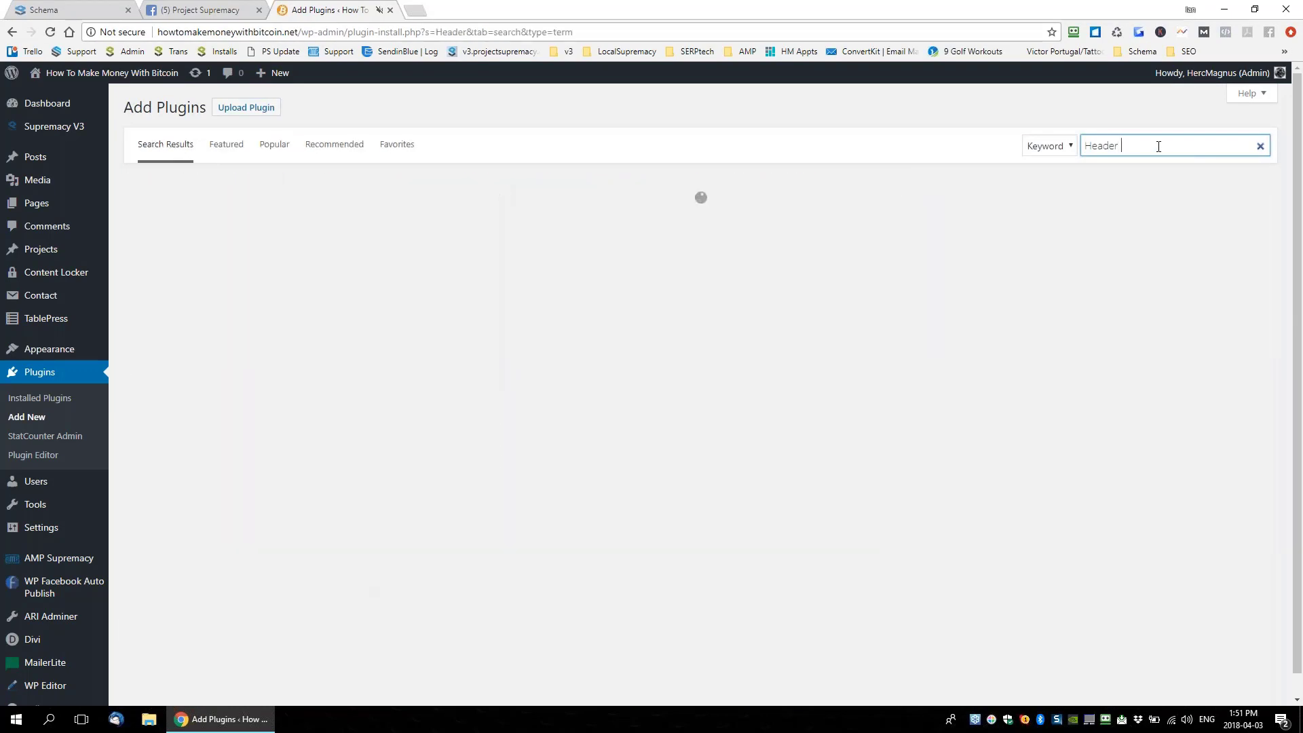
type(" Script")
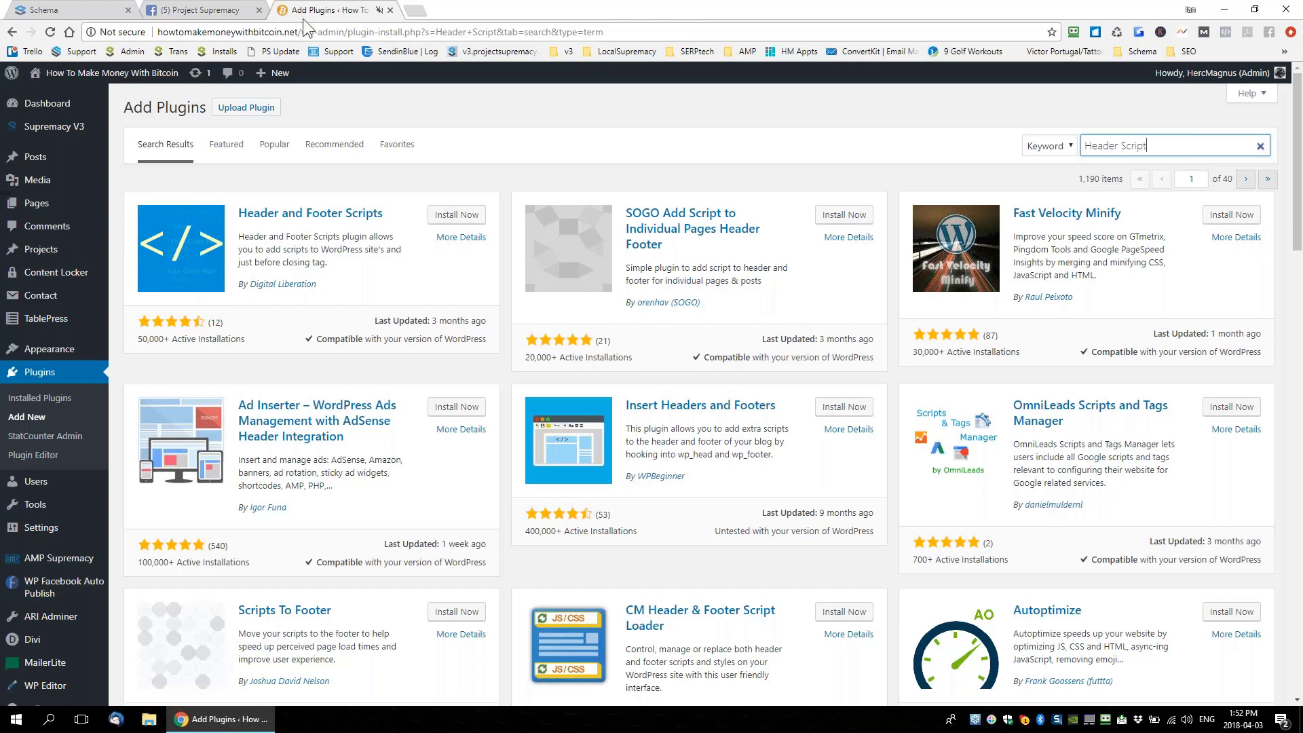
left_click(68, 9)
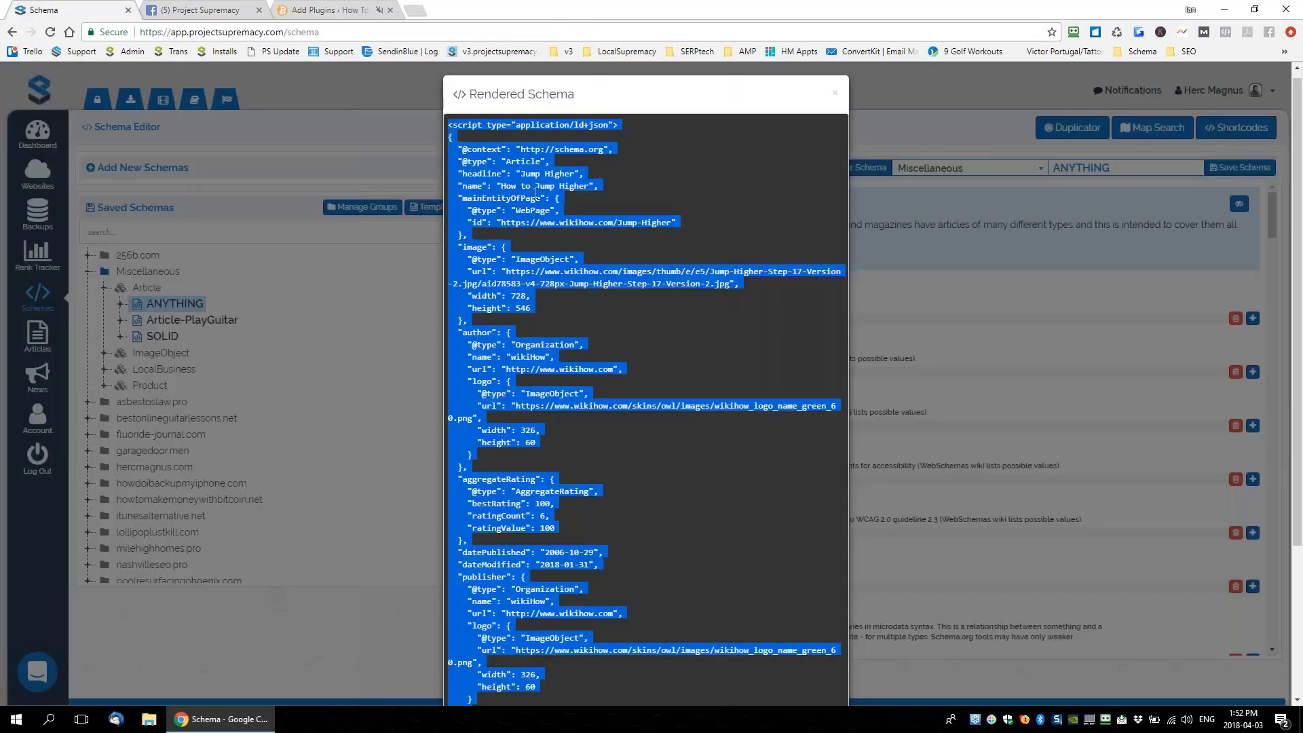
Reselect the rendered schema code from the top, then return to the 'Header Script' plugin results
left_click(448, 125)
left_click_drag(447, 125, 509, 632)
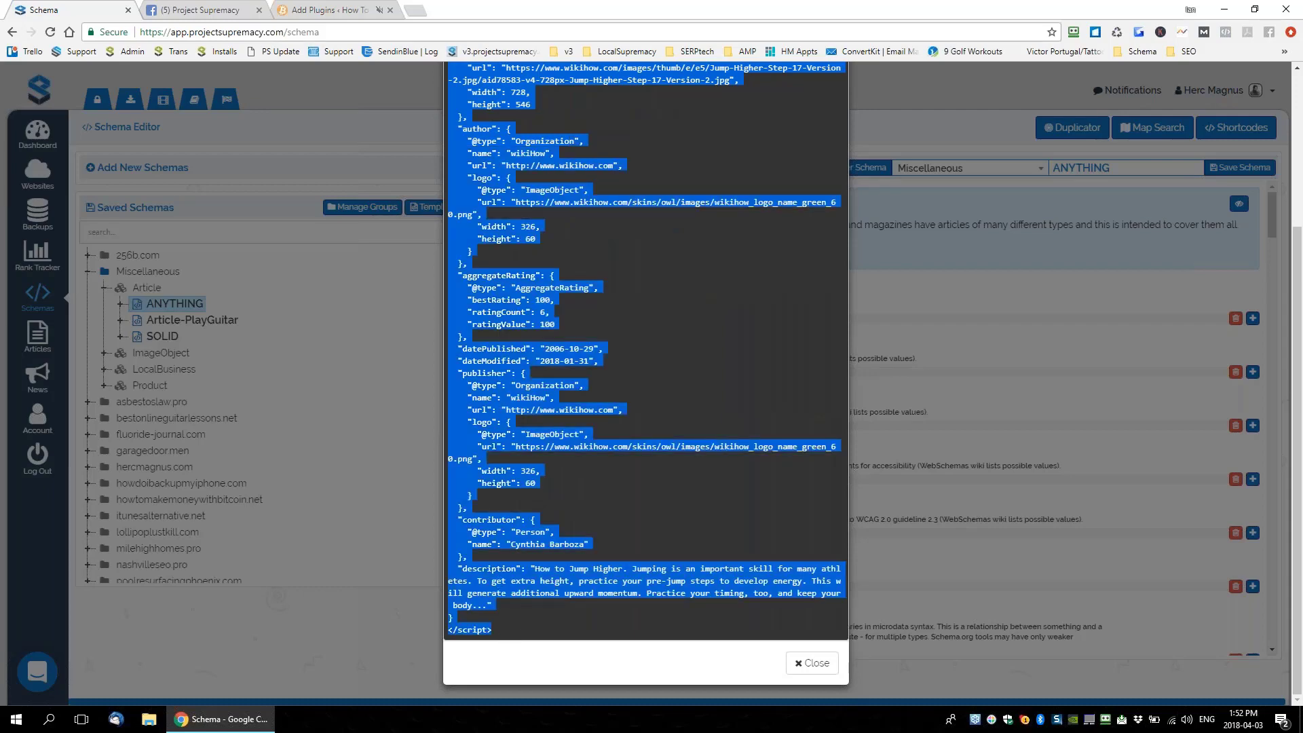
left_click(330, 10)
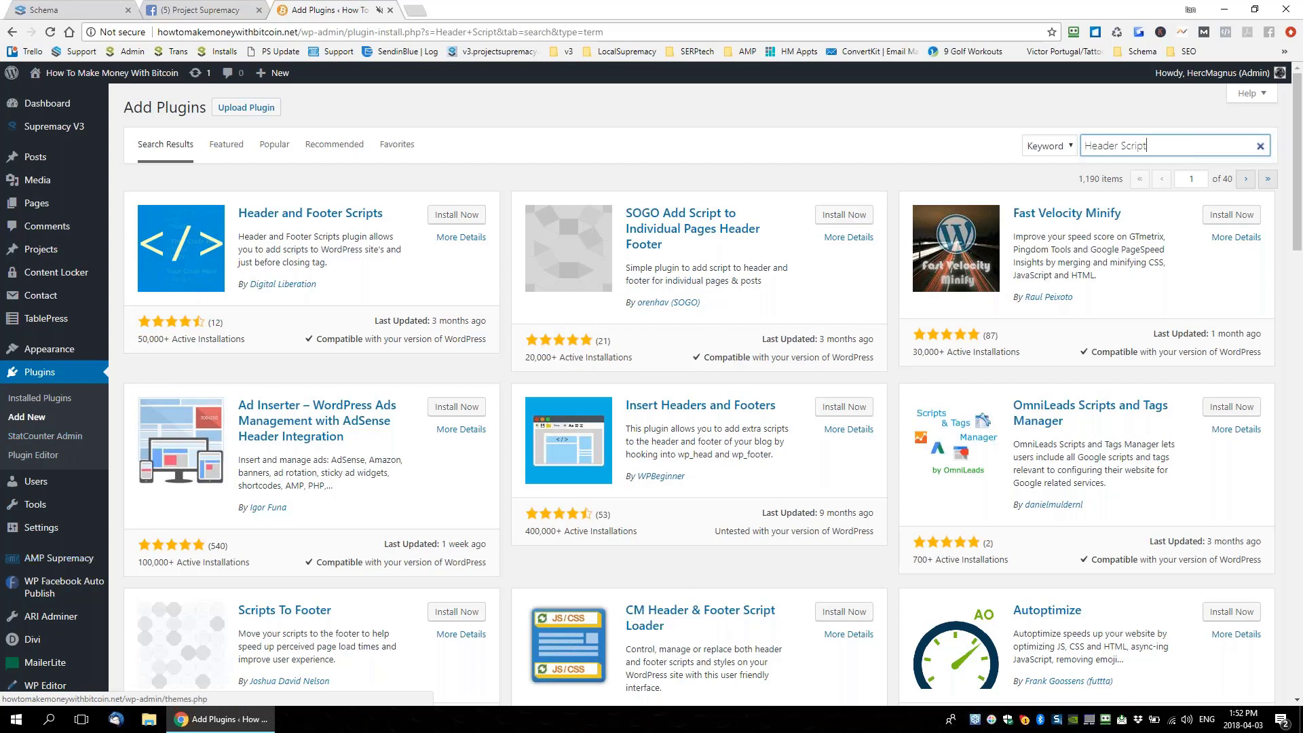
Open the WordPress Theme Editor and keep the Divi theme selected for editing
mouse_move(42, 358)
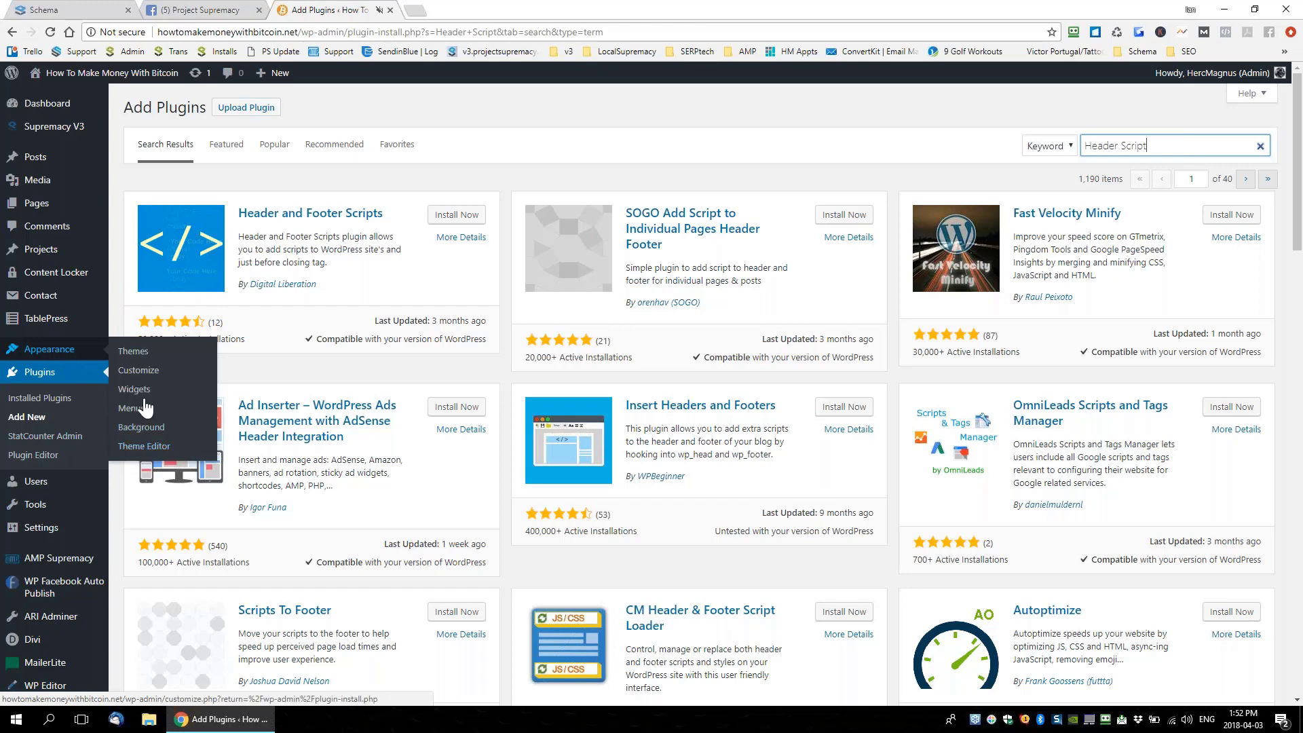
left_click(140, 446)
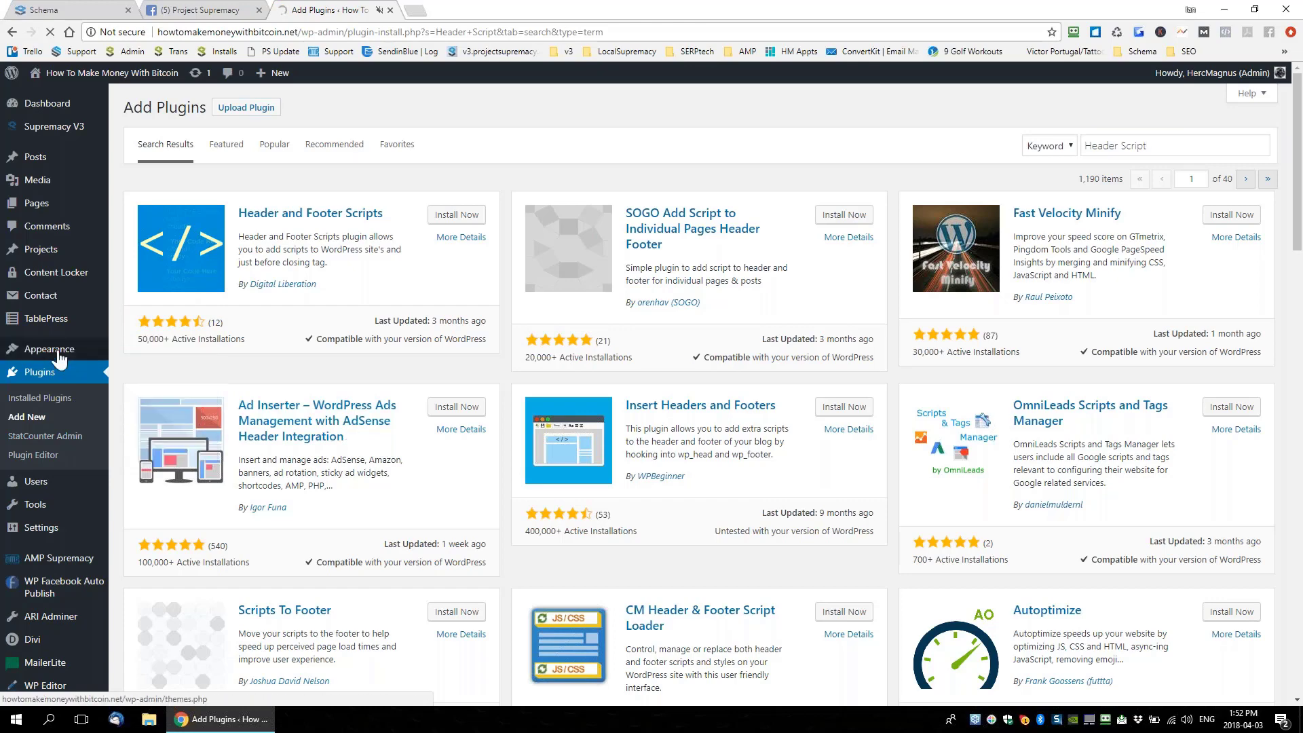
mouse_move(67, 349)
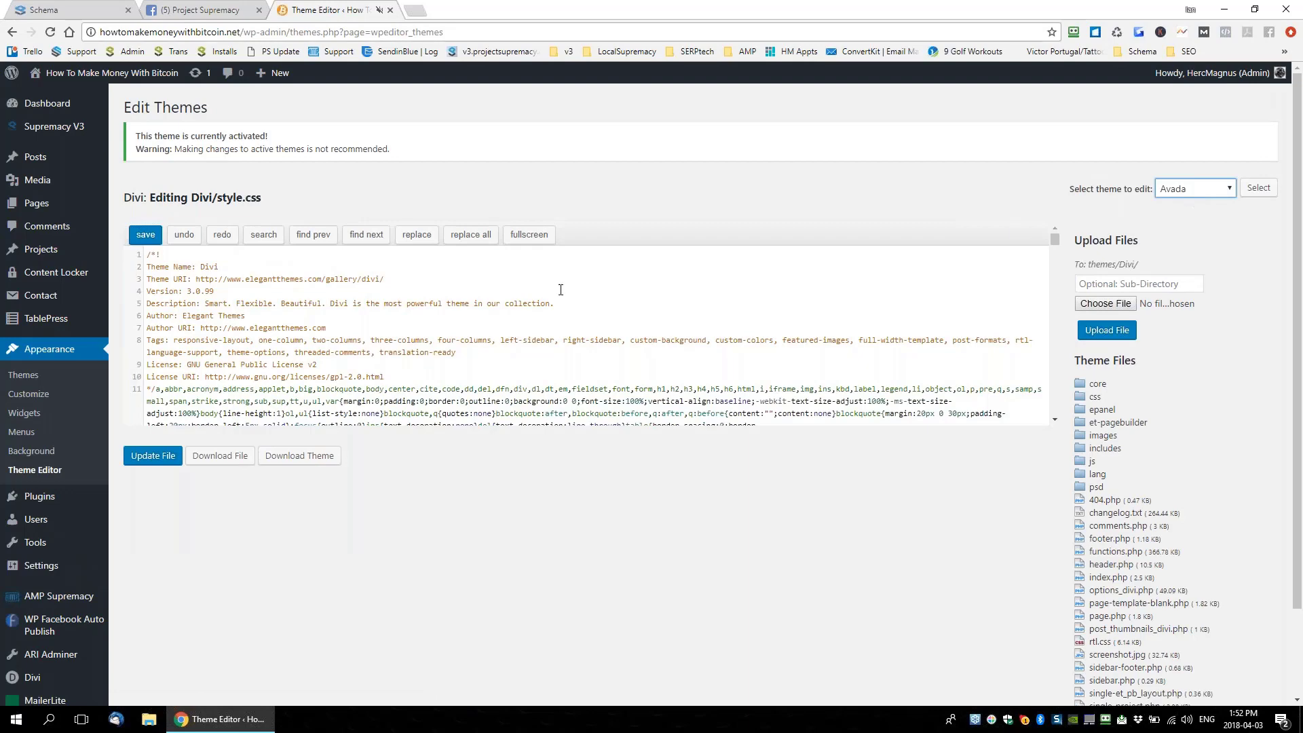
left_click(1188, 190)
left_click(1165, 193)
Open header.php, zoom in, and bring its closing main-header section into view
scroll(1109, 468, "down", 2)
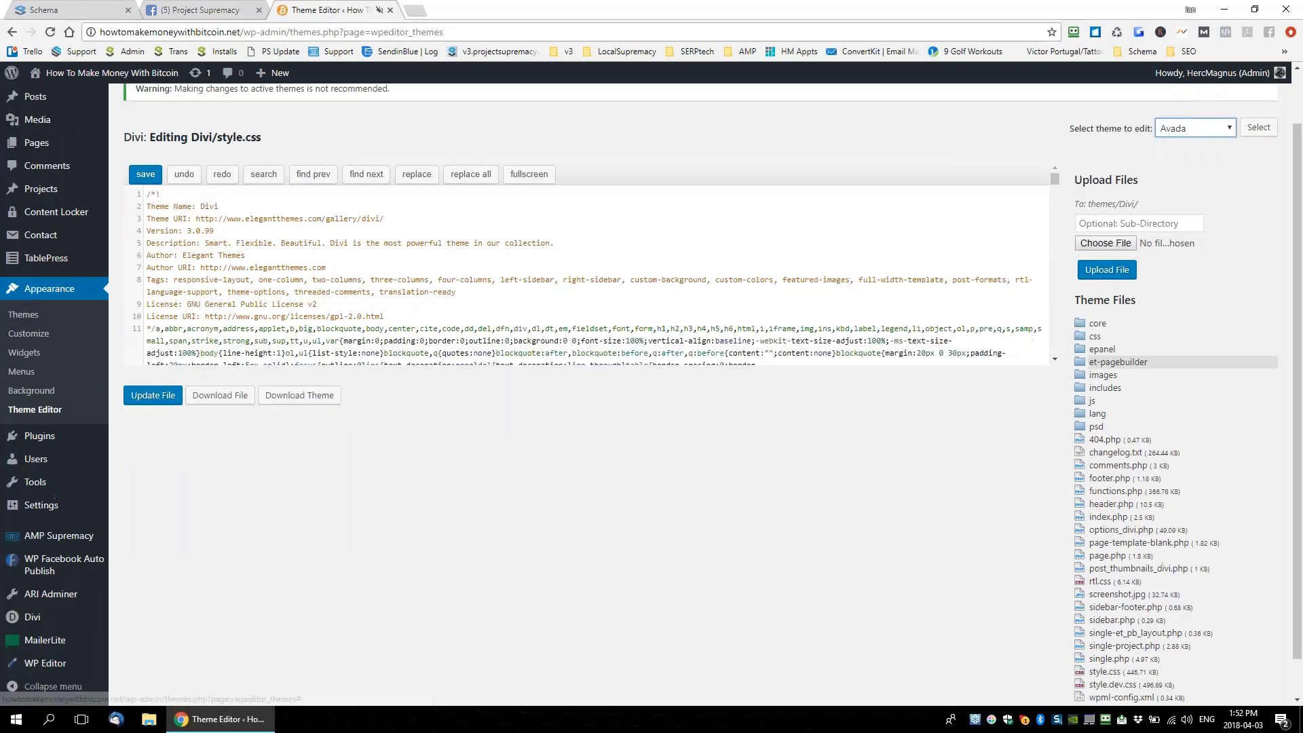
left_click(1110, 466)
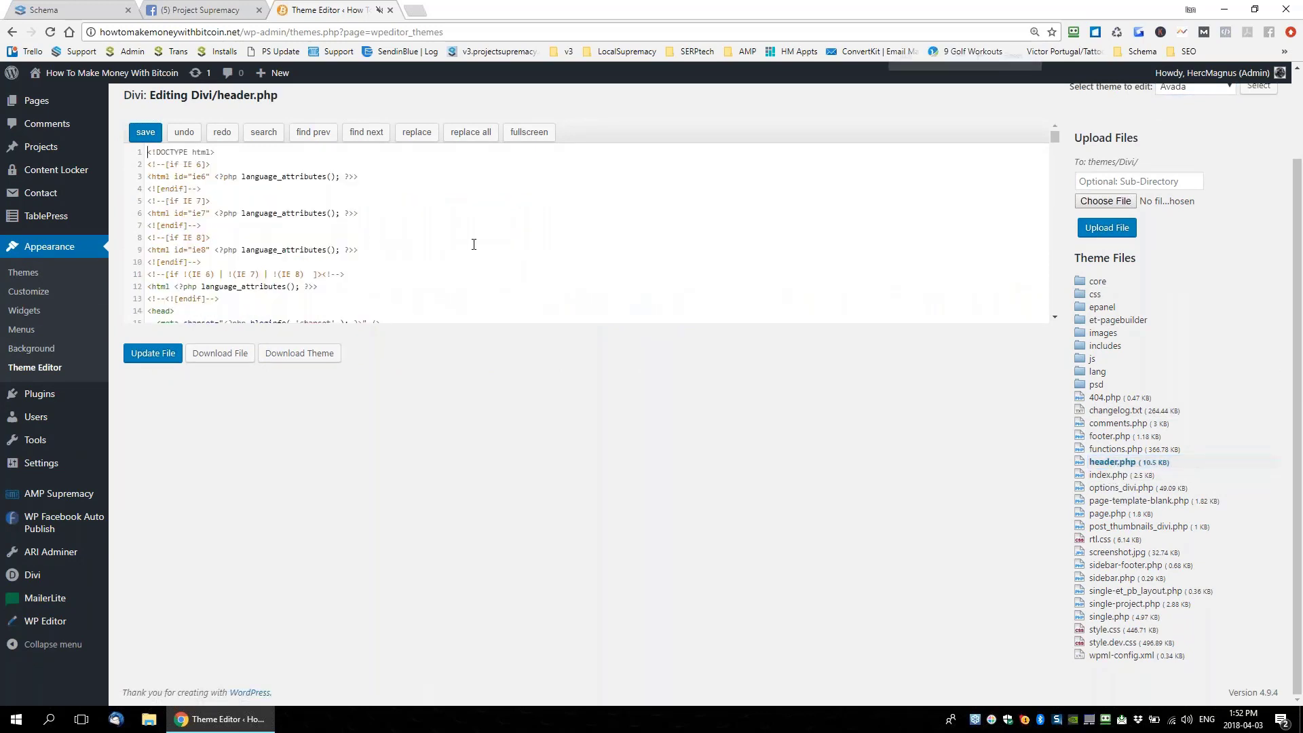
key("ctrl+plus")
scroll(470, 246, "down", 8)
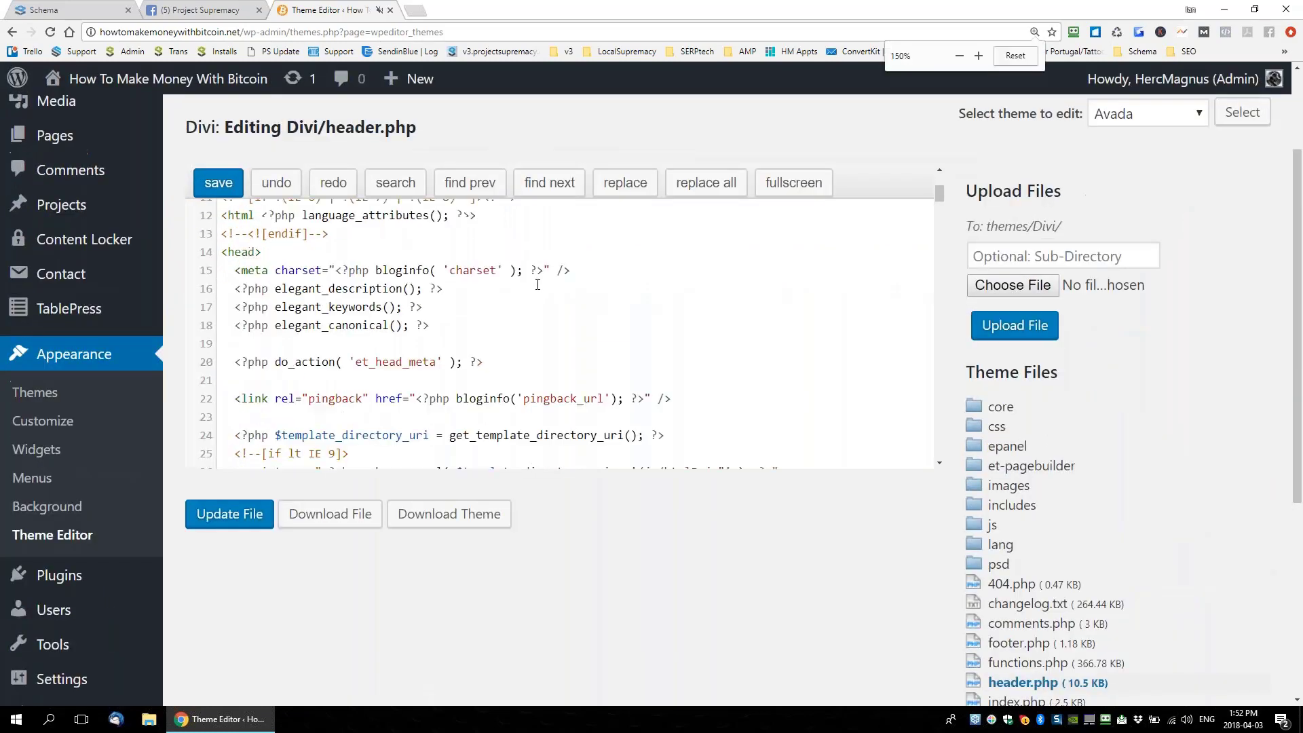
scroll(529, 299, "down", 20)
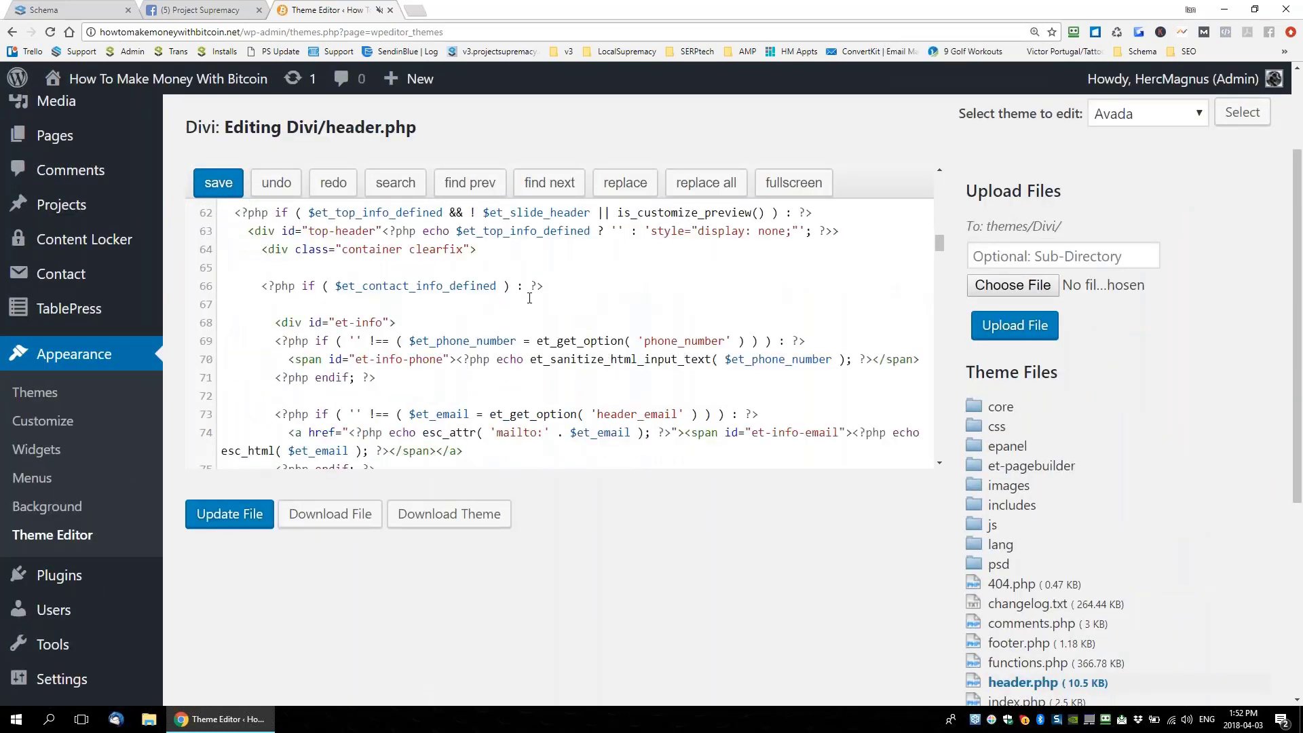
scroll(501, 314, "down", 10)
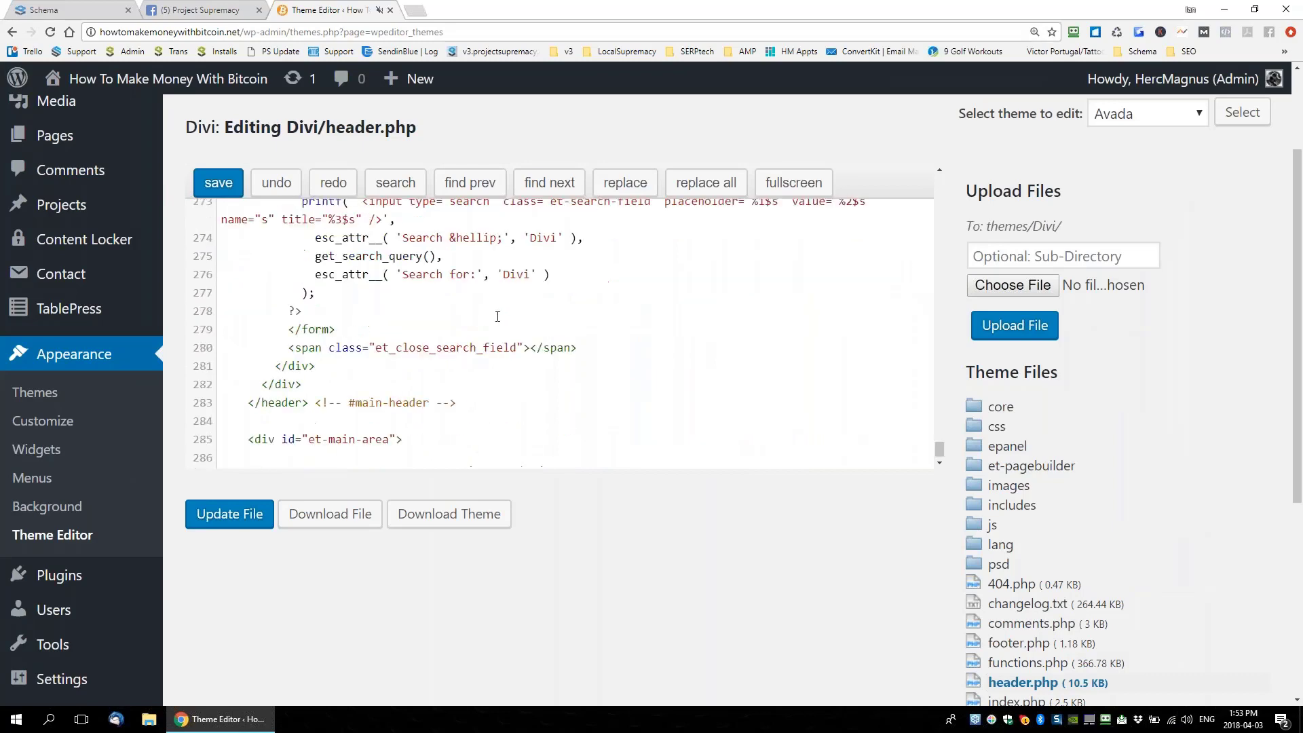
scroll(622, 442, "up", 2)
scroll(621, 442, "up", 3)
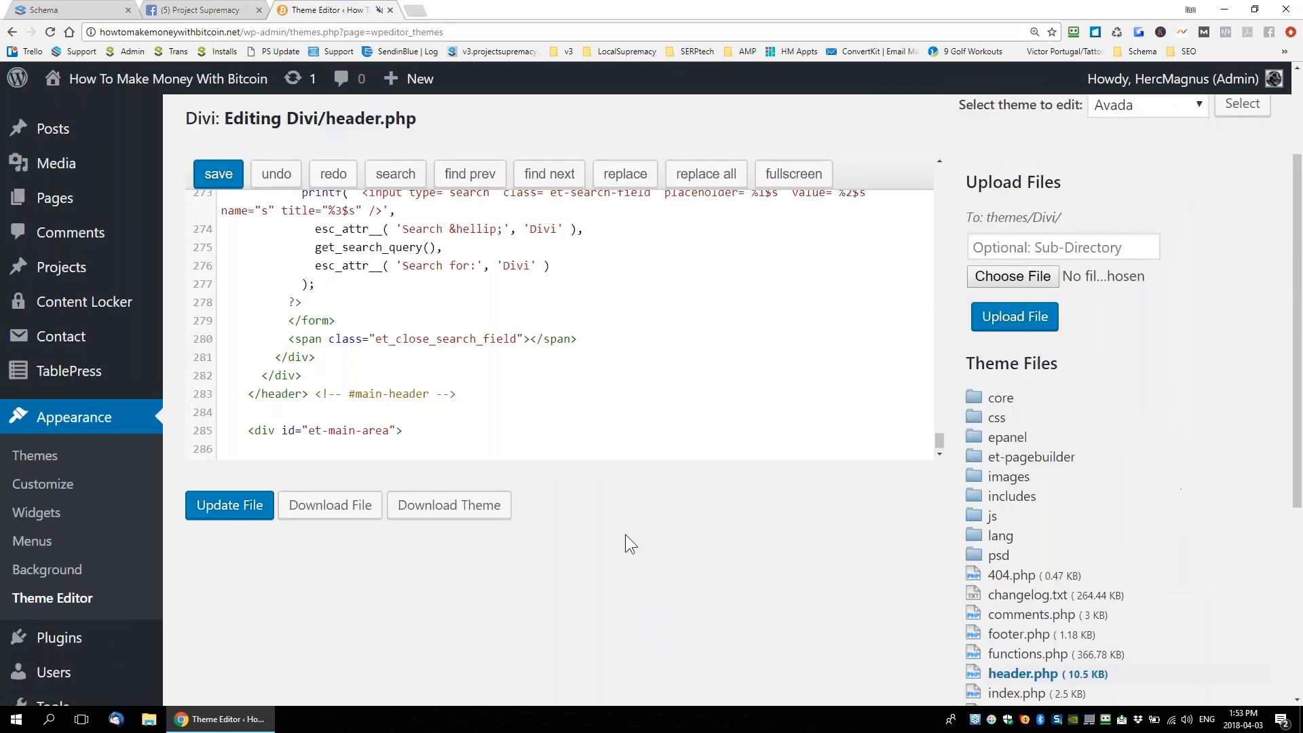
Paste the JSON-LD schema on a new line above </header>, then undo the paste
left_click_drag(234, 394, 159, 388)
left_click(306, 382)
key("Return")
key("ctrl+v")
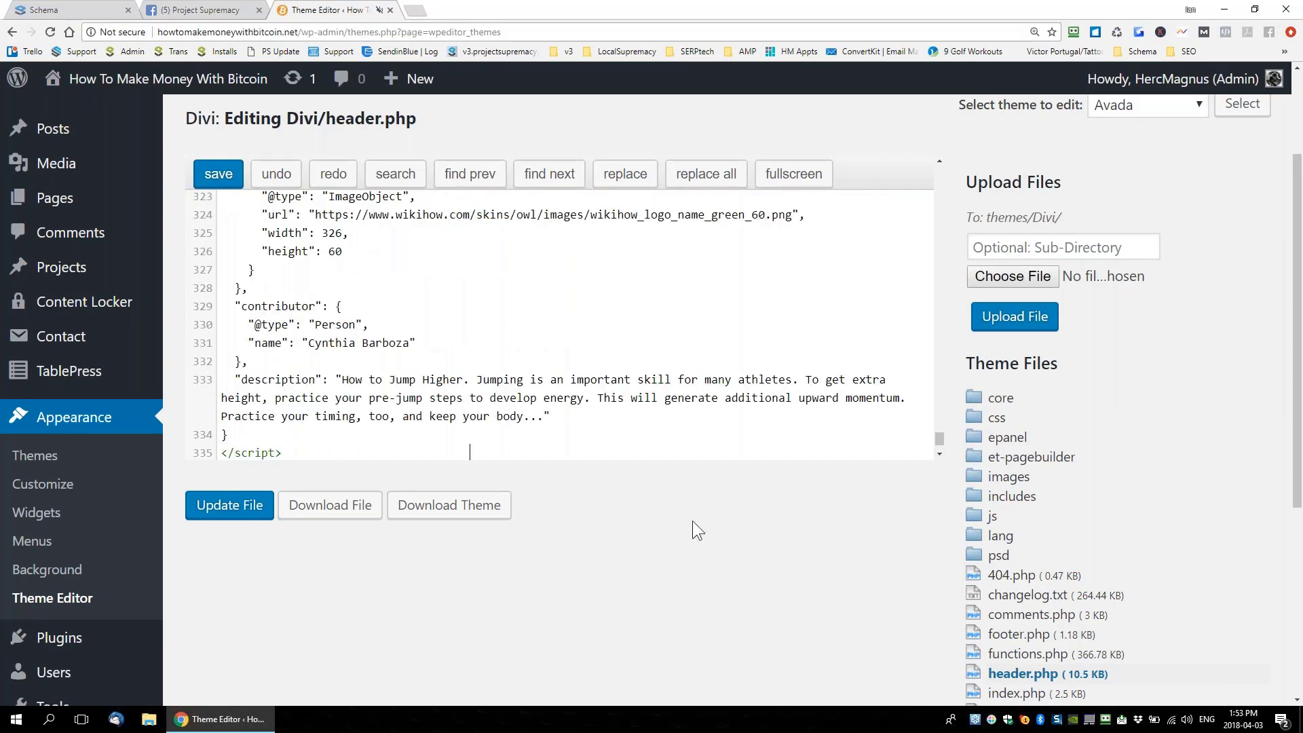
key("ctrl+z")
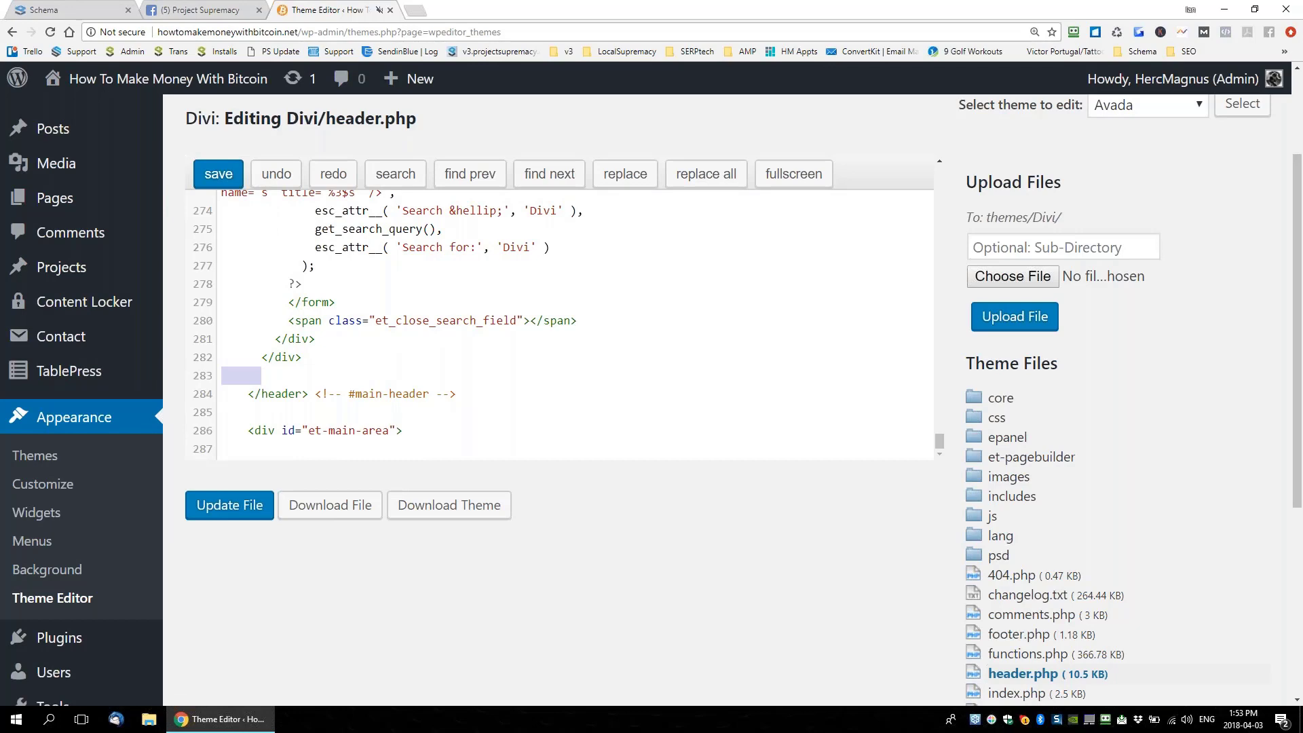
Close the Theme Editor browser tab
scroll(561, 332, "up", 5)
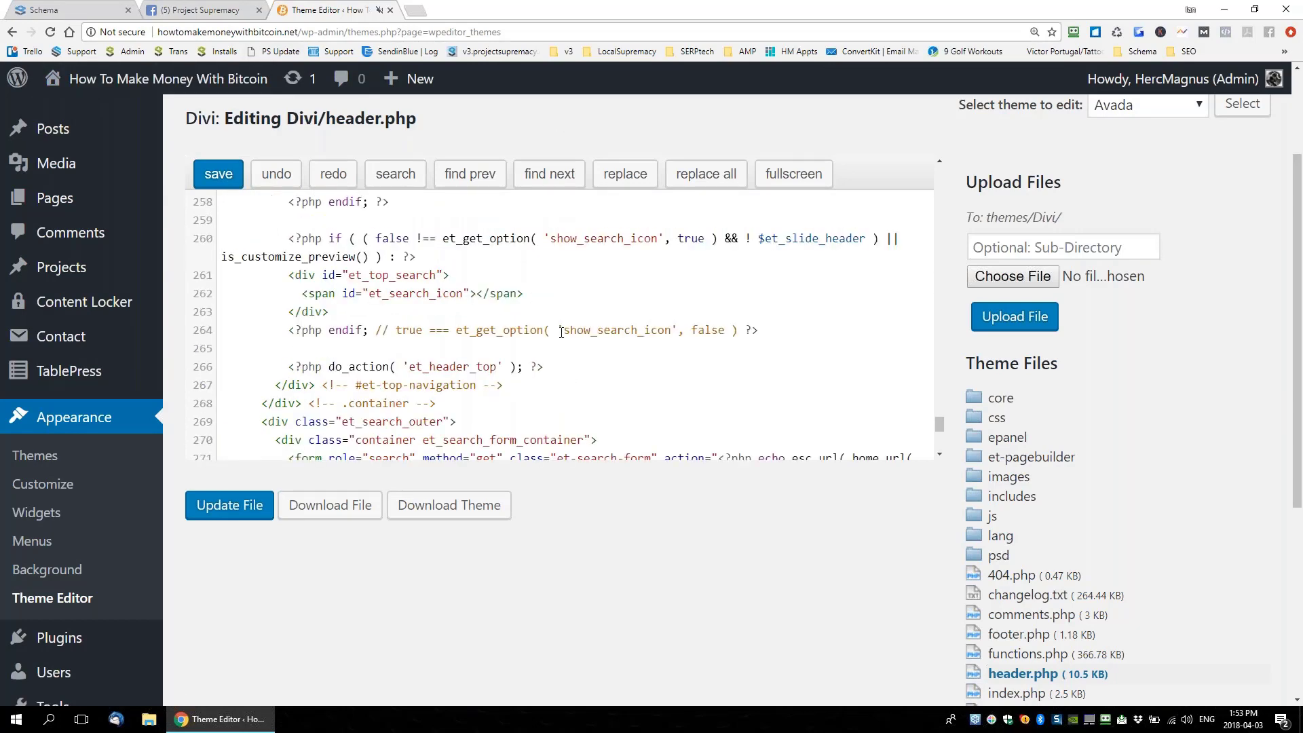
scroll(560, 332, "up", 6)
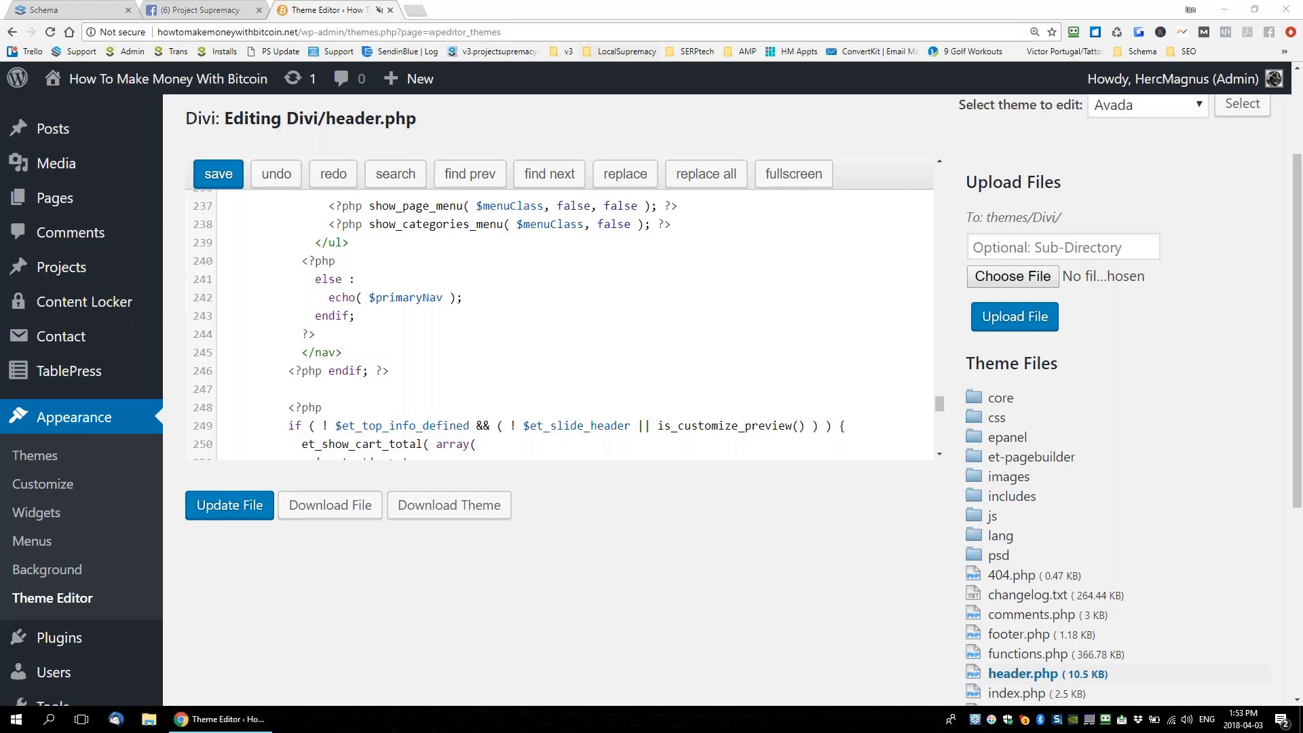
left_click(390, 11)
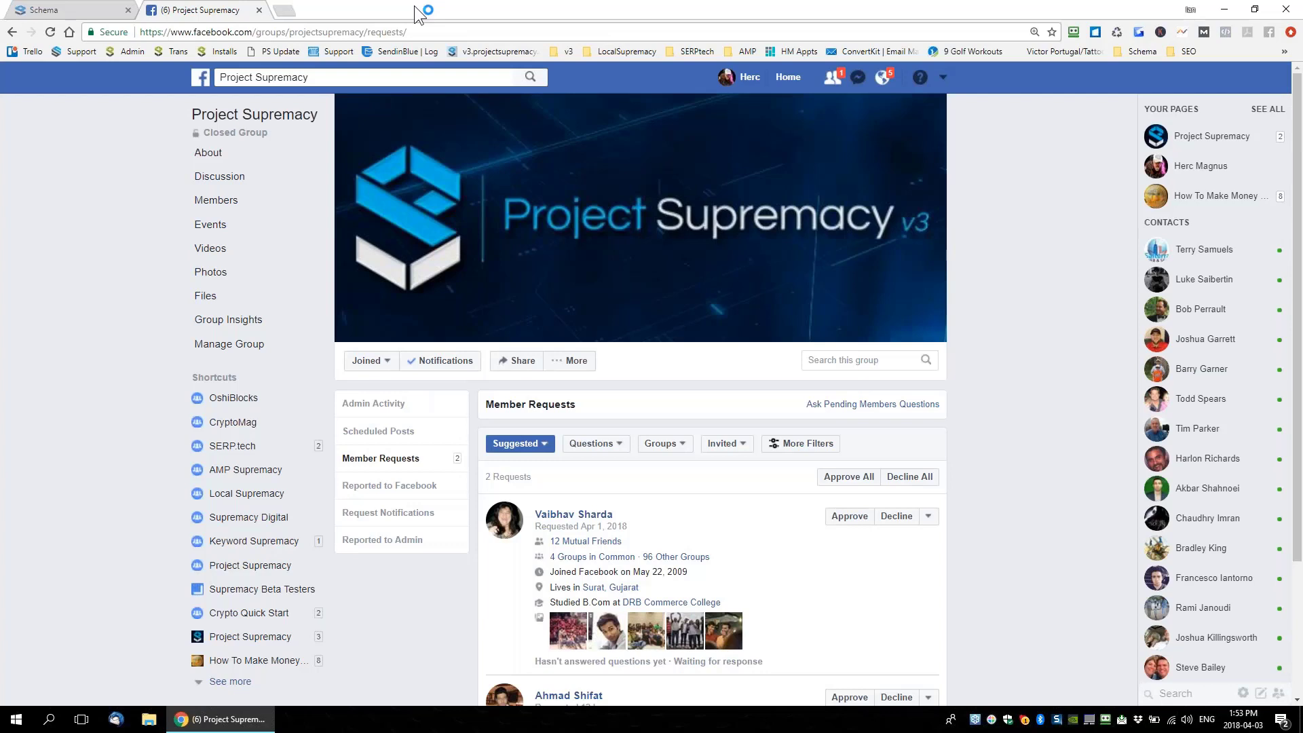